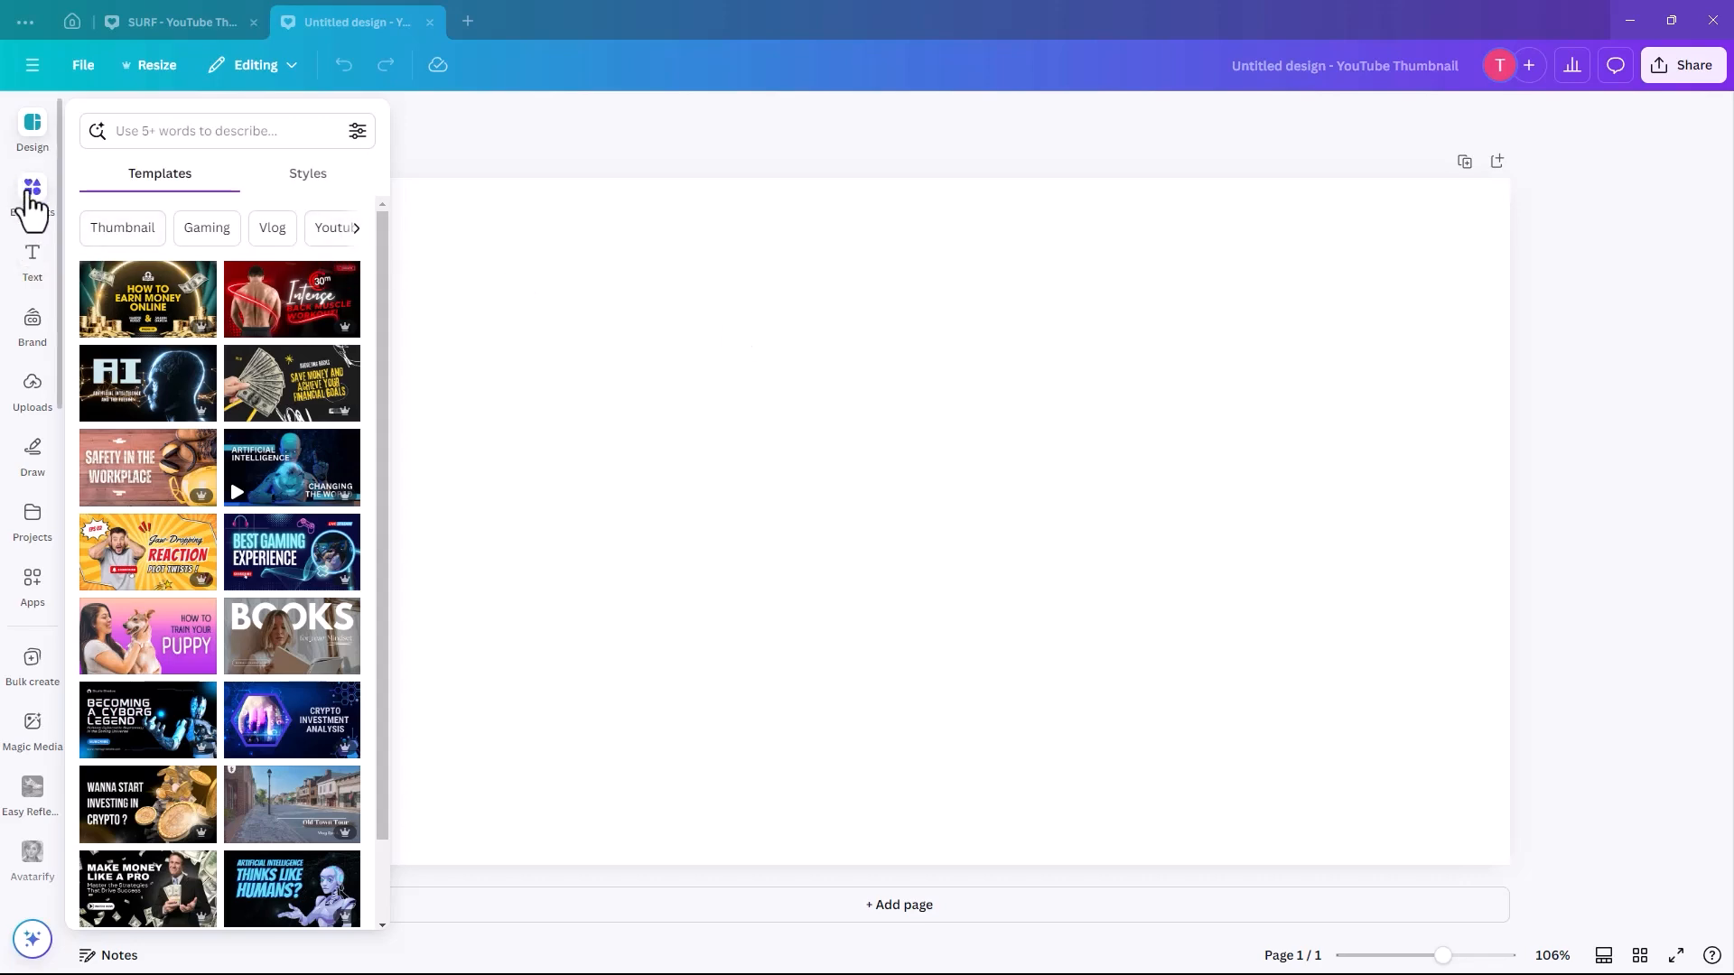
Step: Search the elements library for "surf board" and limit the results to photos
{"action": "left_click", "coordinate": [63, 187]}
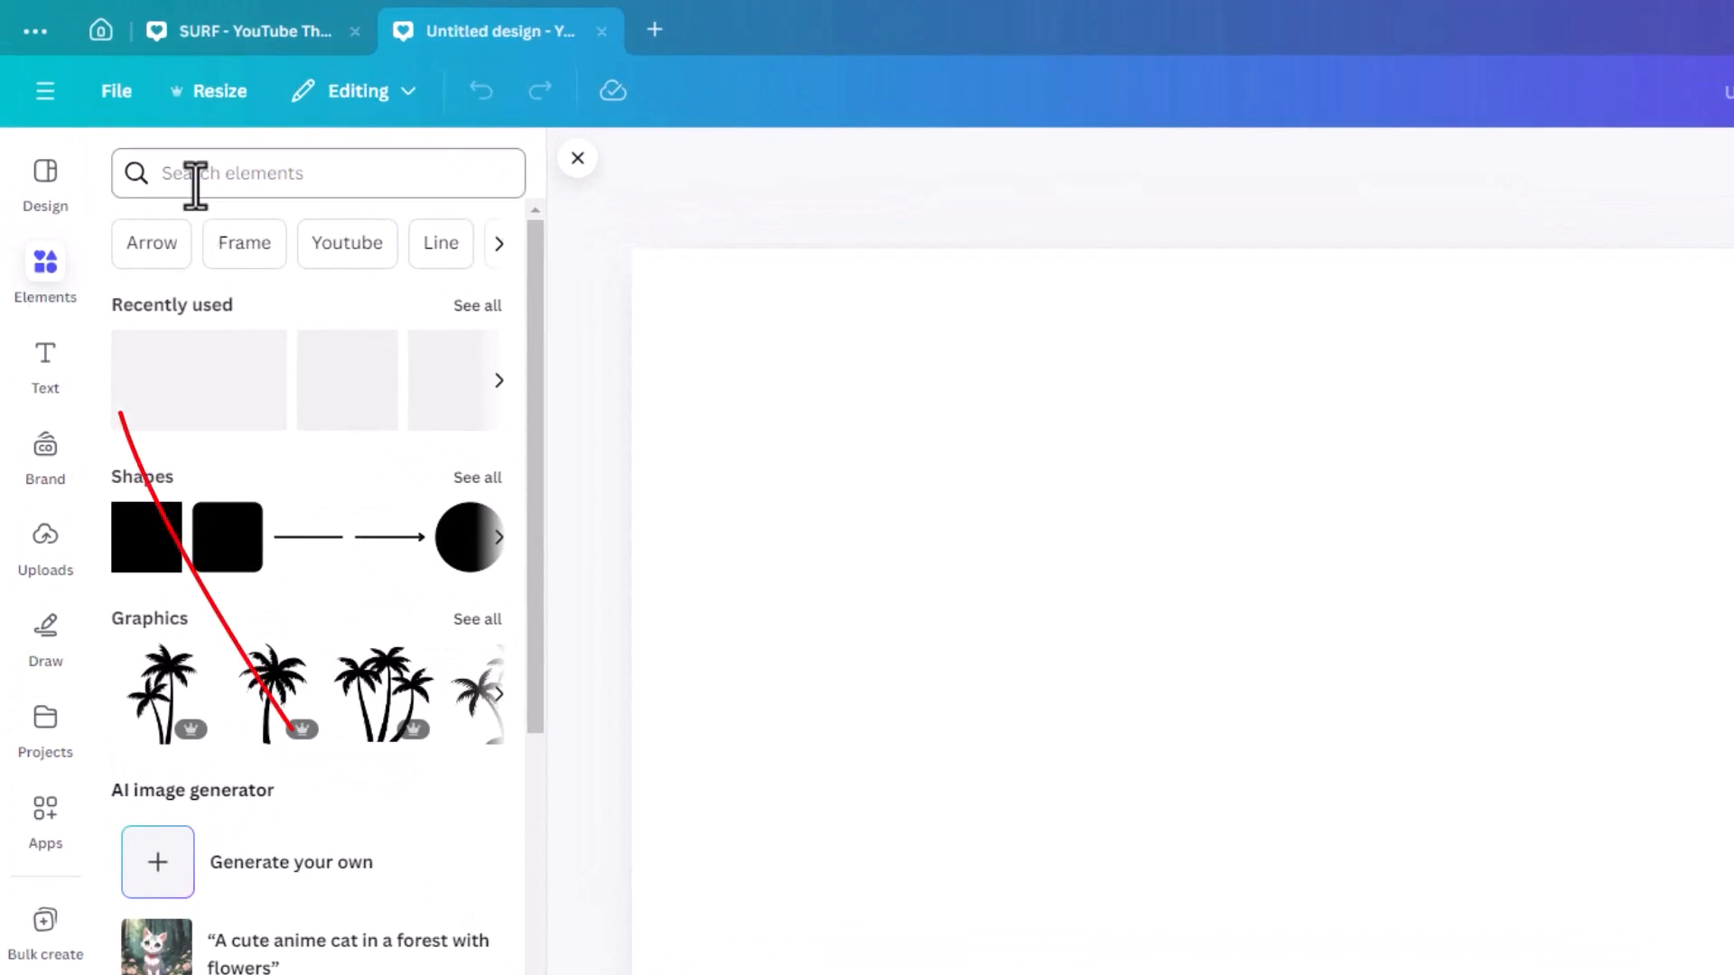
{"action": "left_click", "coordinate": [169, 172]}
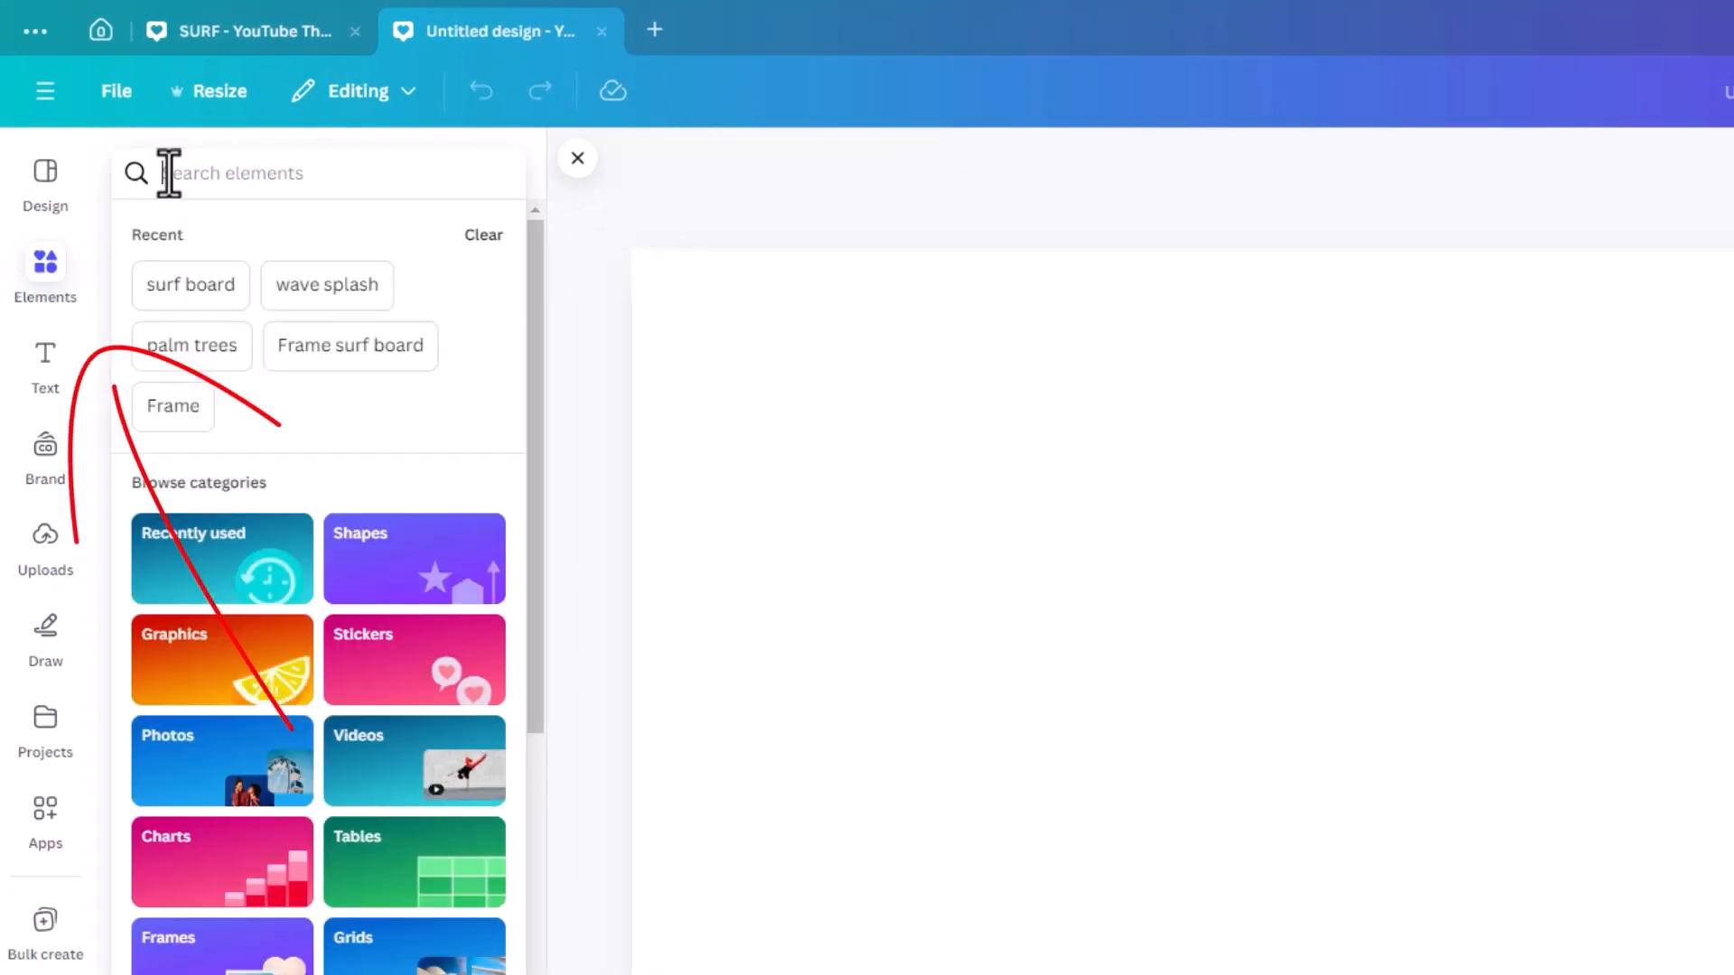
{"action": "type", "text": "surf boa"}
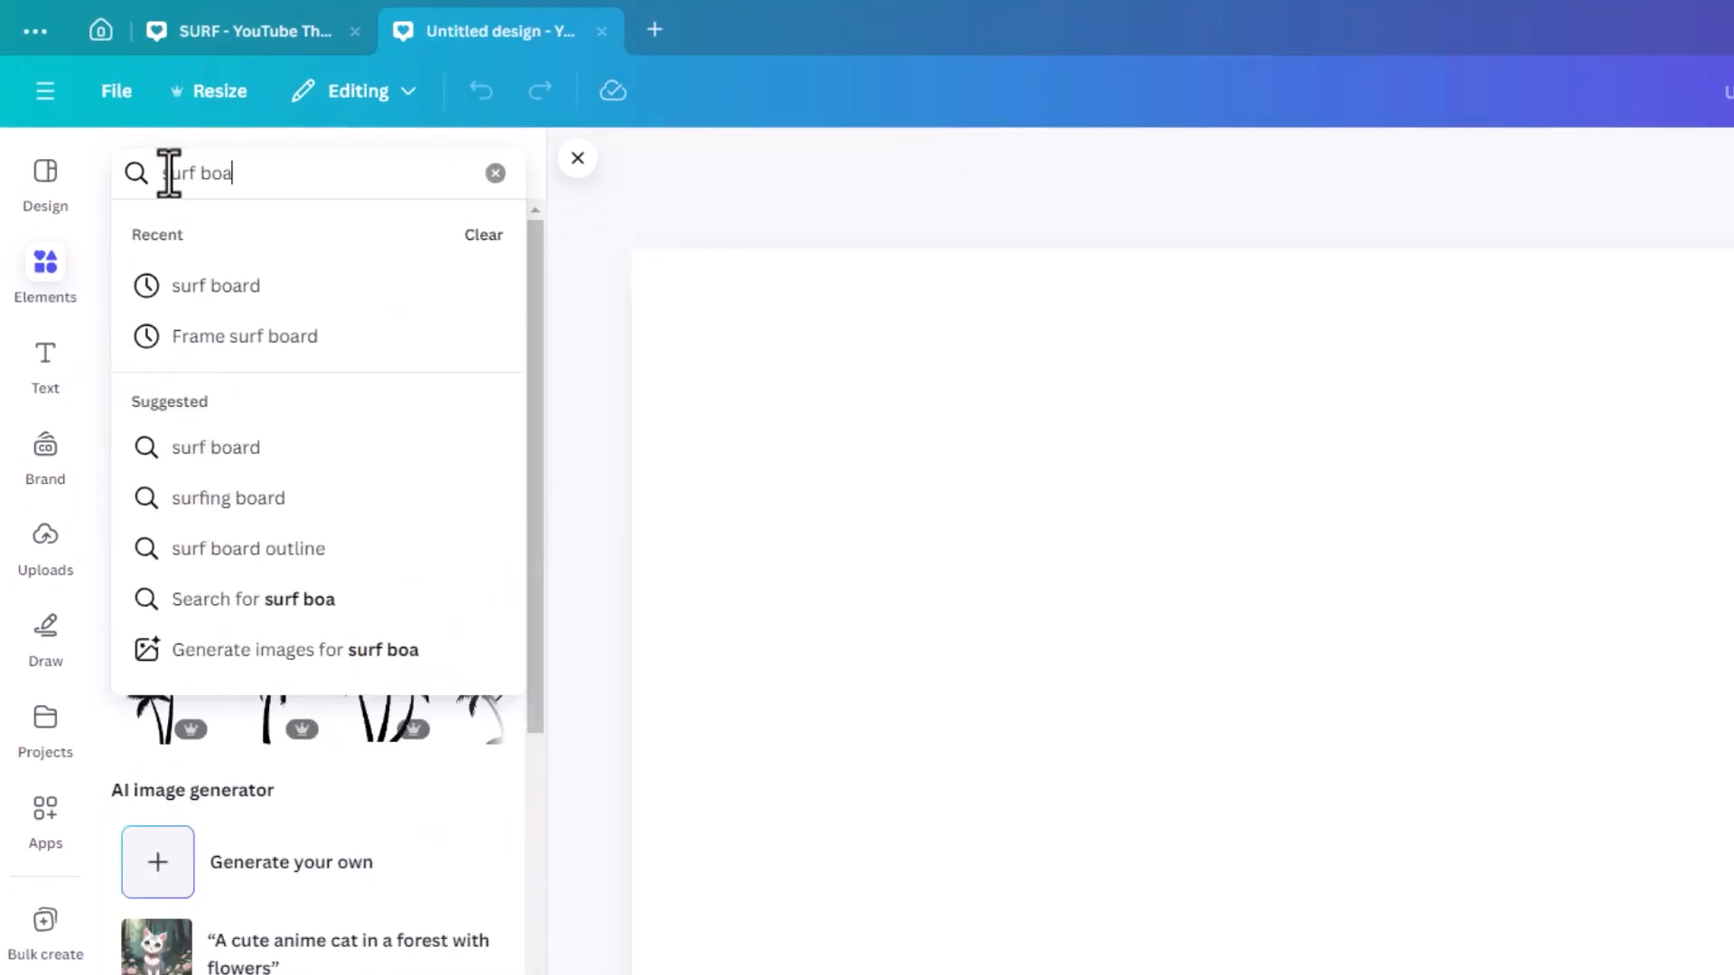
{"action": "type", "text": "rd"}
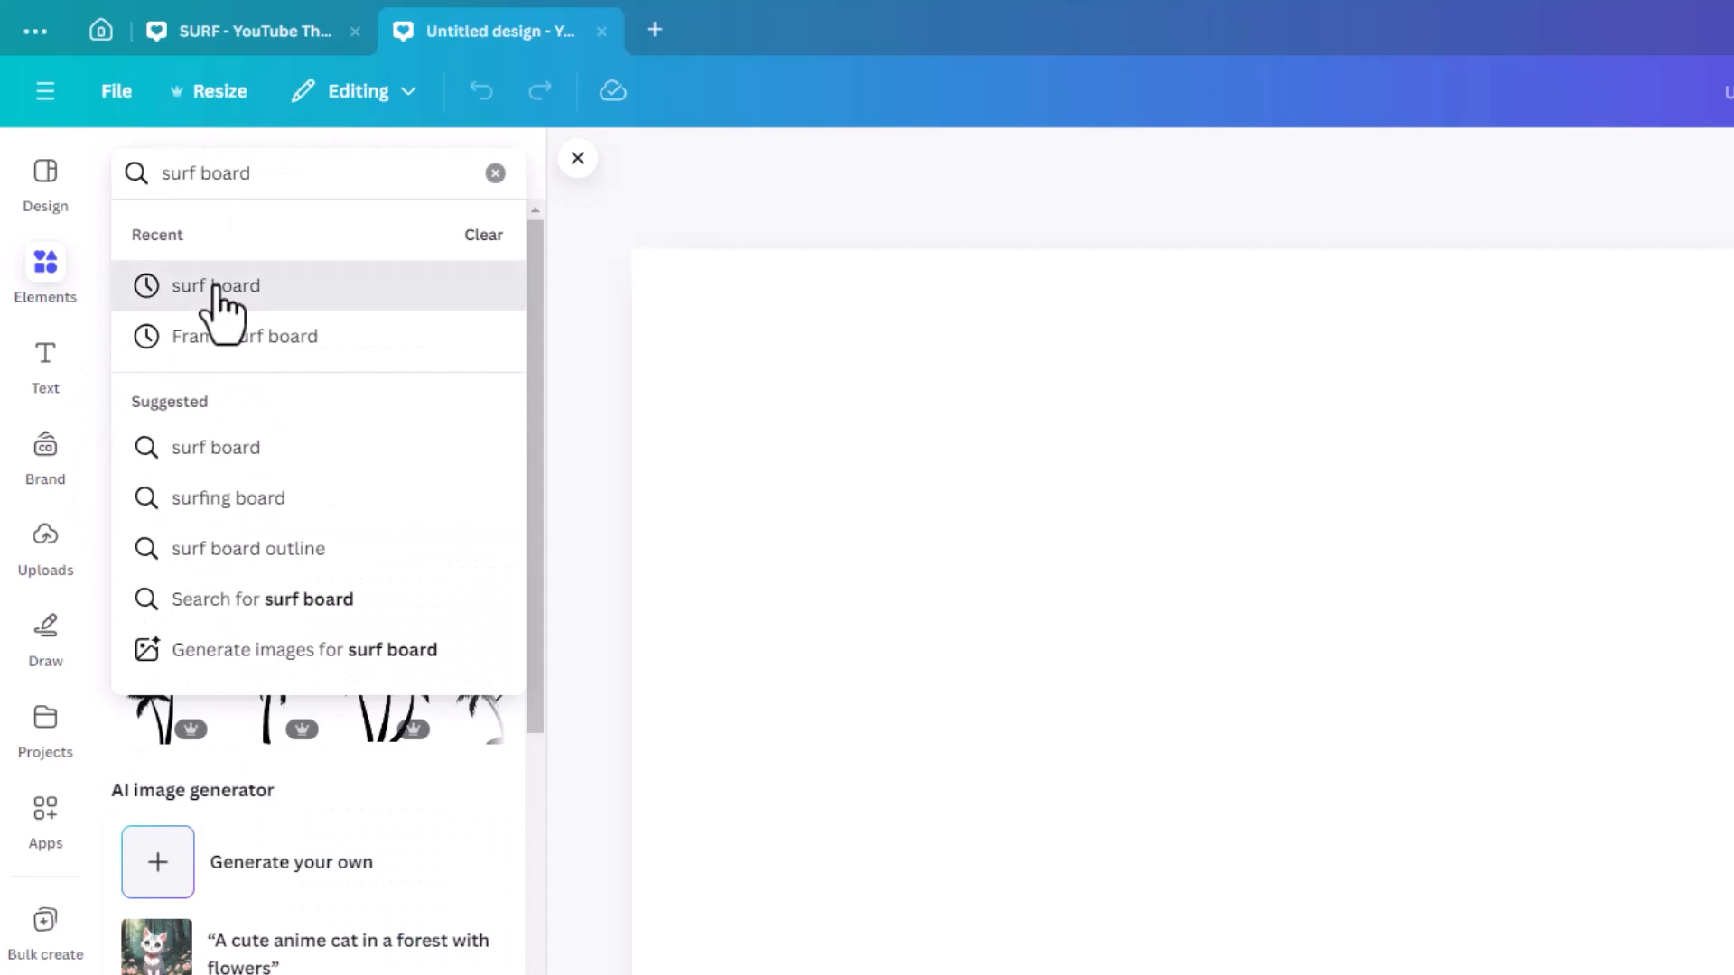
{"action": "left_click", "coordinate": [217, 288]}
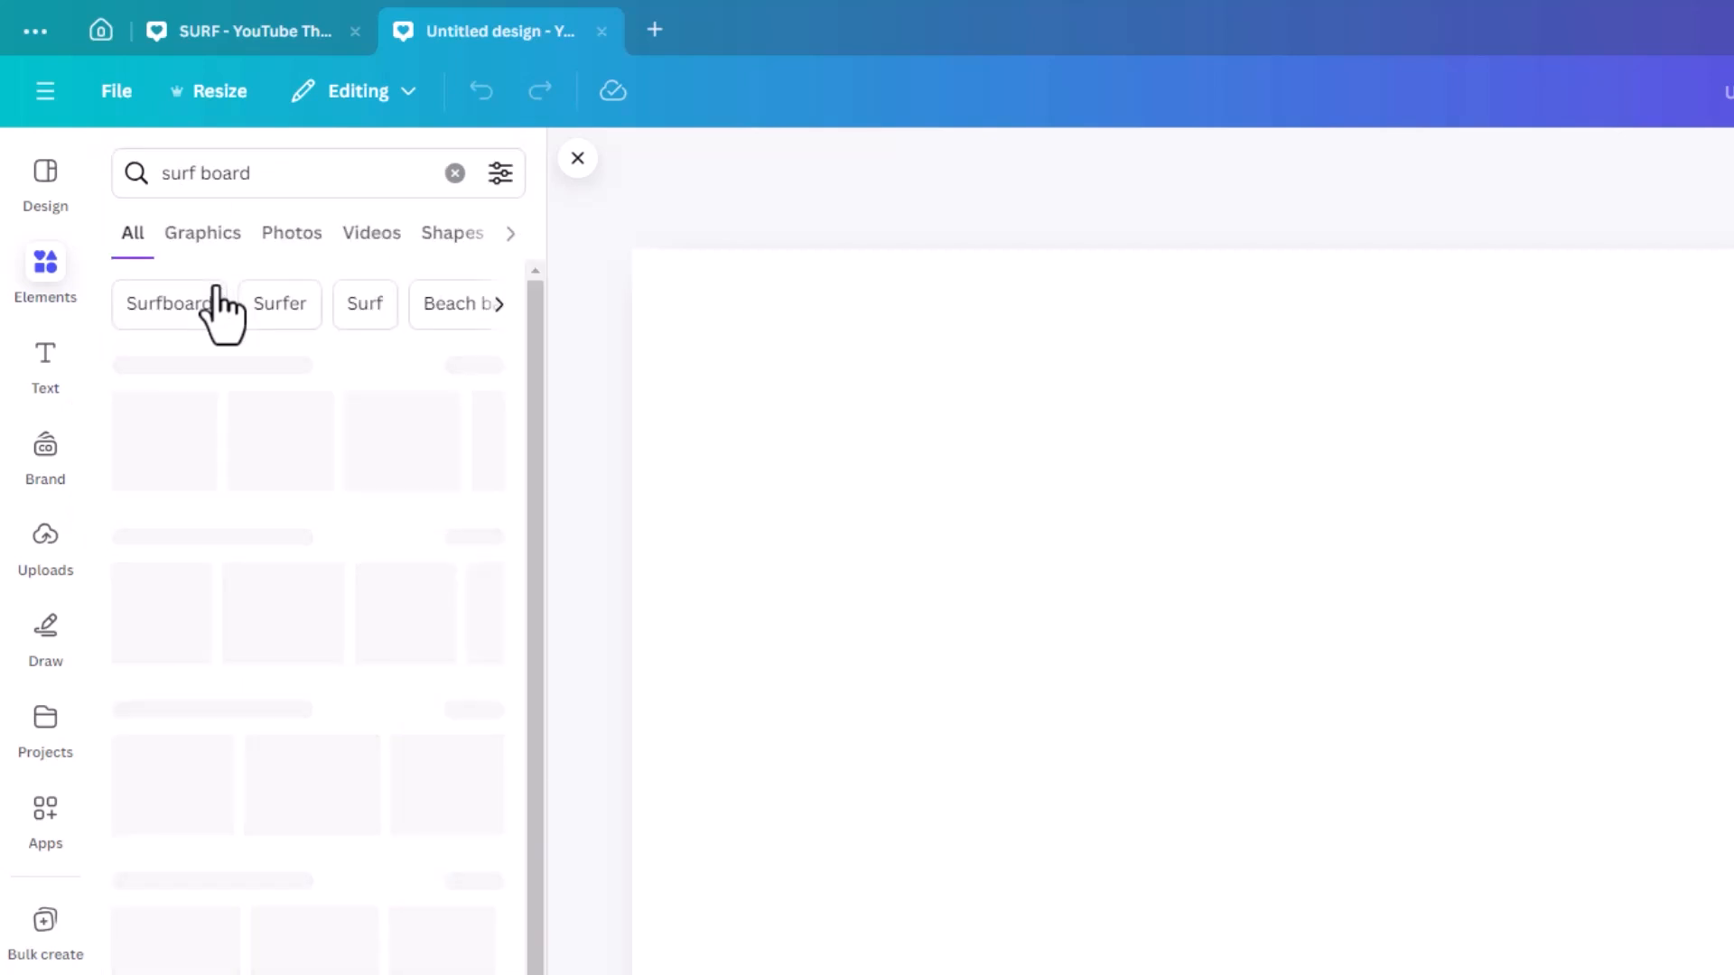
{"action": "left_click", "coordinate": [289, 239]}
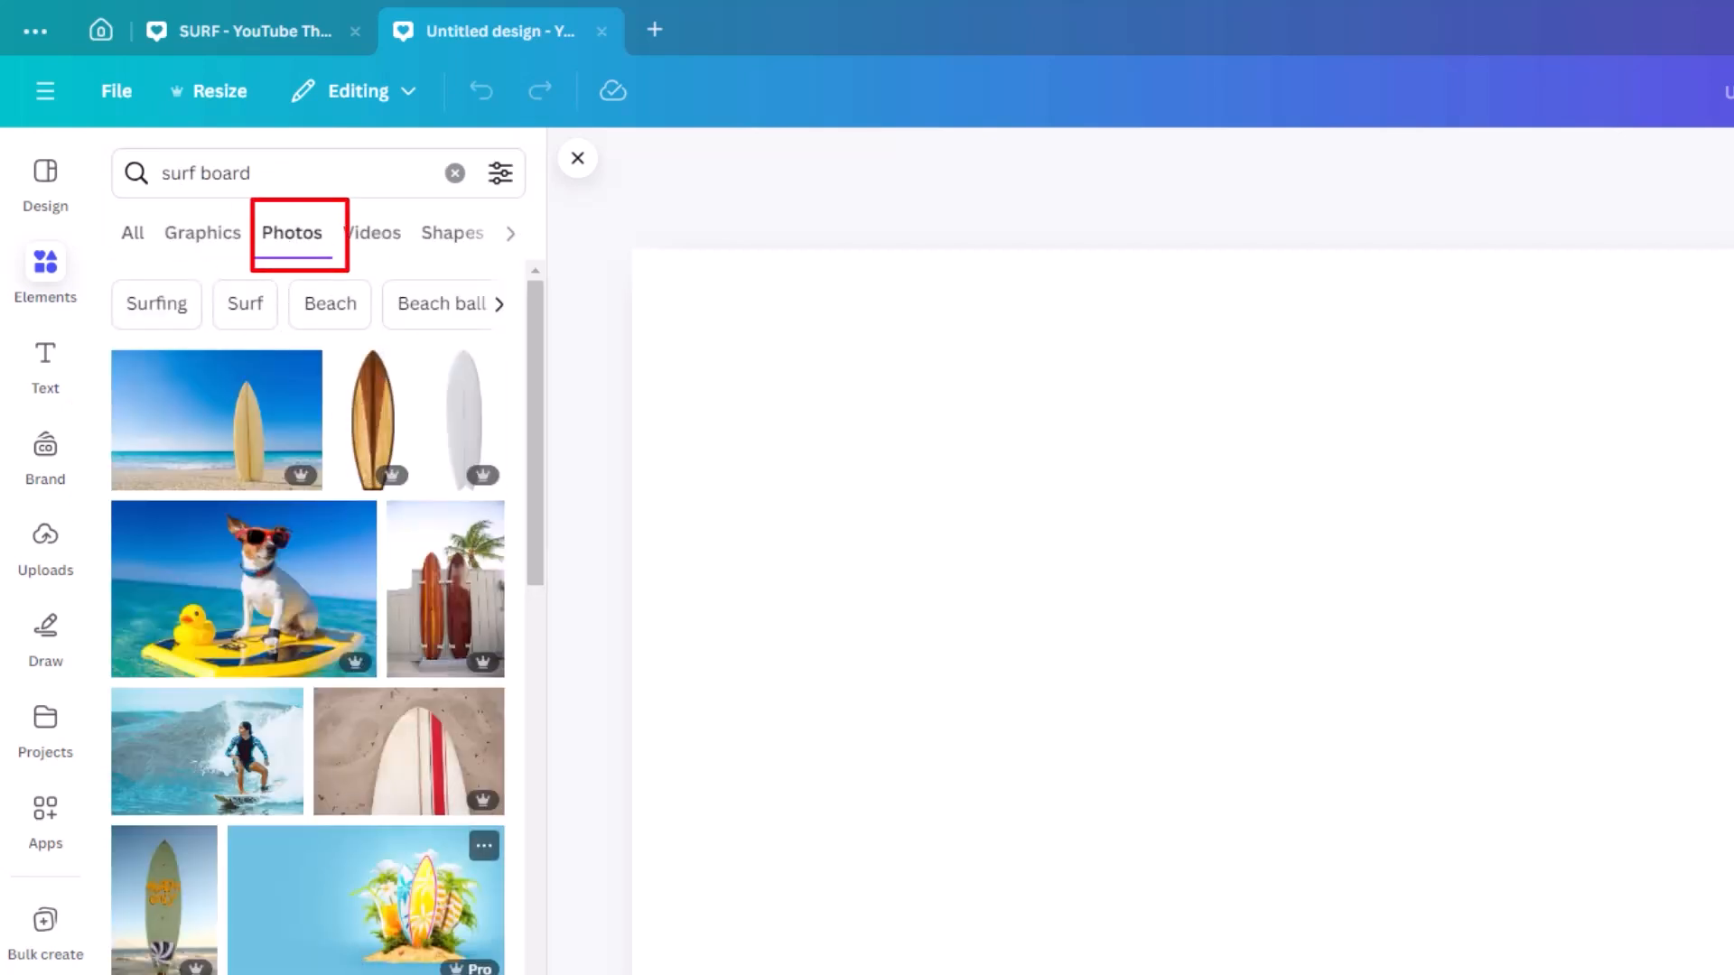
Step: Find the "A Man Surfing" sunset photo, view its details and add it to the page
{"action": "scroll", "coordinate": [379, 822], "scroll_direction": "down", "scroll_amount": 5}
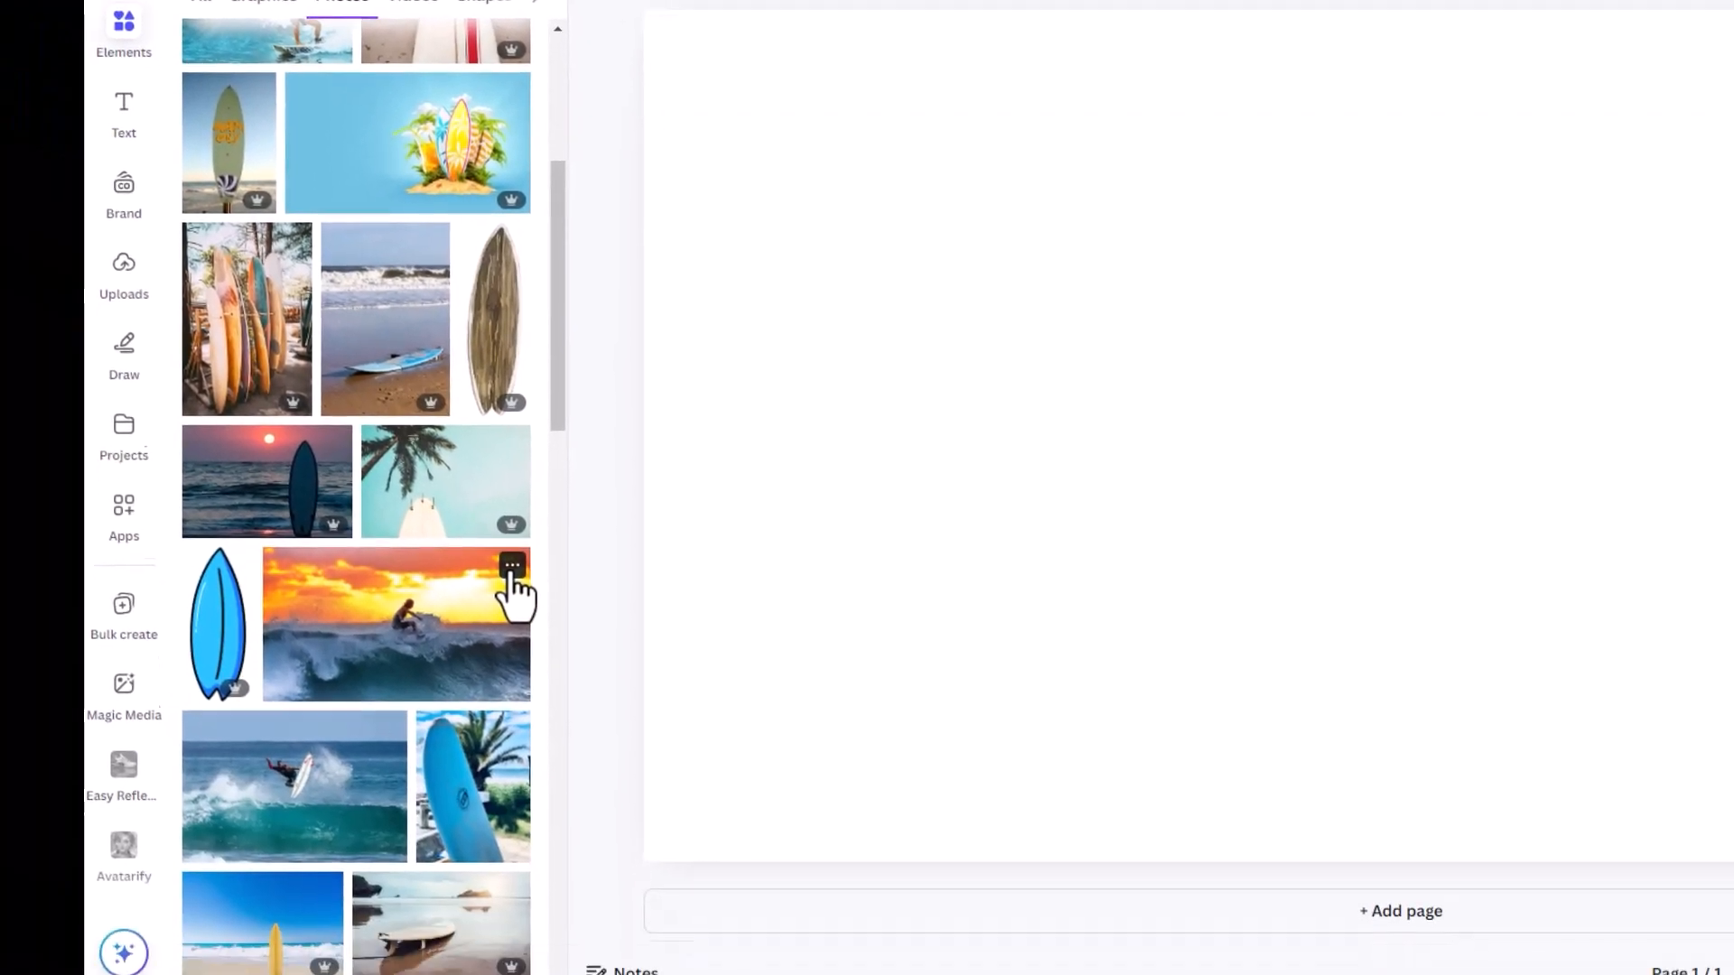
{"action": "left_click", "coordinate": [524, 780]}
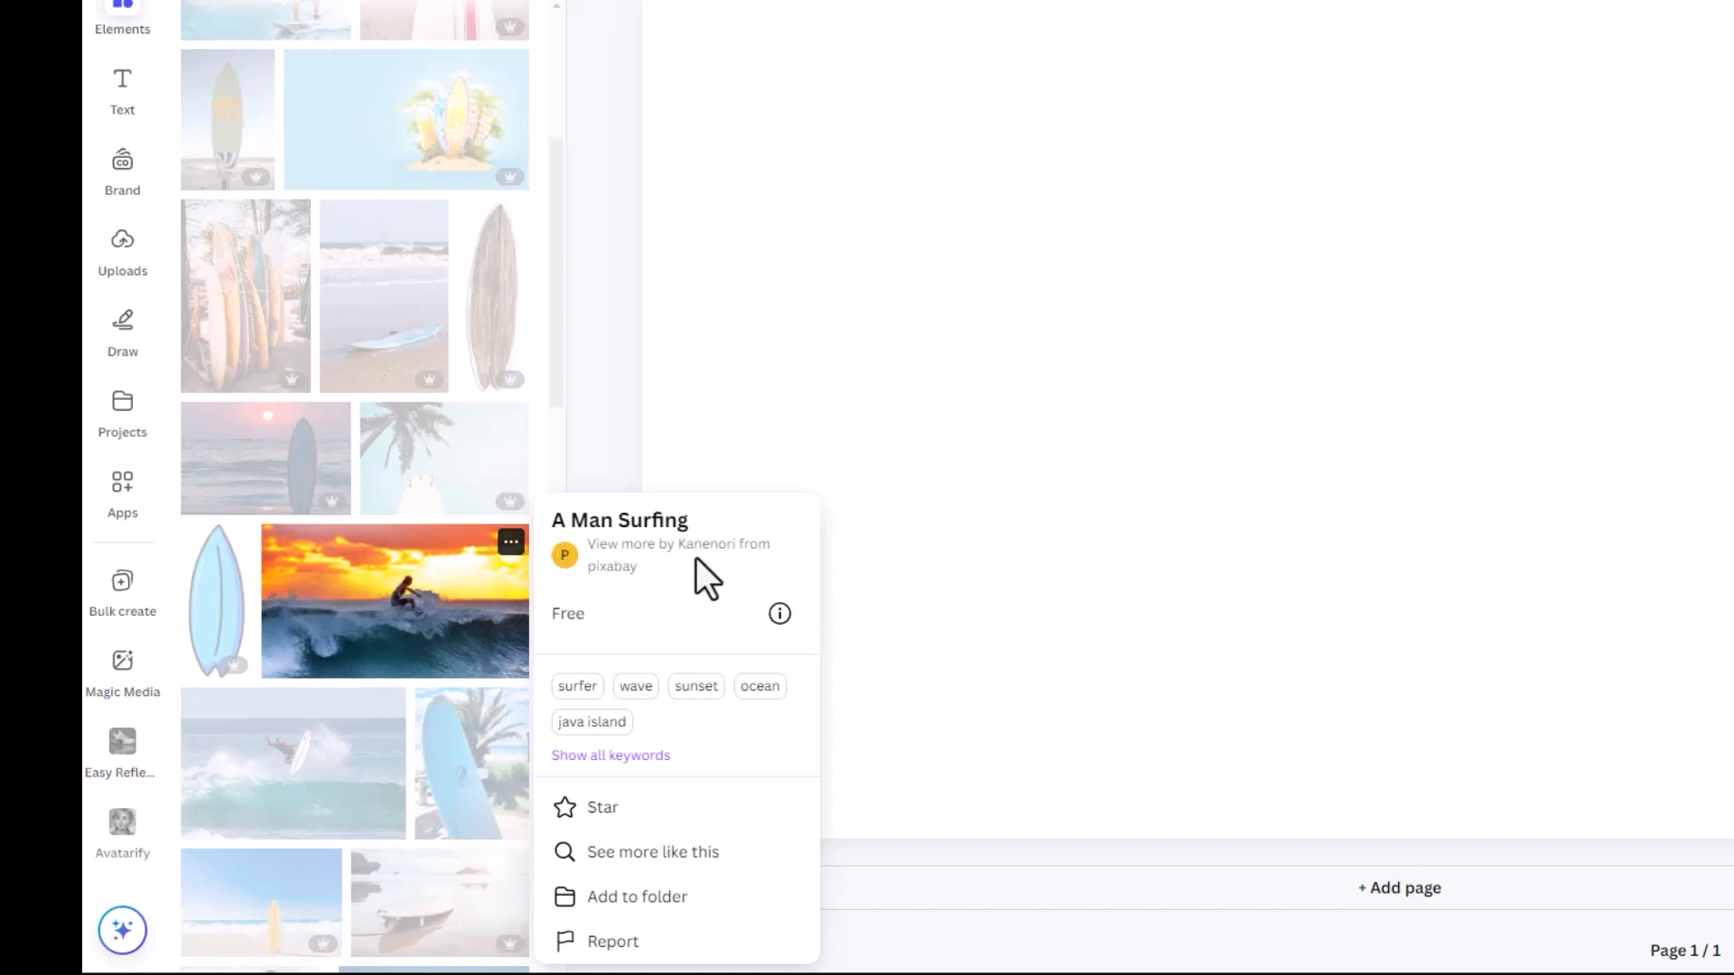
{"action": "left_click", "coordinate": [387, 594]}
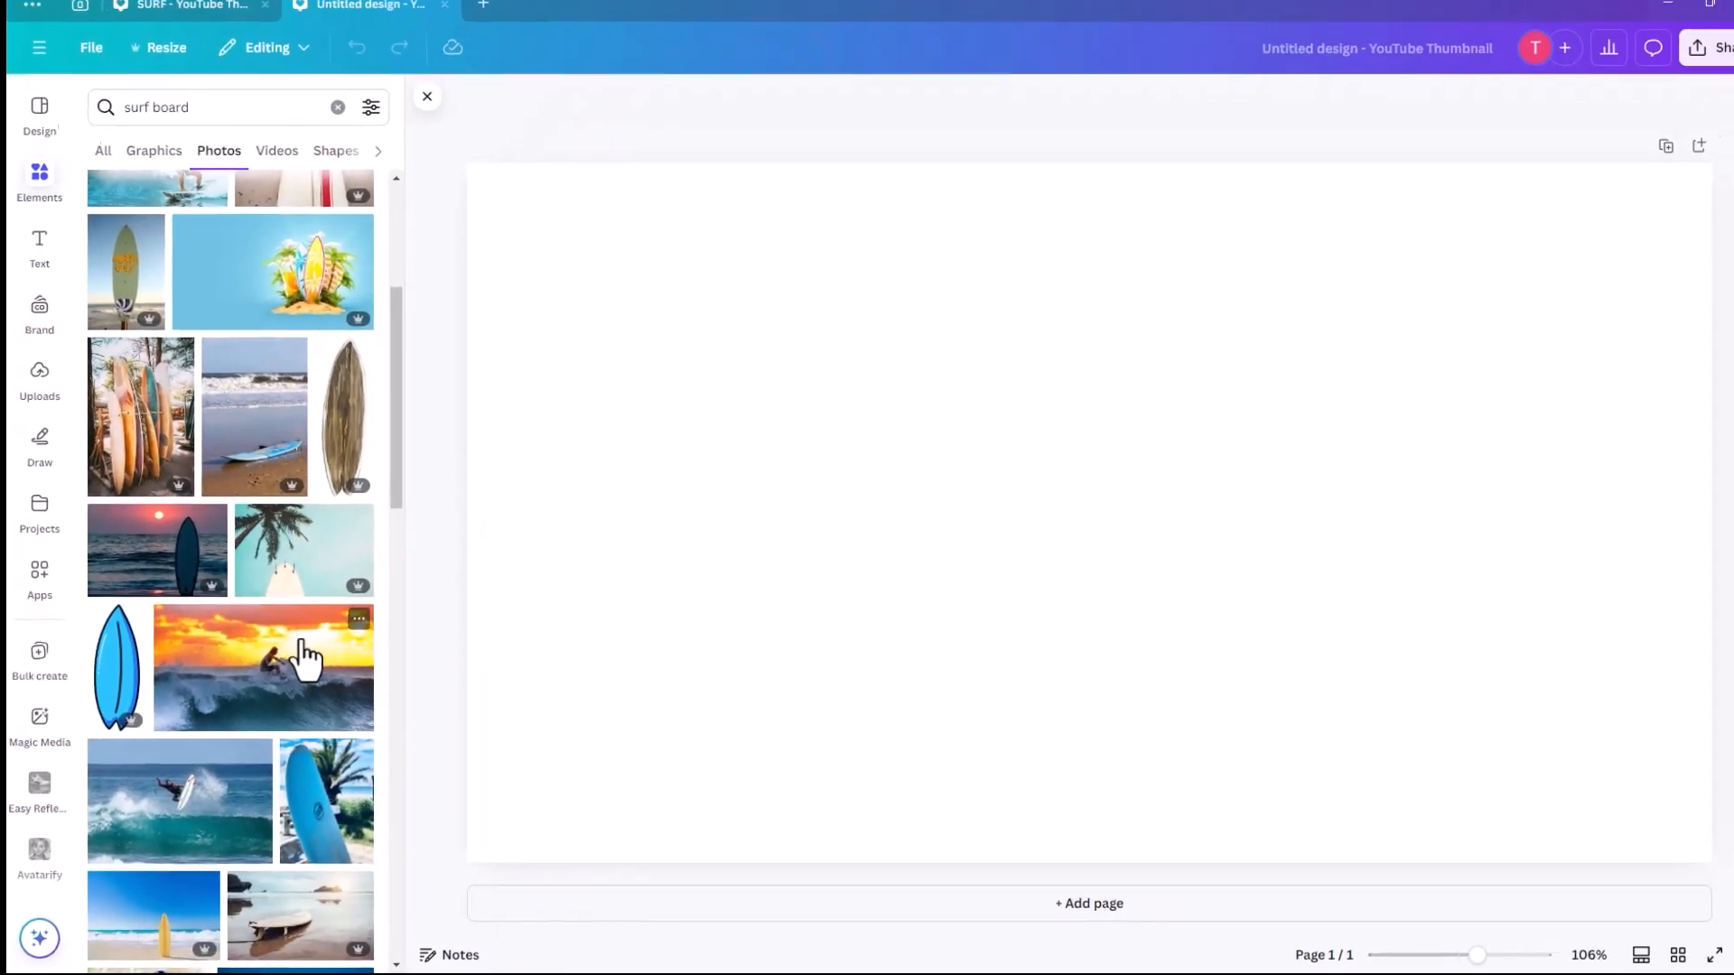
{"action": "left_click", "coordinate": [382, 615]}
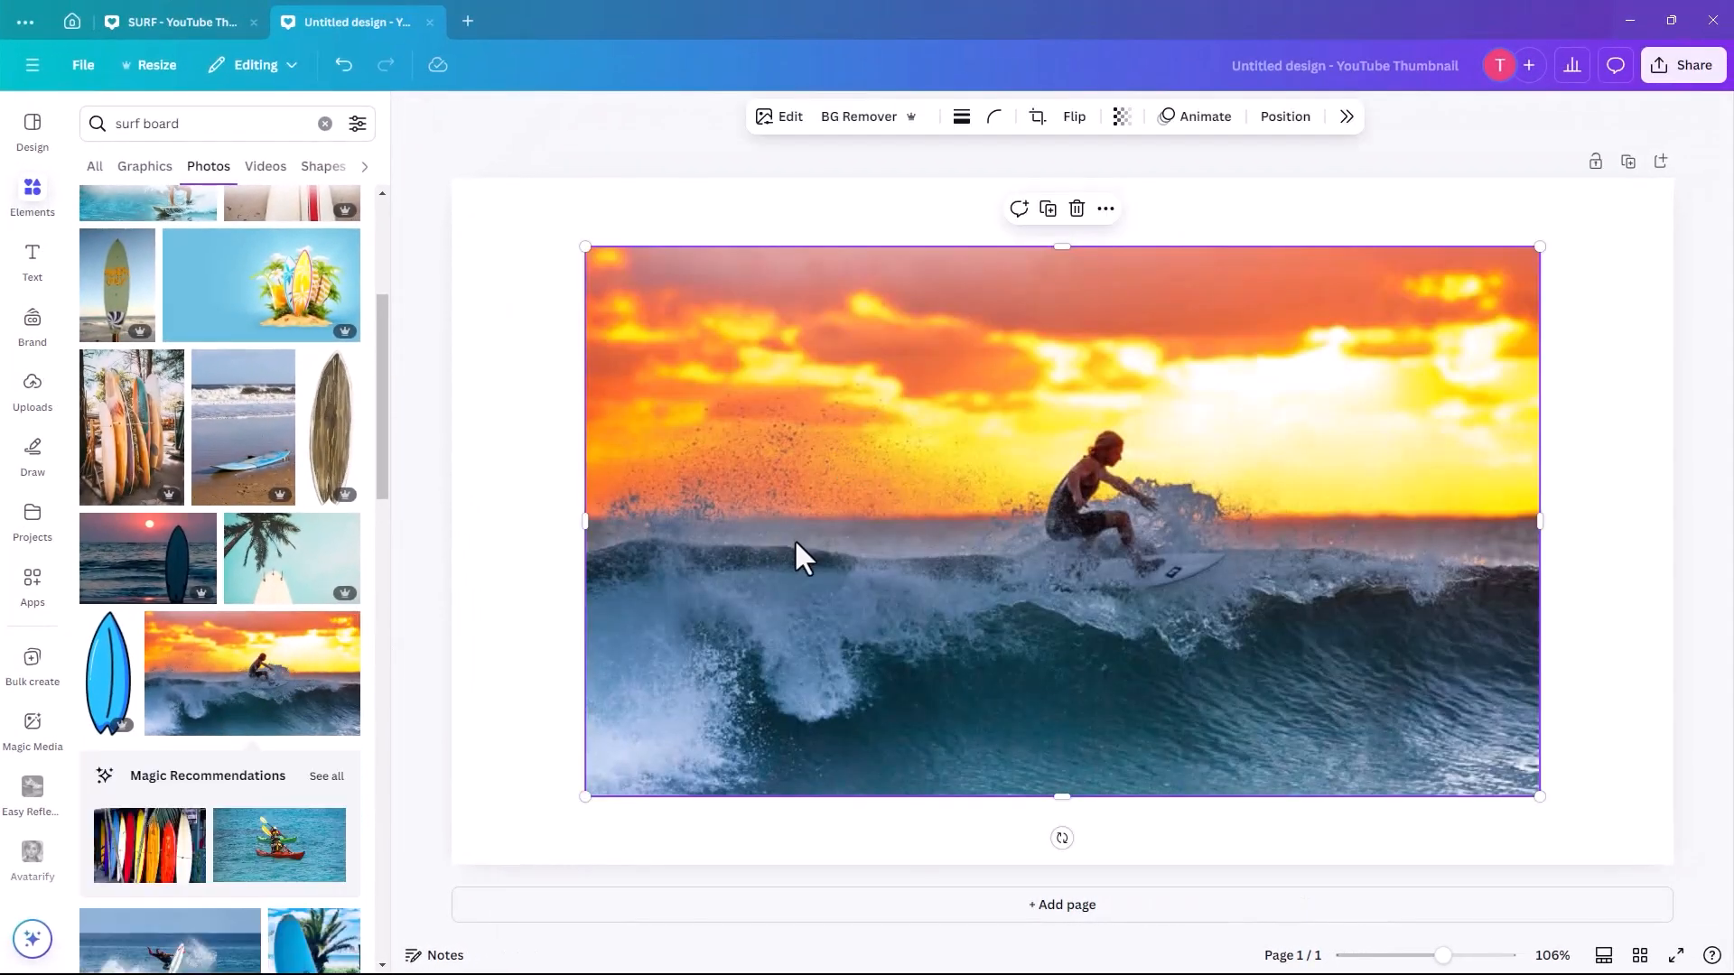
Step: Align the surfing photo with the page's top-left corner and enlarge it to fill the whole page
{"action": "left_click_drag", "start_coordinate": [796, 546], "coordinate": [664, 472]}
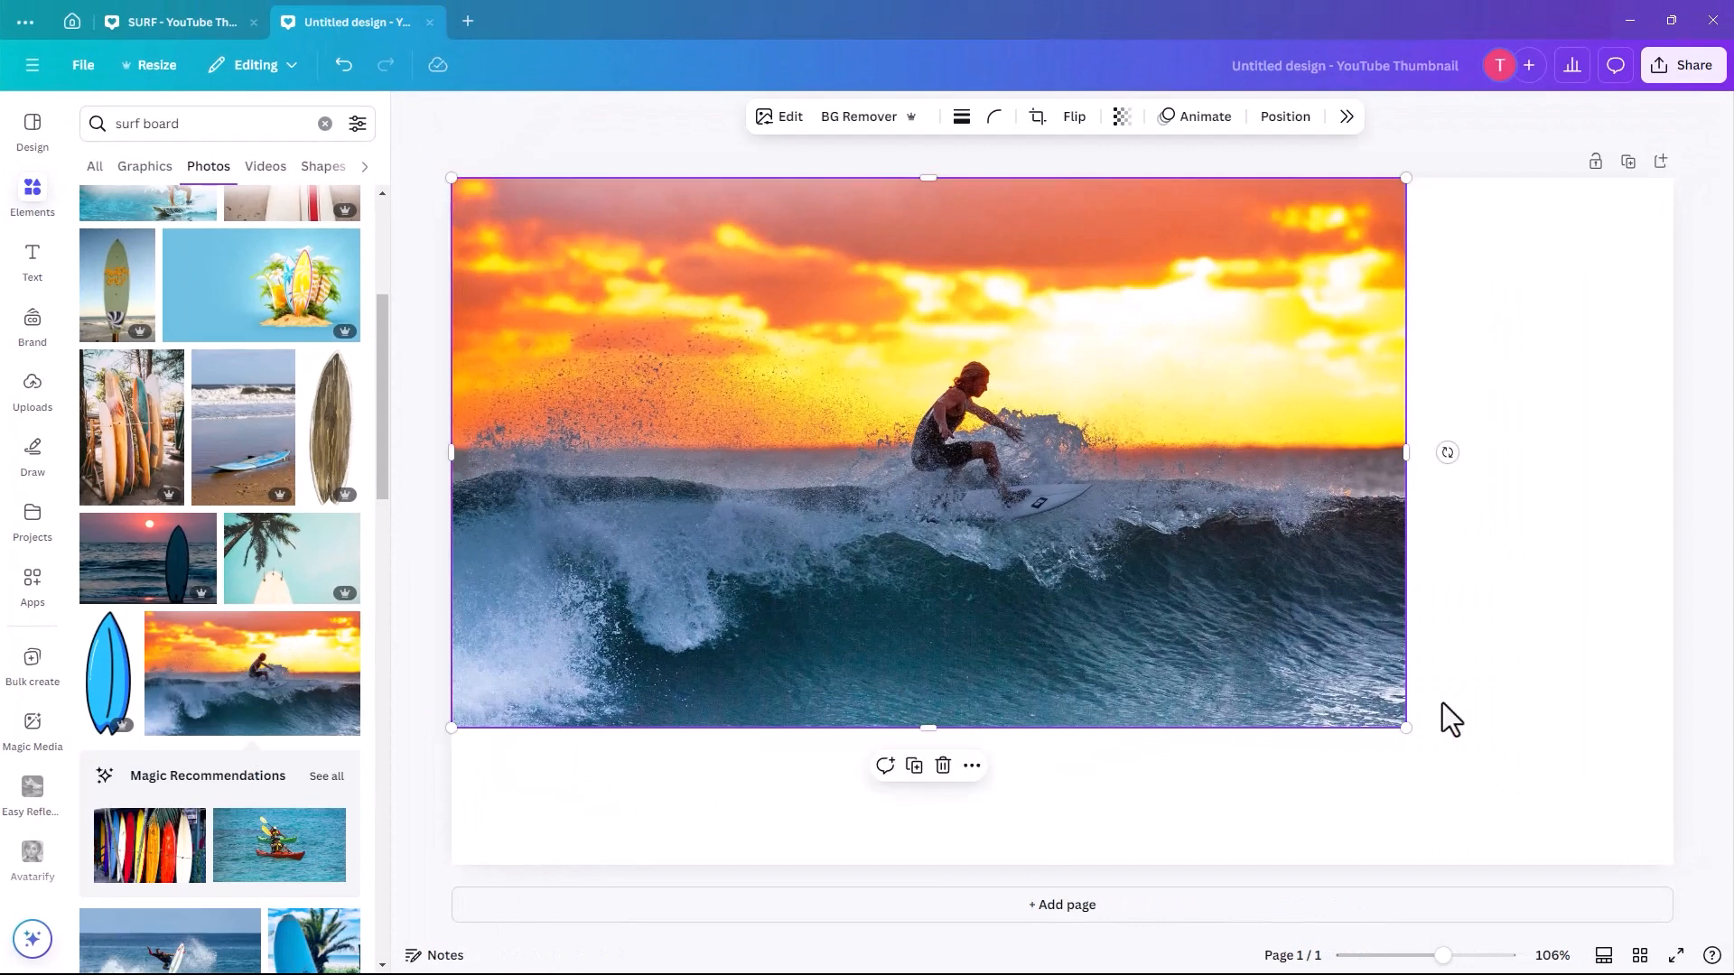
{"action": "left_click_drag", "start_coordinate": [1406, 725], "coordinate": [1673, 881]}
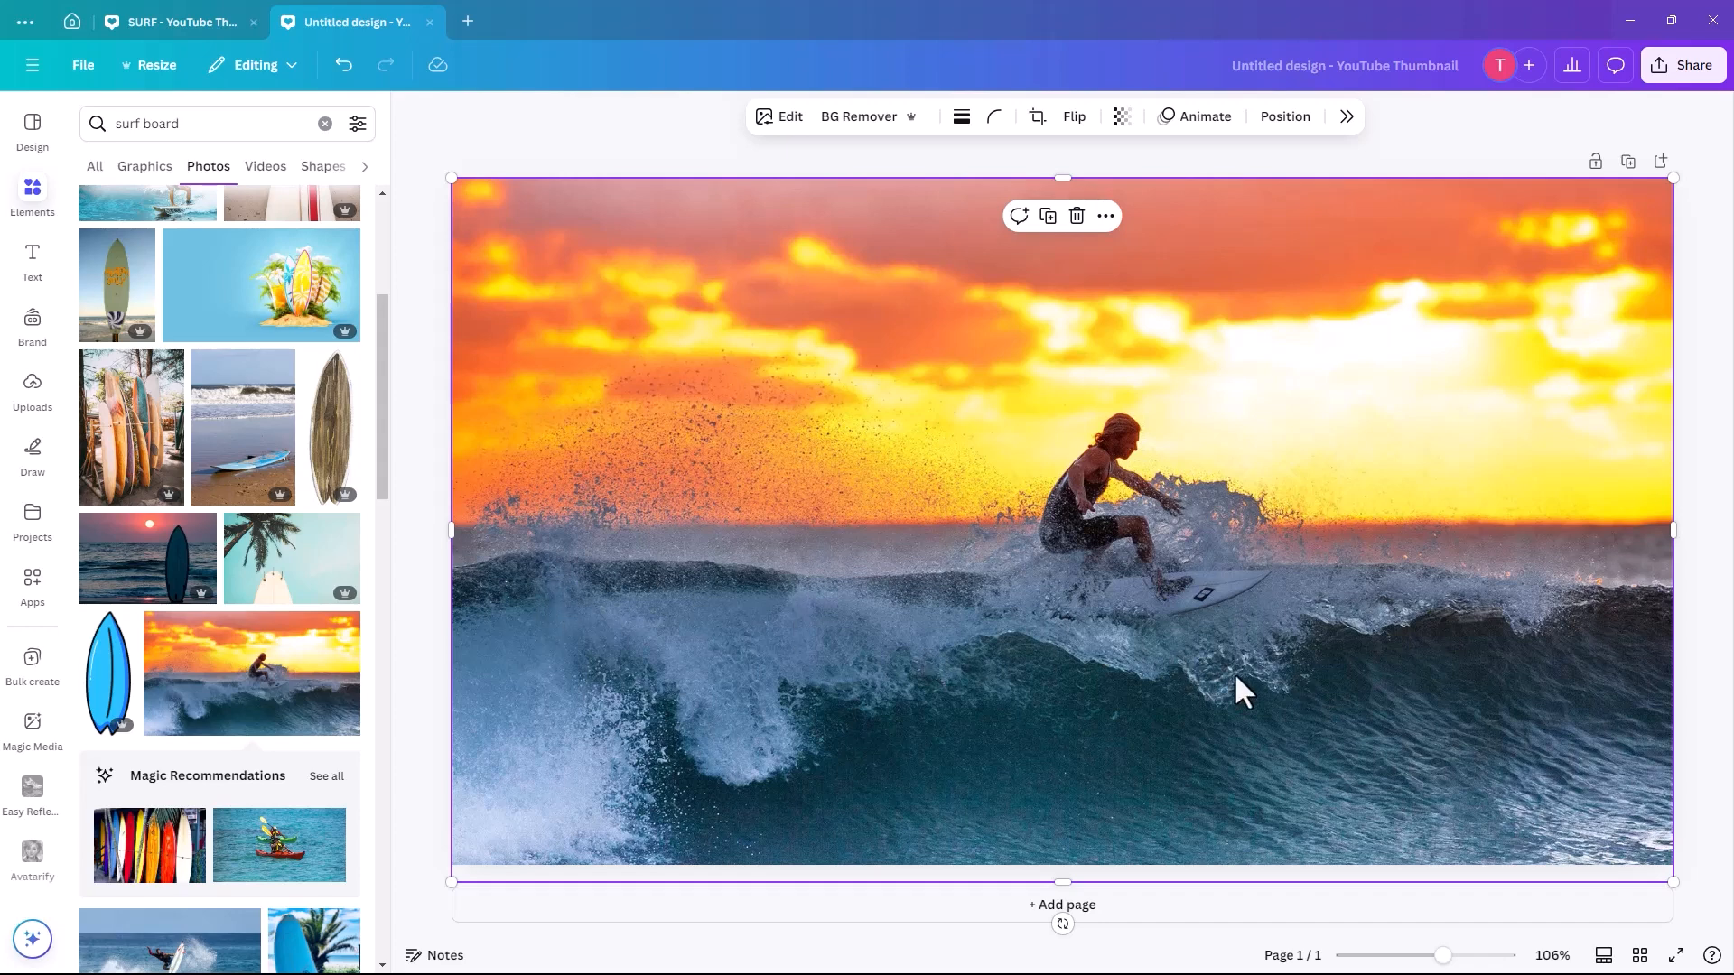
{"action": "left_click_drag", "start_coordinate": [1236, 677], "coordinate": [1299, 678]}
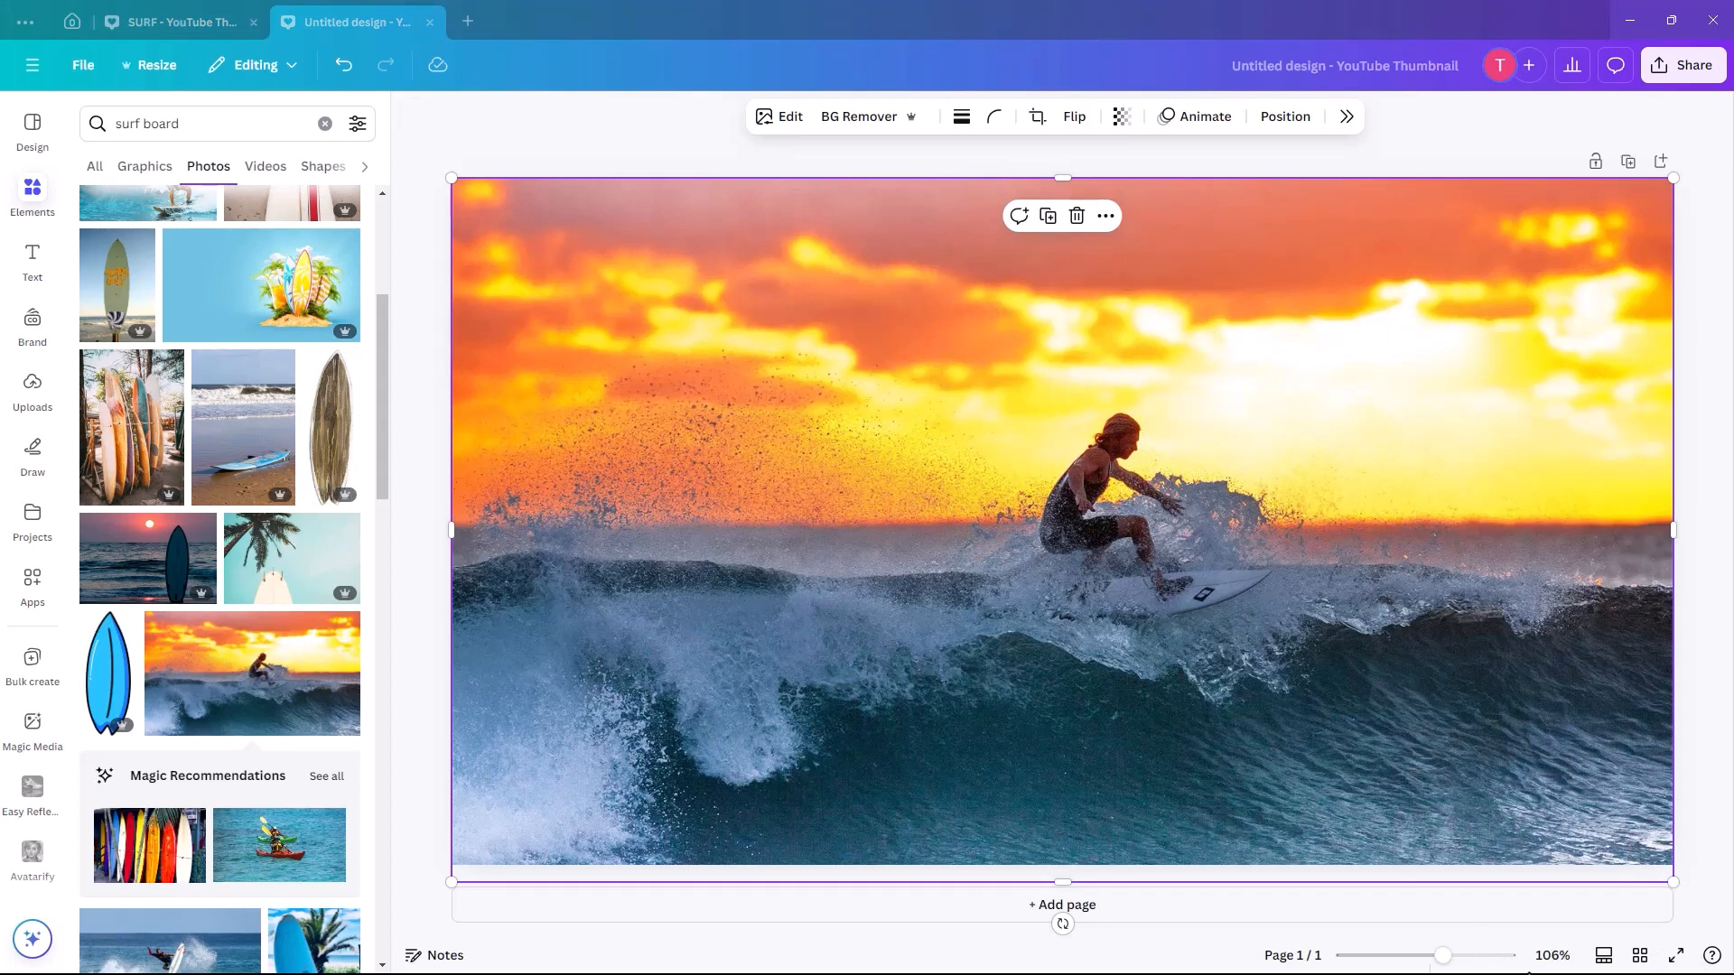
Step: Add a square shape from the elements library and stretch it to cover the whole page
{"action": "left_click_drag", "start_coordinate": [1449, 965], "coordinate": [1430, 963]}
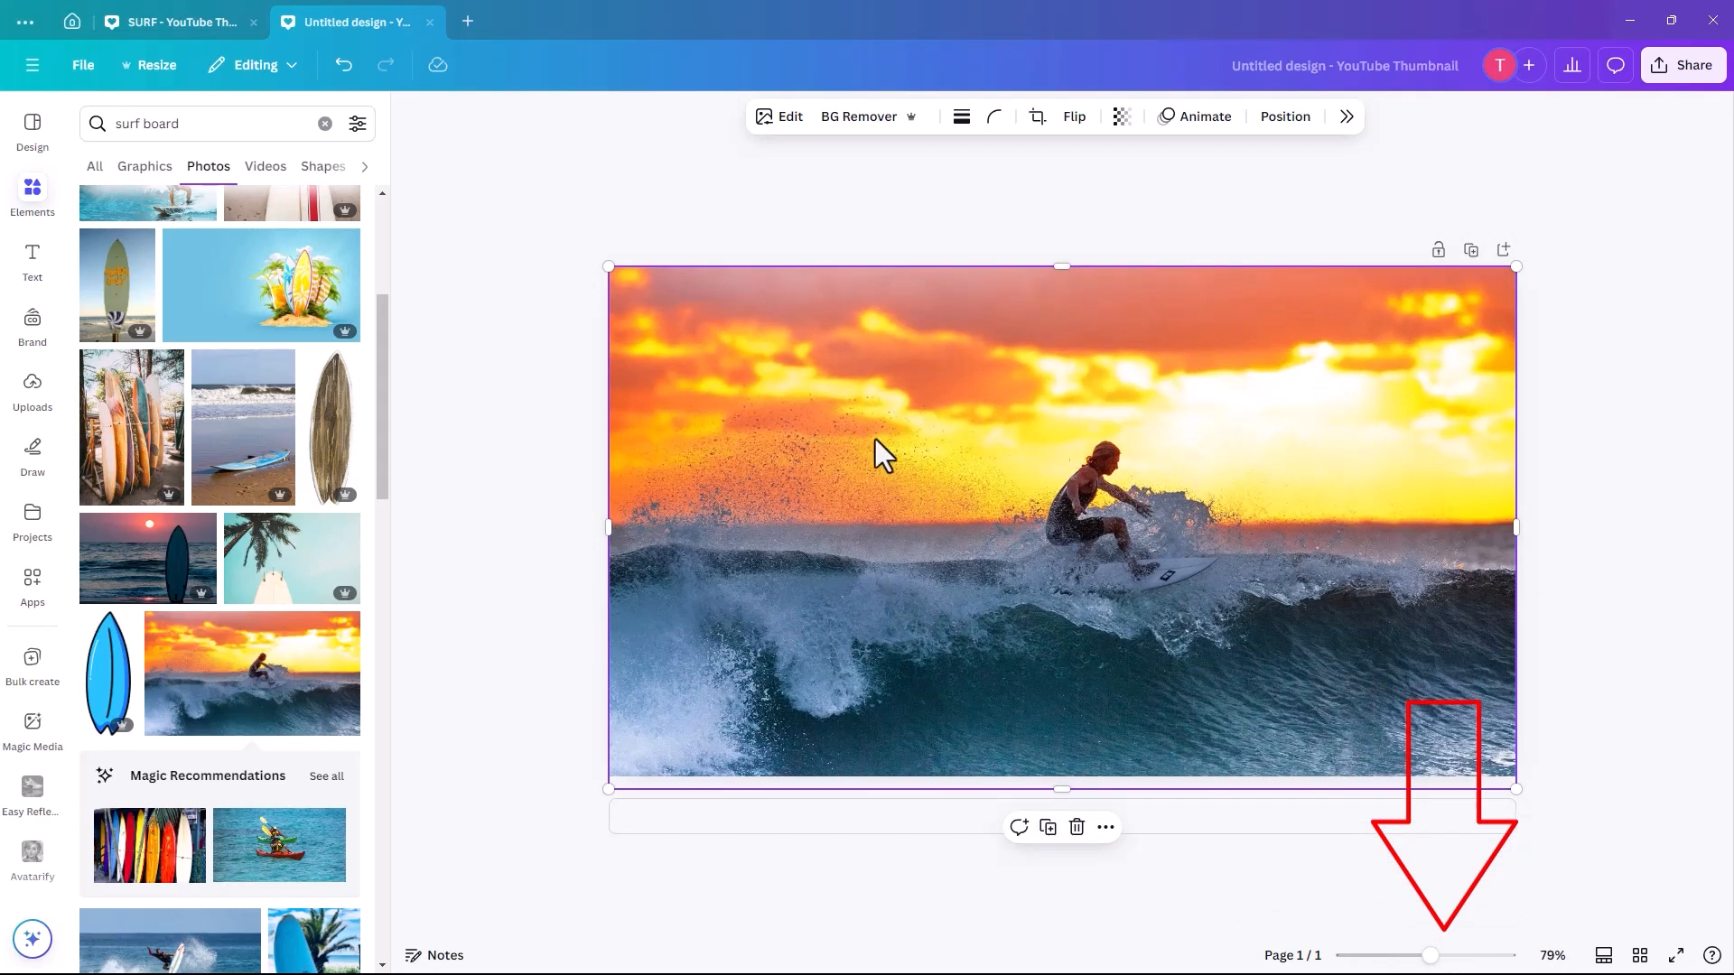
{"action": "left_click", "coordinate": [33, 192]}
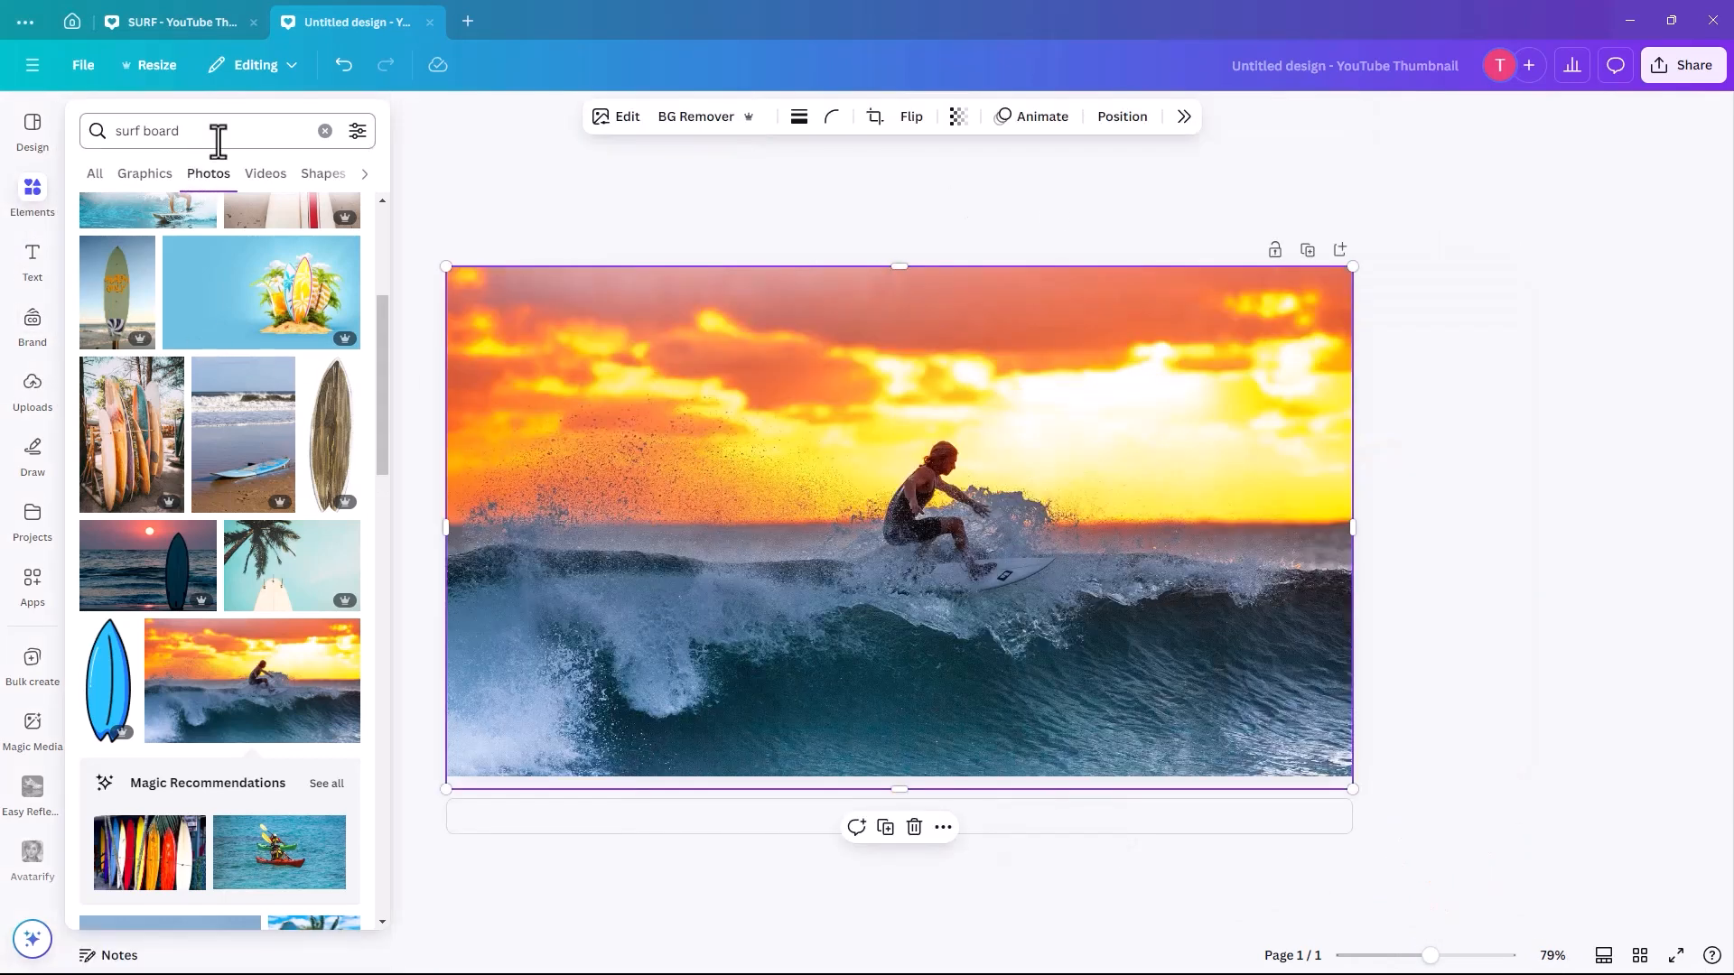
{"action": "left_click", "coordinate": [326, 131]}
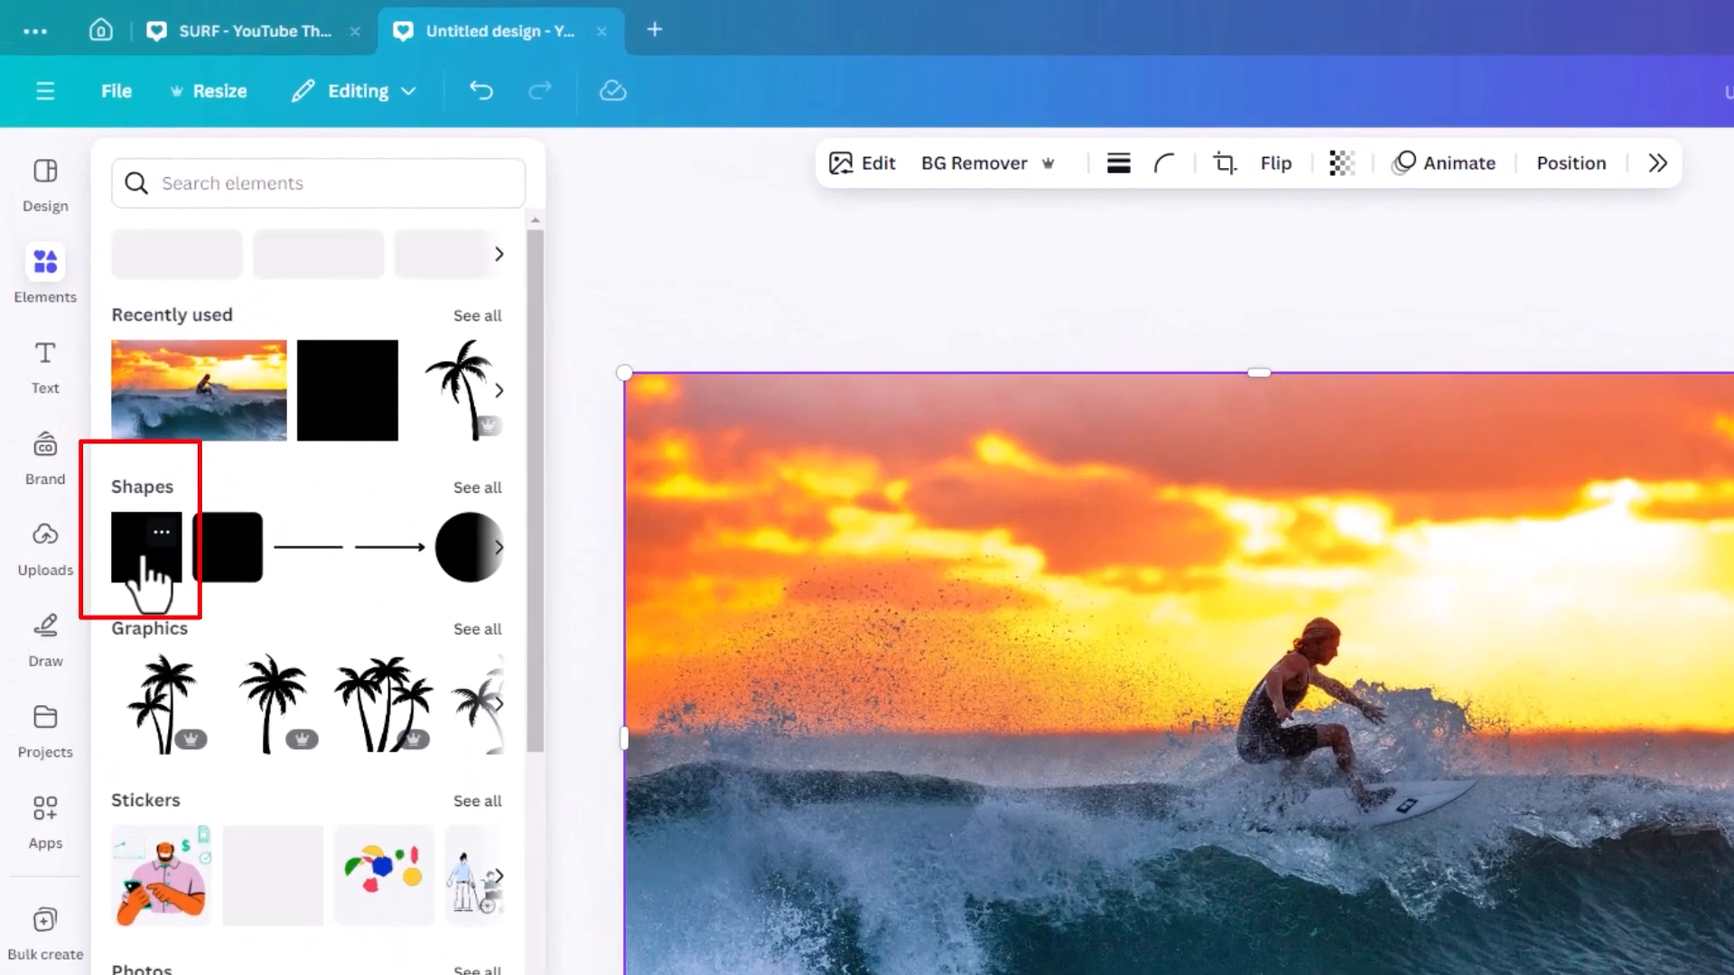
{"action": "left_click", "coordinate": [149, 569]}
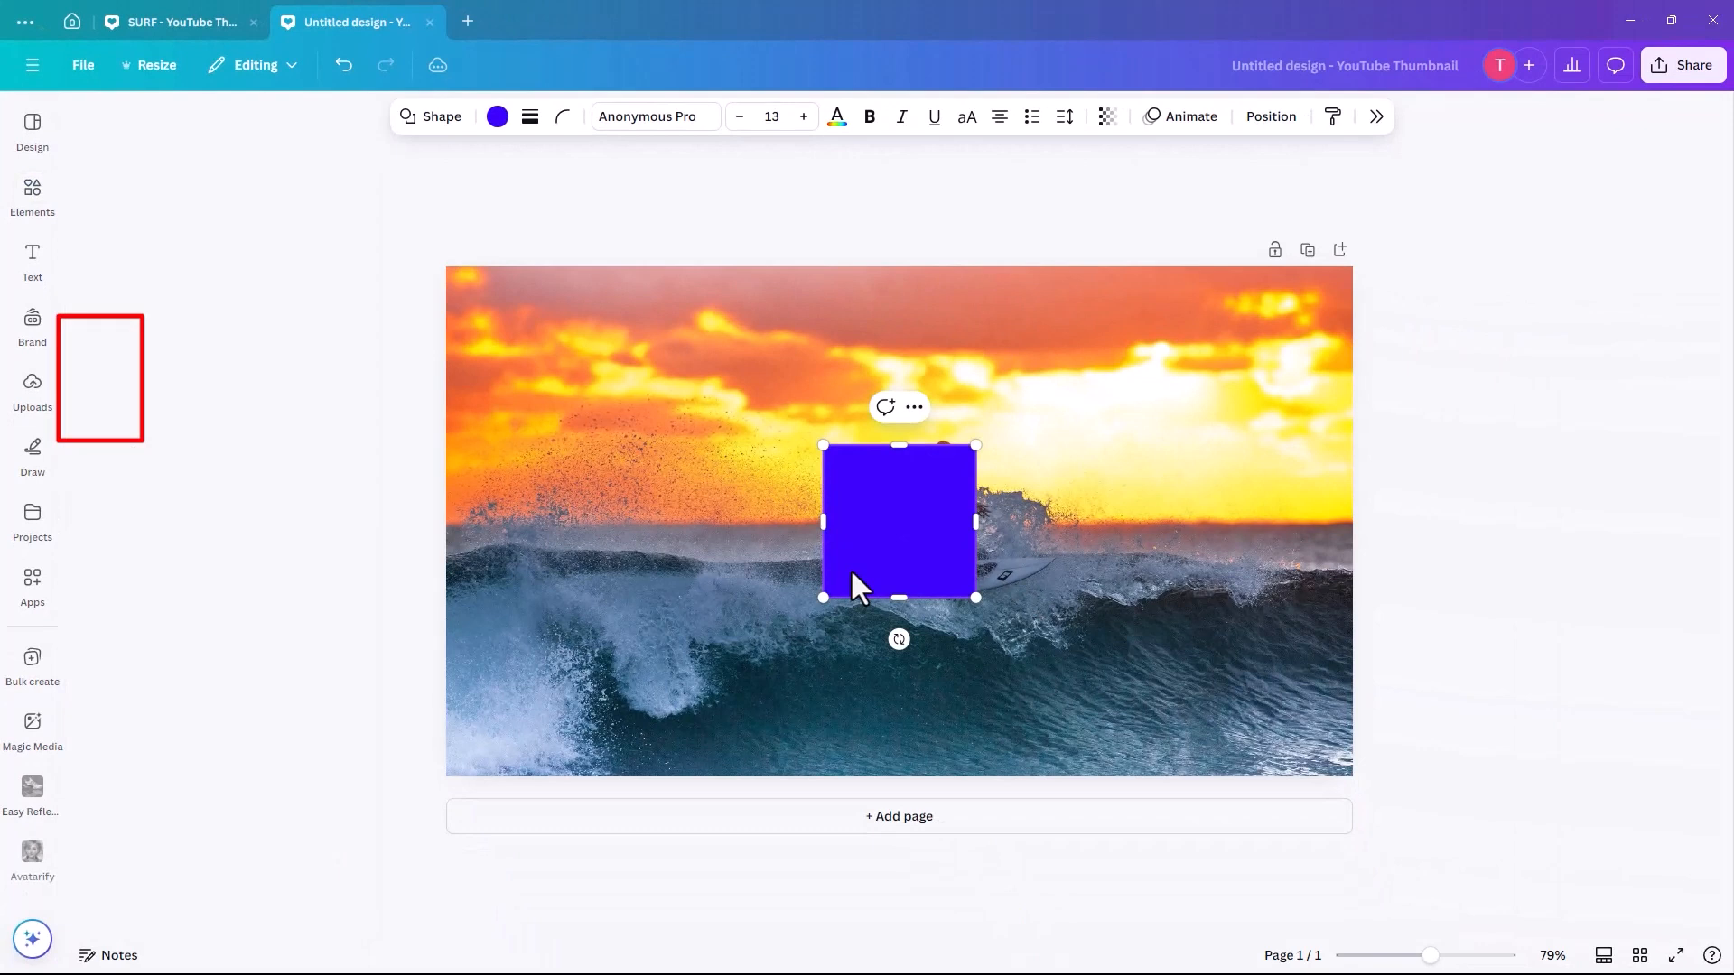
{"action": "left_click_drag", "start_coordinate": [943, 643], "coordinate": [479, 394]}
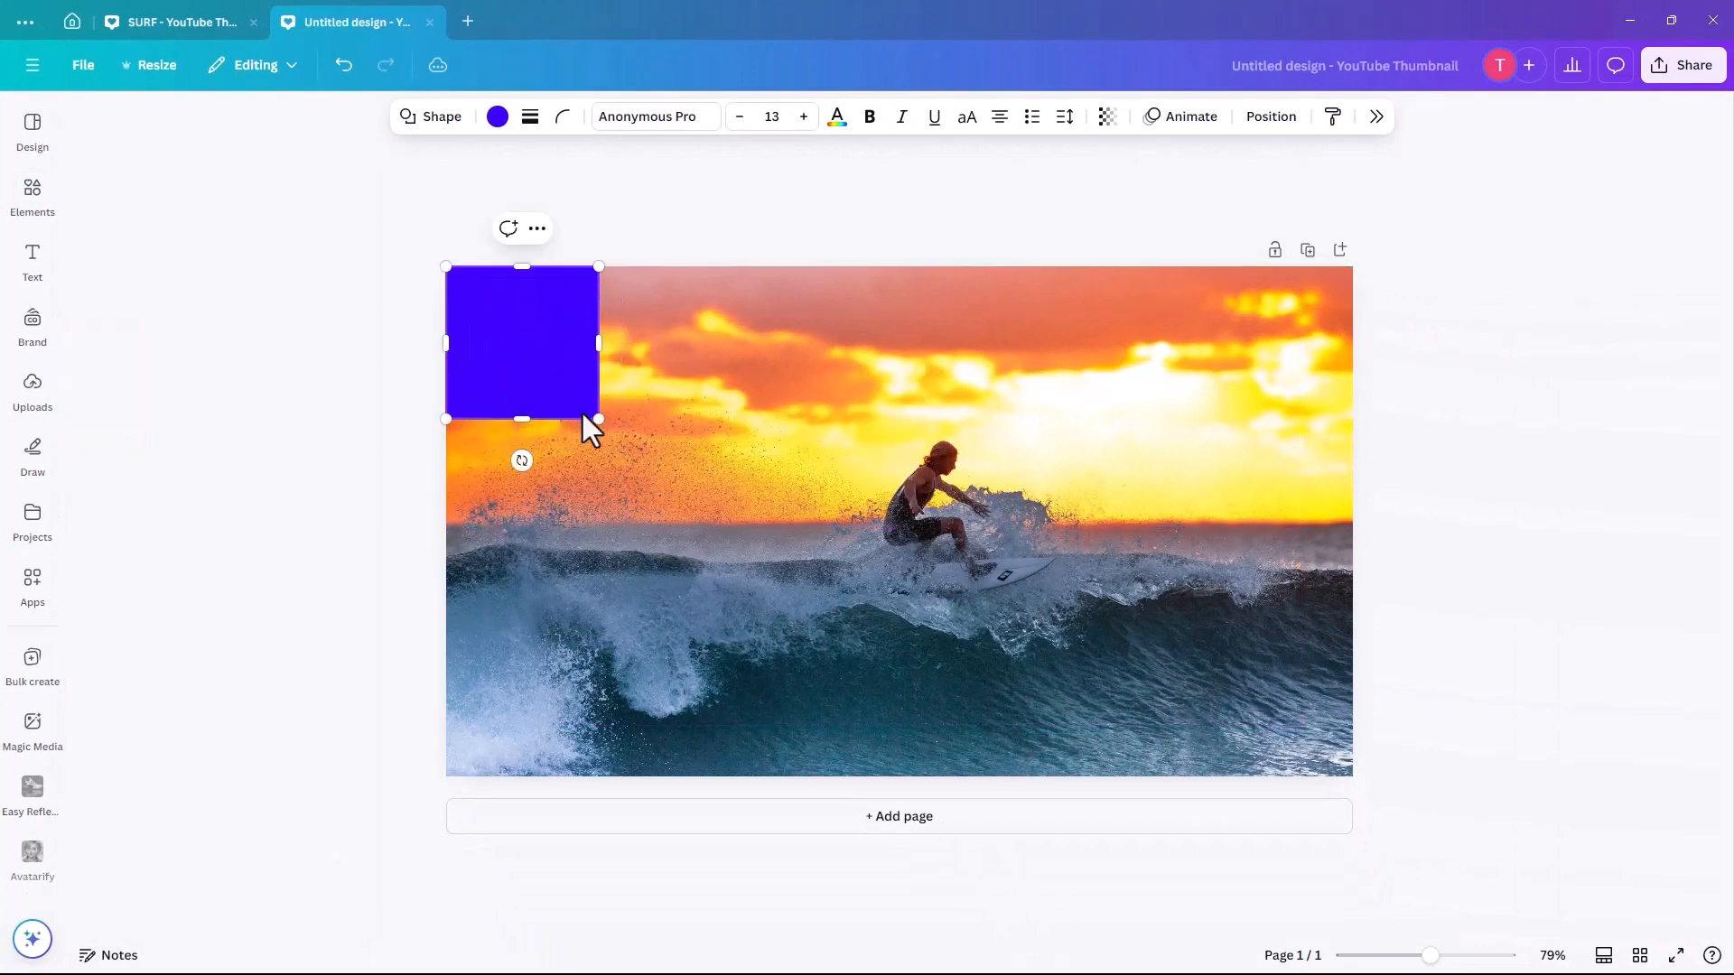
{"action": "mouse_move", "coordinate": [858, 513]}
{"action": "left_mouse_down"}
{"action": "mouse_move", "coordinate": [1297, 736]}
{"action": "mouse_move", "coordinate": [1352, 782]}
{"action": "mouse_move", "coordinate": [1349, 766]}
{"action": "left_mouse_up"}
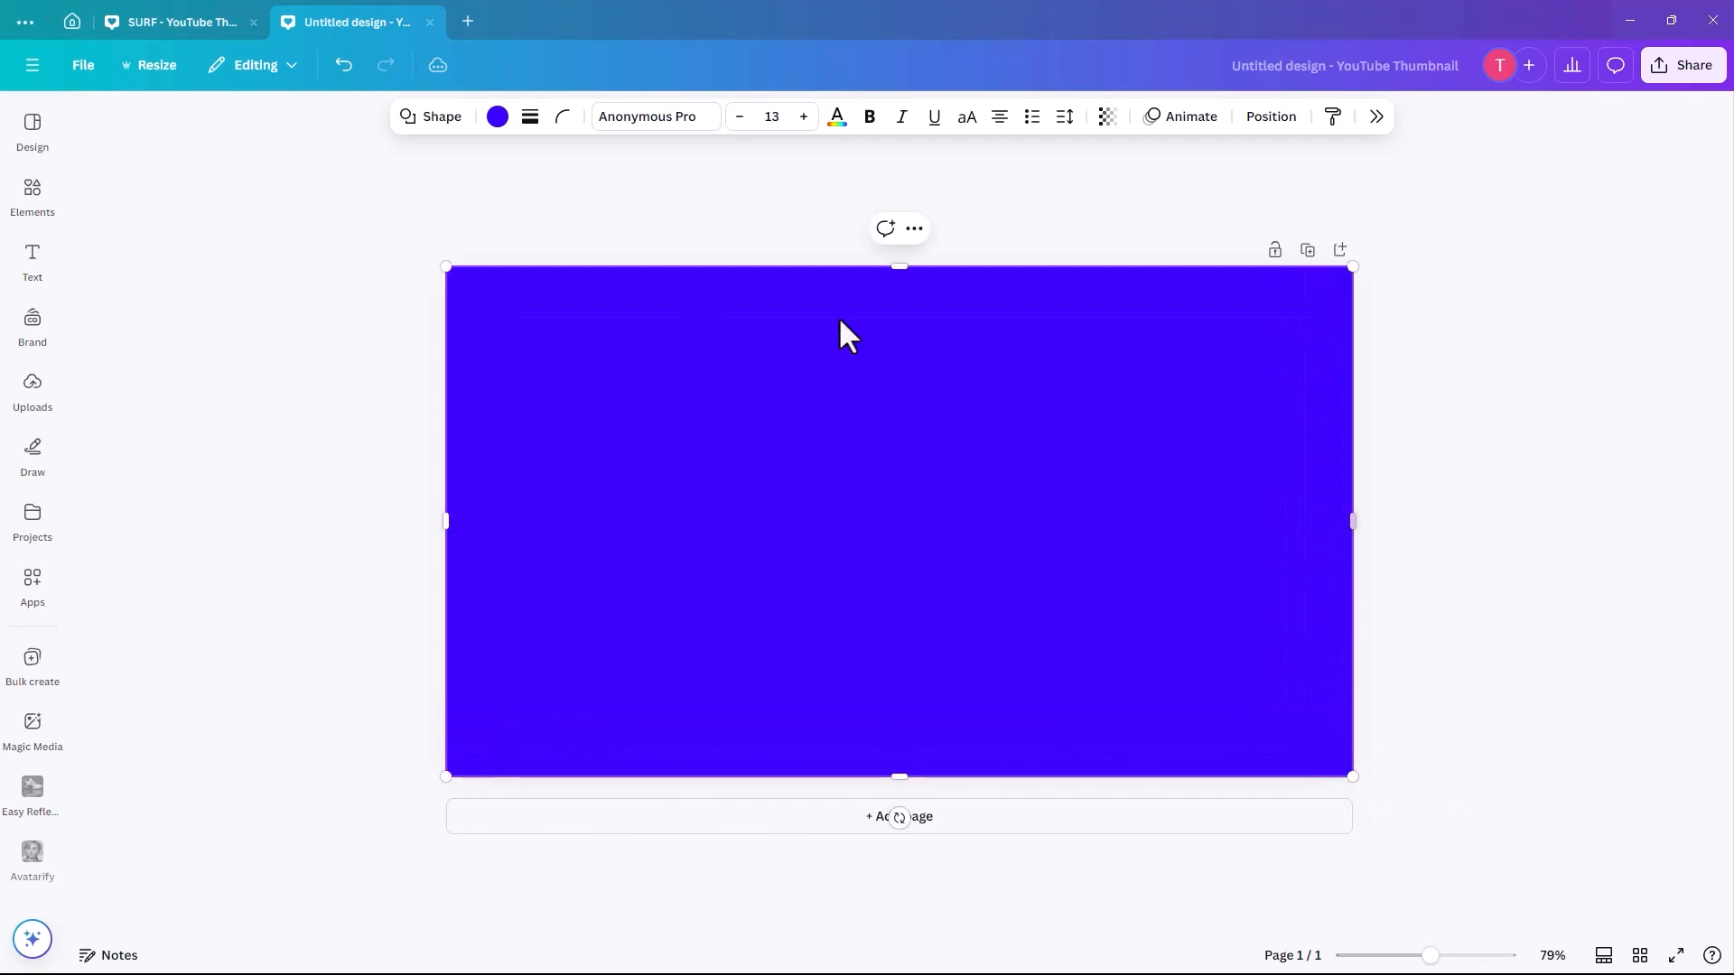
Step: Fill the shape with the red-to-orange linear gradient and set the opacity of its orange color #FF914D to 0%
{"action": "left_click", "coordinate": [496, 117]}
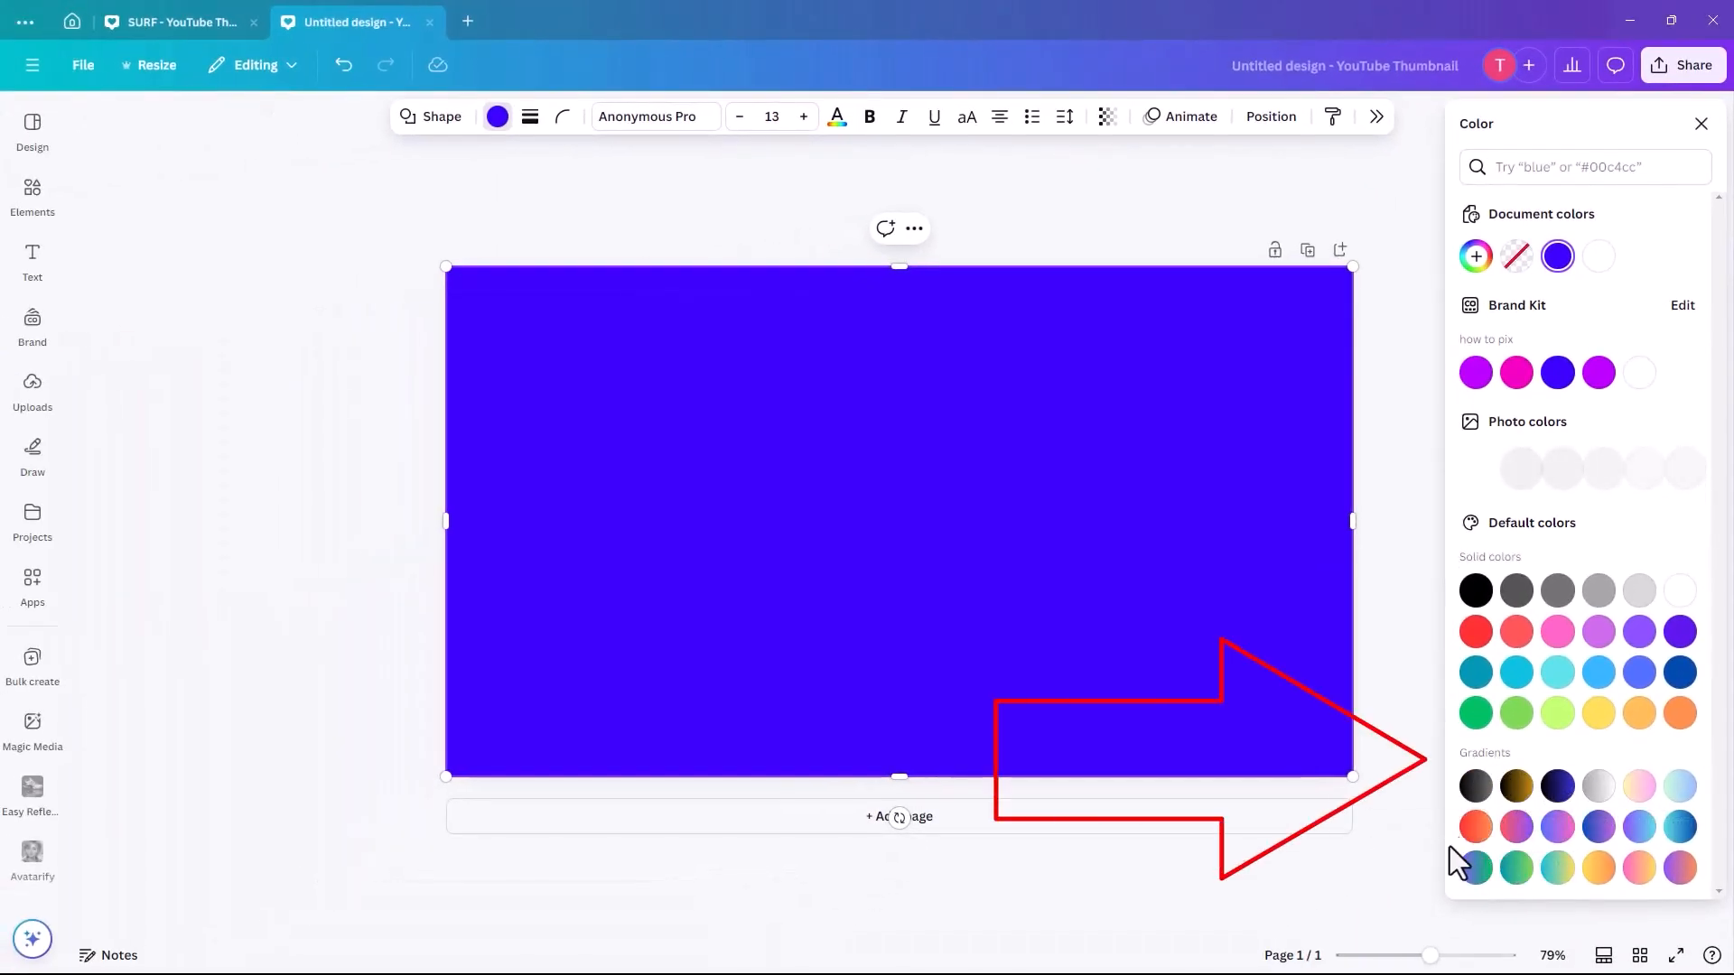
{"action": "left_click", "coordinate": [1475, 828]}
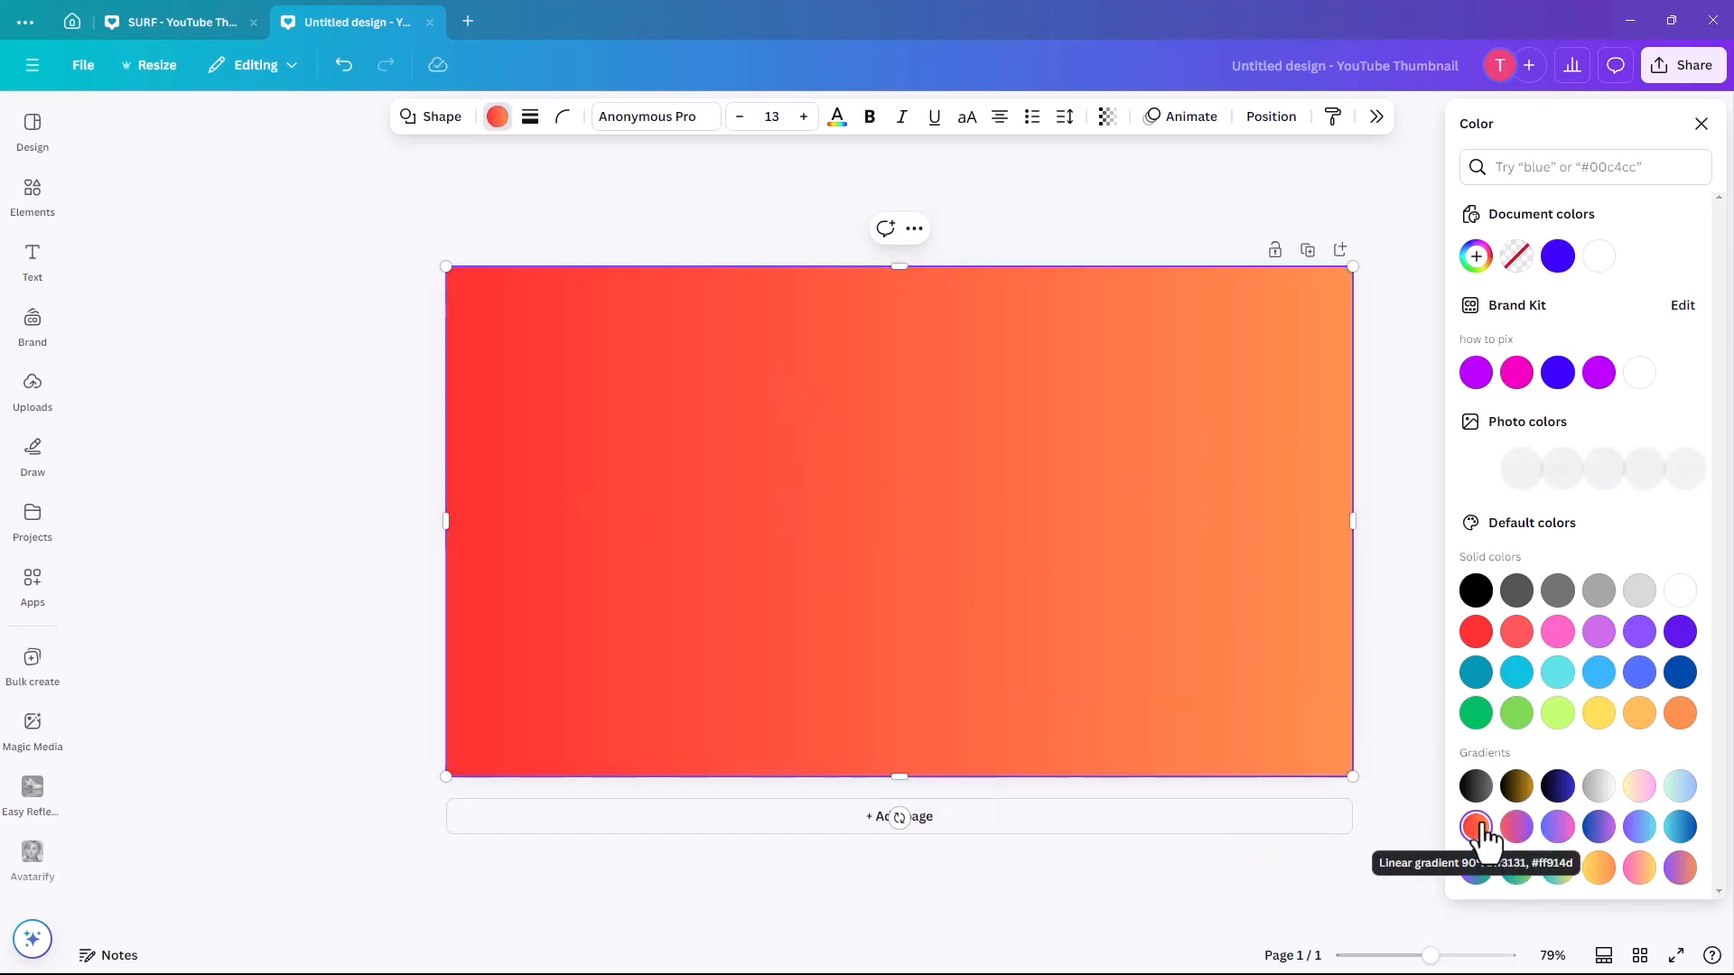
{"action": "left_click", "coordinate": [1475, 259]}
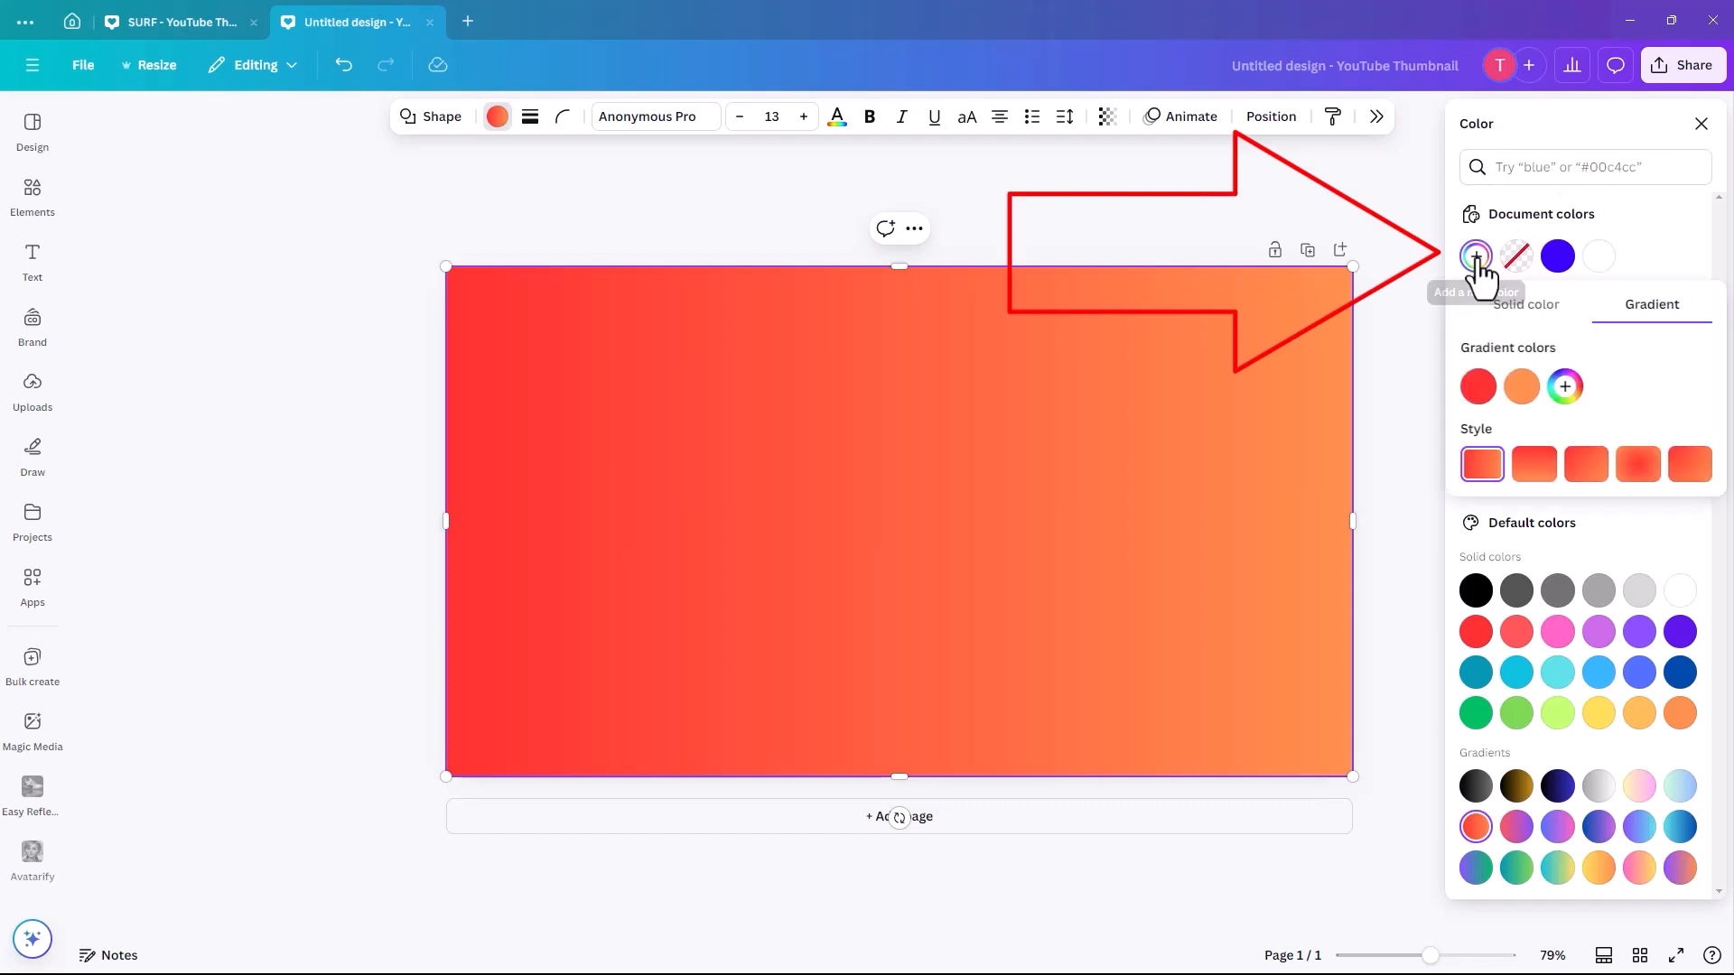
{"action": "left_click", "coordinate": [1478, 390]}
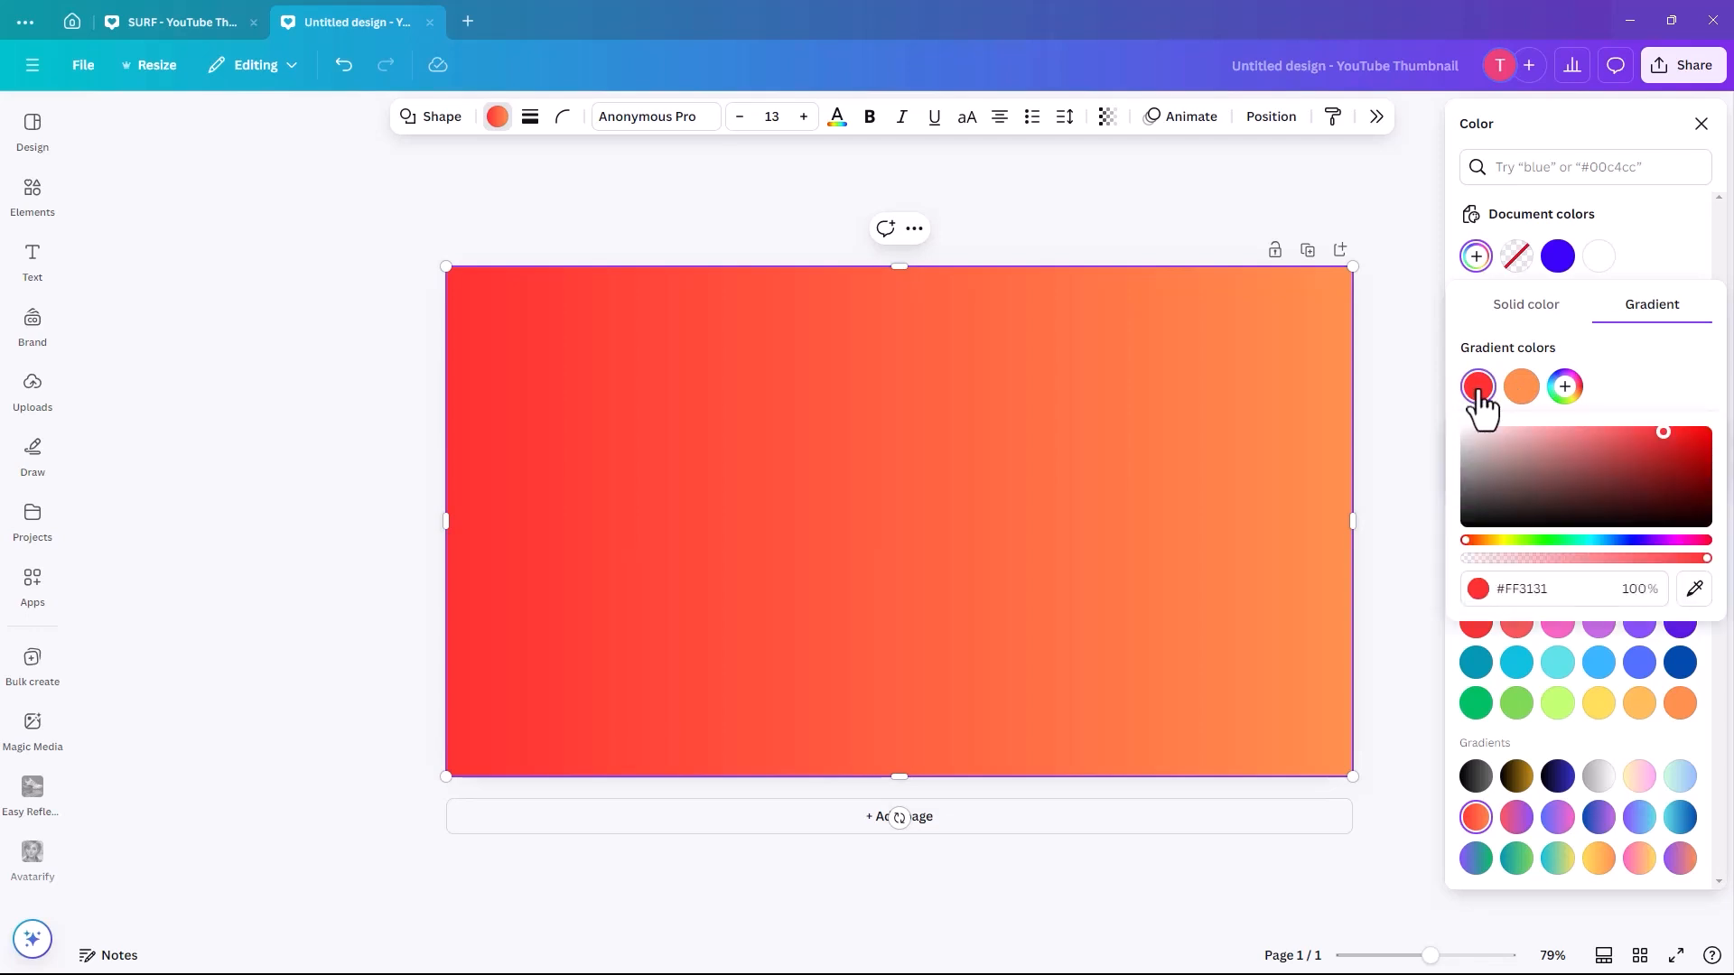
{"action": "left_click", "coordinate": [1522, 391]}
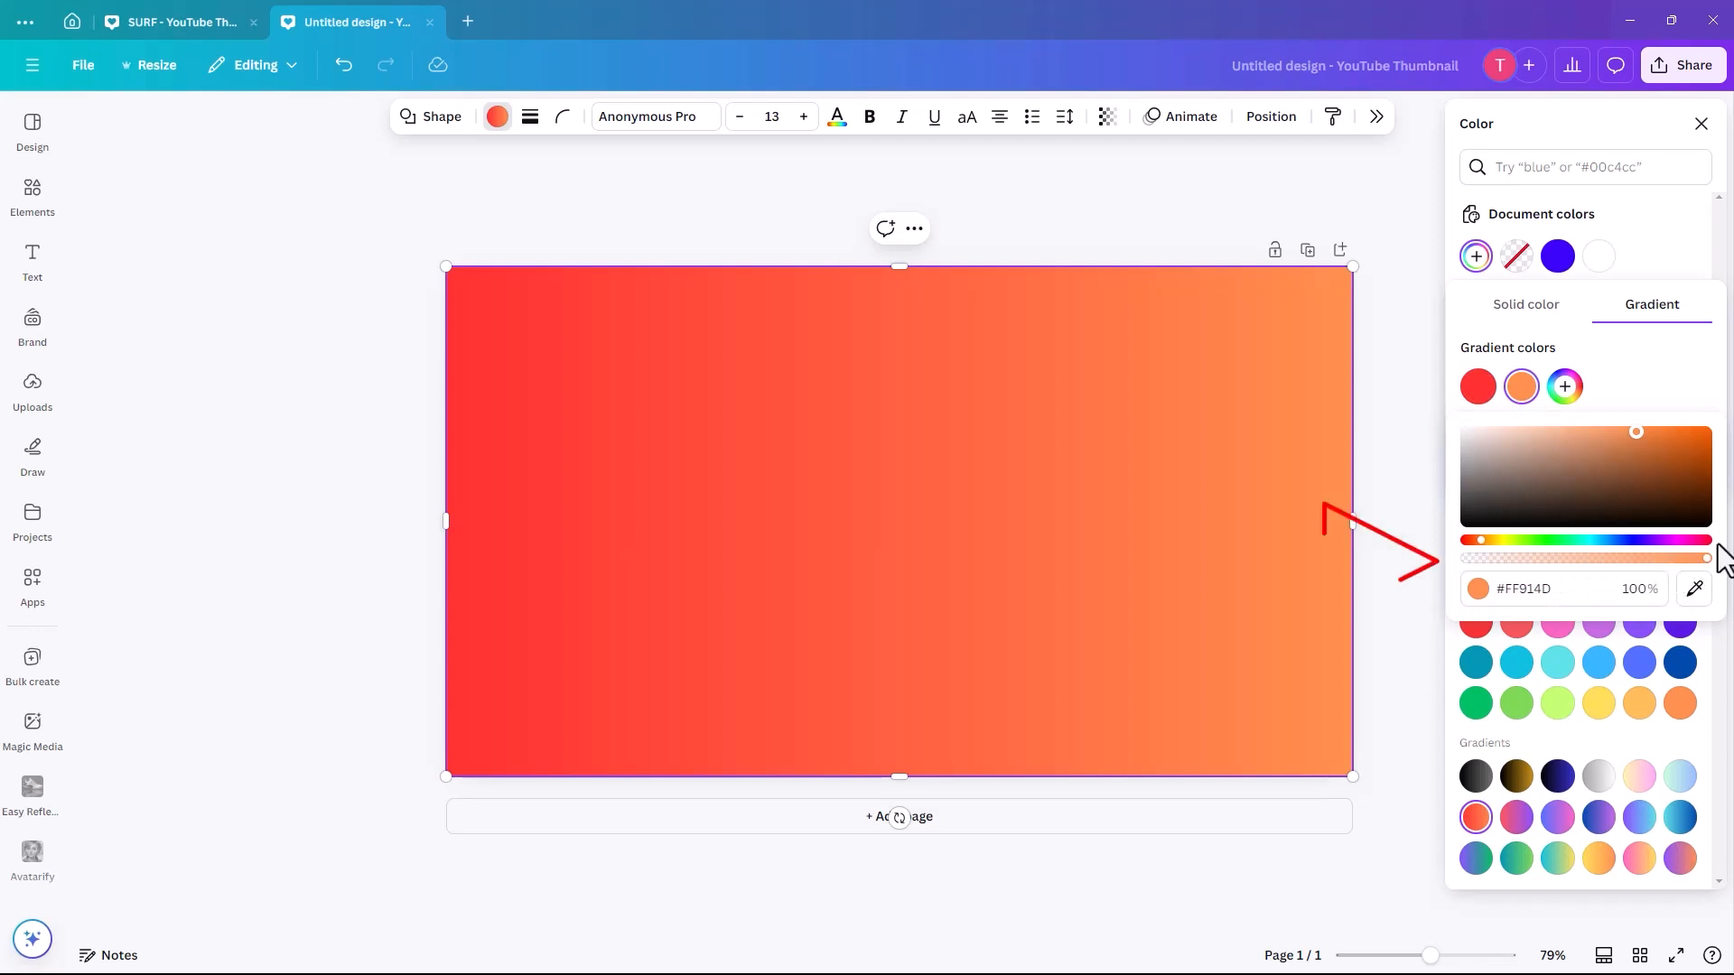
{"action": "left_click_drag", "start_coordinate": [1705, 560], "coordinate": [1445, 565]}
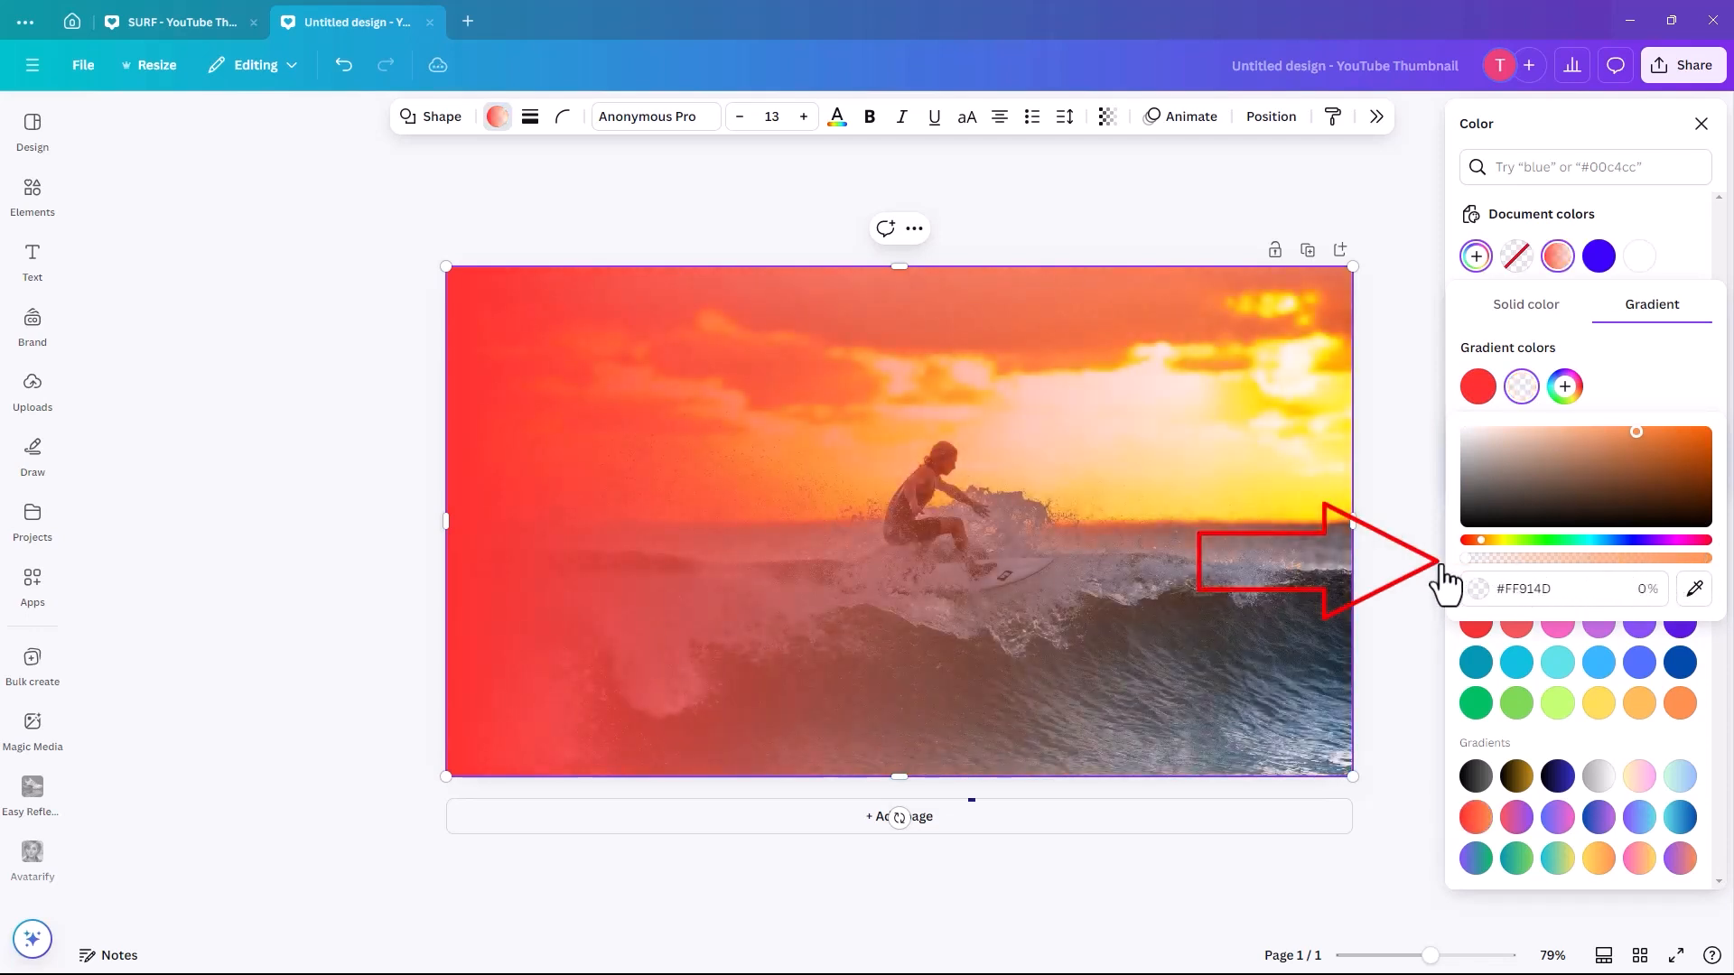
Step: Change the gradient's red color to orange #FFAD31 and narrow the shape to roughly the left third of the page
{"action": "left_click", "coordinate": [1478, 389]}
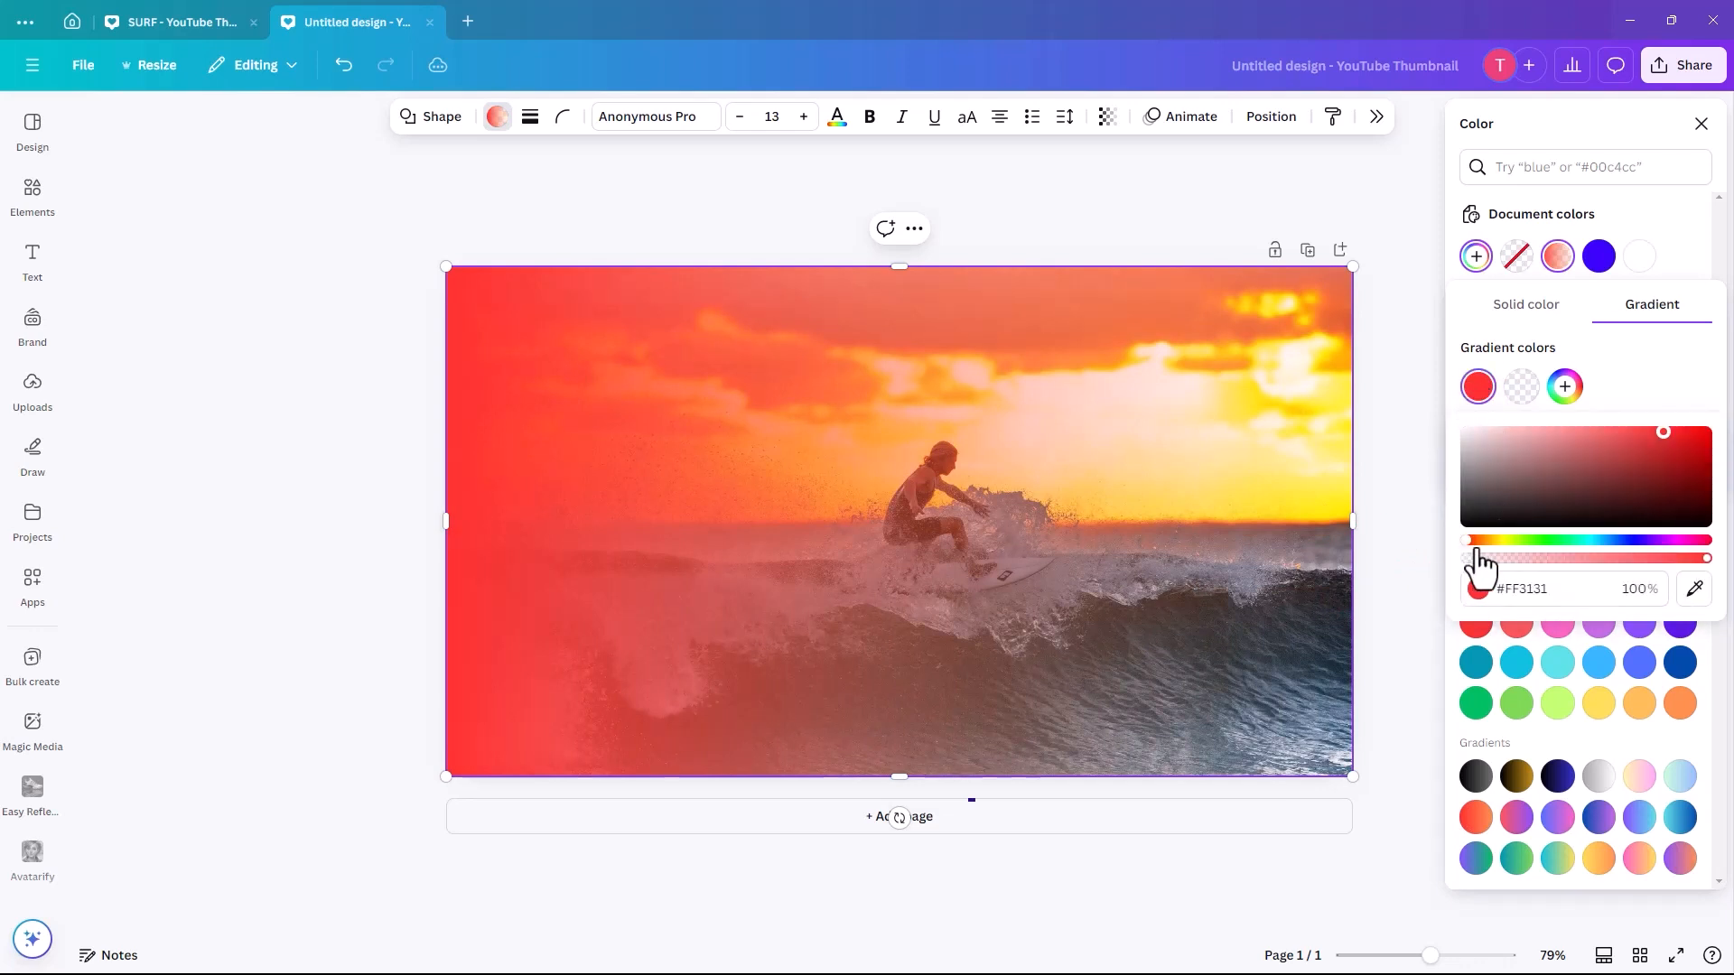
{"action": "left_click_drag", "start_coordinate": [1467, 542], "coordinate": [1489, 544]}
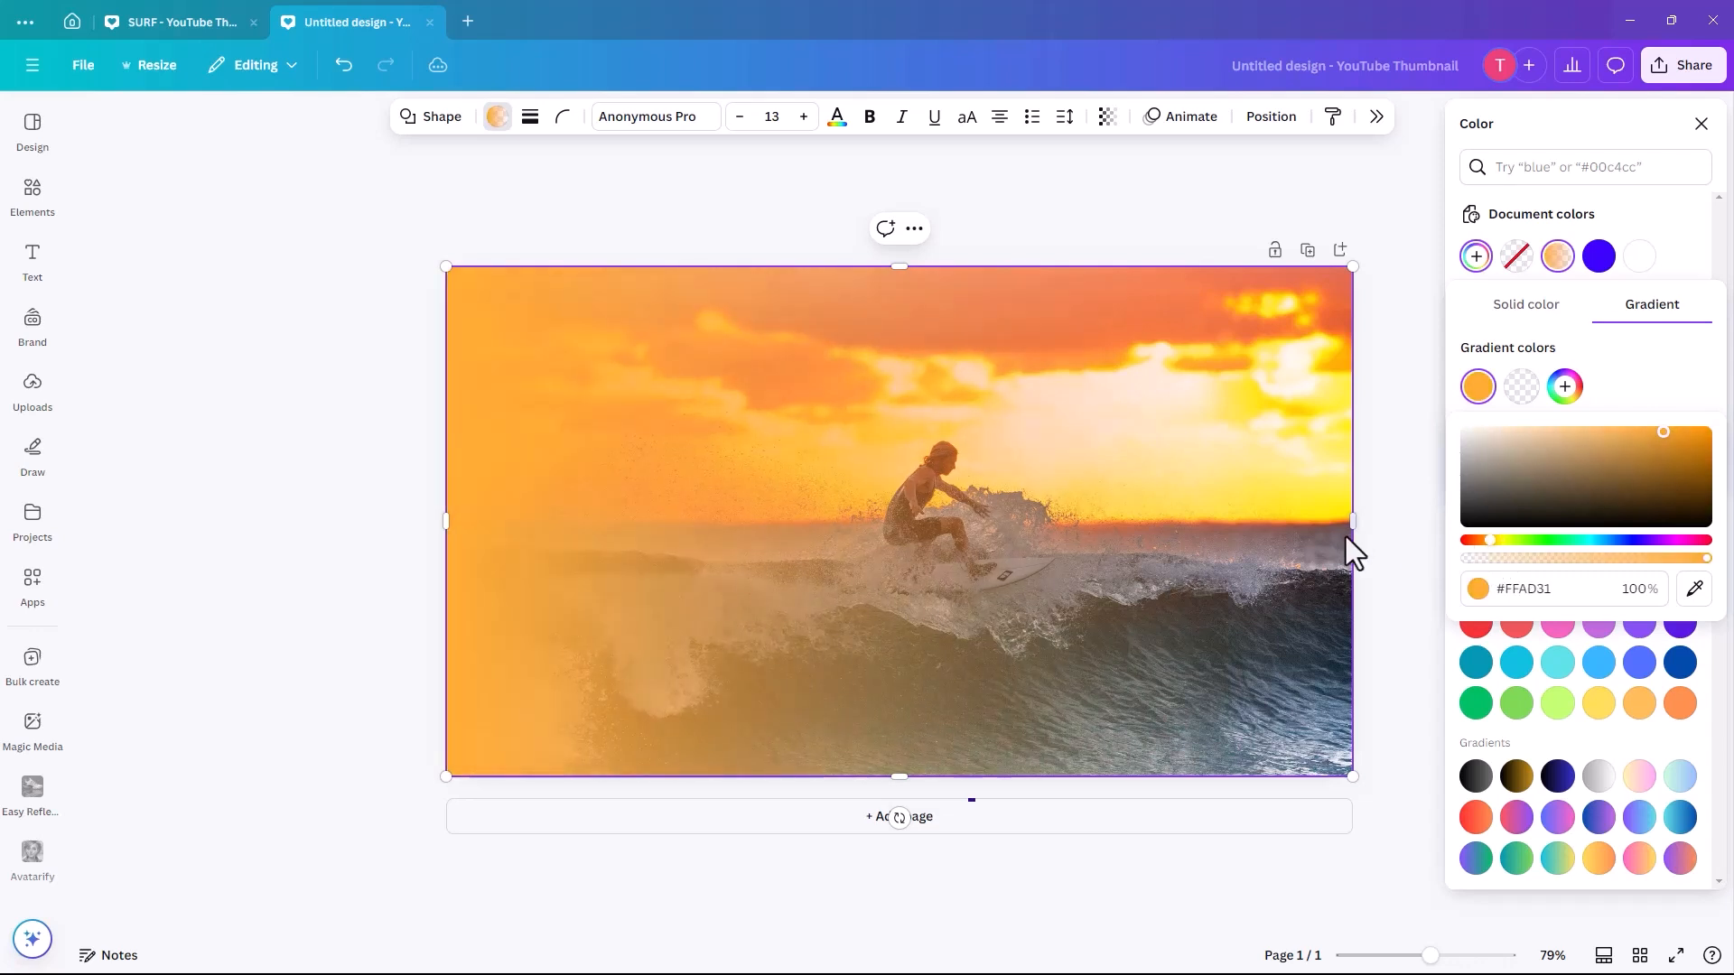
{"action": "left_click", "coordinate": [1309, 584]}
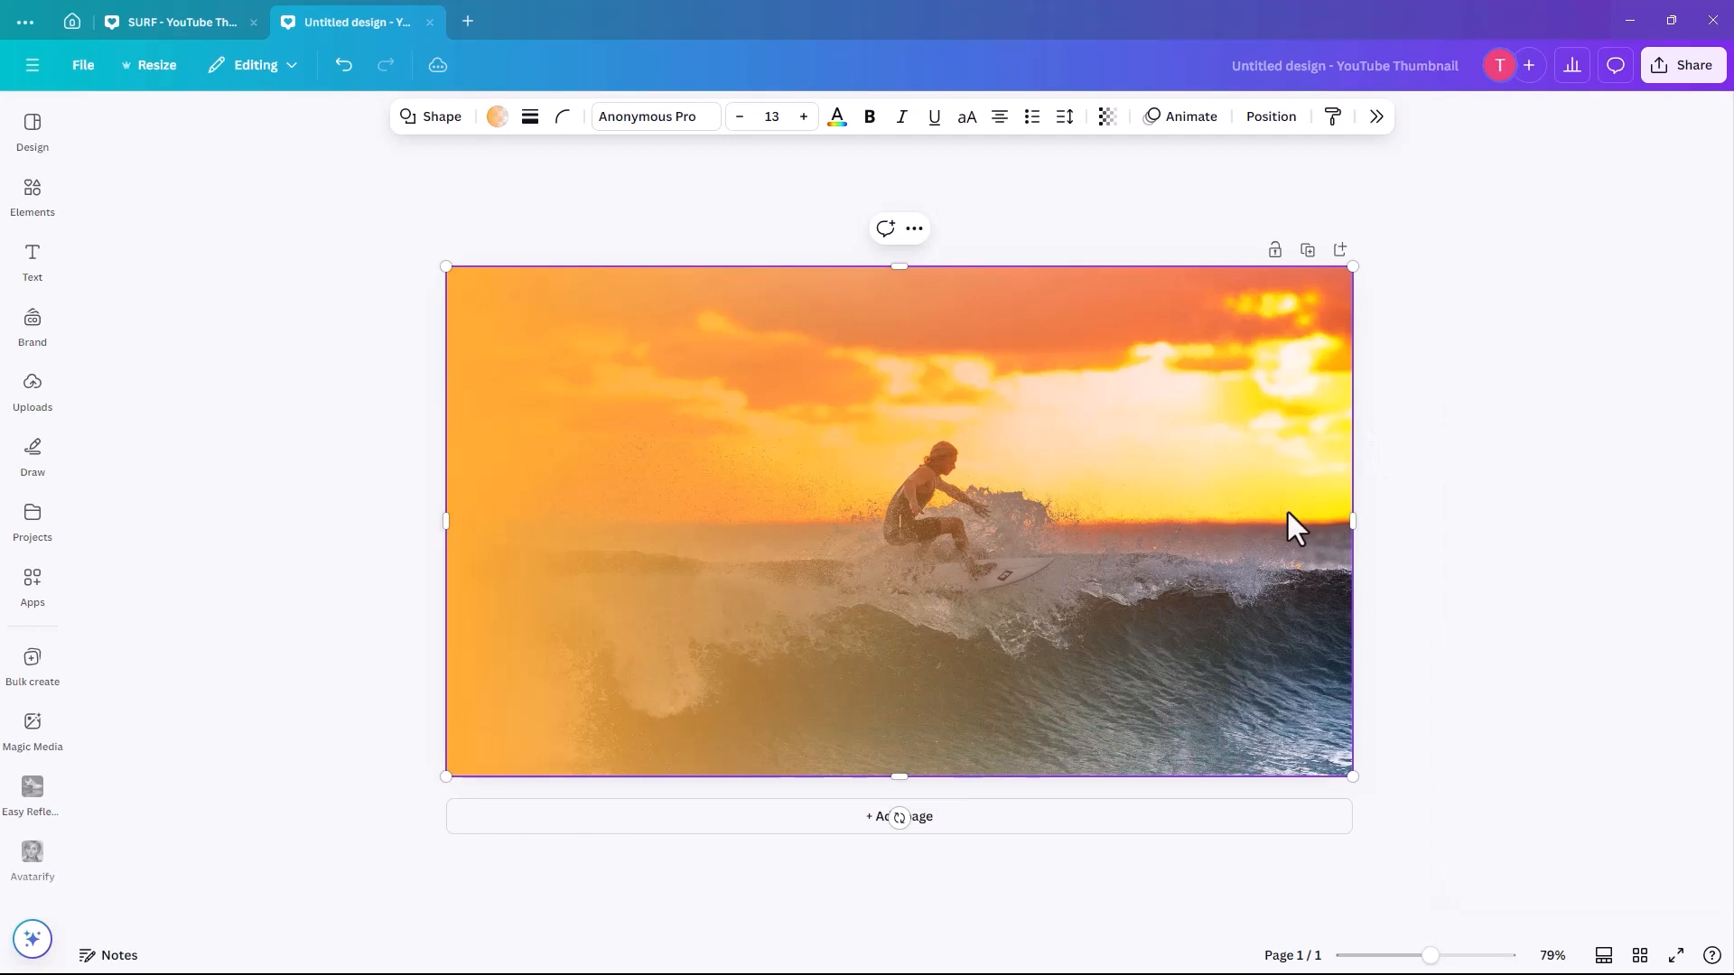
{"action": "left_click_drag", "start_coordinate": [1349, 523], "coordinate": [710, 539]}
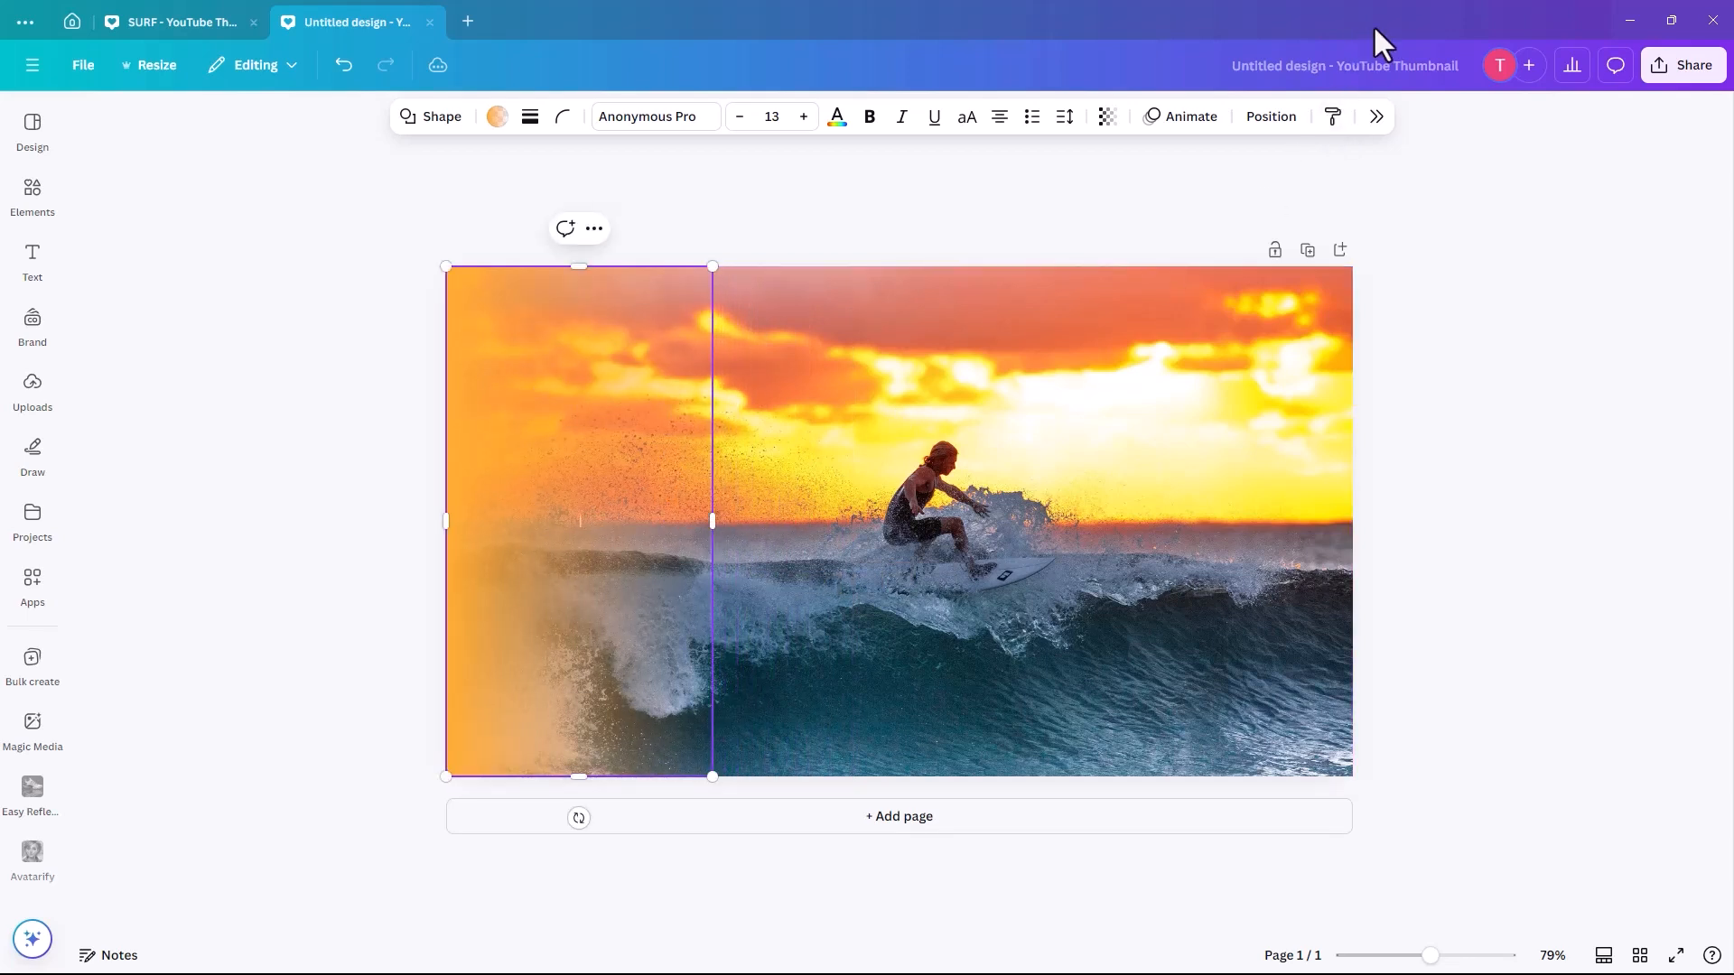
{"action": "left_click", "coordinate": [334, 242]}
Step: Add a text box reading "Surf" and enlarge it to font size 124
{"action": "left_click", "coordinate": [36, 263]}
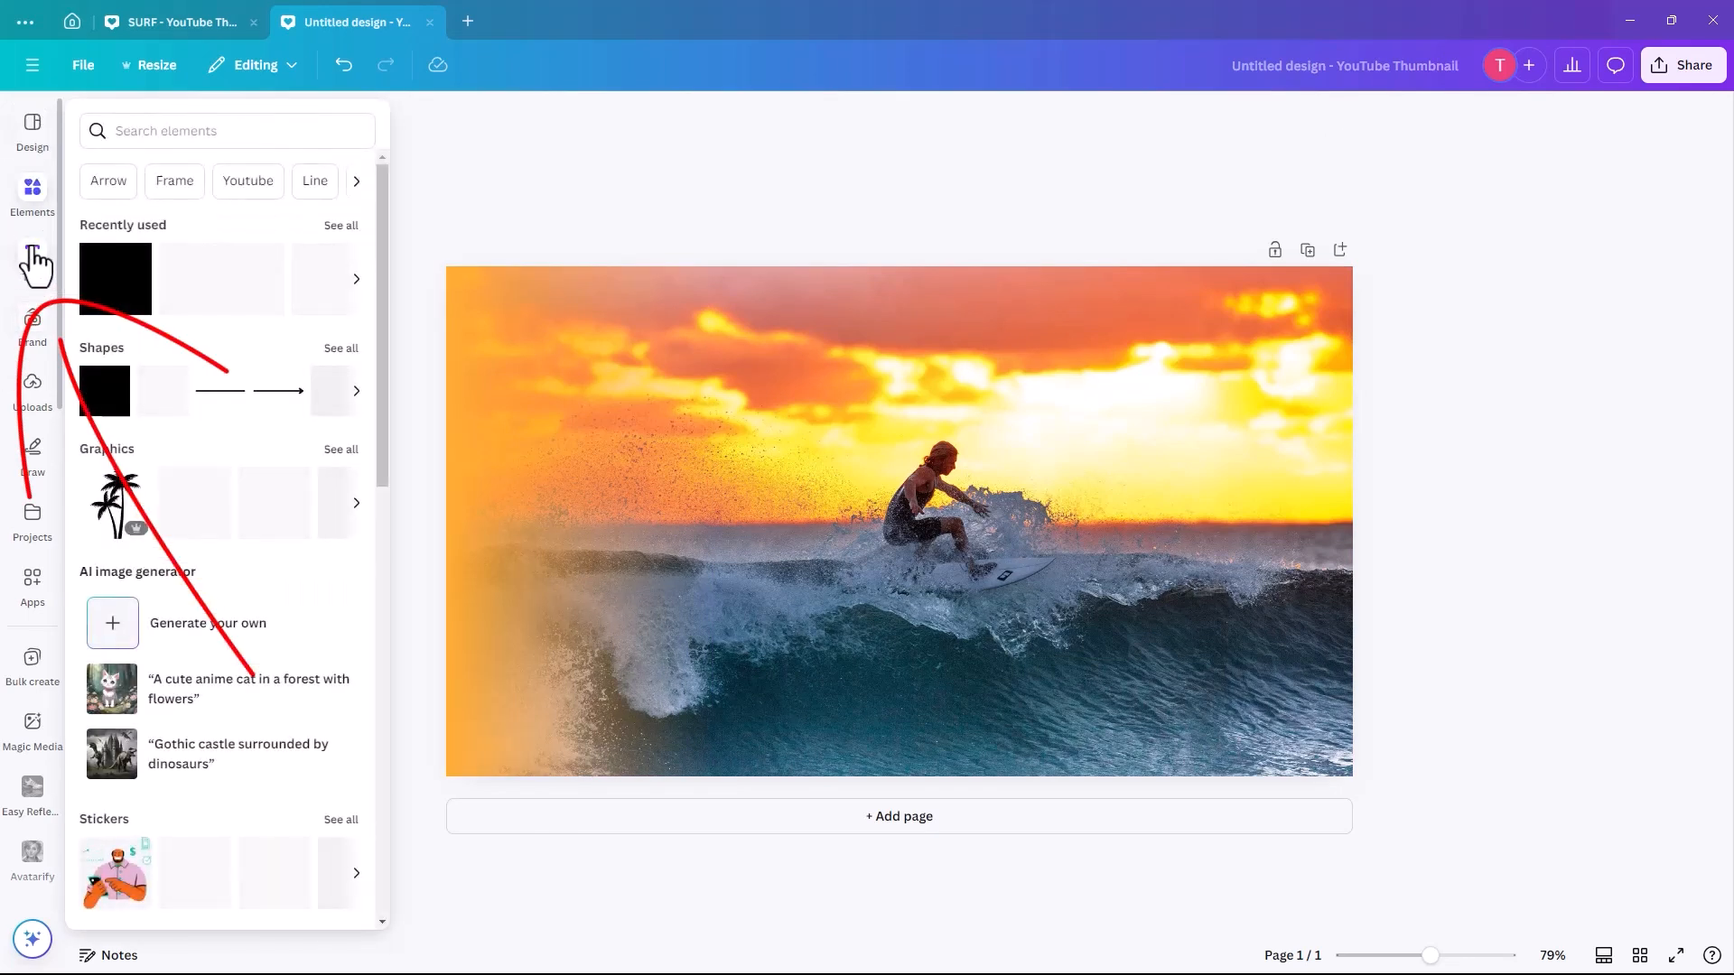
{"action": "left_click", "coordinate": [41, 262]}
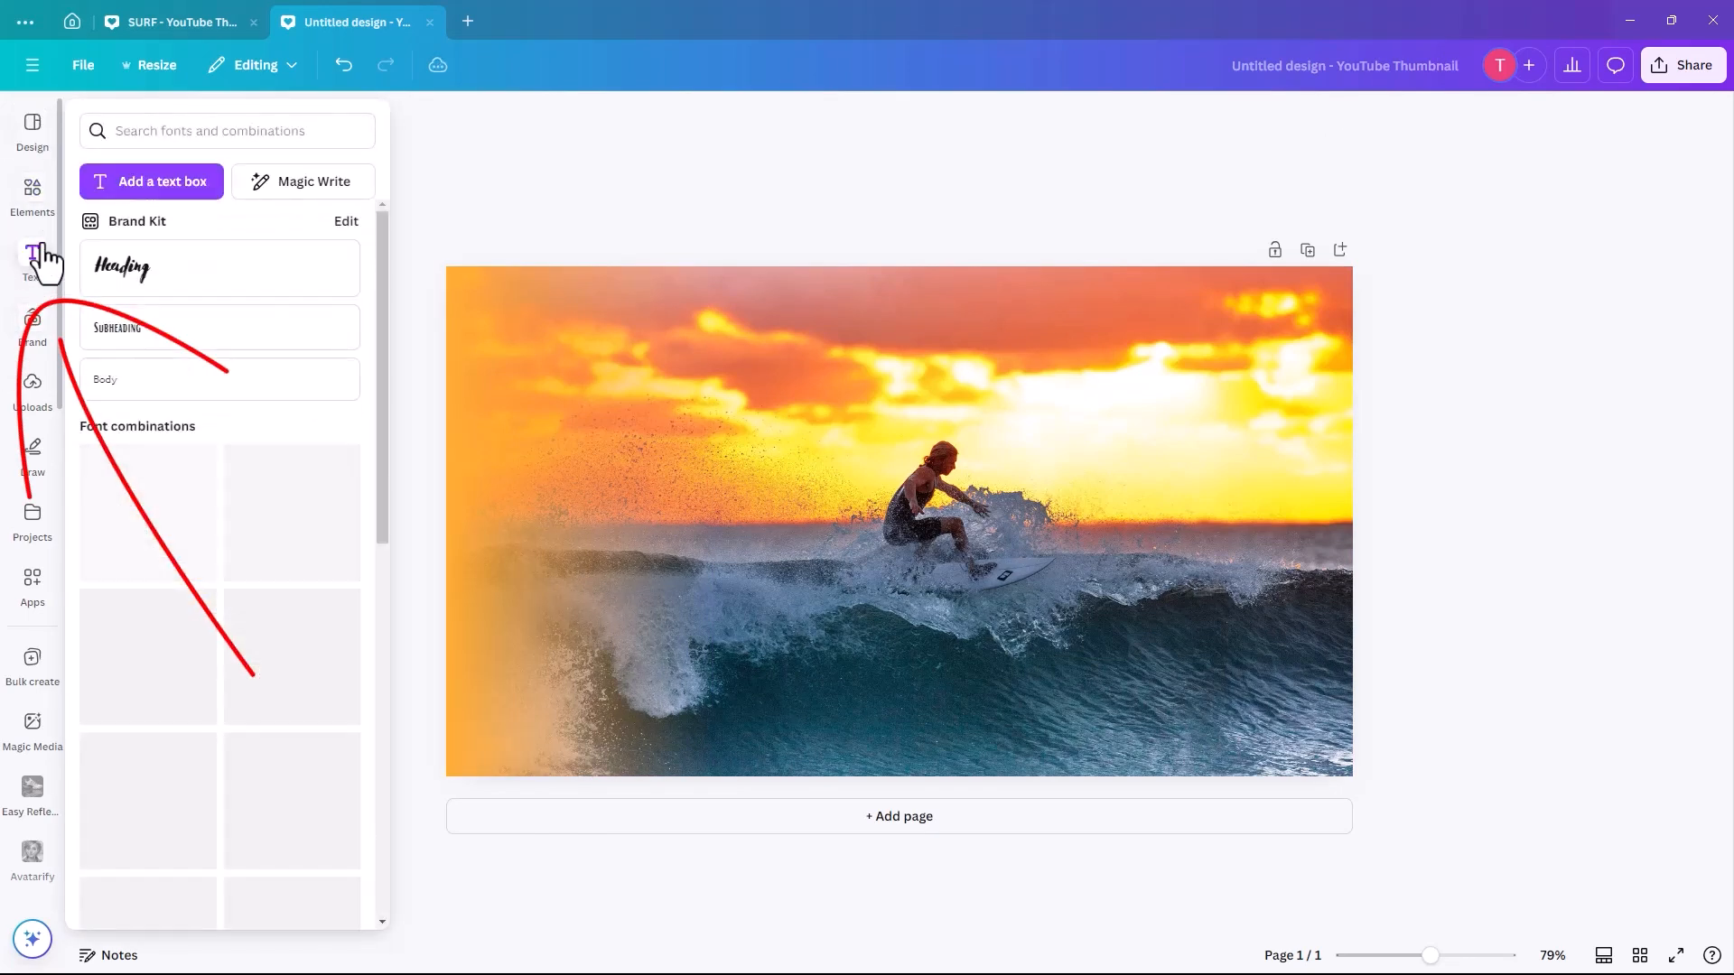
{"action": "left_click", "coordinate": [138, 185]}
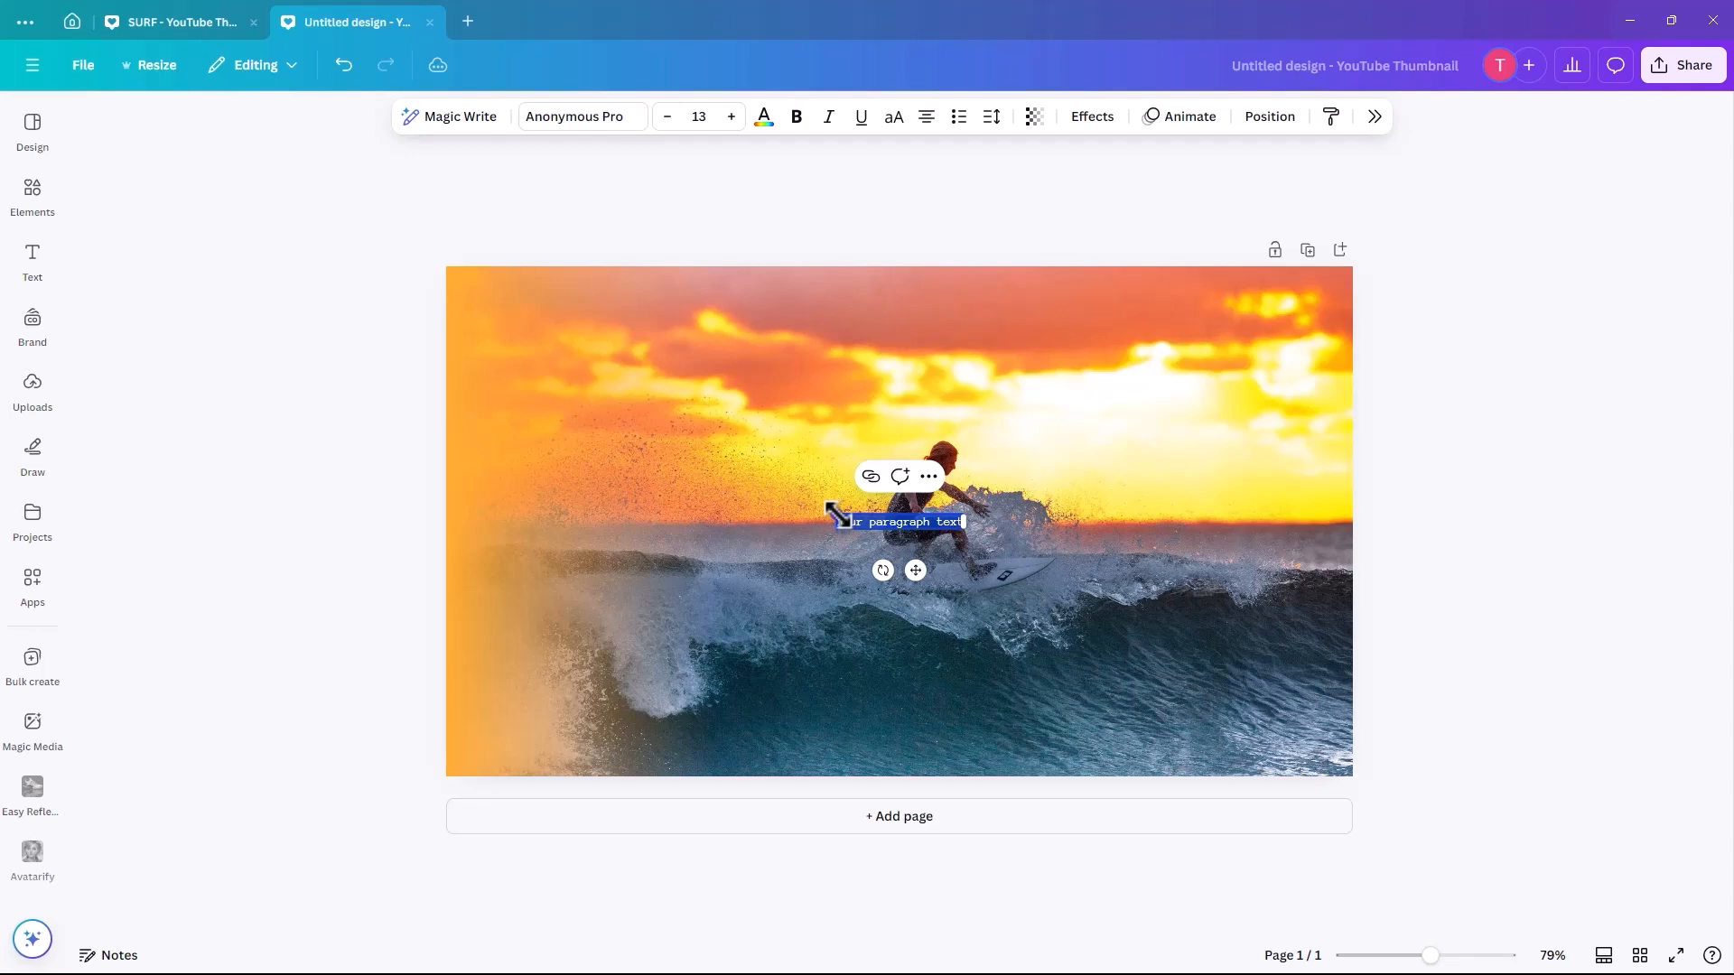
{"action": "left_click_drag", "start_coordinate": [838, 516], "coordinate": [526, 447]}
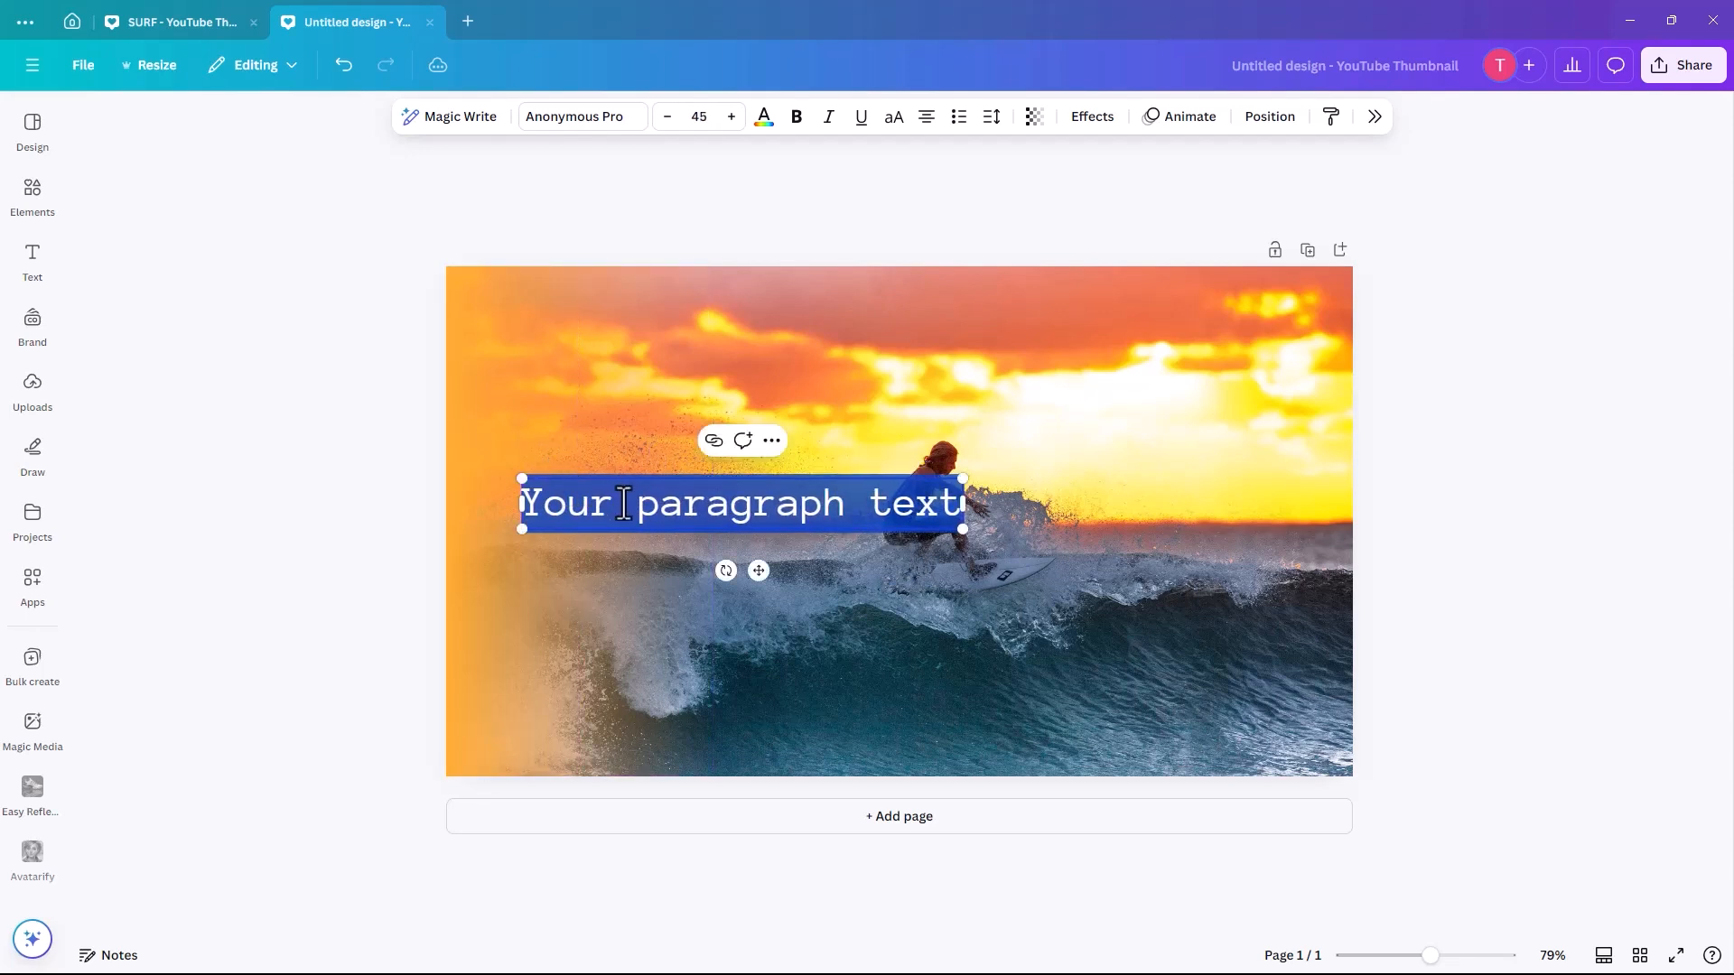
{"action": "type", "text": "Surf"}
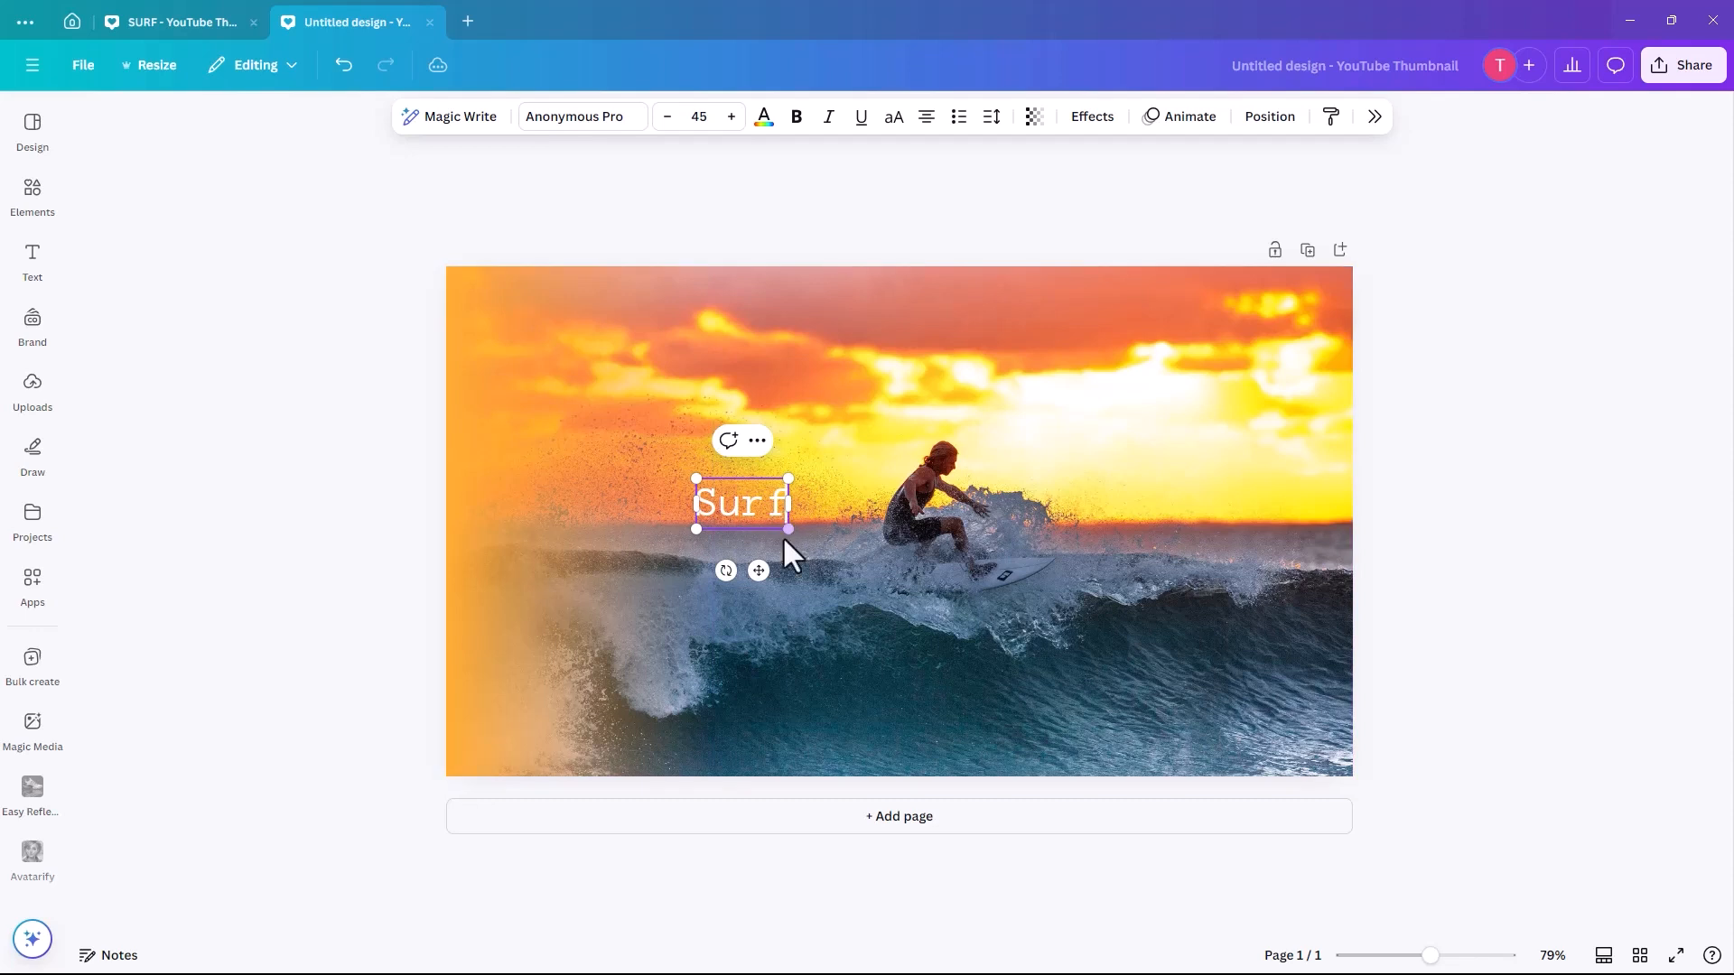
{"action": "left_click_drag", "start_coordinate": [789, 529], "coordinate": [950, 620]}
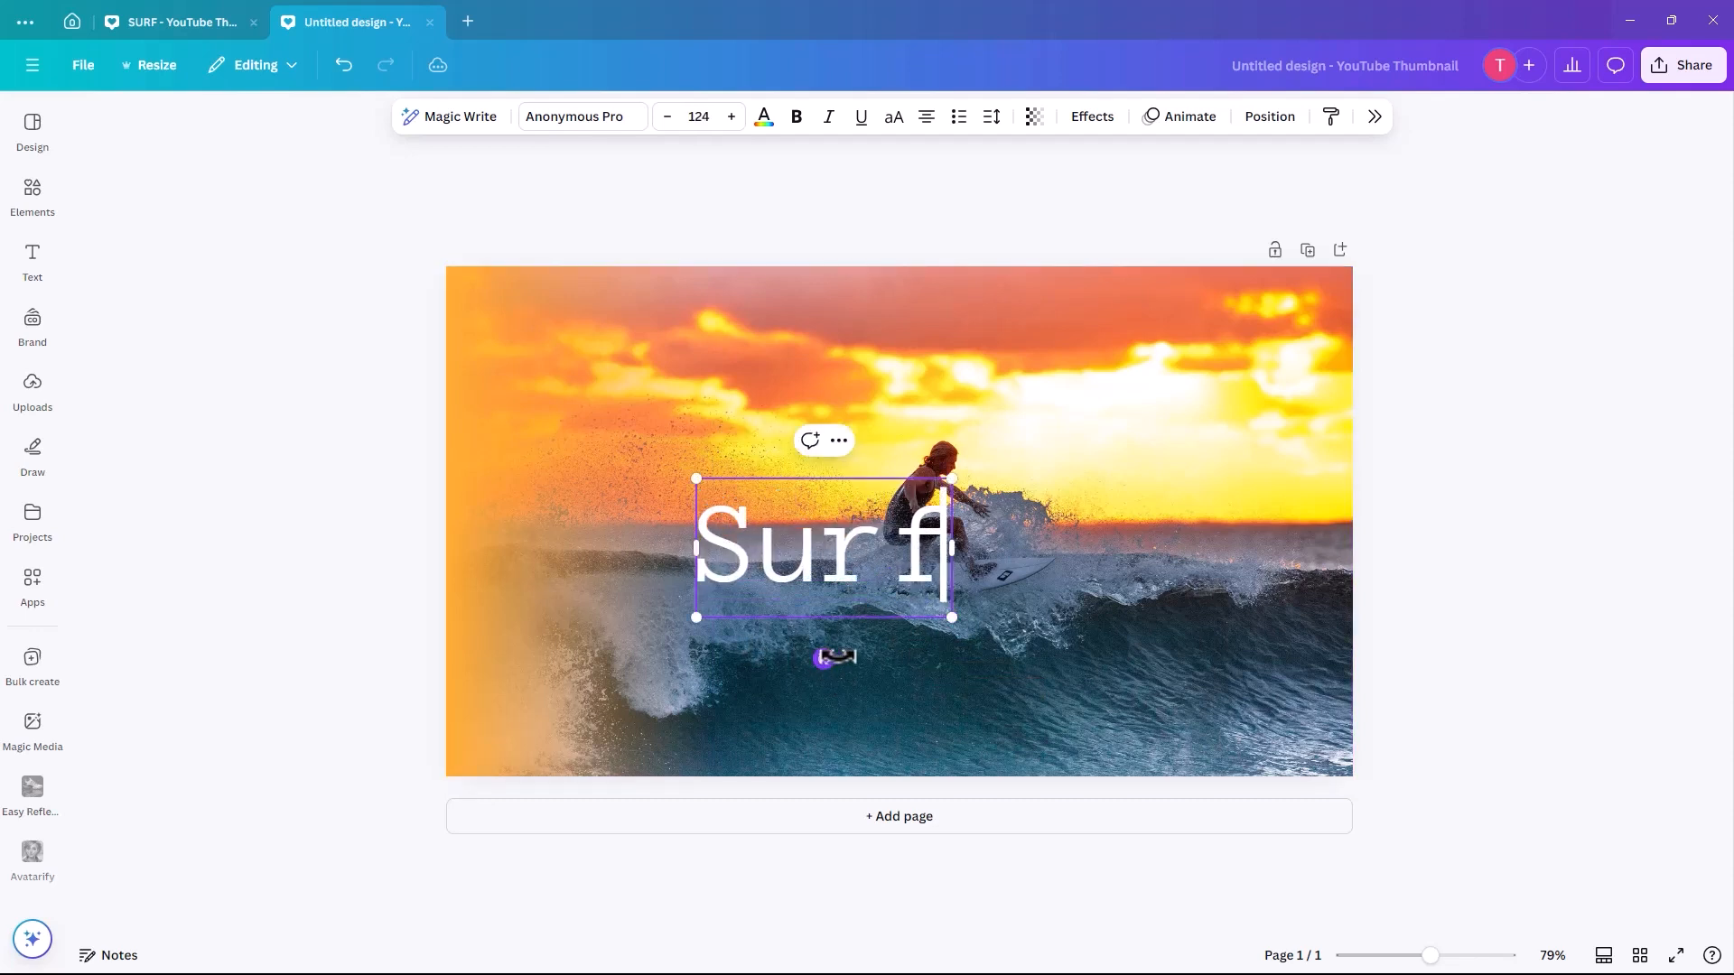
Step: Tilt the "Surf" text counterclockwise to about -7.8° and change its font to Brittany
{"action": "left_click_drag", "start_coordinate": [824, 657], "coordinate": [840, 657]}
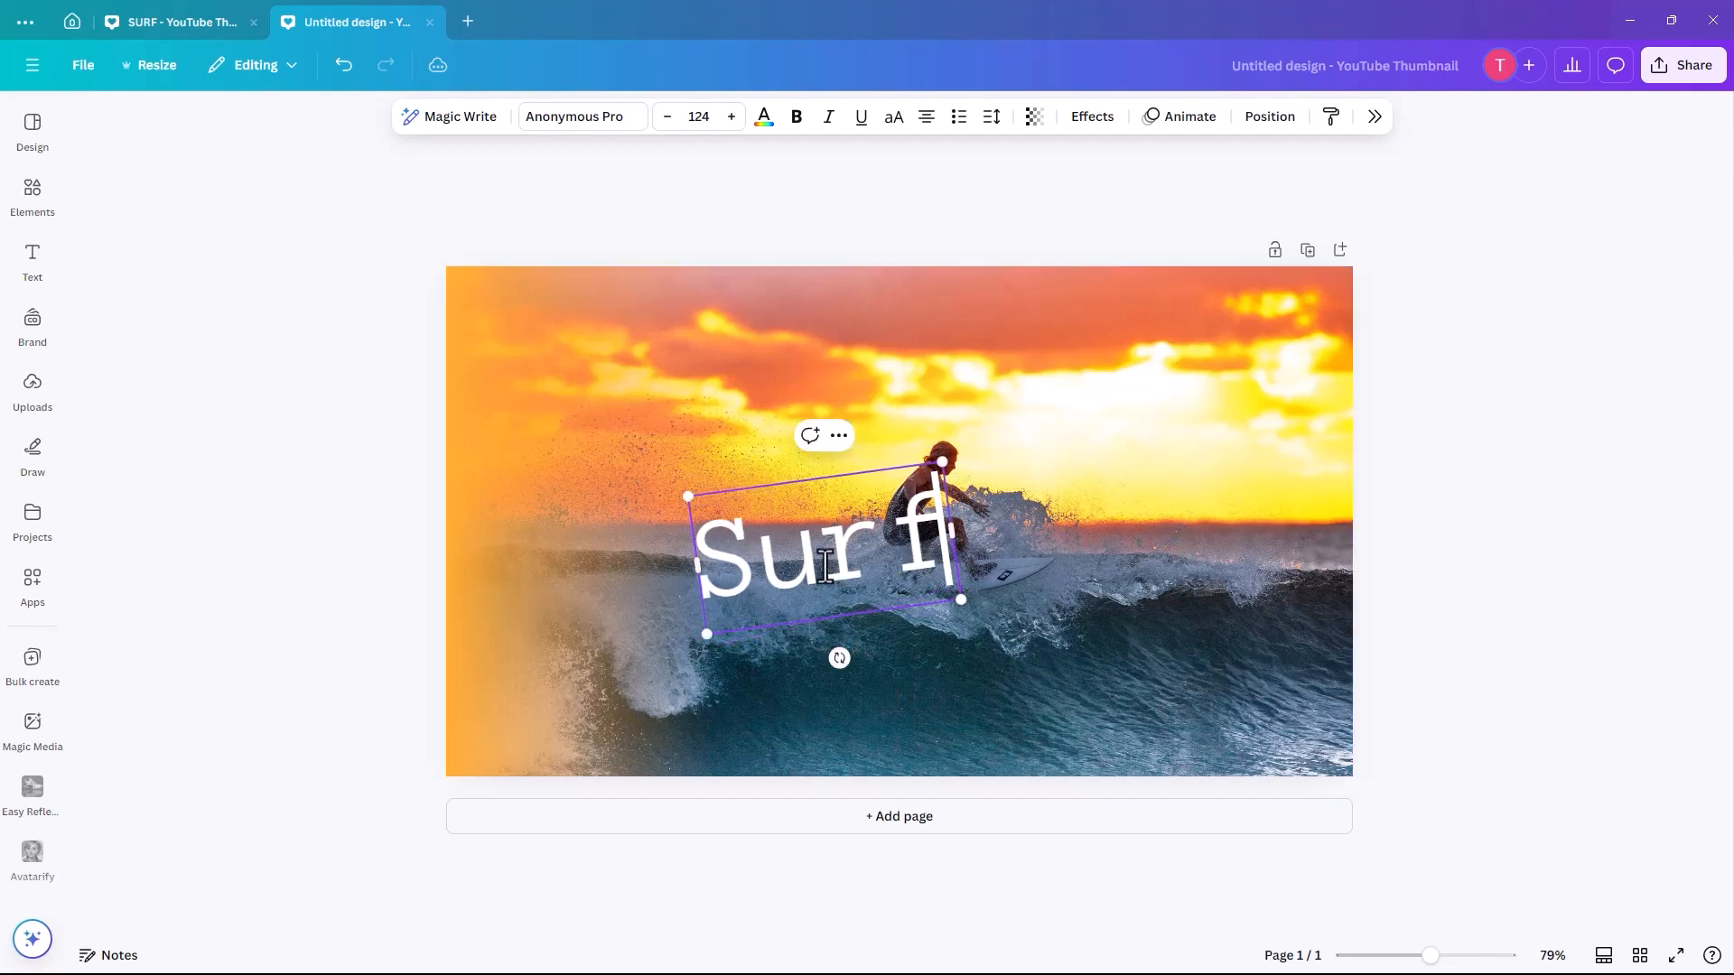
{"action": "left_click", "coordinate": [574, 126]}
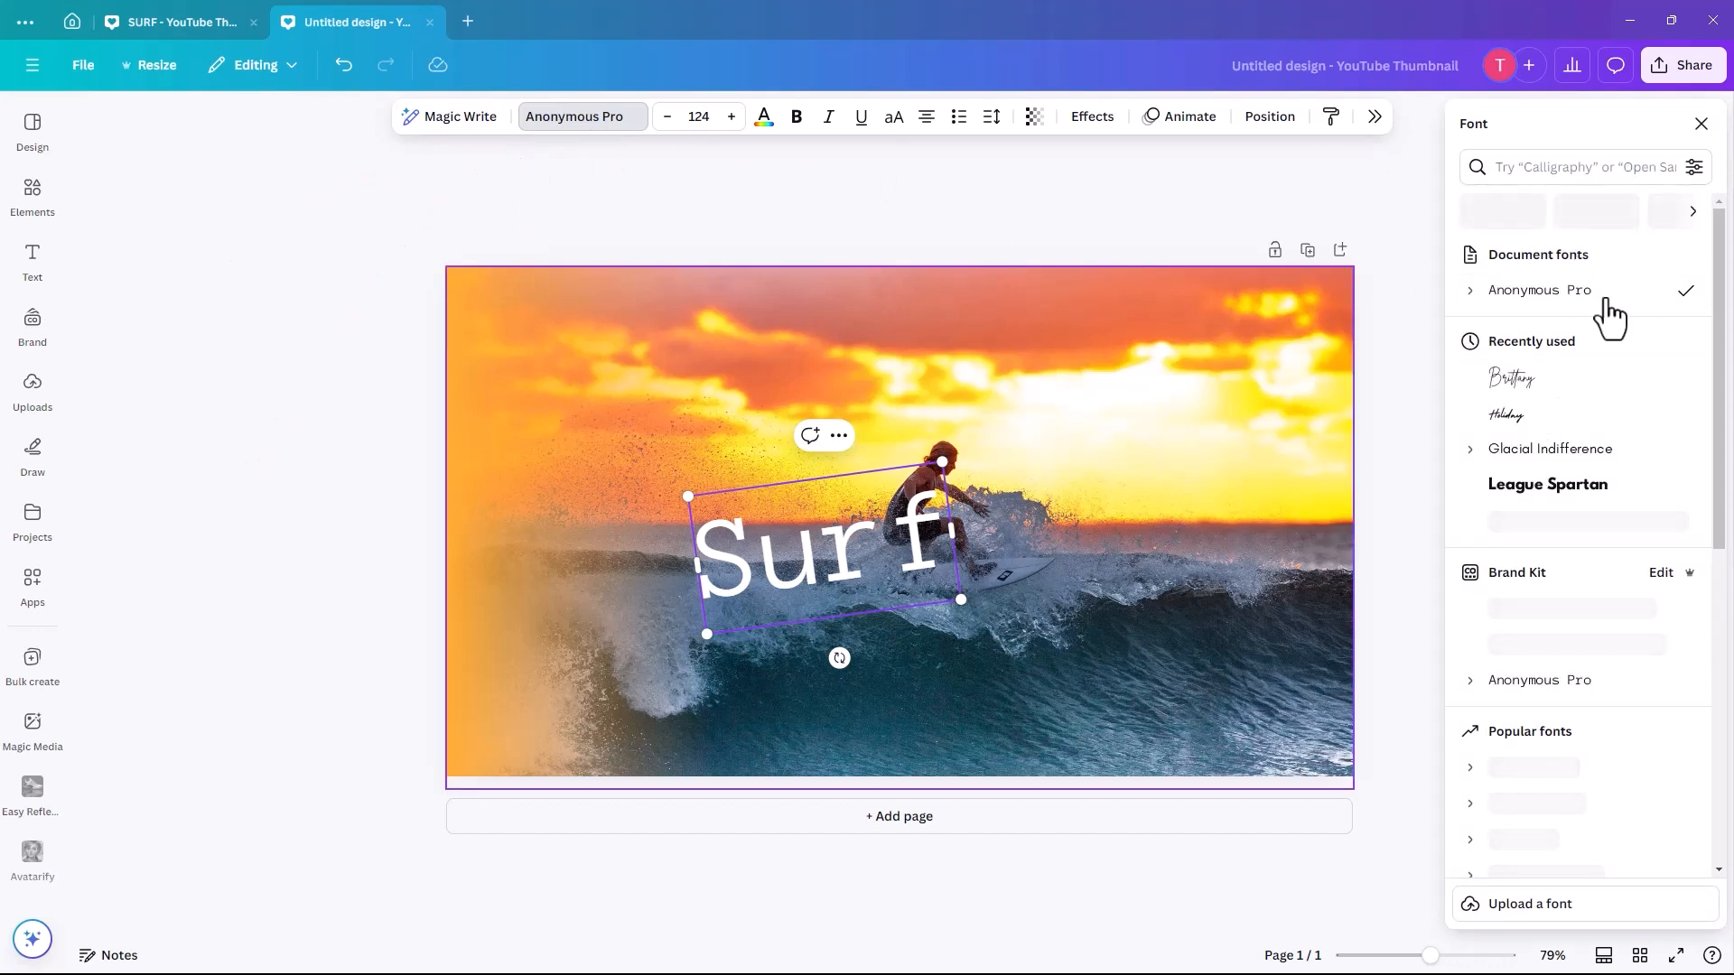
{"action": "left_click", "coordinate": [1510, 378]}
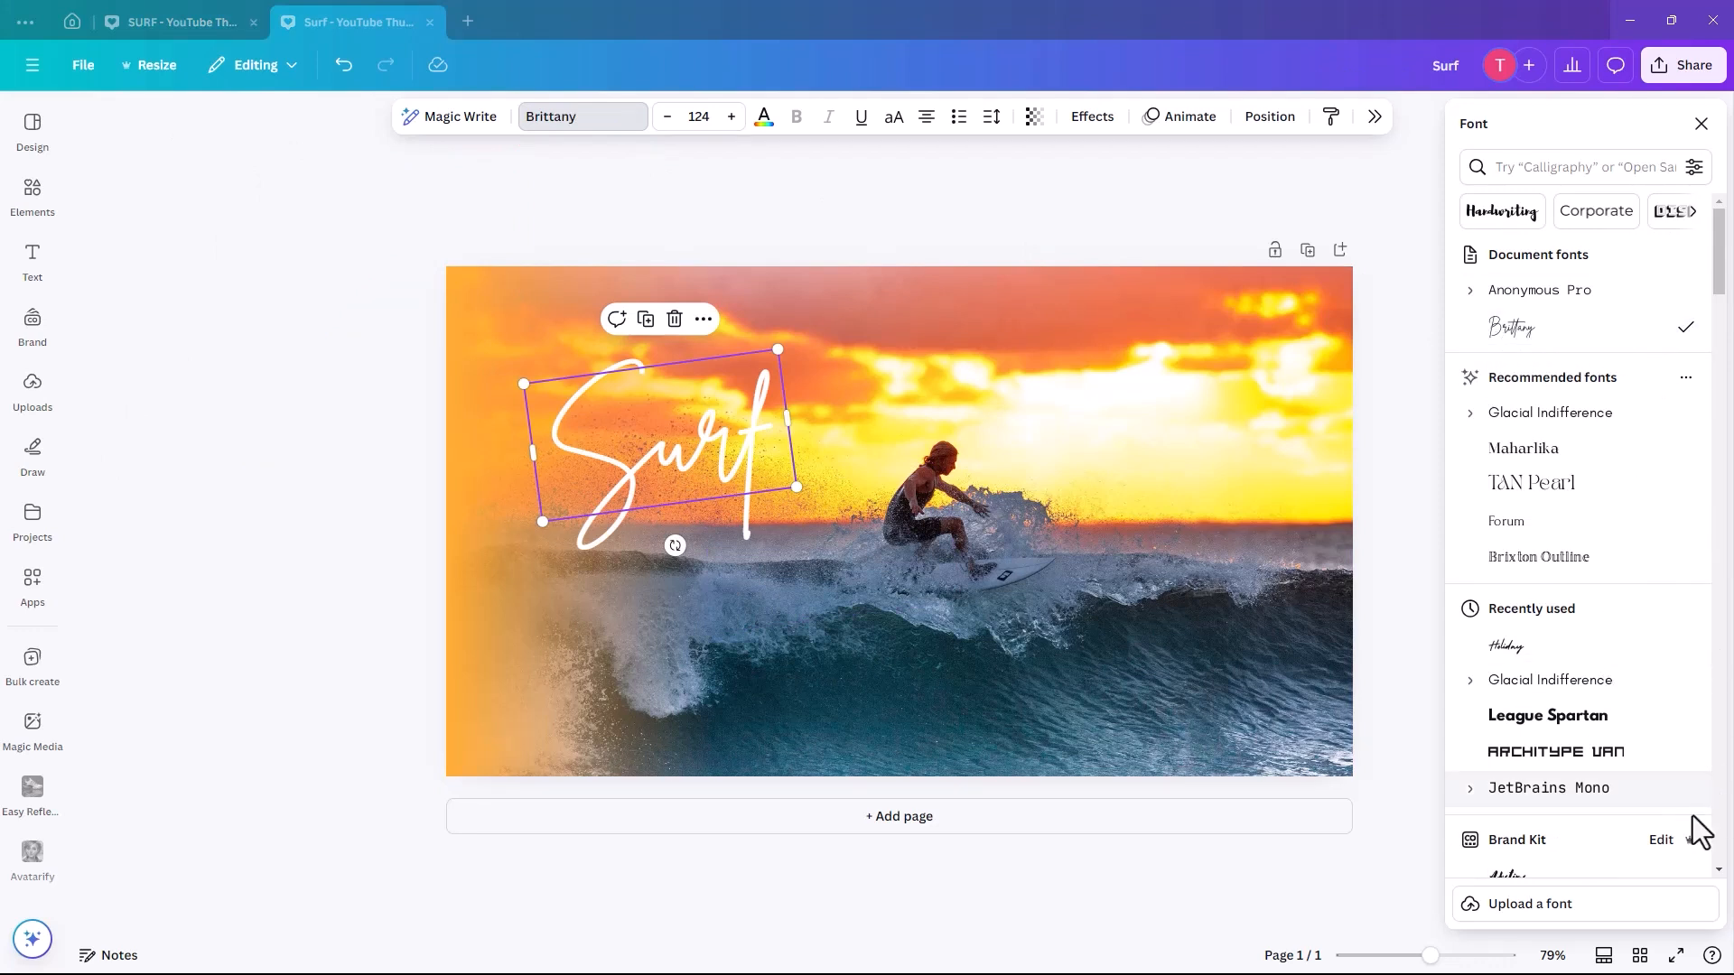
{"action": "scroll", "coordinate": [1635, 693], "scroll_direction": "down", "scroll_amount": 10}
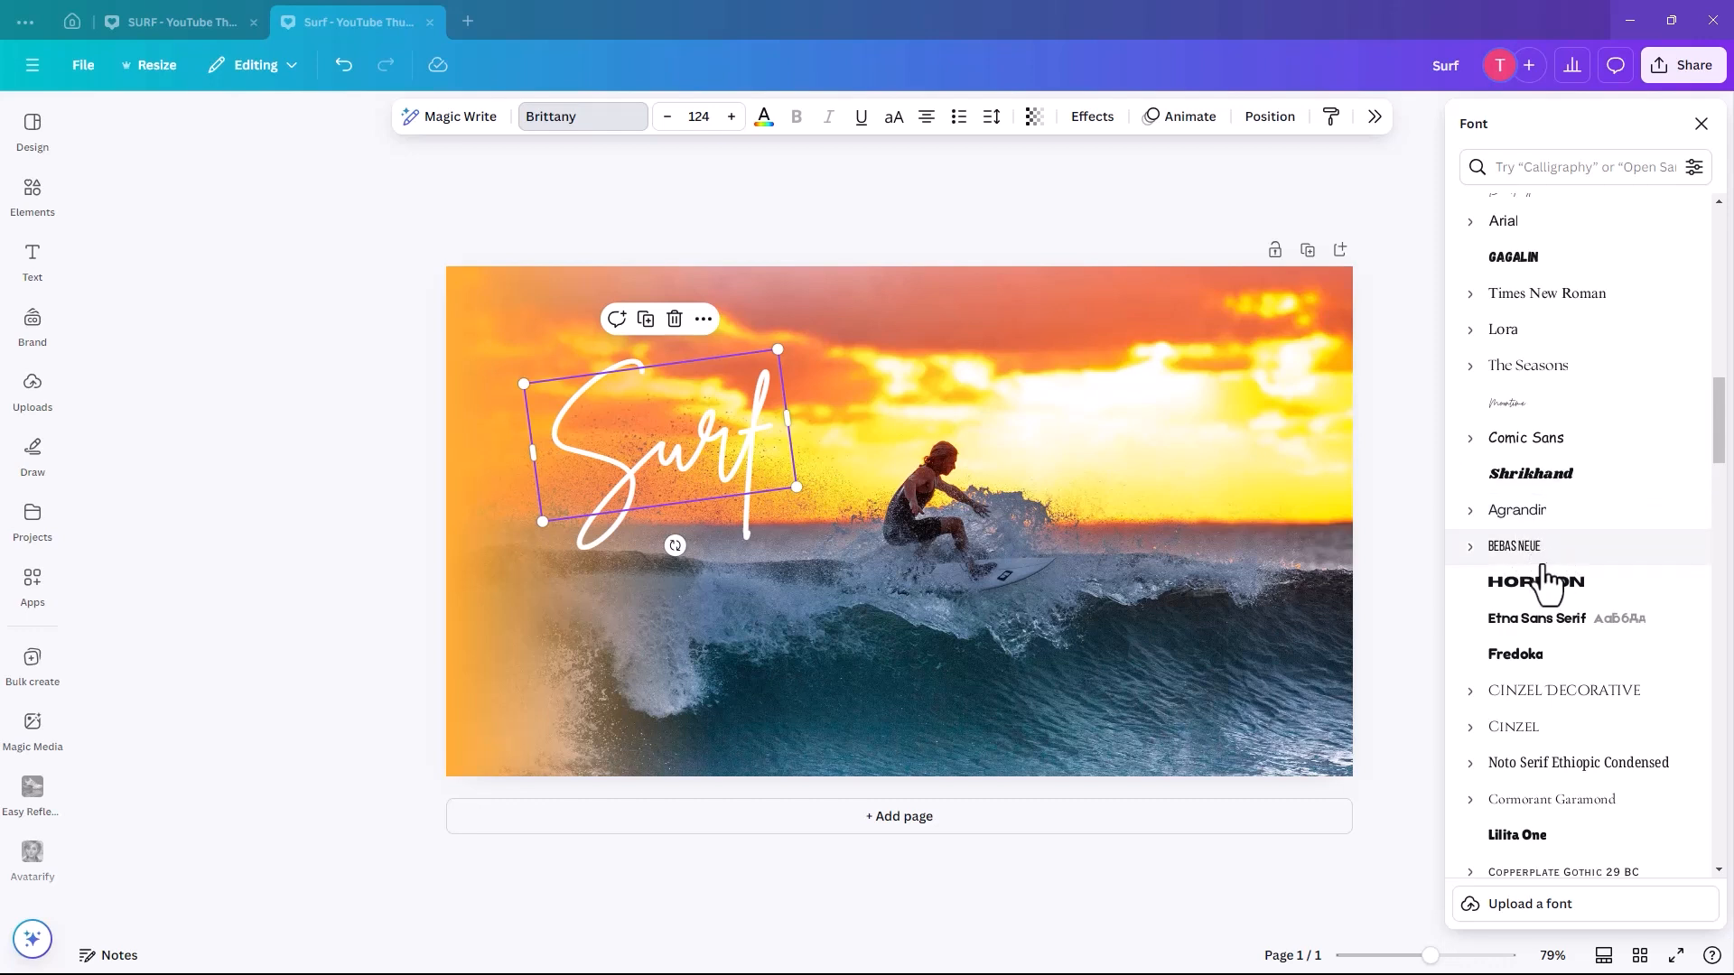
{"action": "left_click_drag", "start_coordinate": [1719, 402], "coordinate": [1716, 195]}
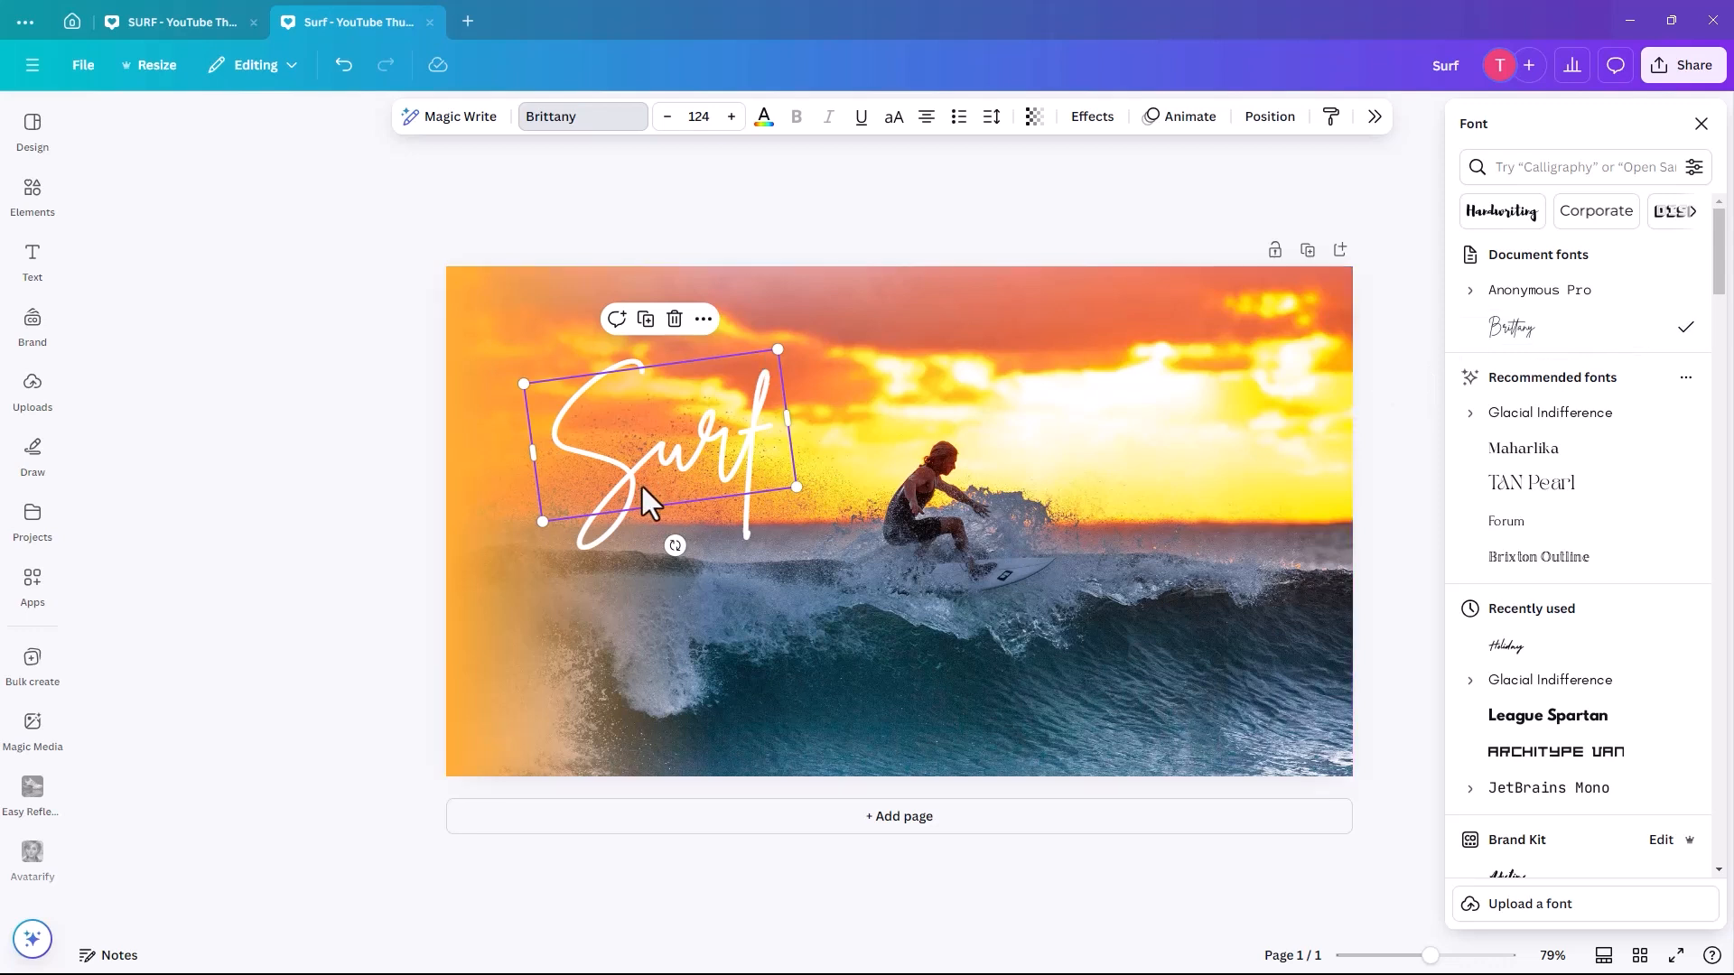
Step: Enlarge the "Surf" text to font size 151 and place it in the upper-left area of the thumbnail
{"action": "left_click", "coordinate": [659, 510]}
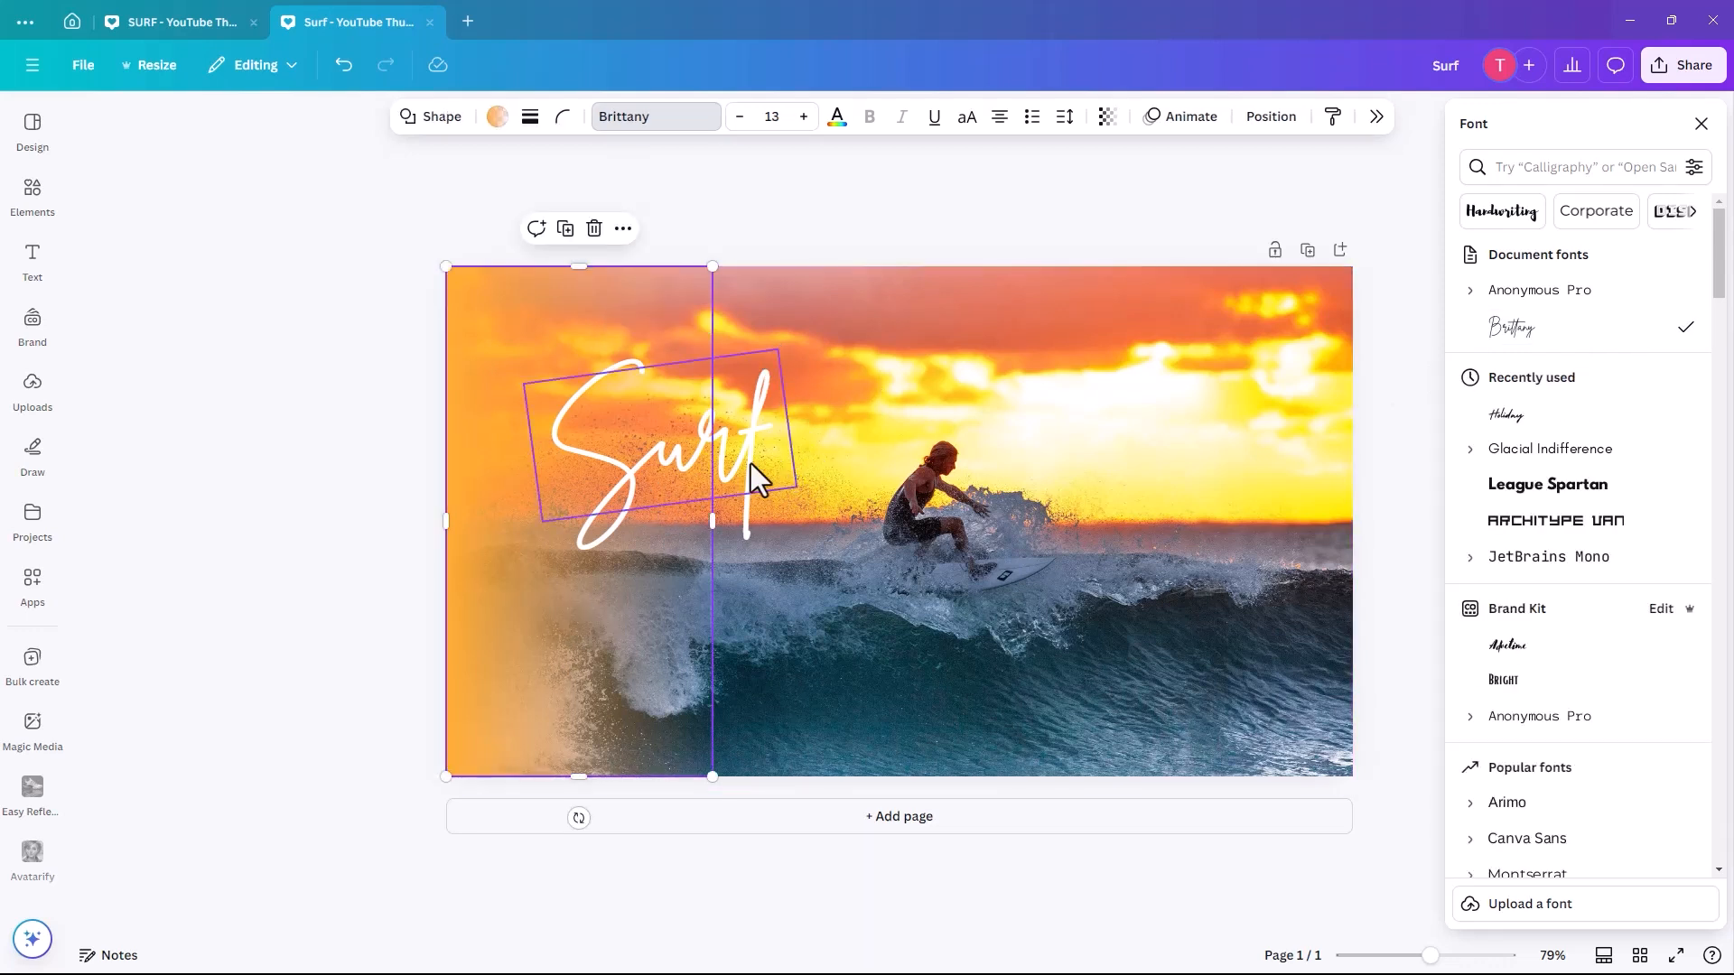
{"action": "mouse_move", "coordinate": [742, 457]}
{"action": "left_mouse_down"}
{"action": "mouse_move", "coordinate": [696, 445]}
{"action": "mouse_move", "coordinate": [712, 446]}
{"action": "left_mouse_up"}
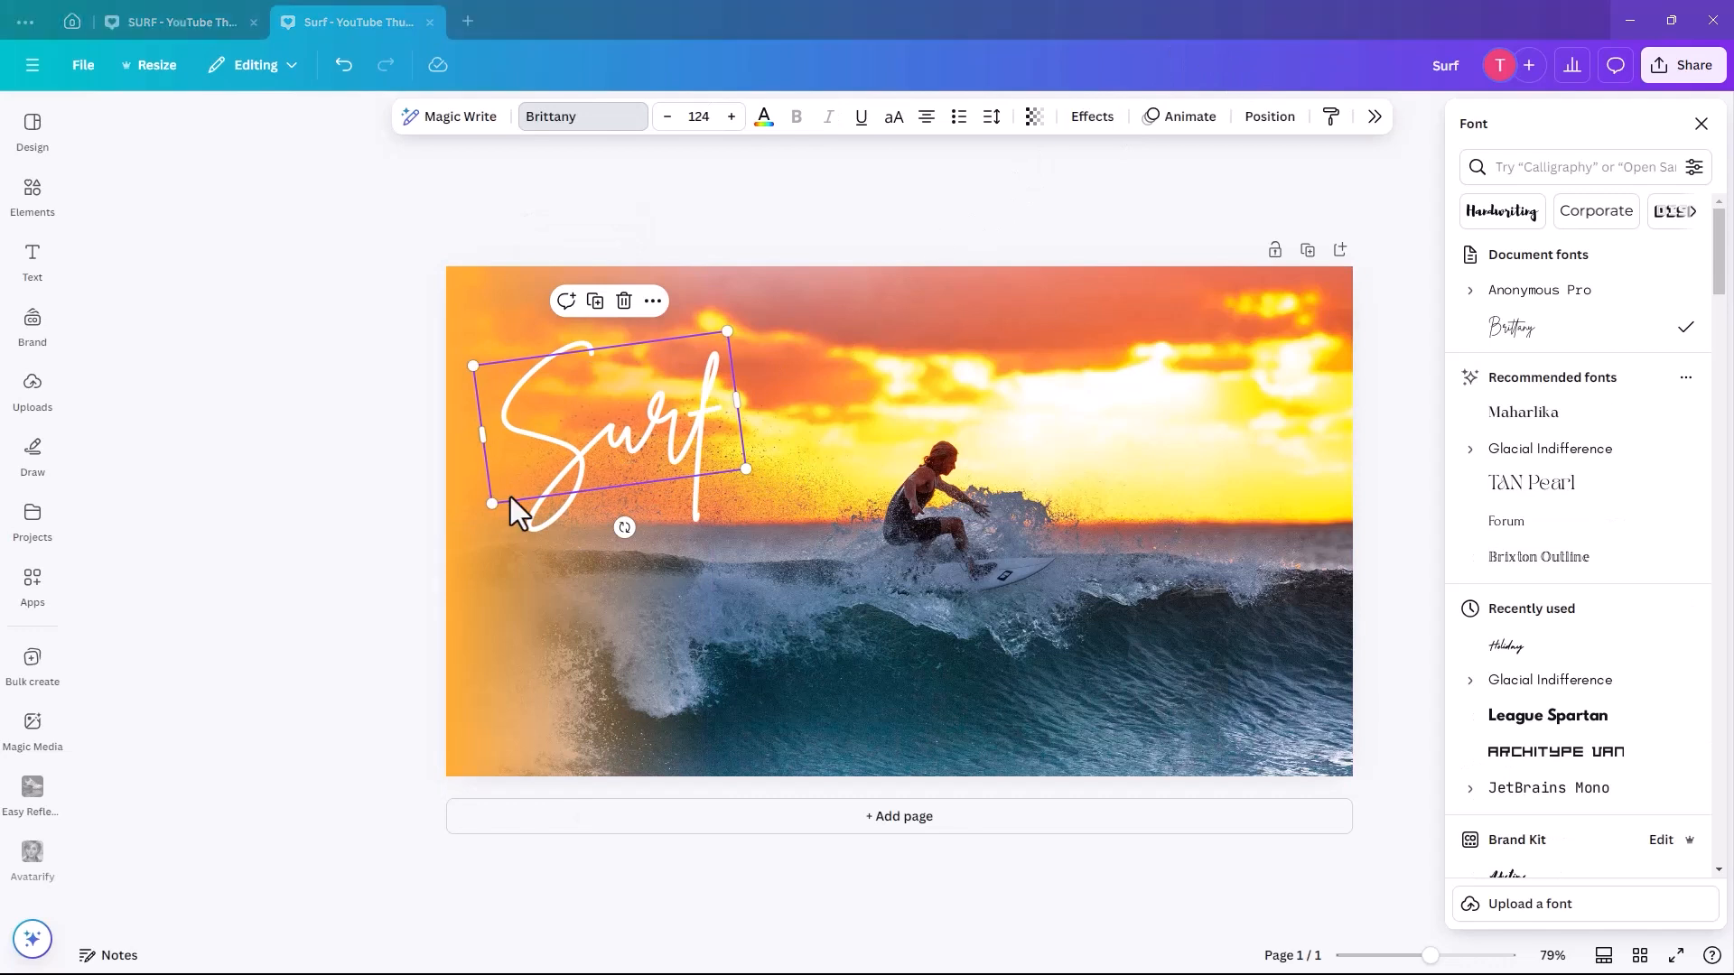
{"action": "left_click_drag", "start_coordinate": [668, 436], "coordinate": [693, 433]}
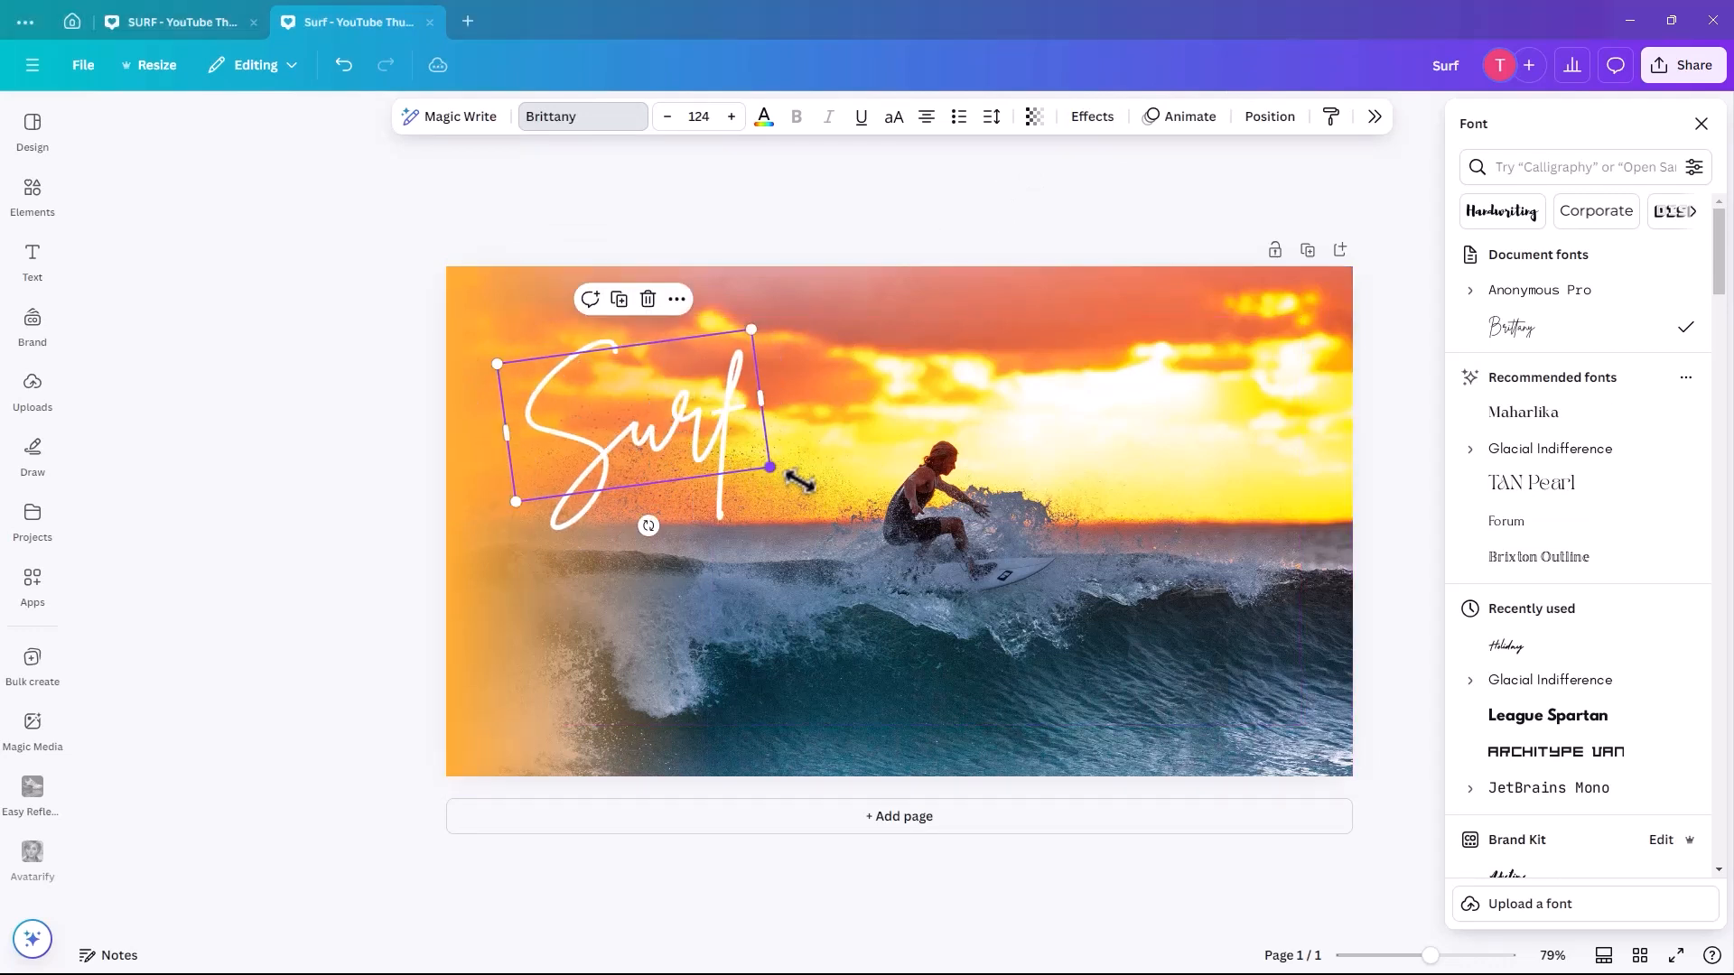
{"action": "left_click_drag", "start_coordinate": [778, 480], "coordinate": [829, 491]}
{"action": "left_click_drag", "start_coordinate": [674, 458], "coordinate": [642, 440]}
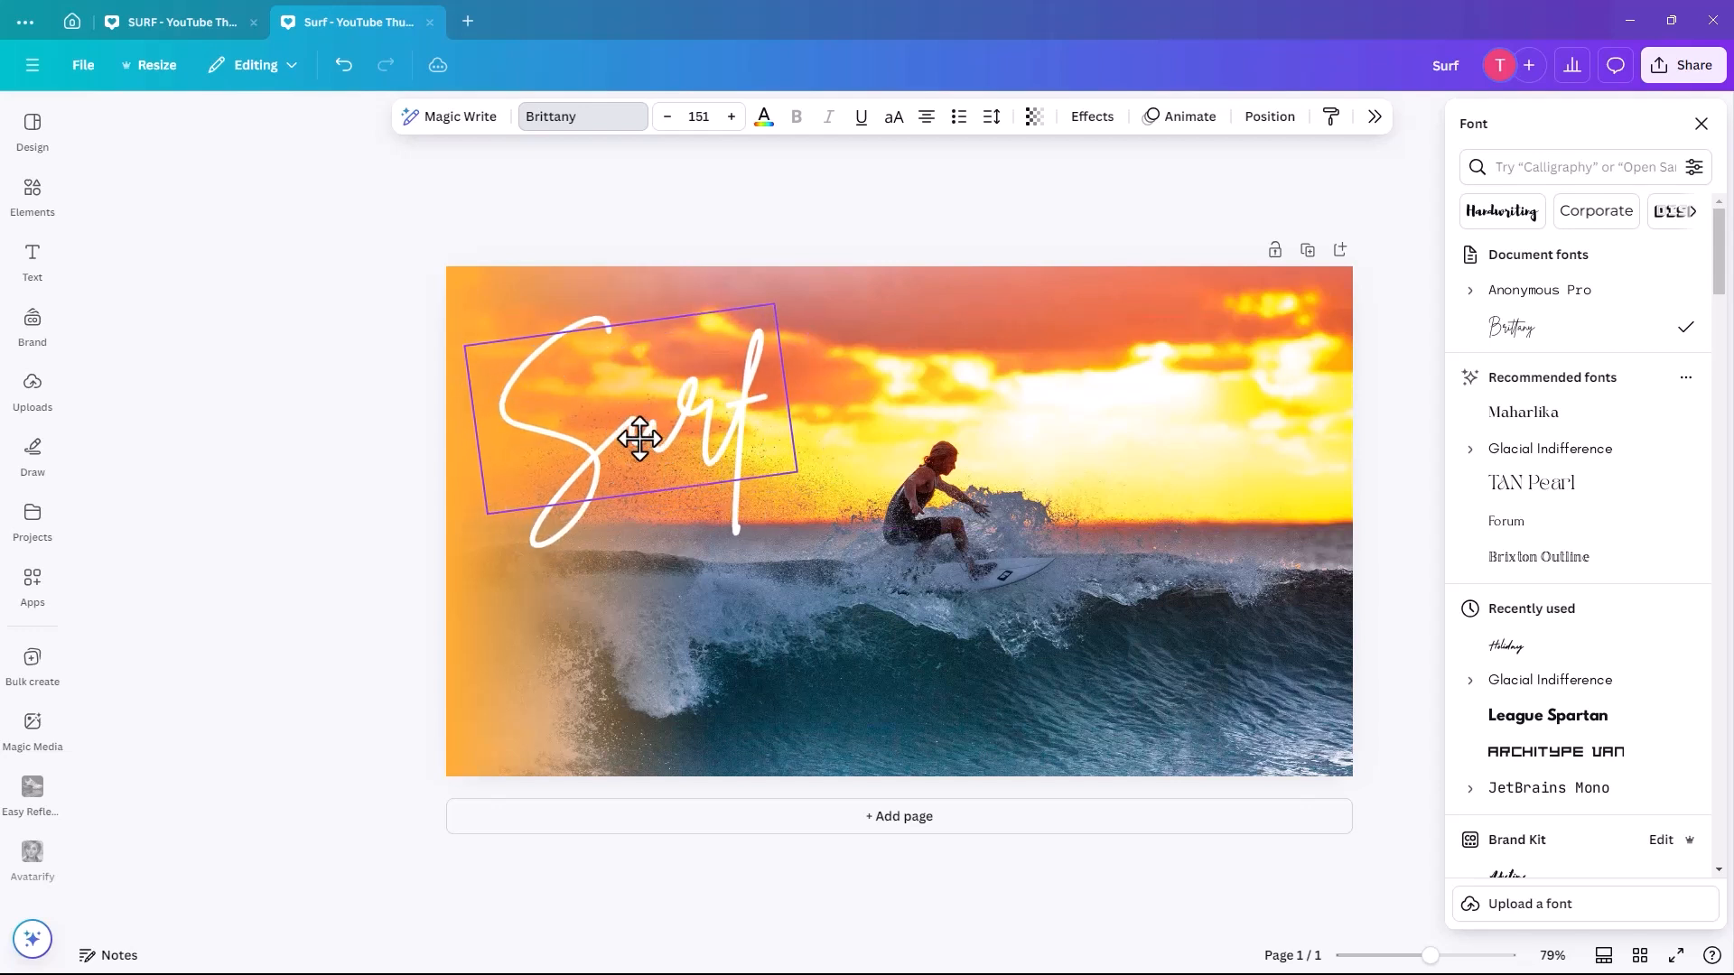
Step: Reduce the opacity of the "Surf" text so the photo shows through it
{"action": "left_click", "coordinate": [1034, 117]}
{"action": "left_click_drag", "start_coordinate": [1076, 200], "coordinate": [990, 215]}
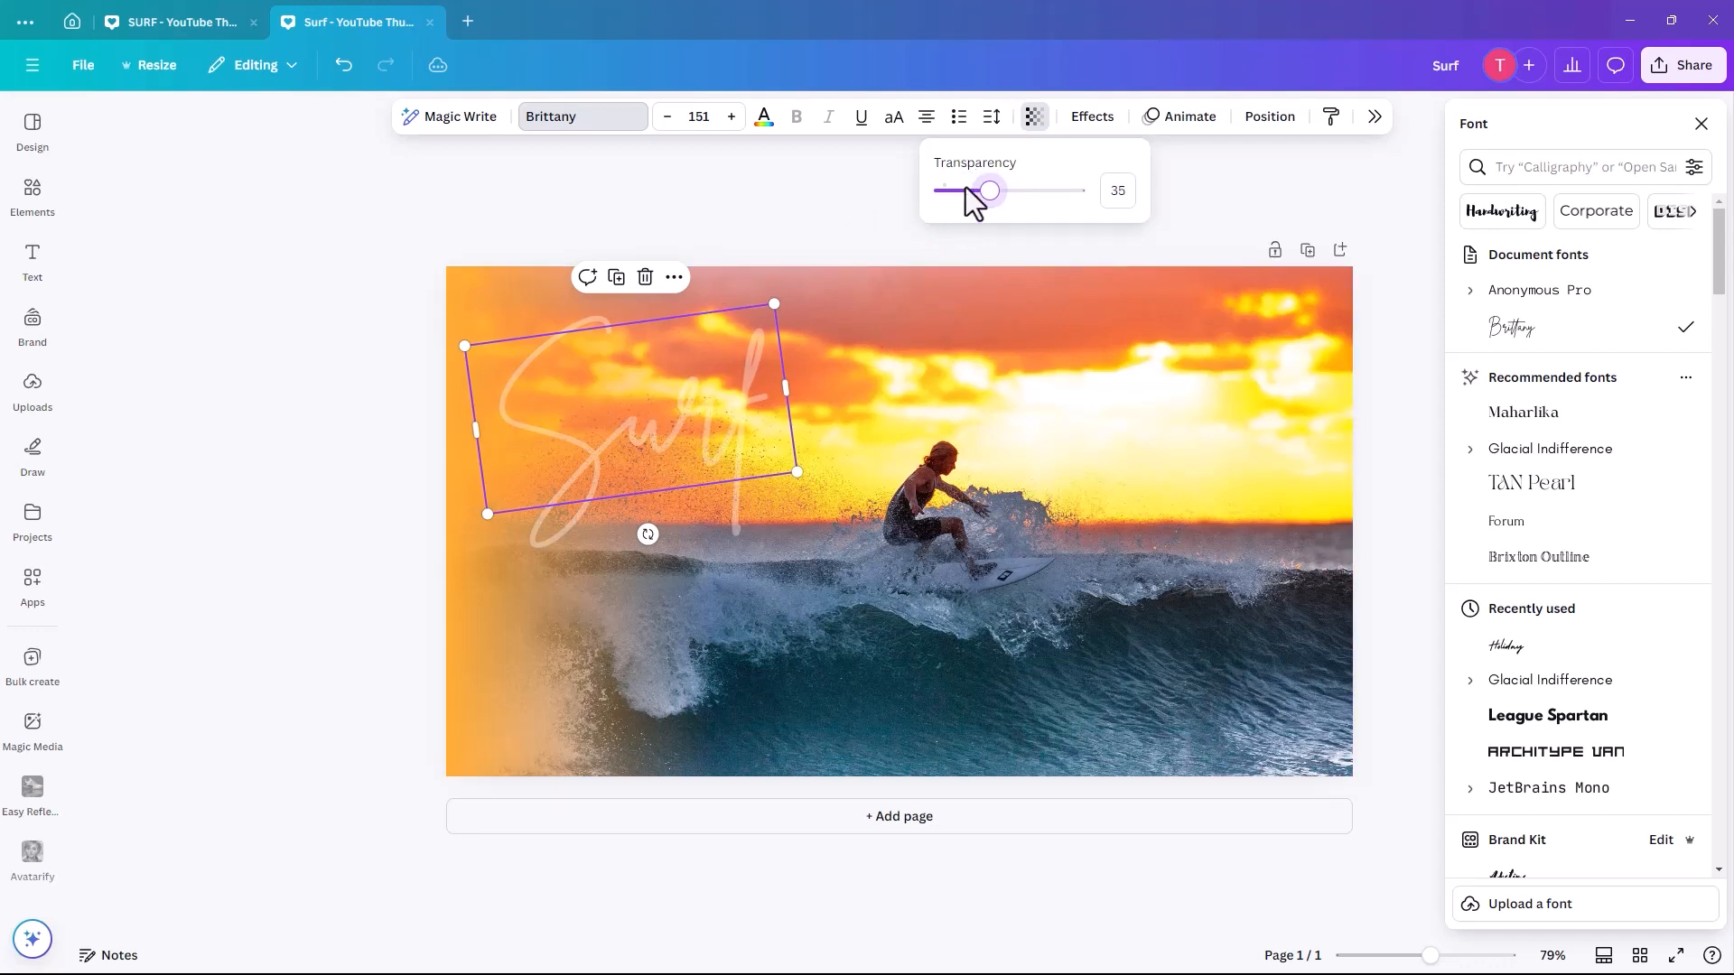
{"action": "left_click_drag", "start_coordinate": [988, 200], "coordinate": [998, 213]}
{"action": "left_click", "coordinate": [685, 377]}
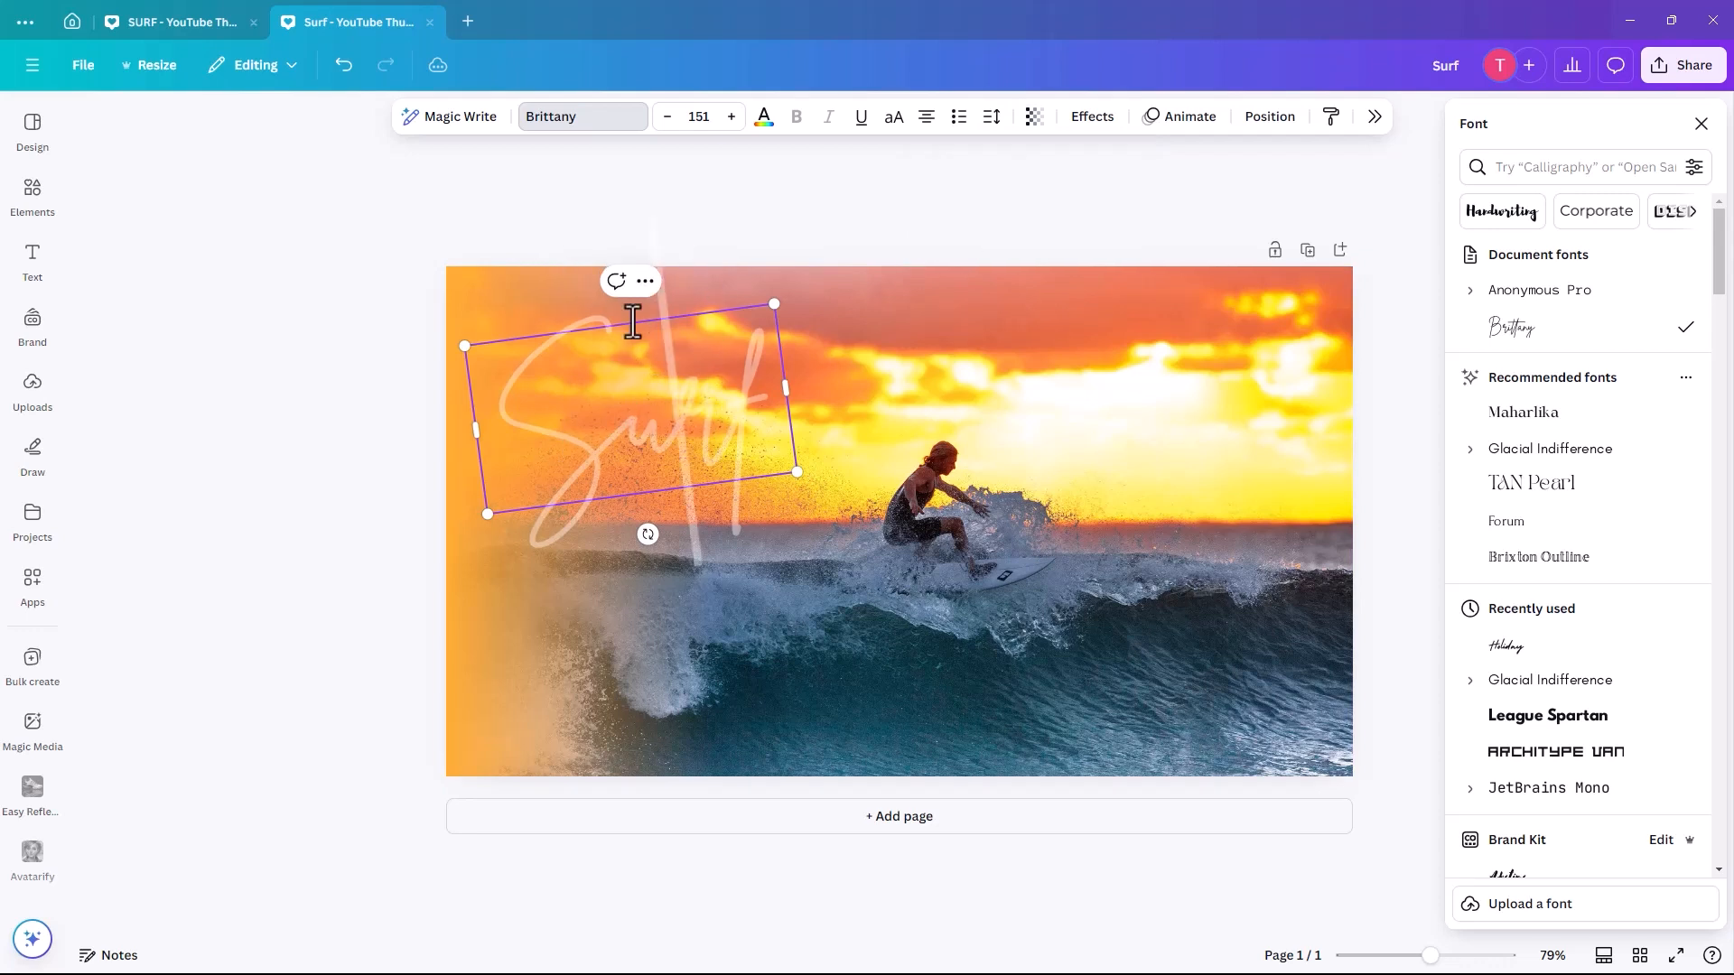
{"action": "left_click", "coordinate": [234, 233]}
{"action": "left_click", "coordinate": [627, 334]}
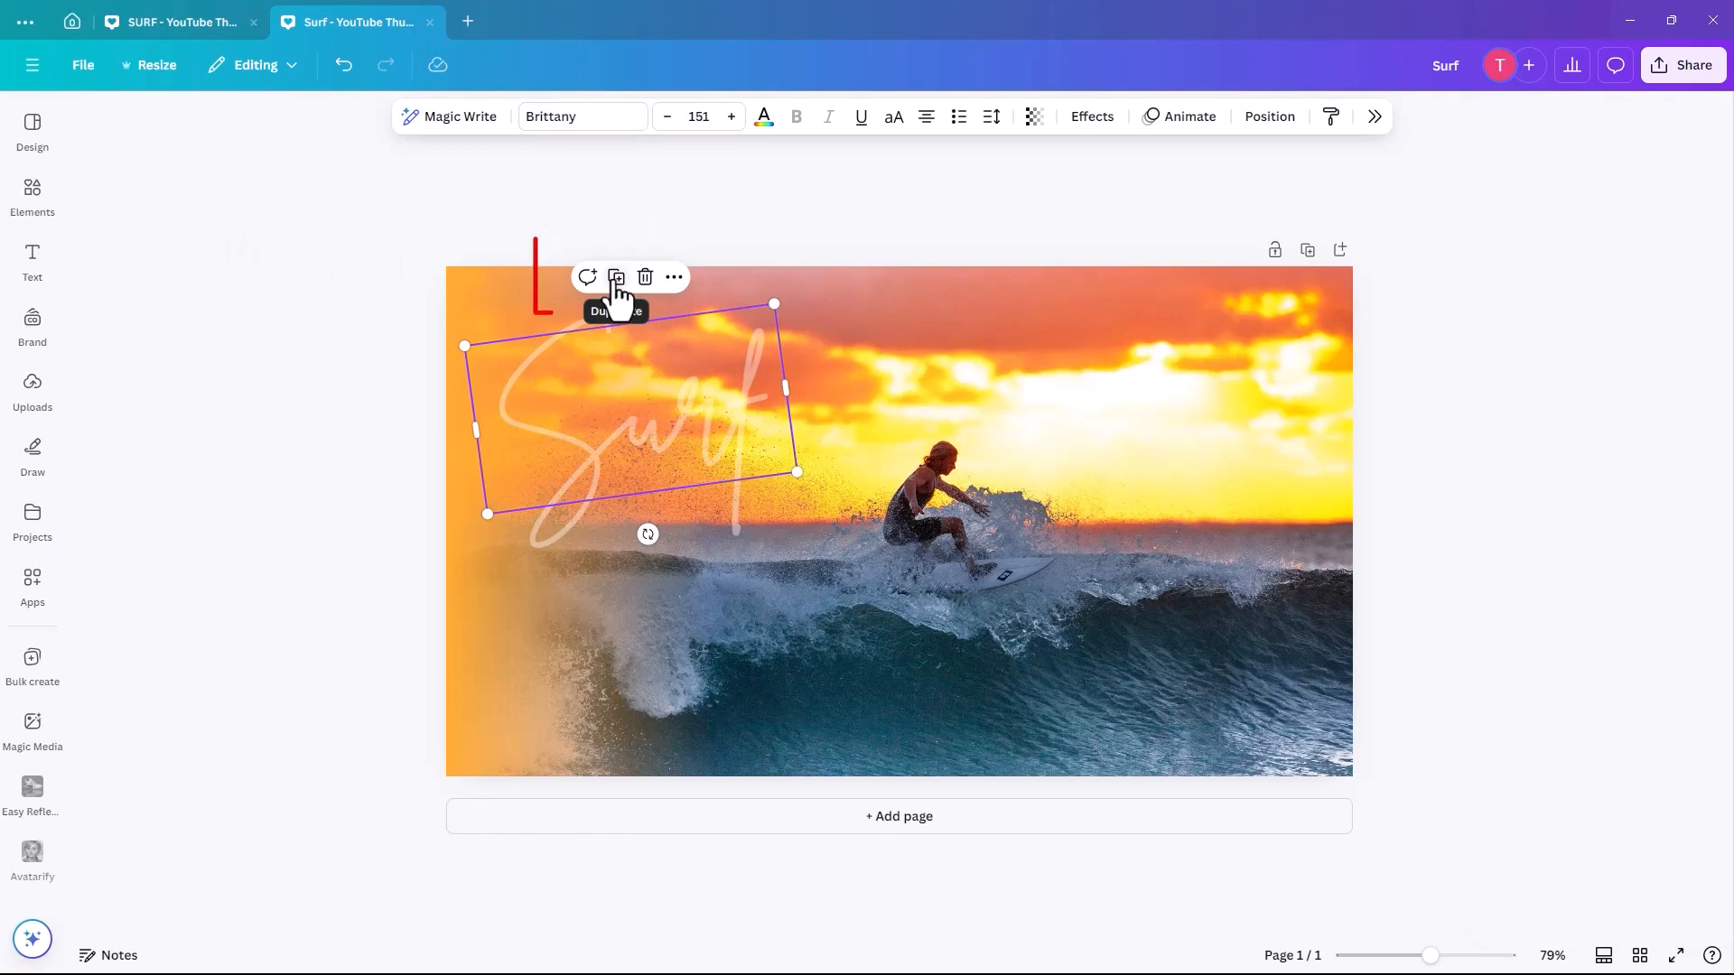
Step: Duplicate the "Surf" text, placing the copy below the original with its rotation set to 0°
{"action": "left_click", "coordinate": [616, 278]}
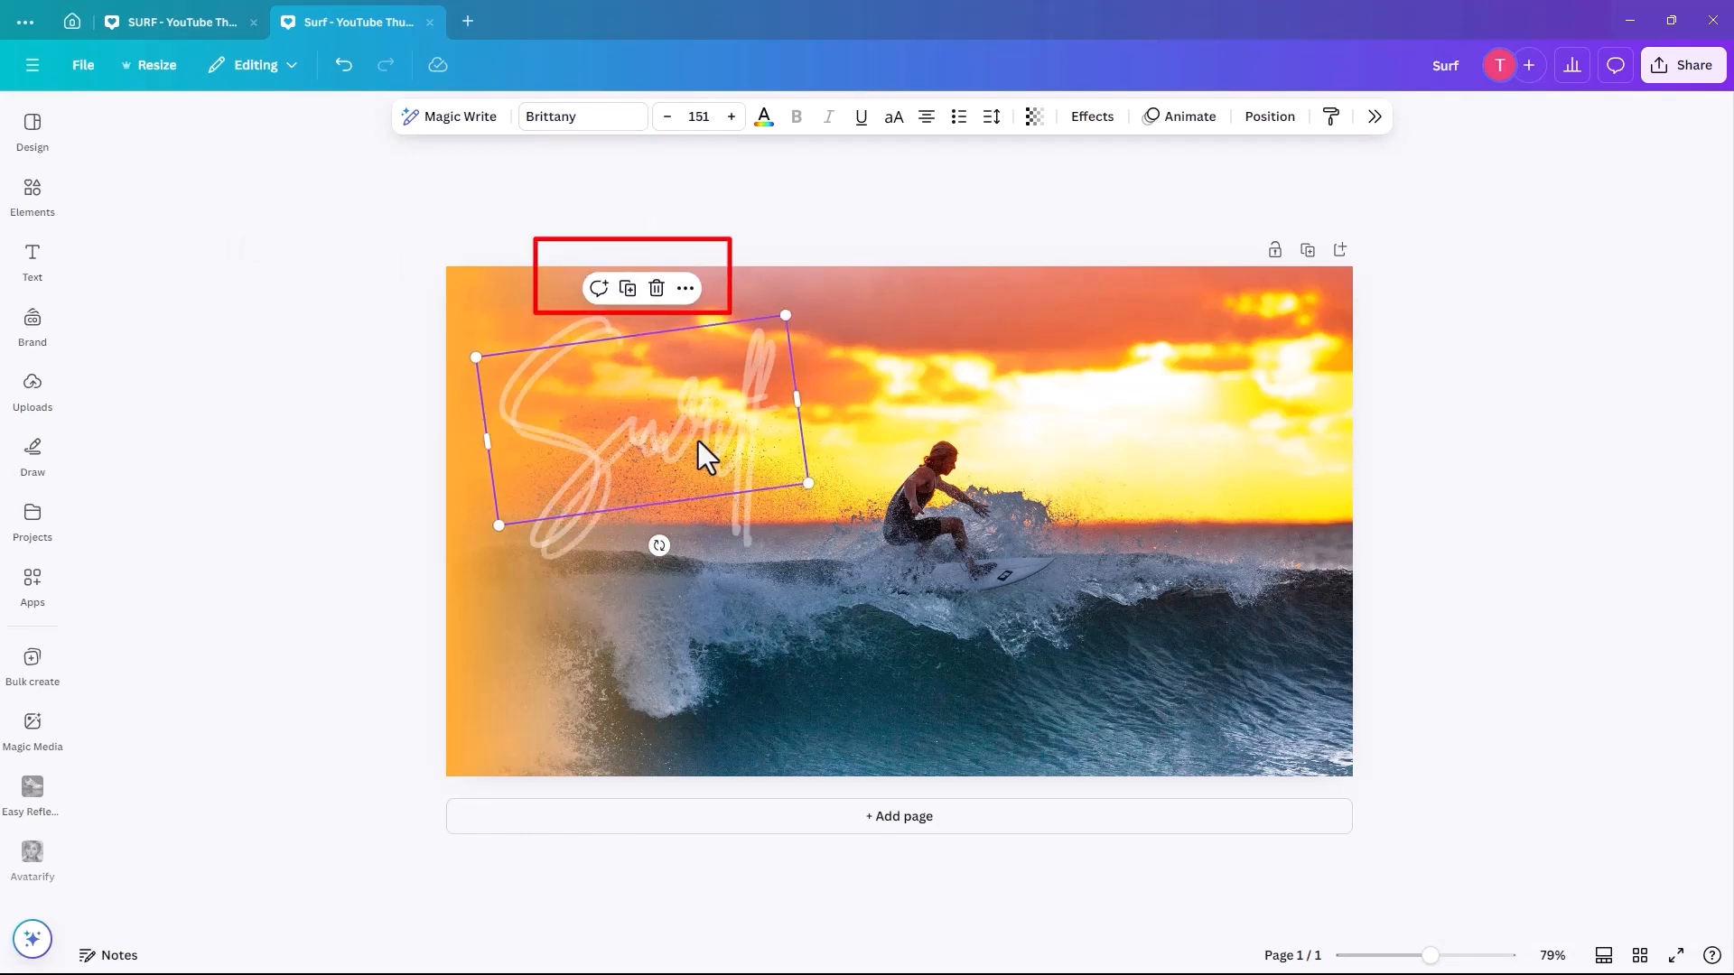
{"action": "mouse_move", "coordinate": [697, 440]}
{"action": "left_mouse_down"}
{"action": "mouse_move", "coordinate": [773, 617]}
{"action": "mouse_move", "coordinate": [769, 604]}
{"action": "left_mouse_up"}
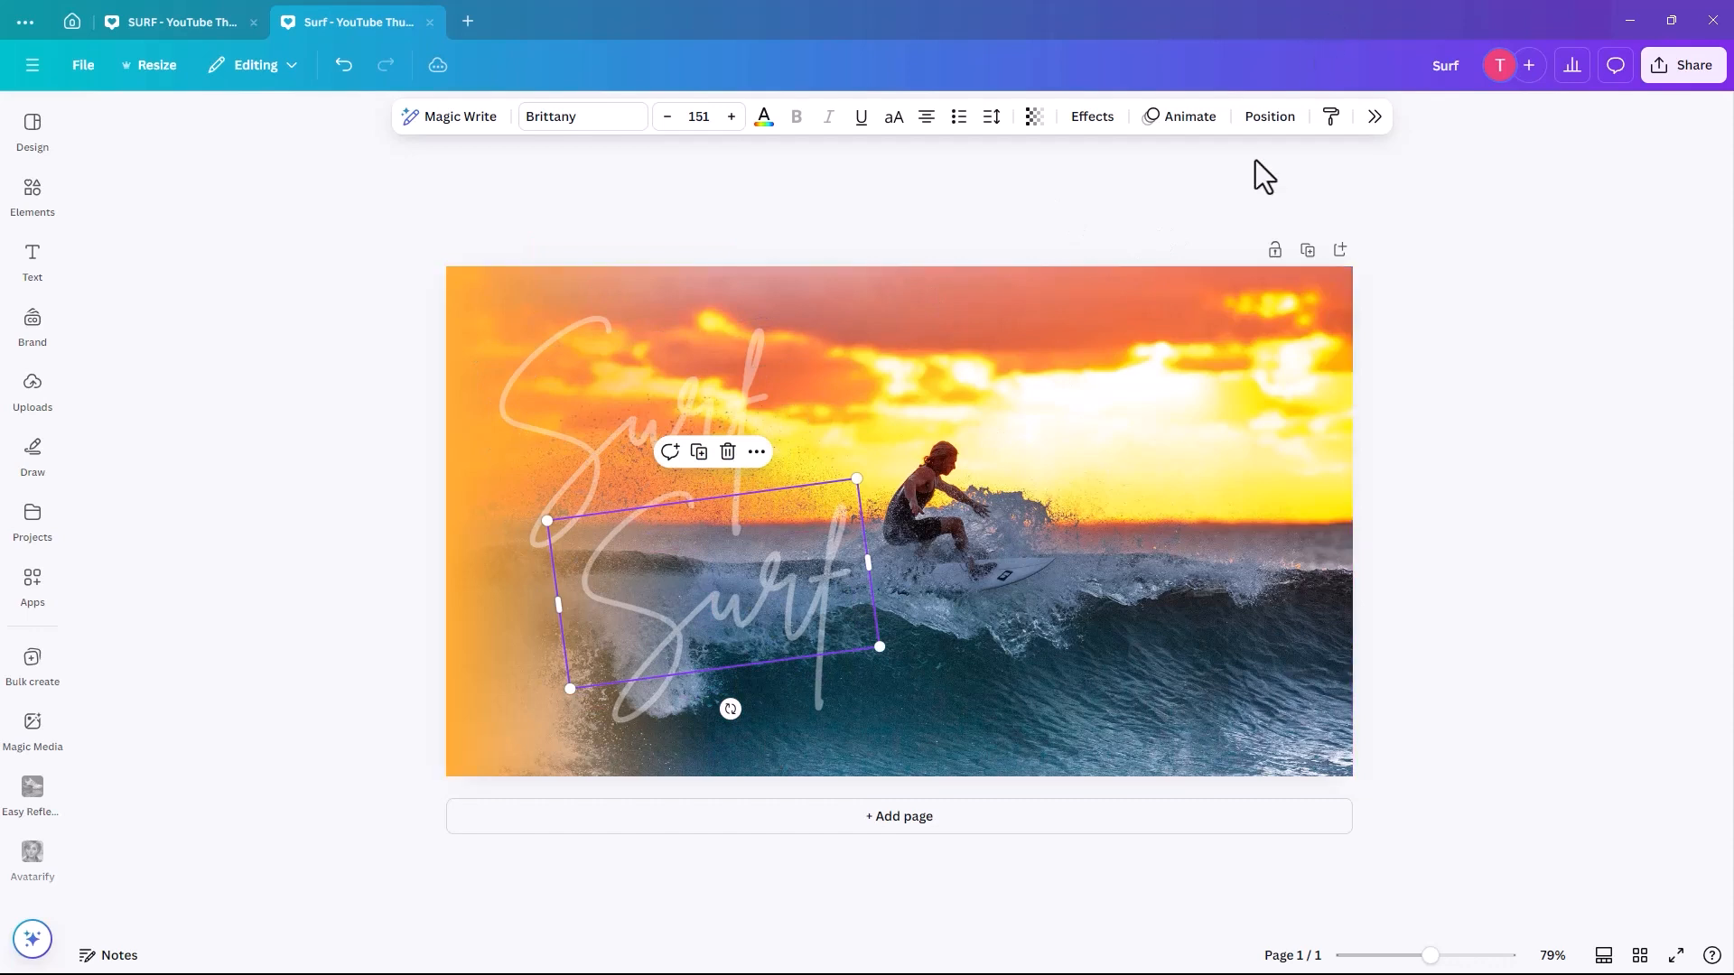
{"action": "left_click", "coordinate": [1266, 135]}
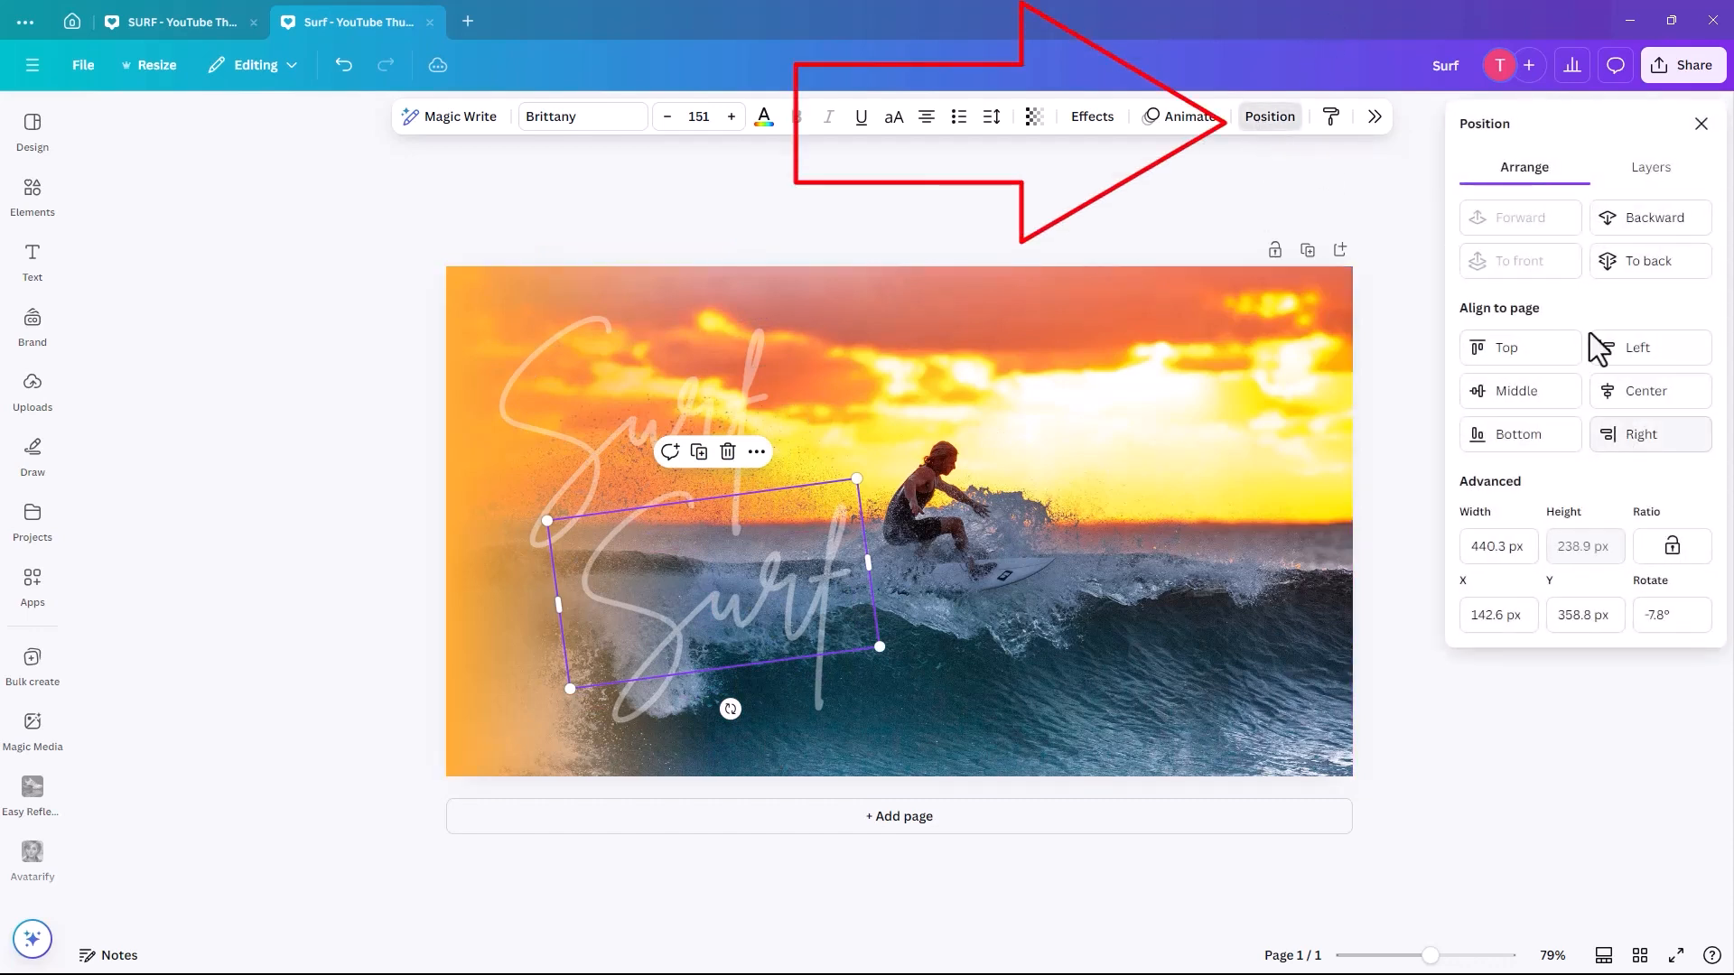
{"action": "left_click", "coordinate": [1660, 617]}
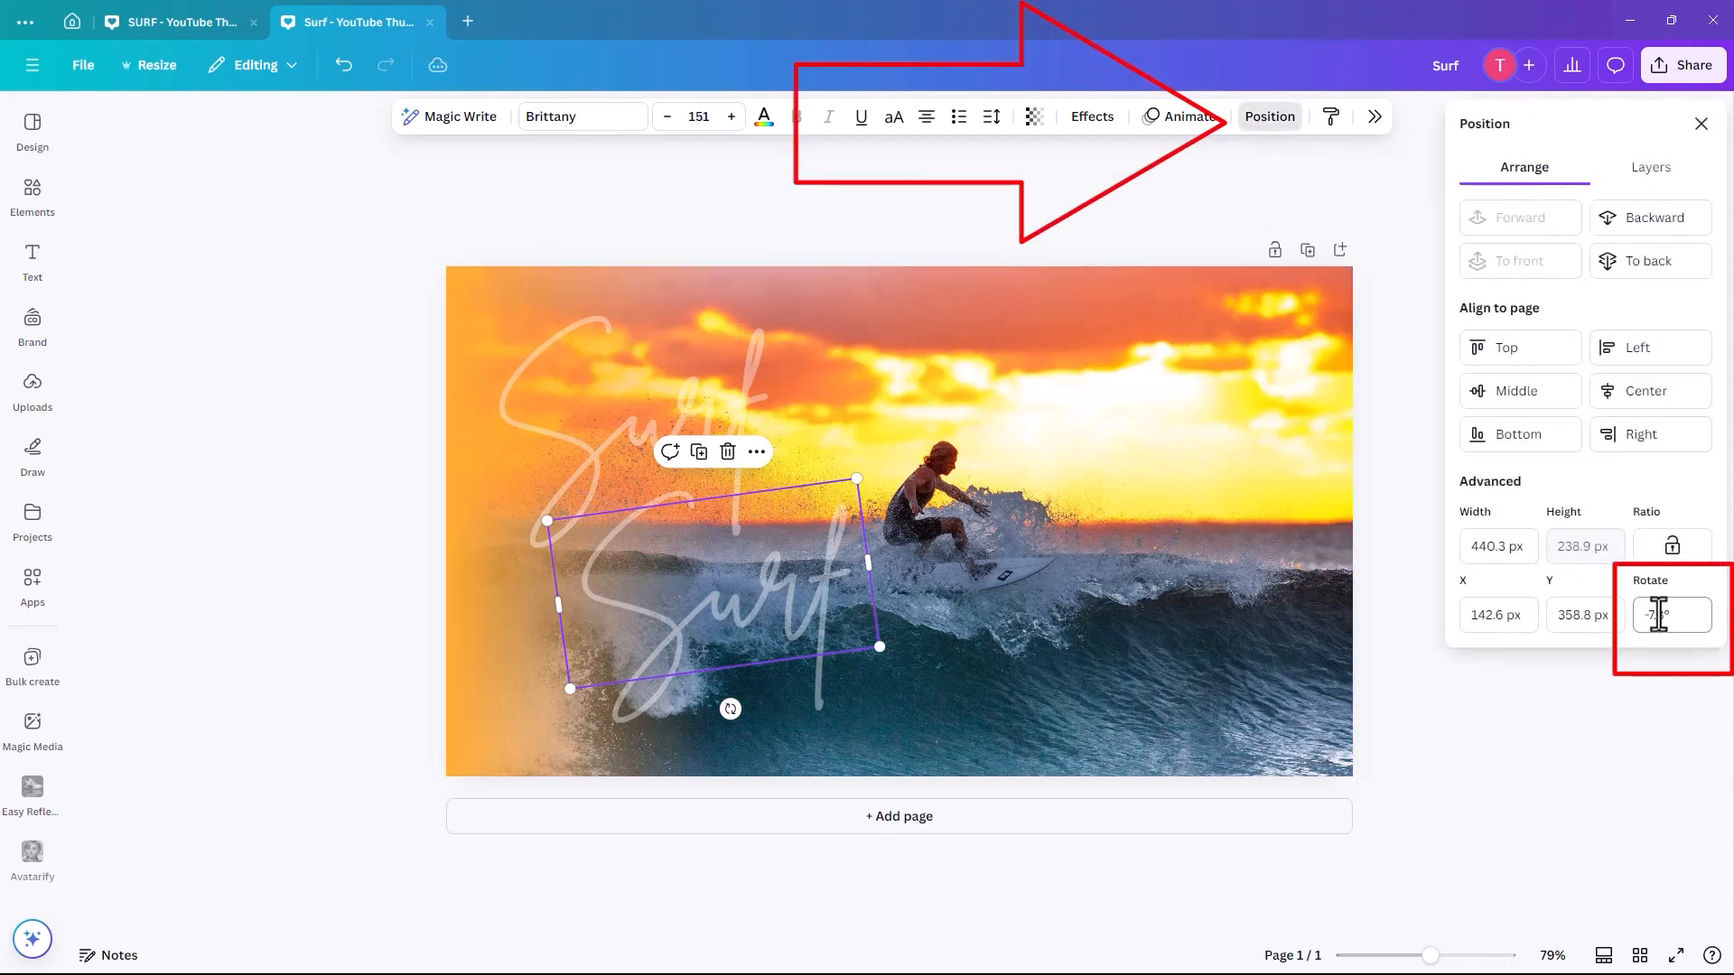
{"action": "key", "text": "BackSpace"}
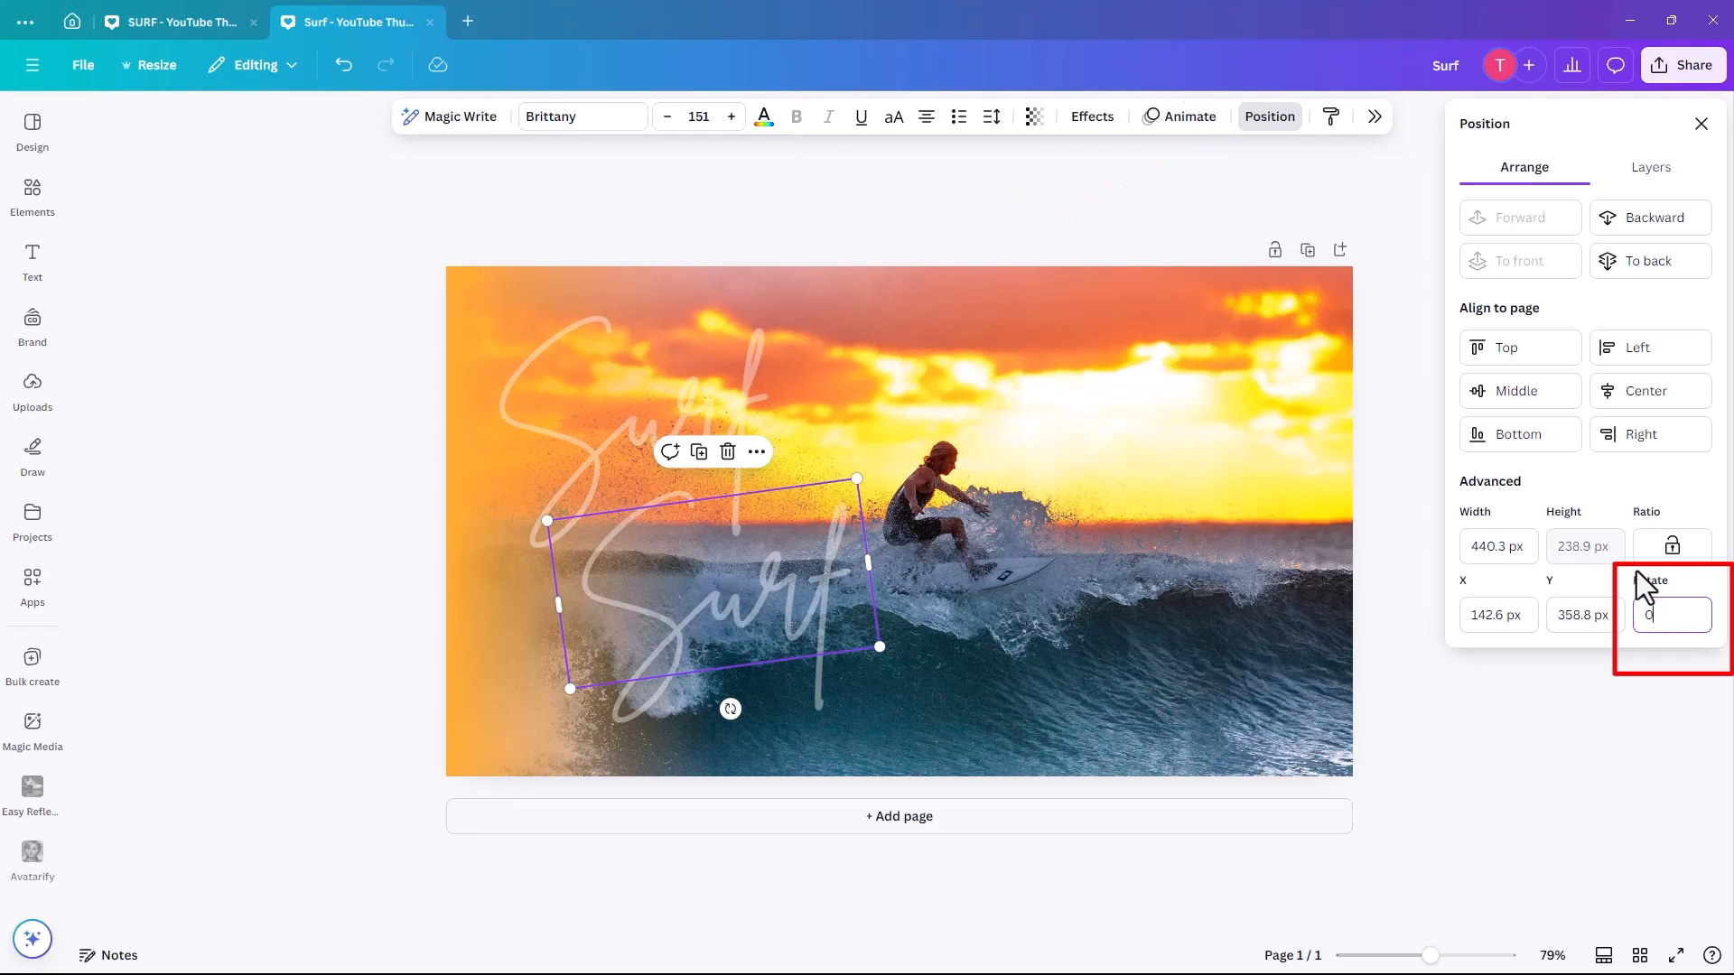
{"action": "type", "text": "0"}
{"action": "key", "text": "Return"}
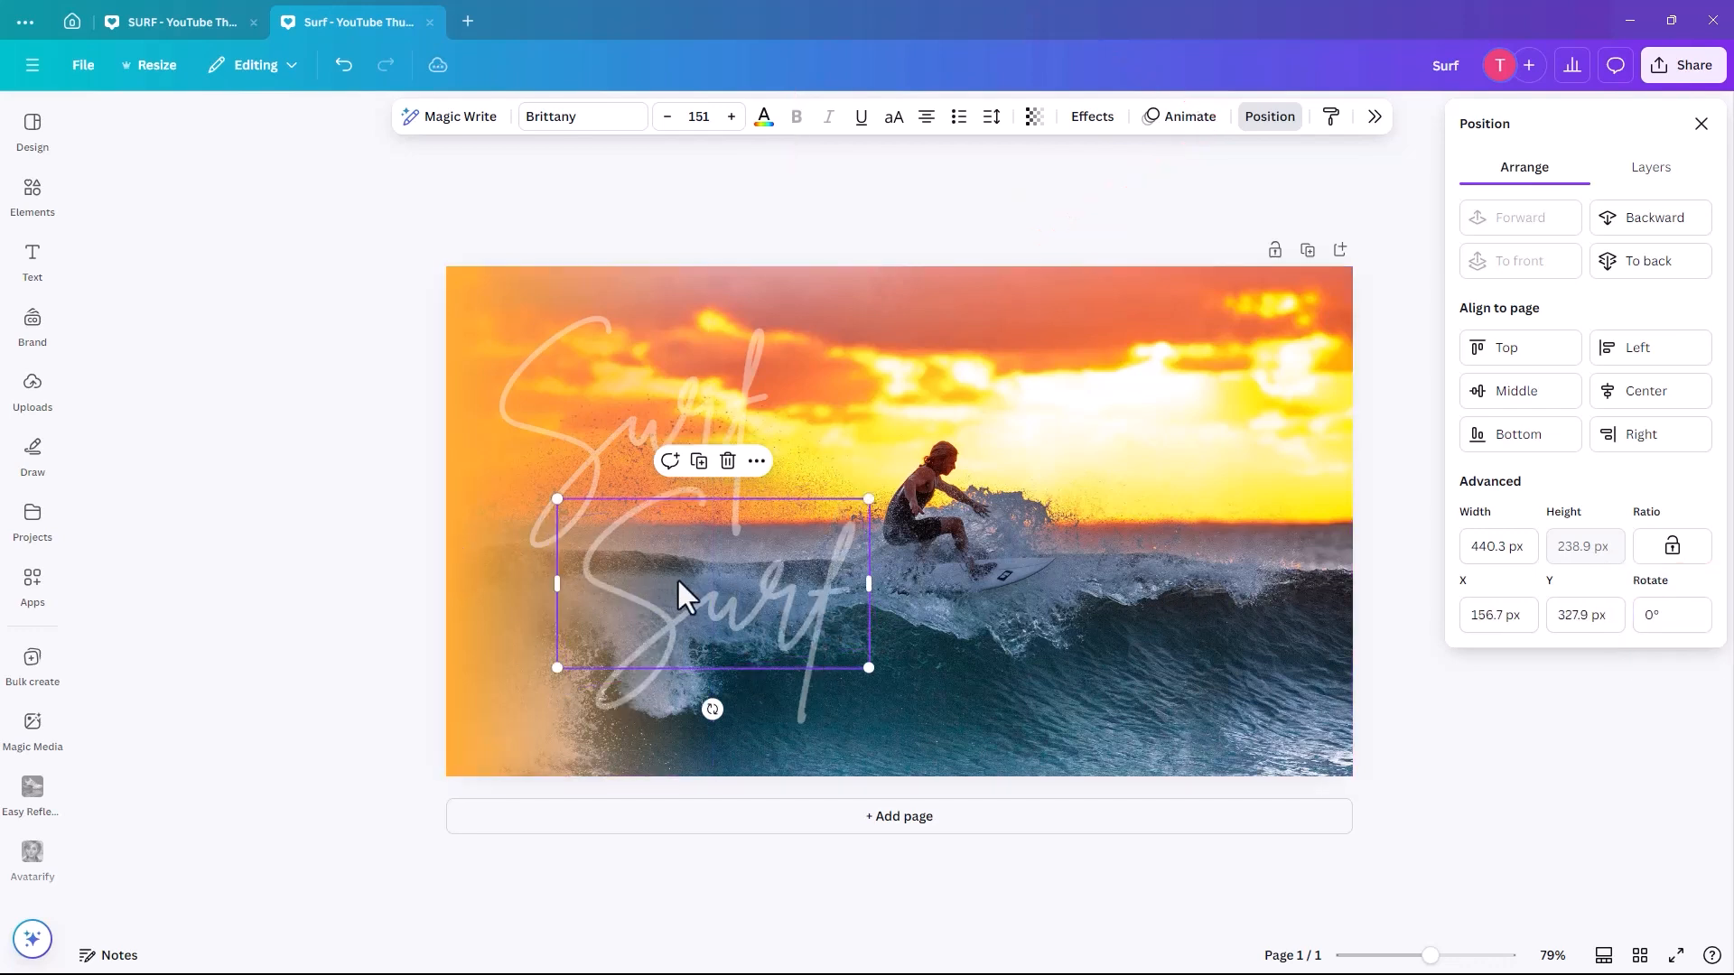
Step: Change the copied text to "Time" and shrink it to font size 102 just beneath "Surf"
{"action": "double_click", "coordinate": [774, 606]}
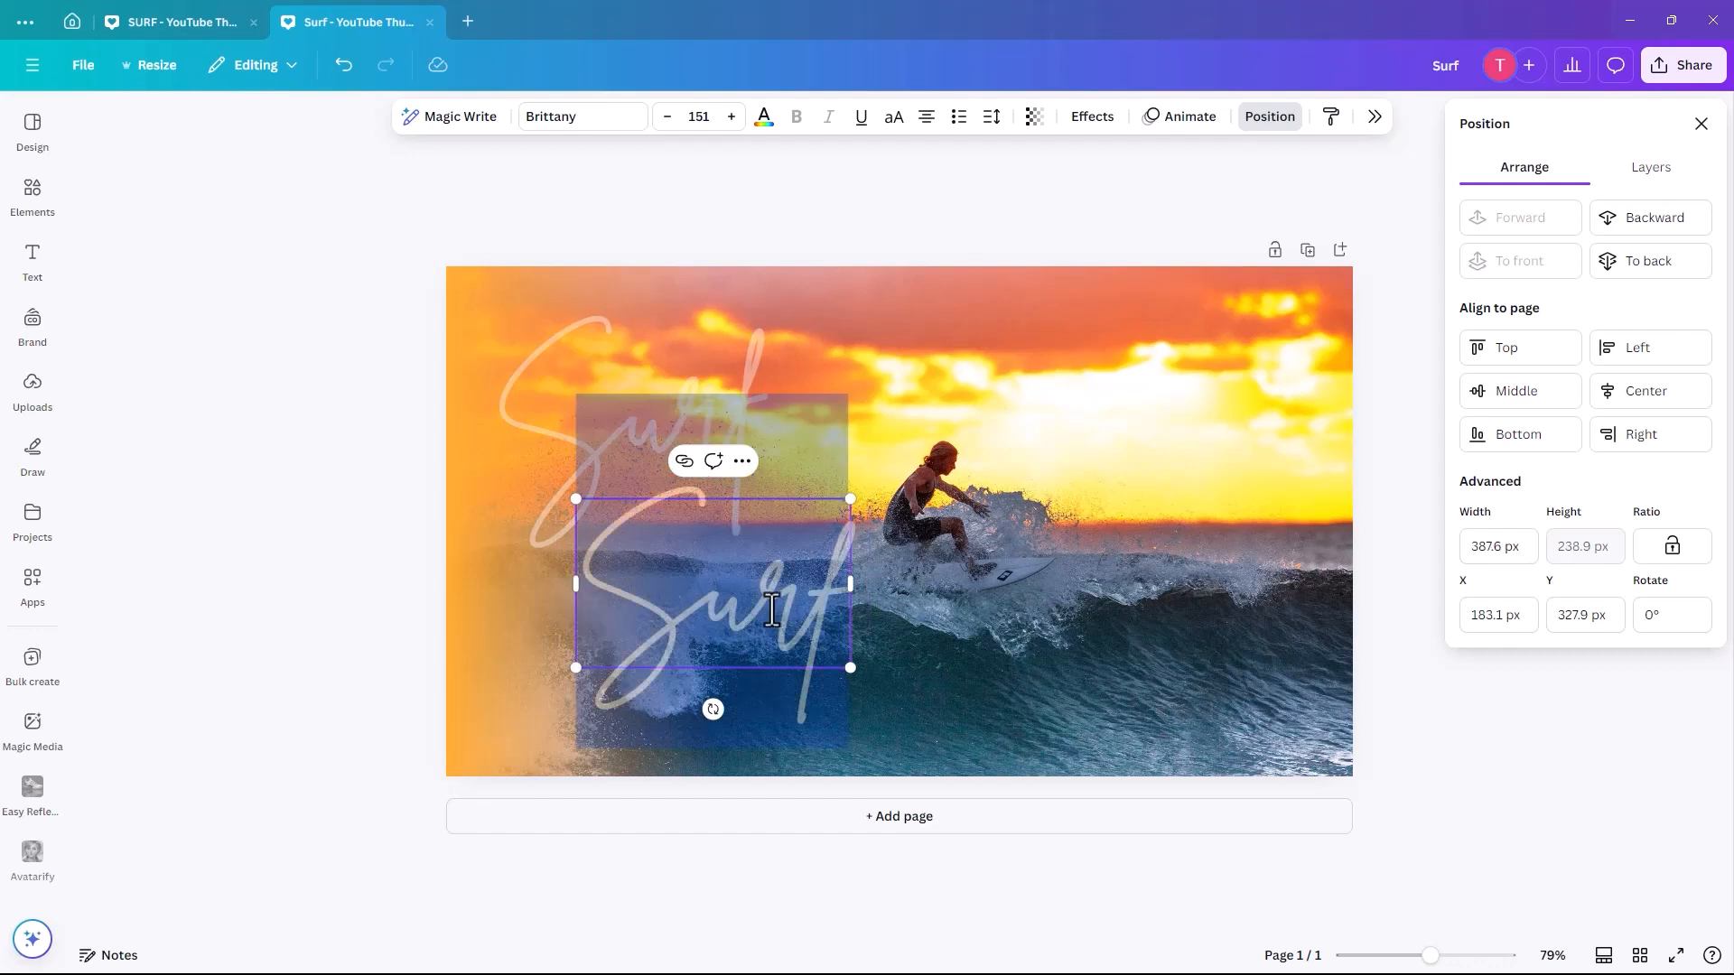
{"action": "type", "text": "Time"}
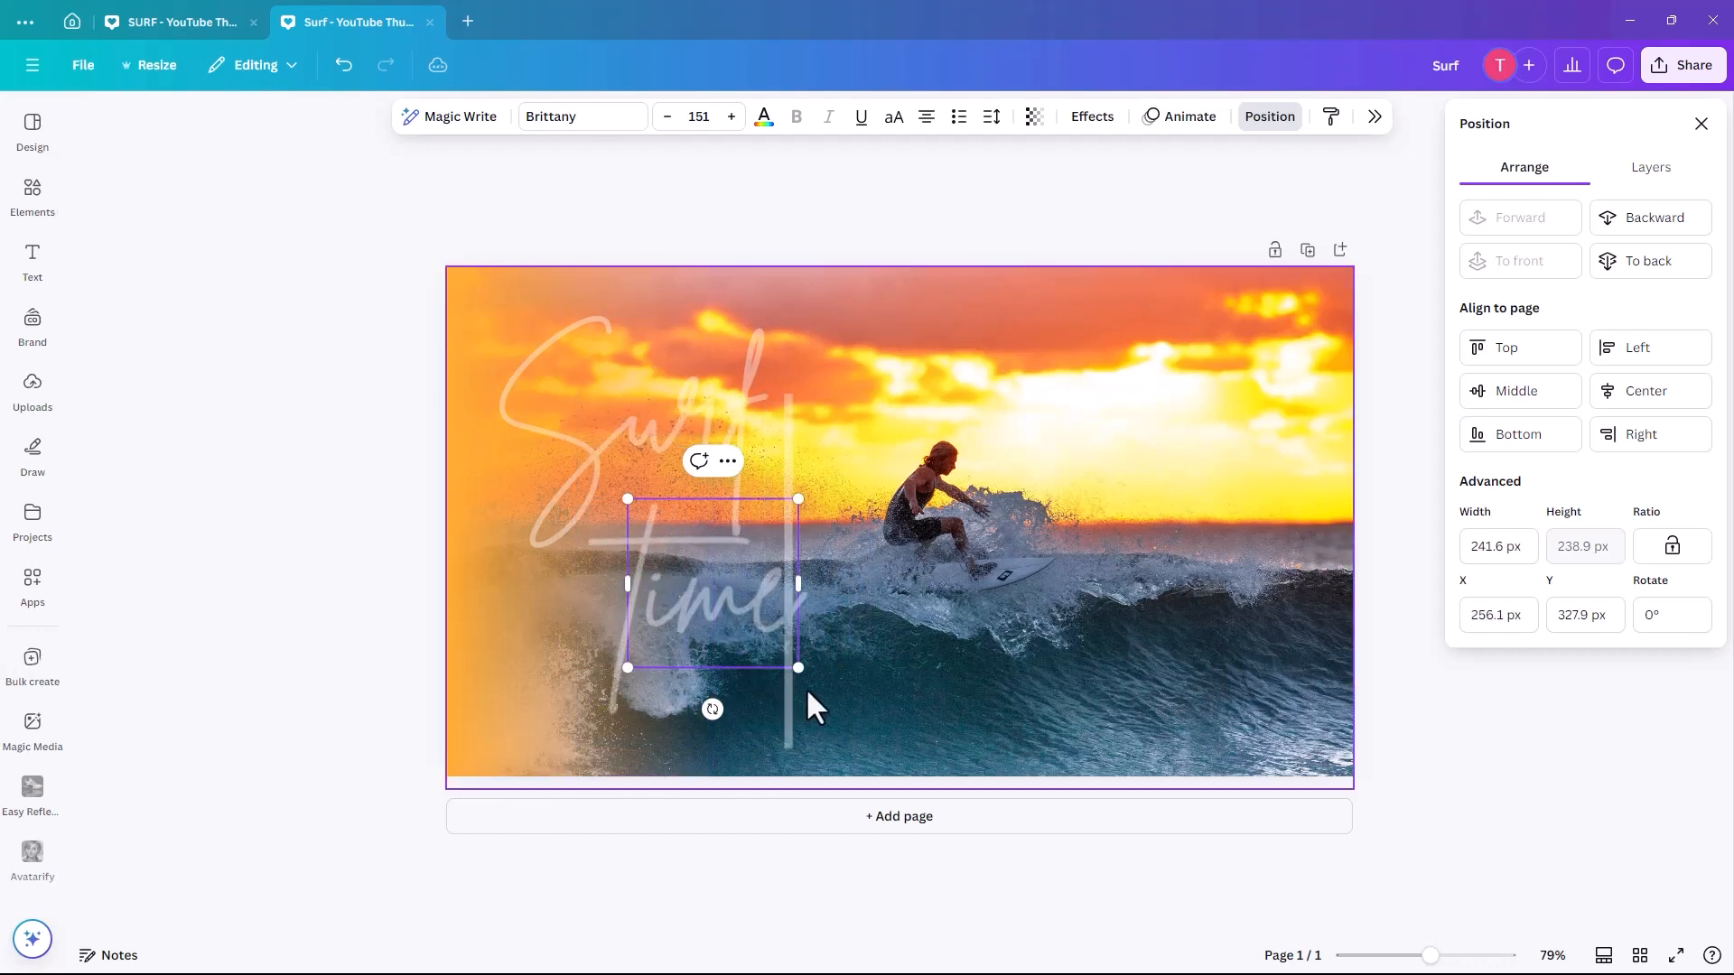
{"action": "left_click_drag", "start_coordinate": [792, 656], "coordinate": [742, 614]}
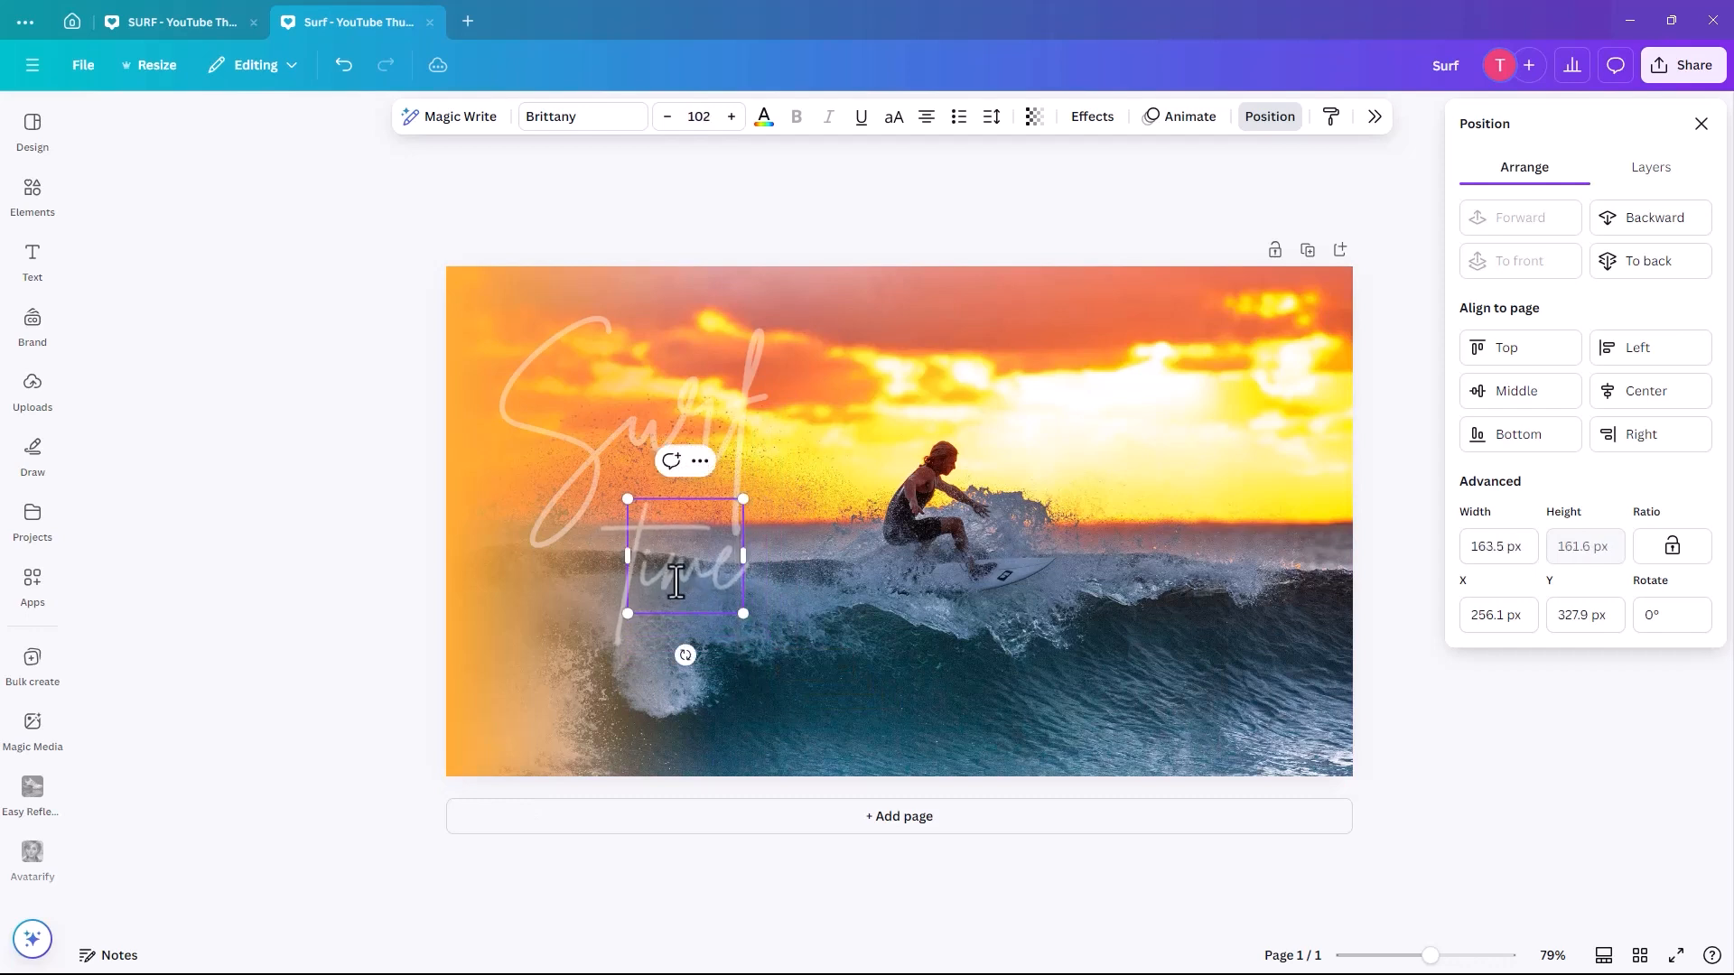
{"action": "left_click", "coordinate": [822, 688]}
{"action": "left_click_drag", "start_coordinate": [652, 566], "coordinate": [652, 557]}
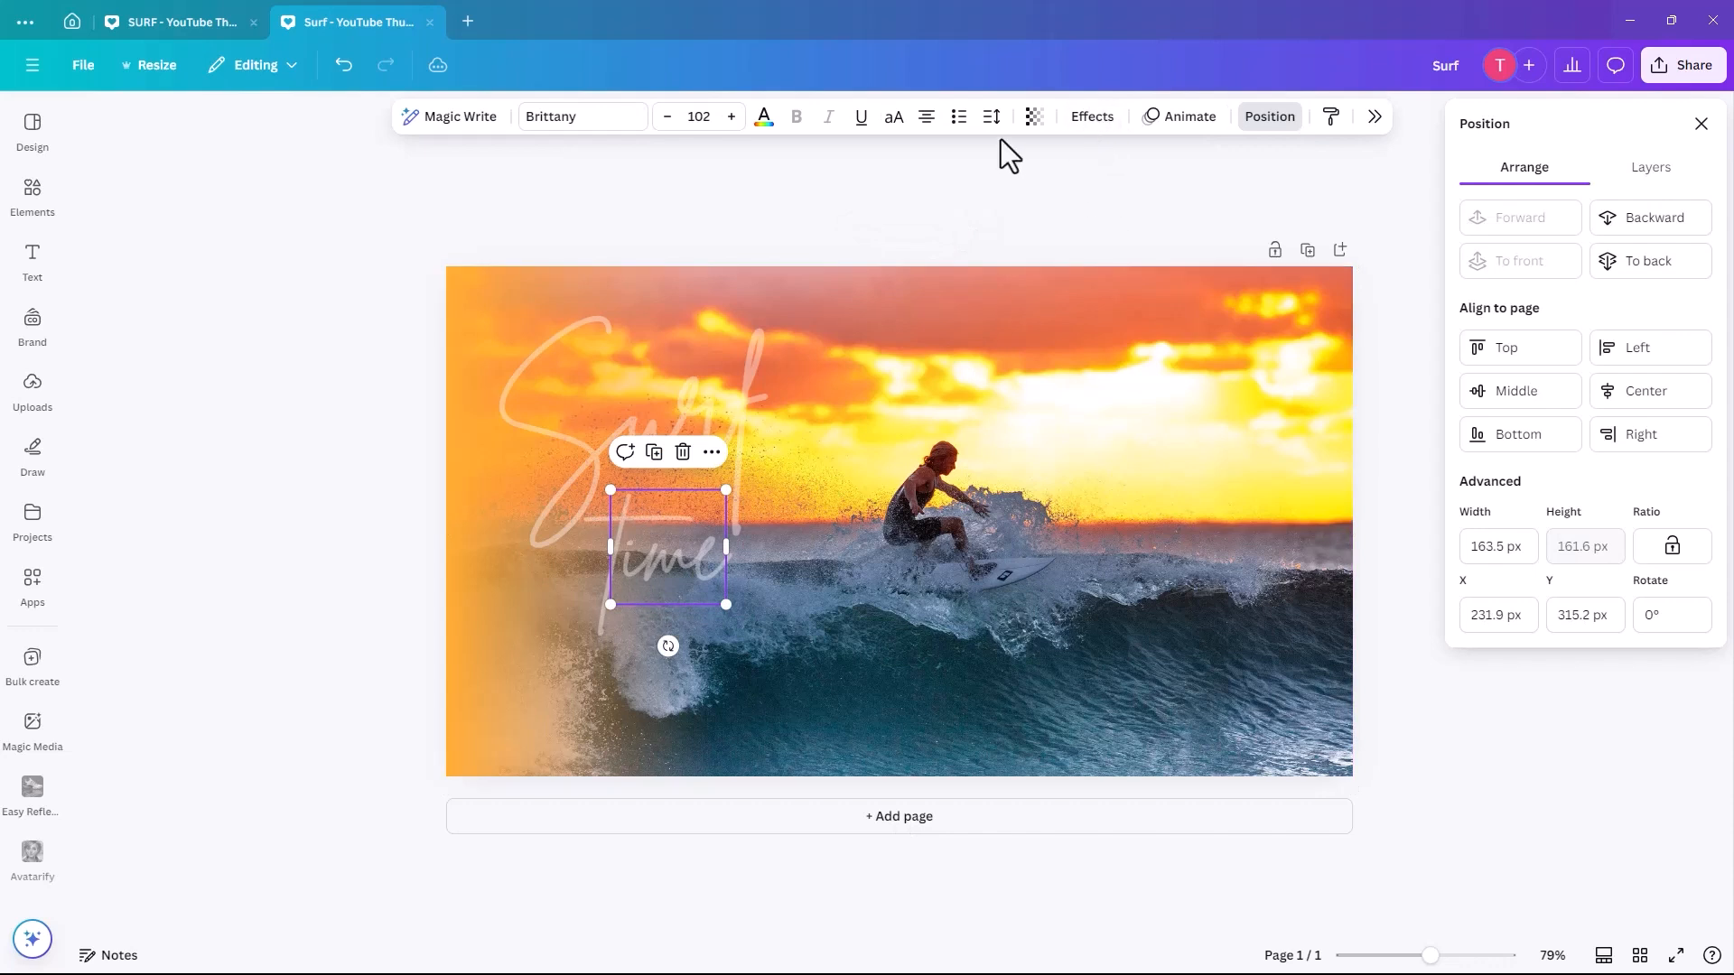
Step: Set the "Time" text's transparency to 65 and nudge it to about X 244.6 px, Y 325.4 px
{"action": "left_click", "coordinate": [1034, 117]}
{"action": "left_click_drag", "start_coordinate": [994, 193], "coordinate": [1035, 215]}
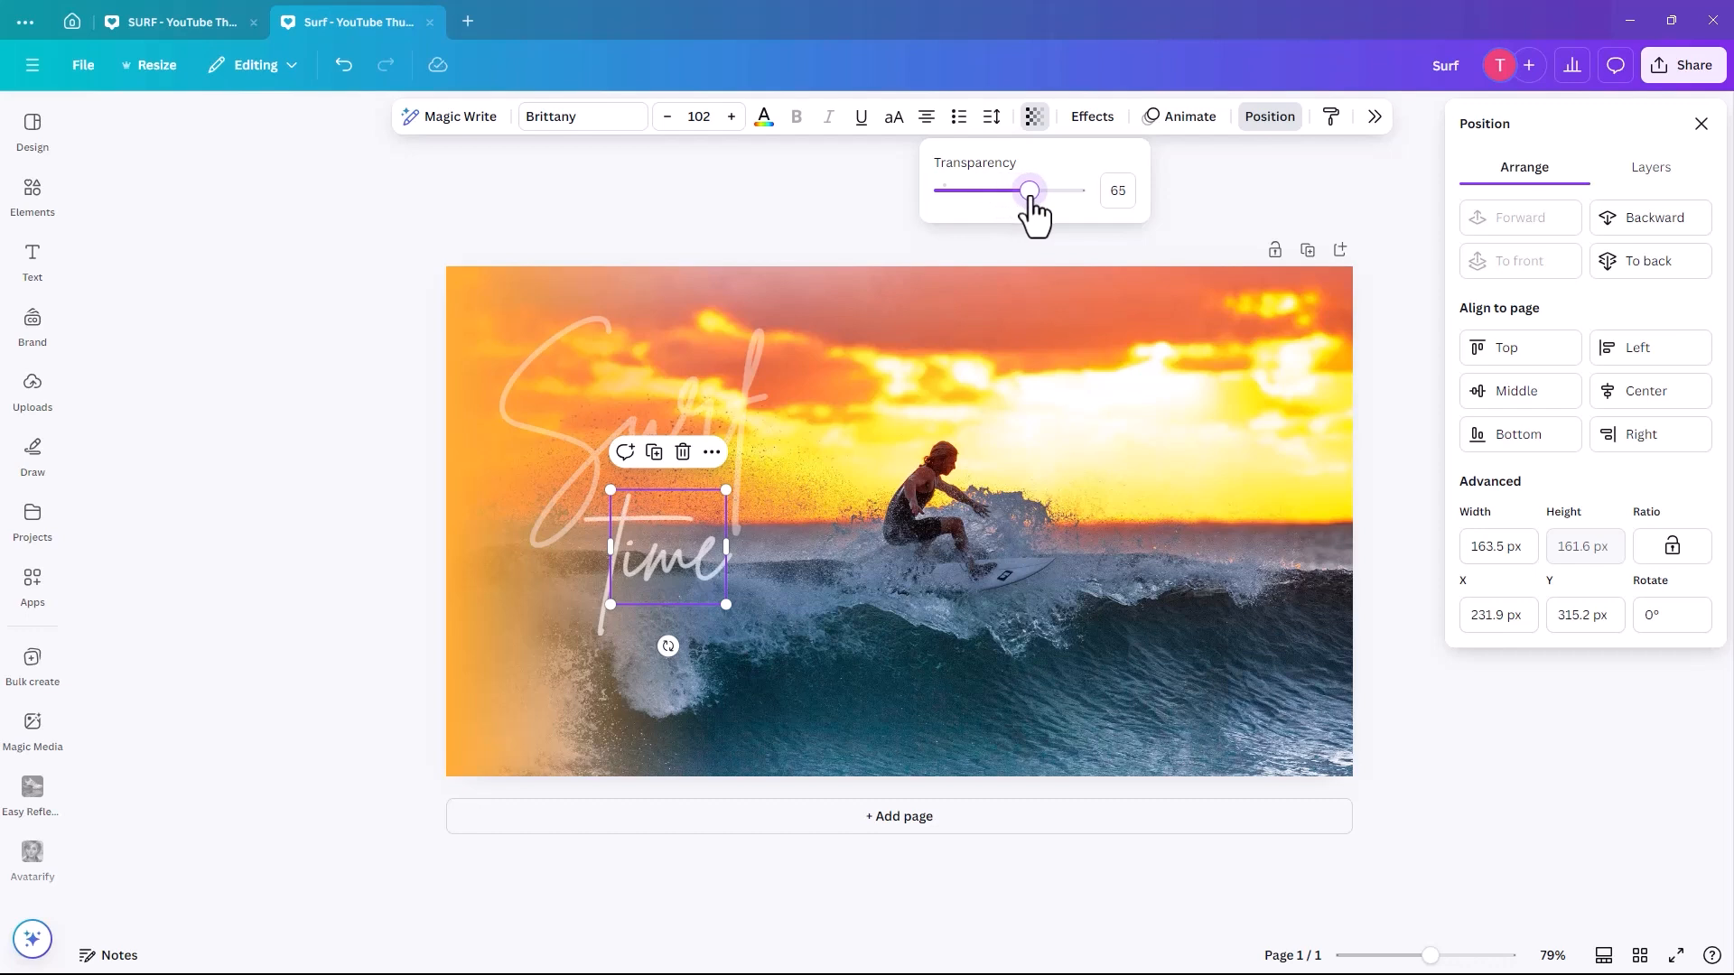
{"action": "left_click", "coordinate": [828, 575]}
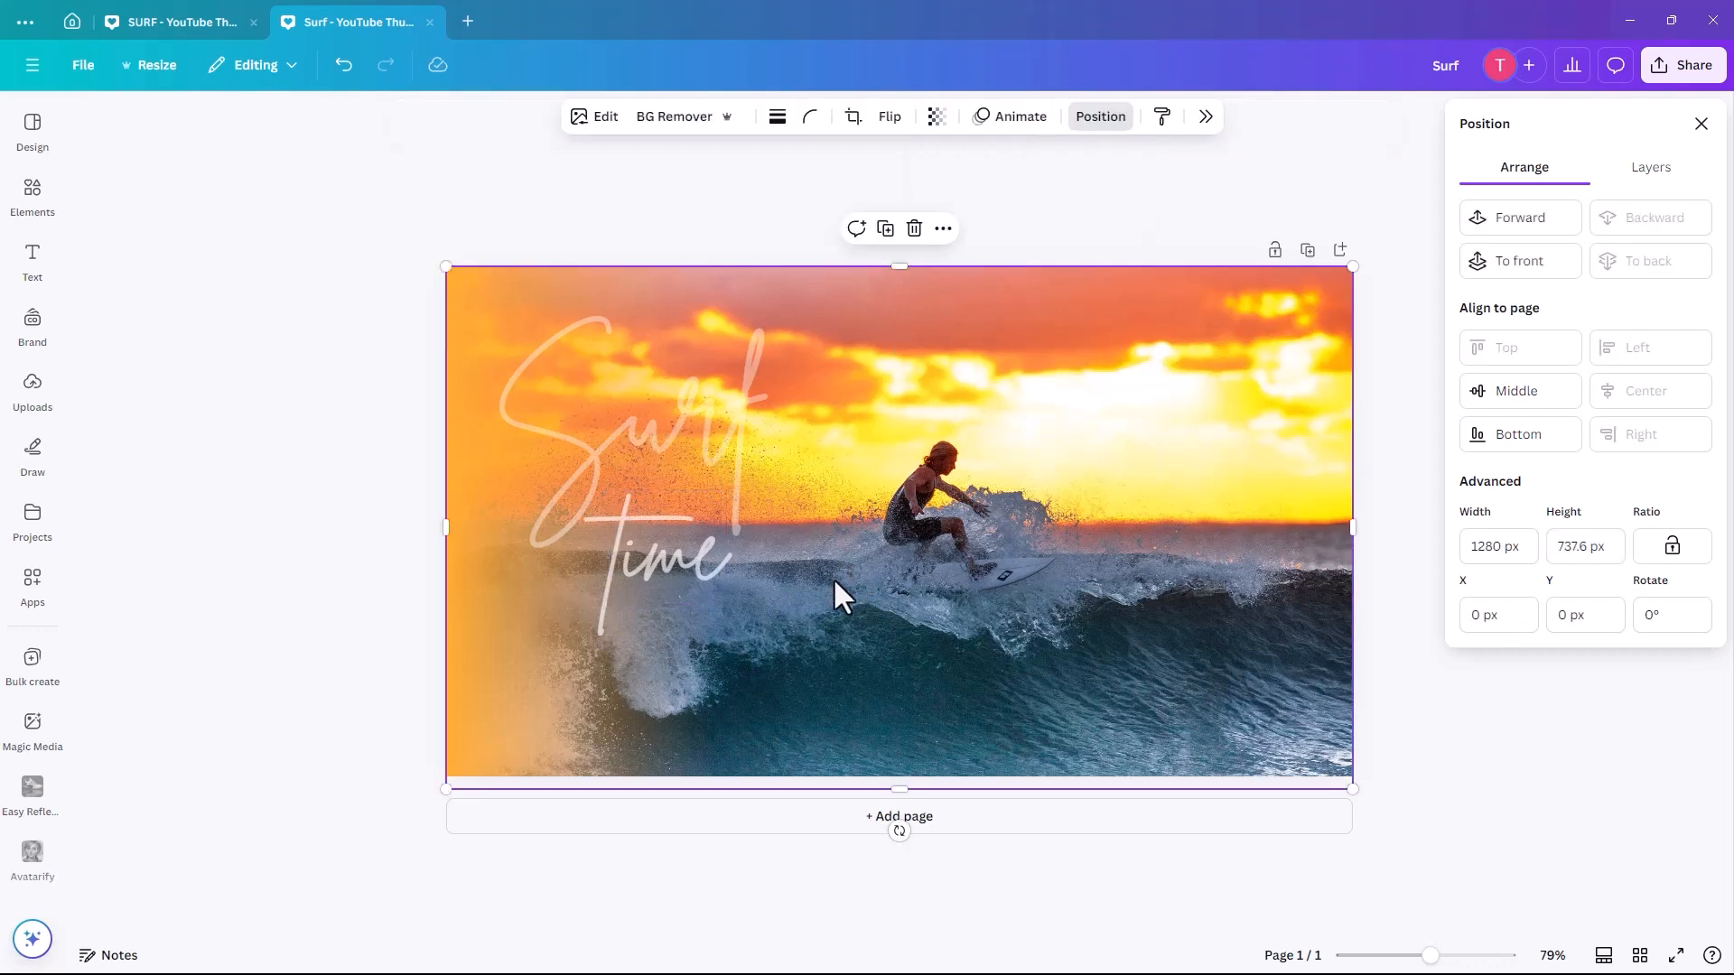
{"action": "left_click", "coordinate": [657, 575]}
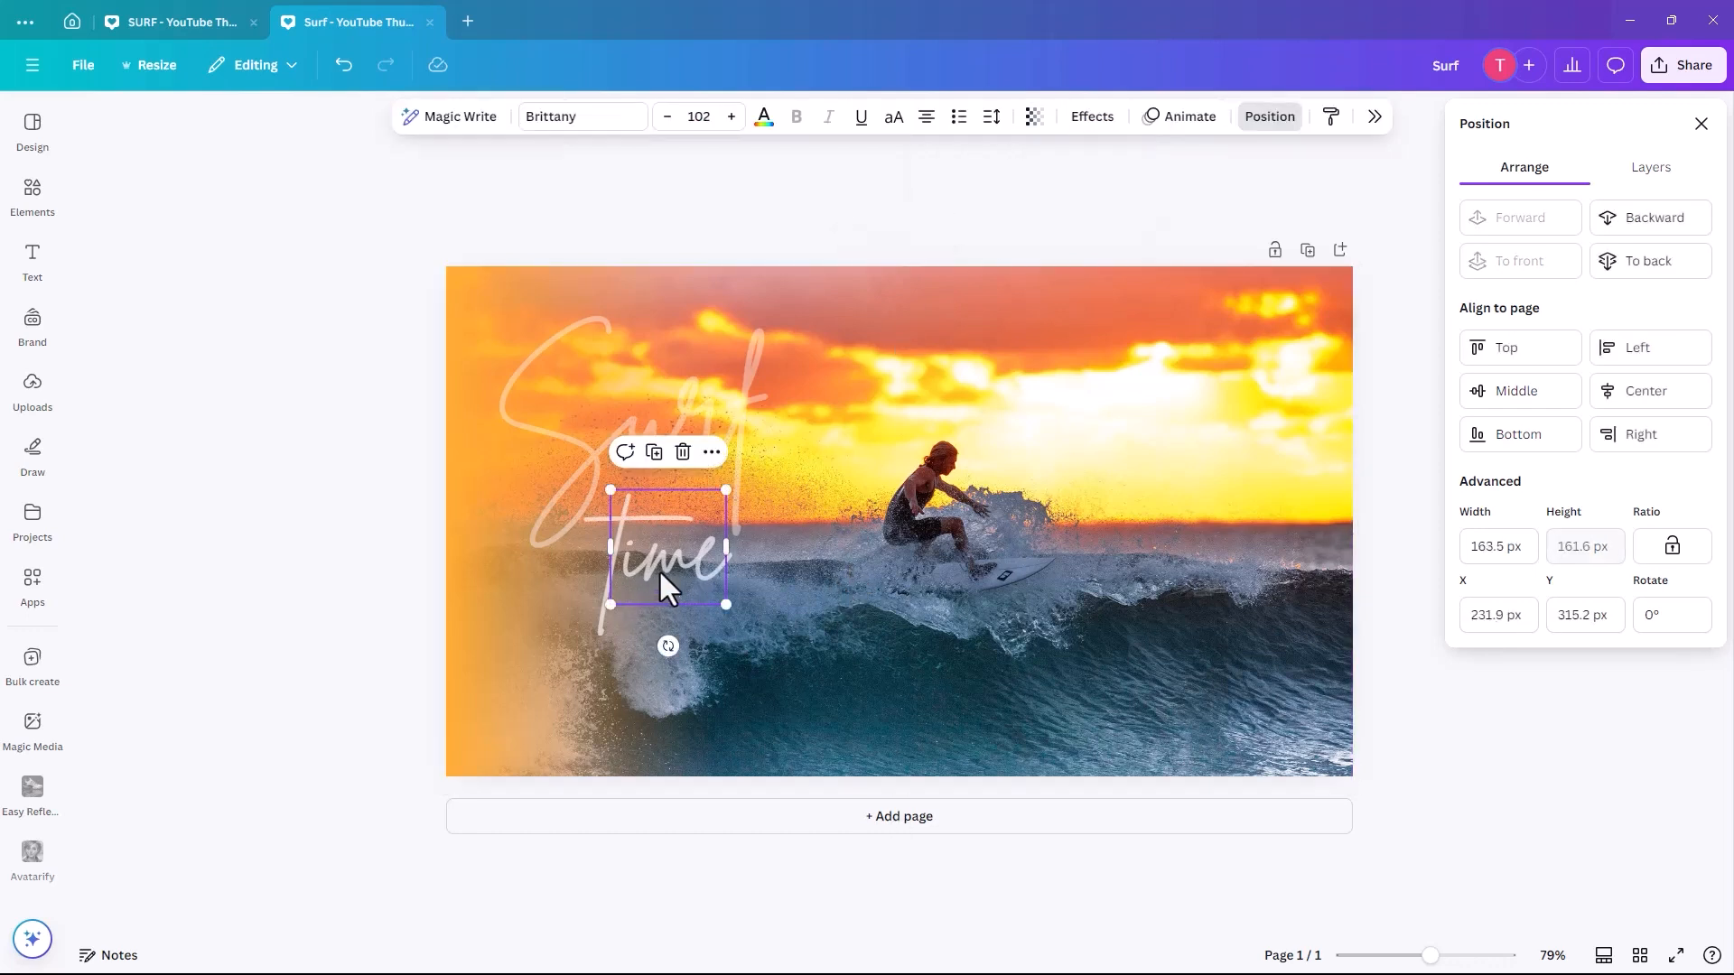
{"action": "left_click_drag", "start_coordinate": [657, 575], "coordinate": [665, 579]}
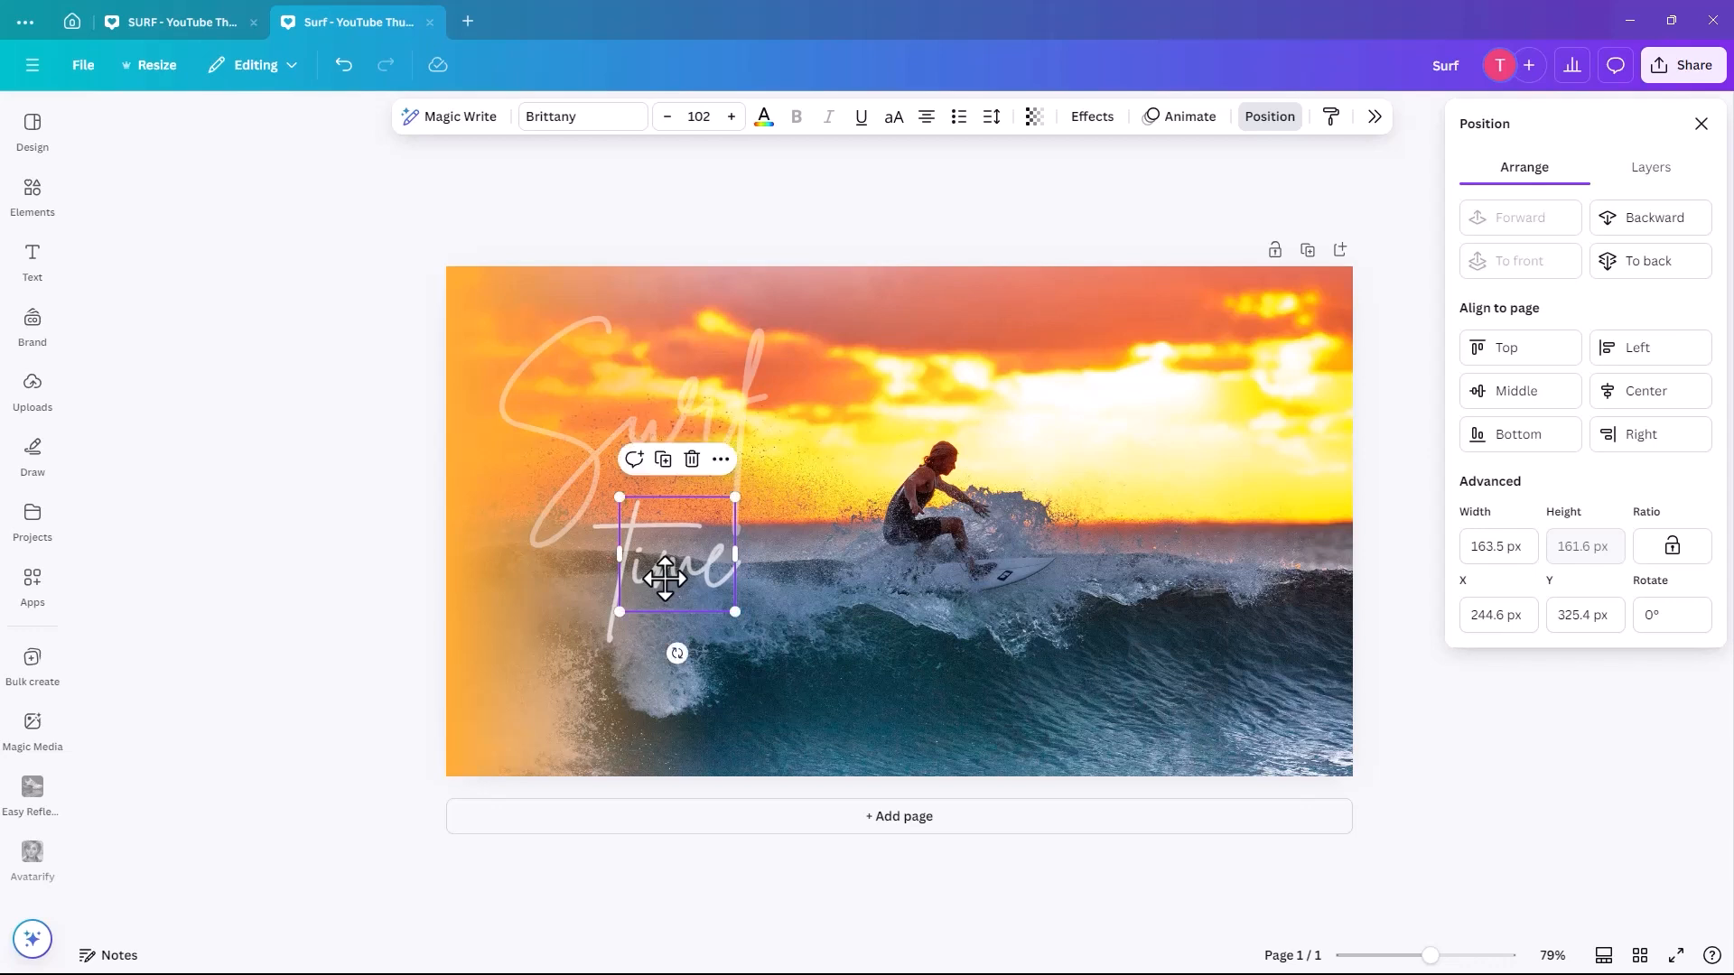
{"action": "left_click", "coordinate": [680, 210]}
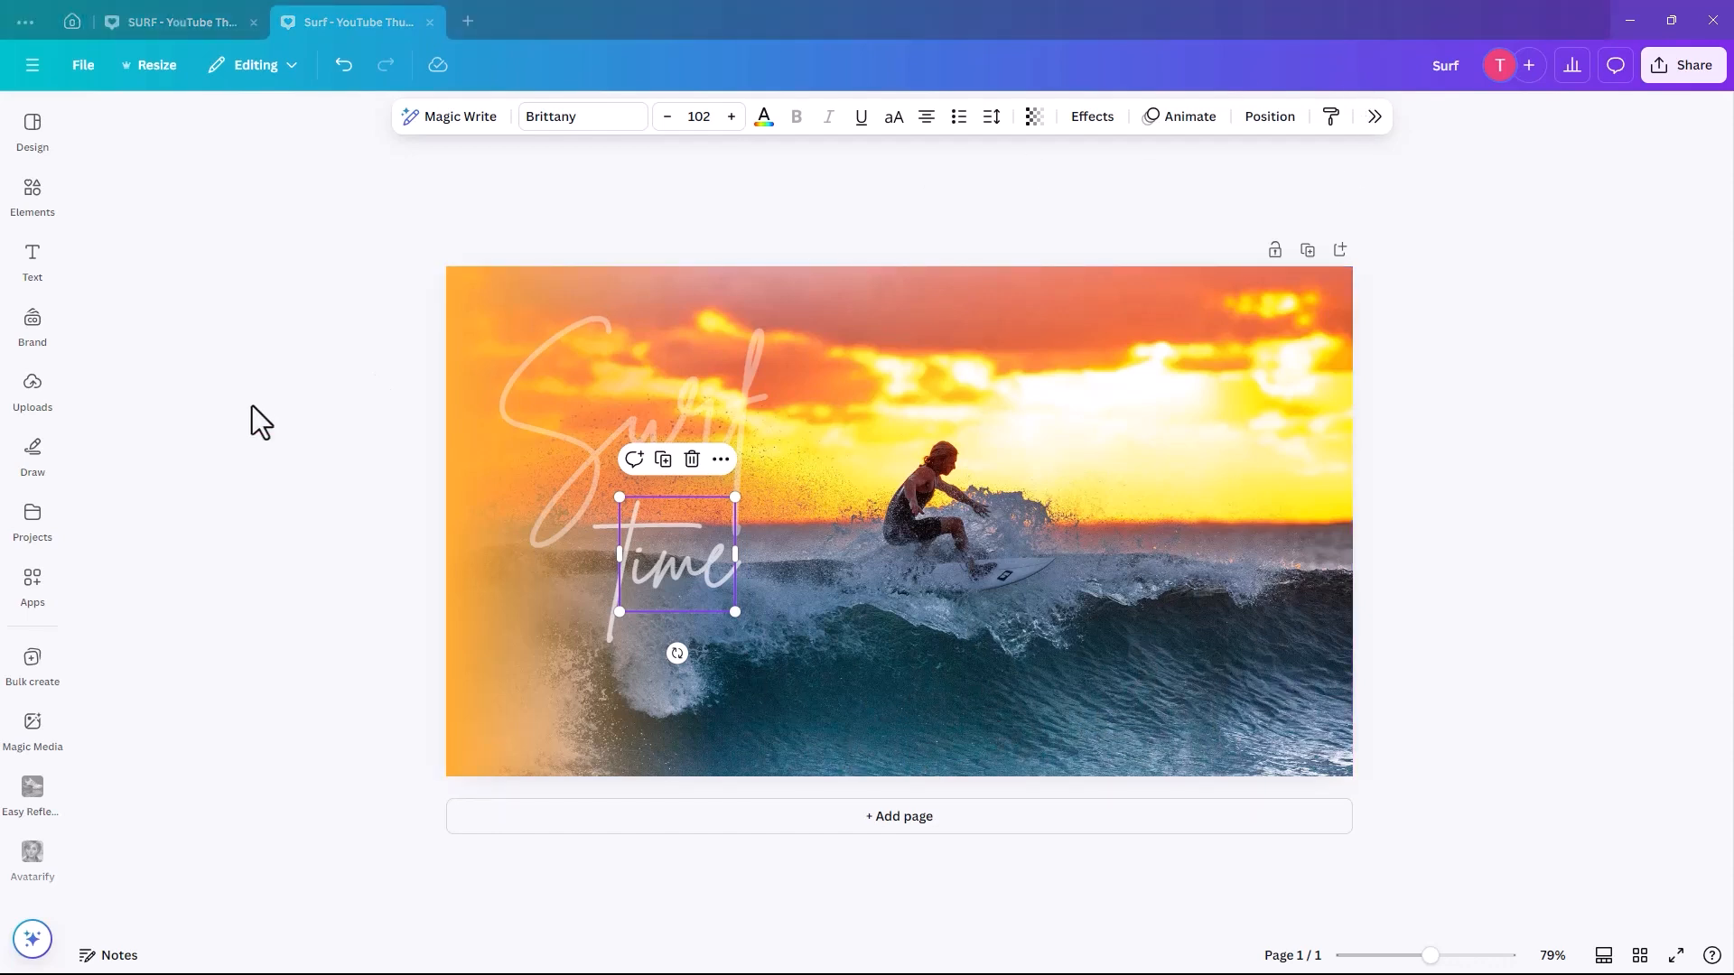
Step: Search the apps for "typec" and open the TypeCraft app
{"action": "mouse_move", "coordinate": [32, 588]}
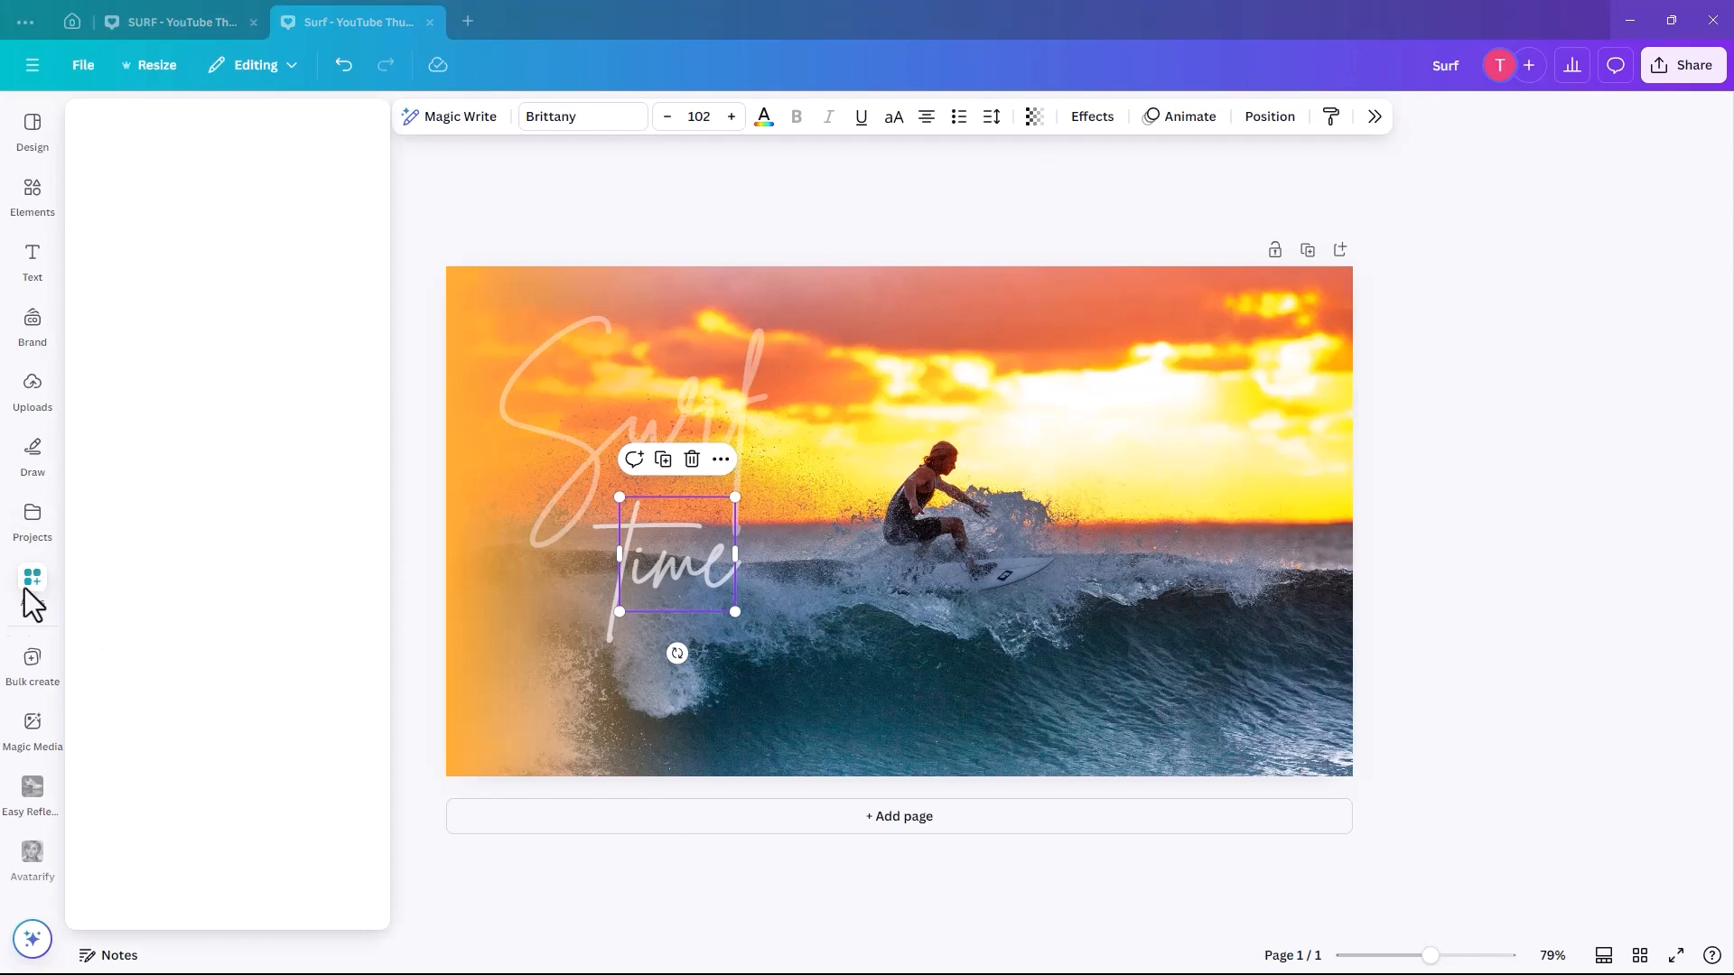
{"action": "left_click", "coordinate": [33, 585]}
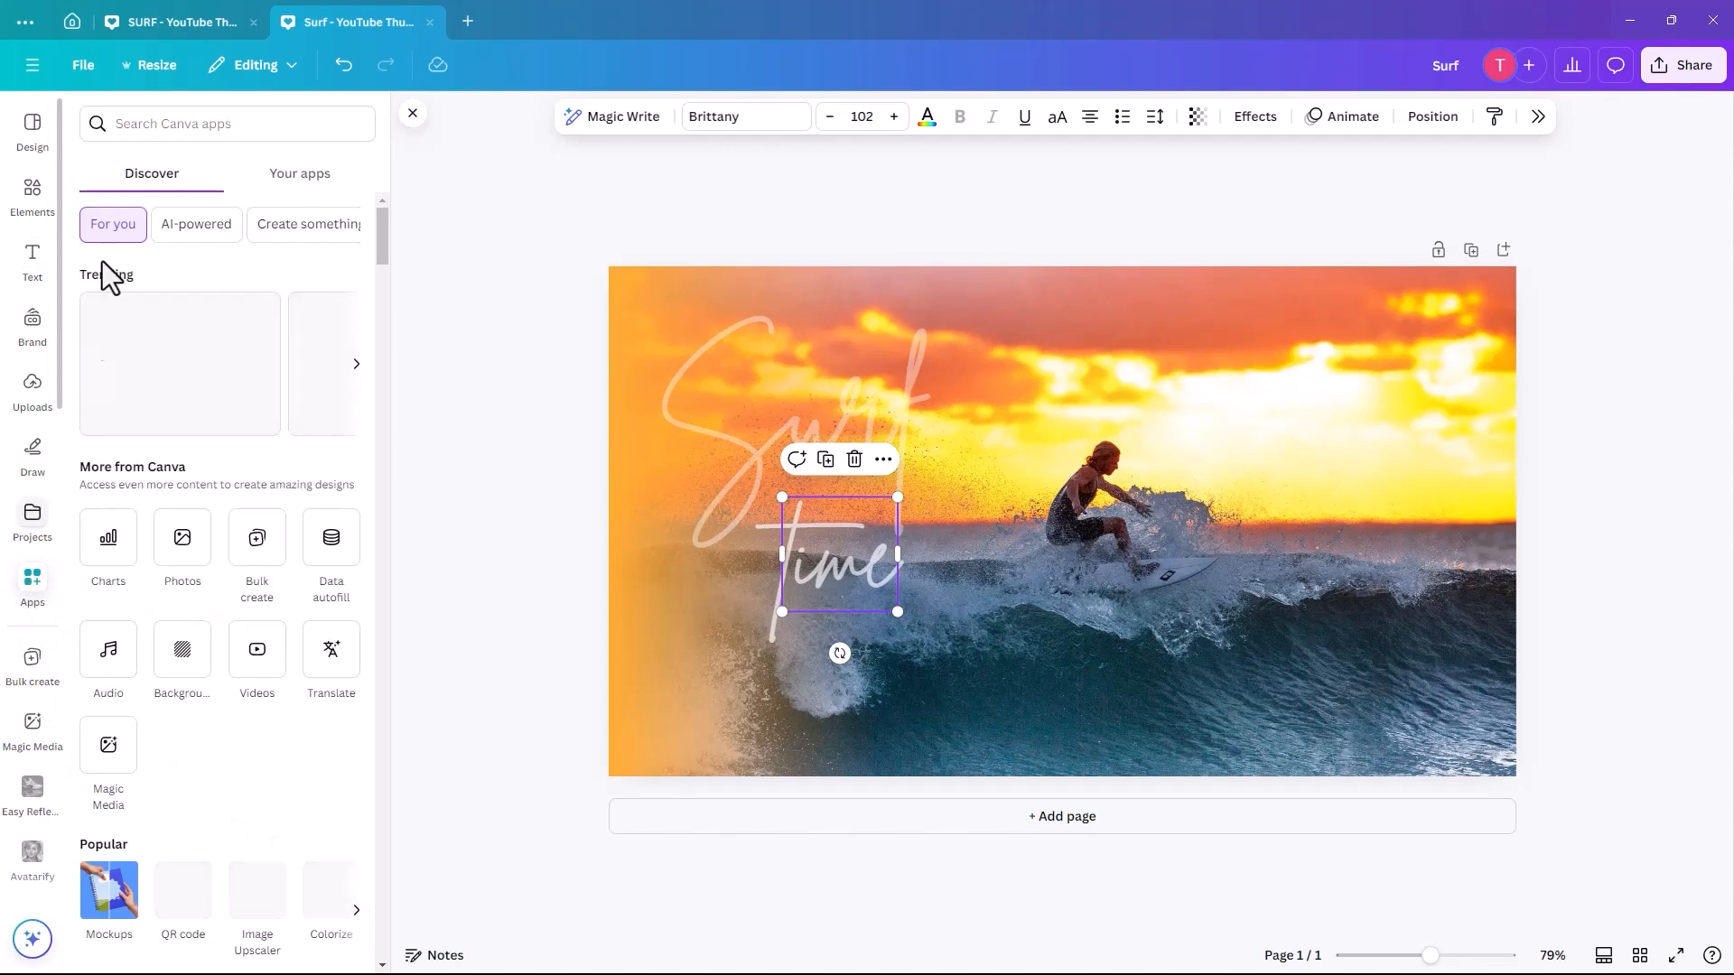
{"action": "left_click", "coordinate": [115, 132]}
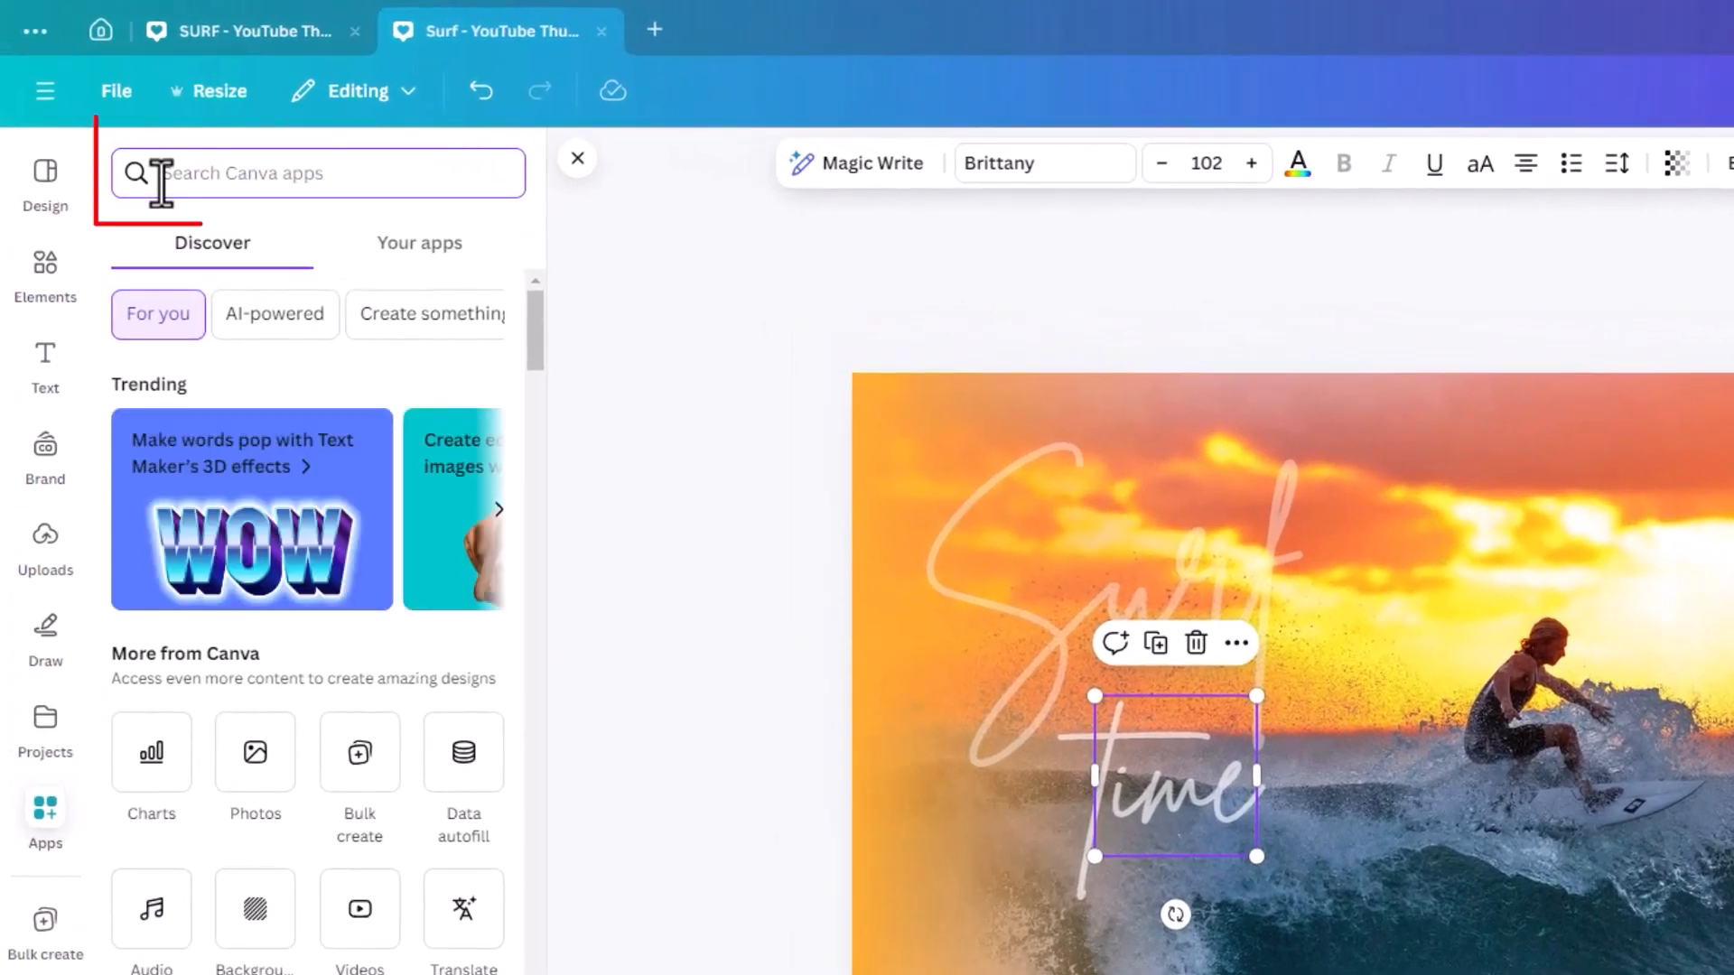
{"action": "type", "text": "typ"}
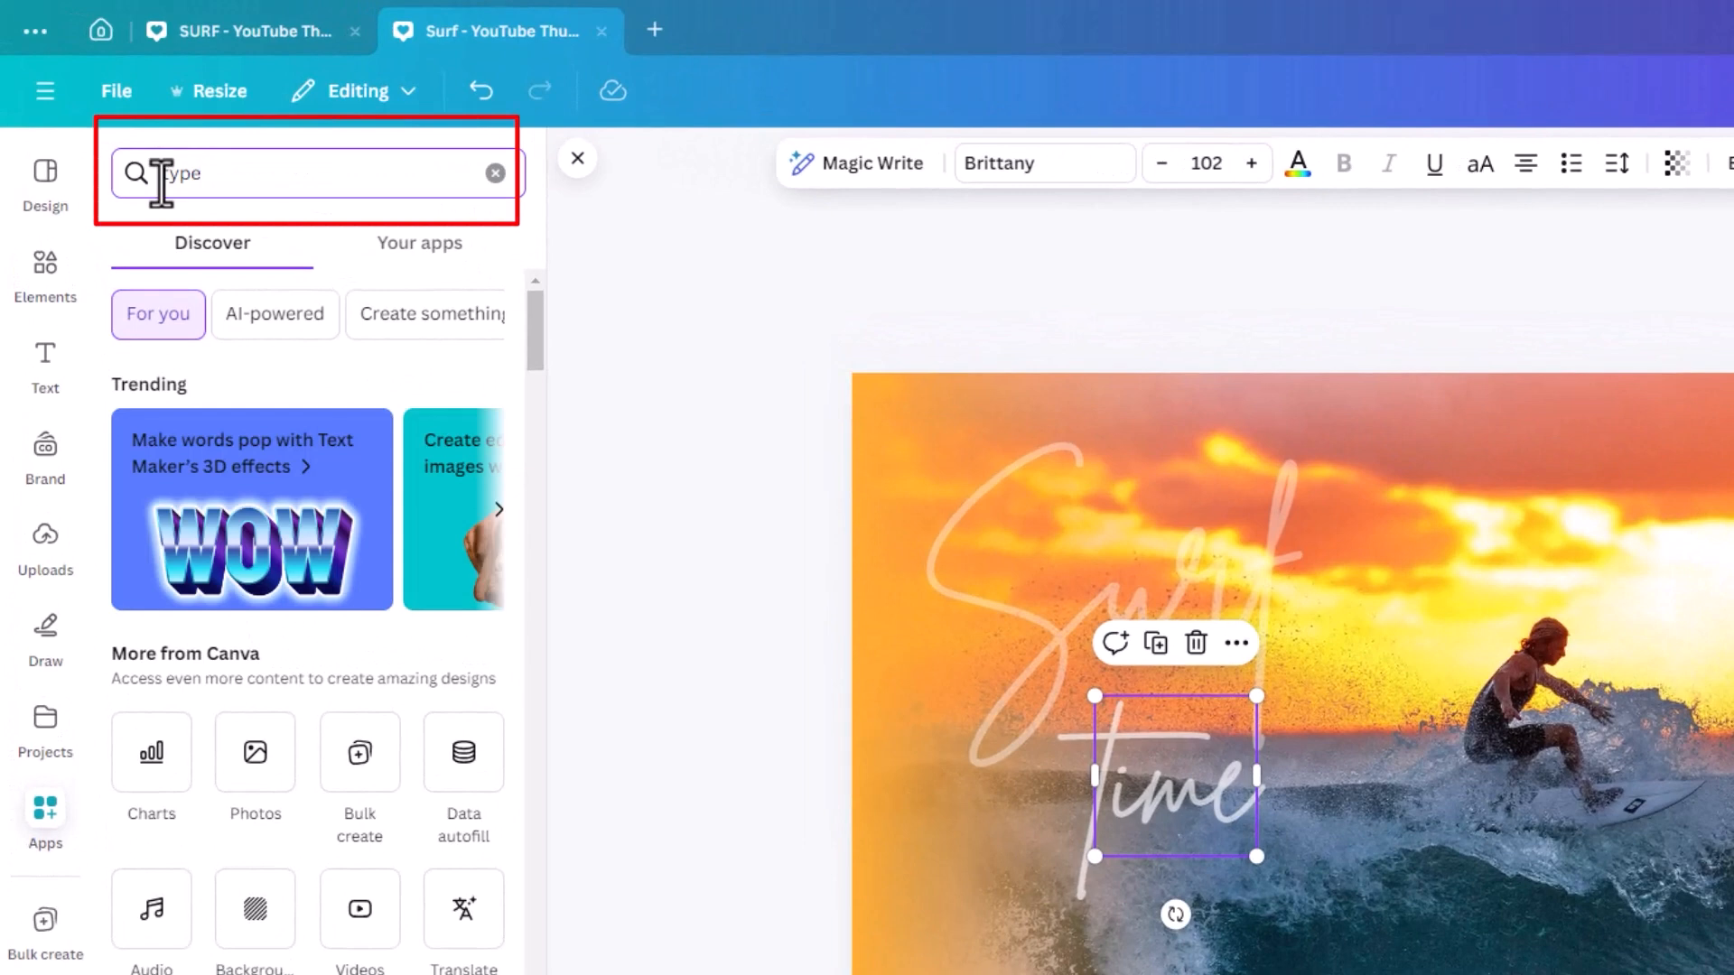
{"action": "type", "text": "e"}
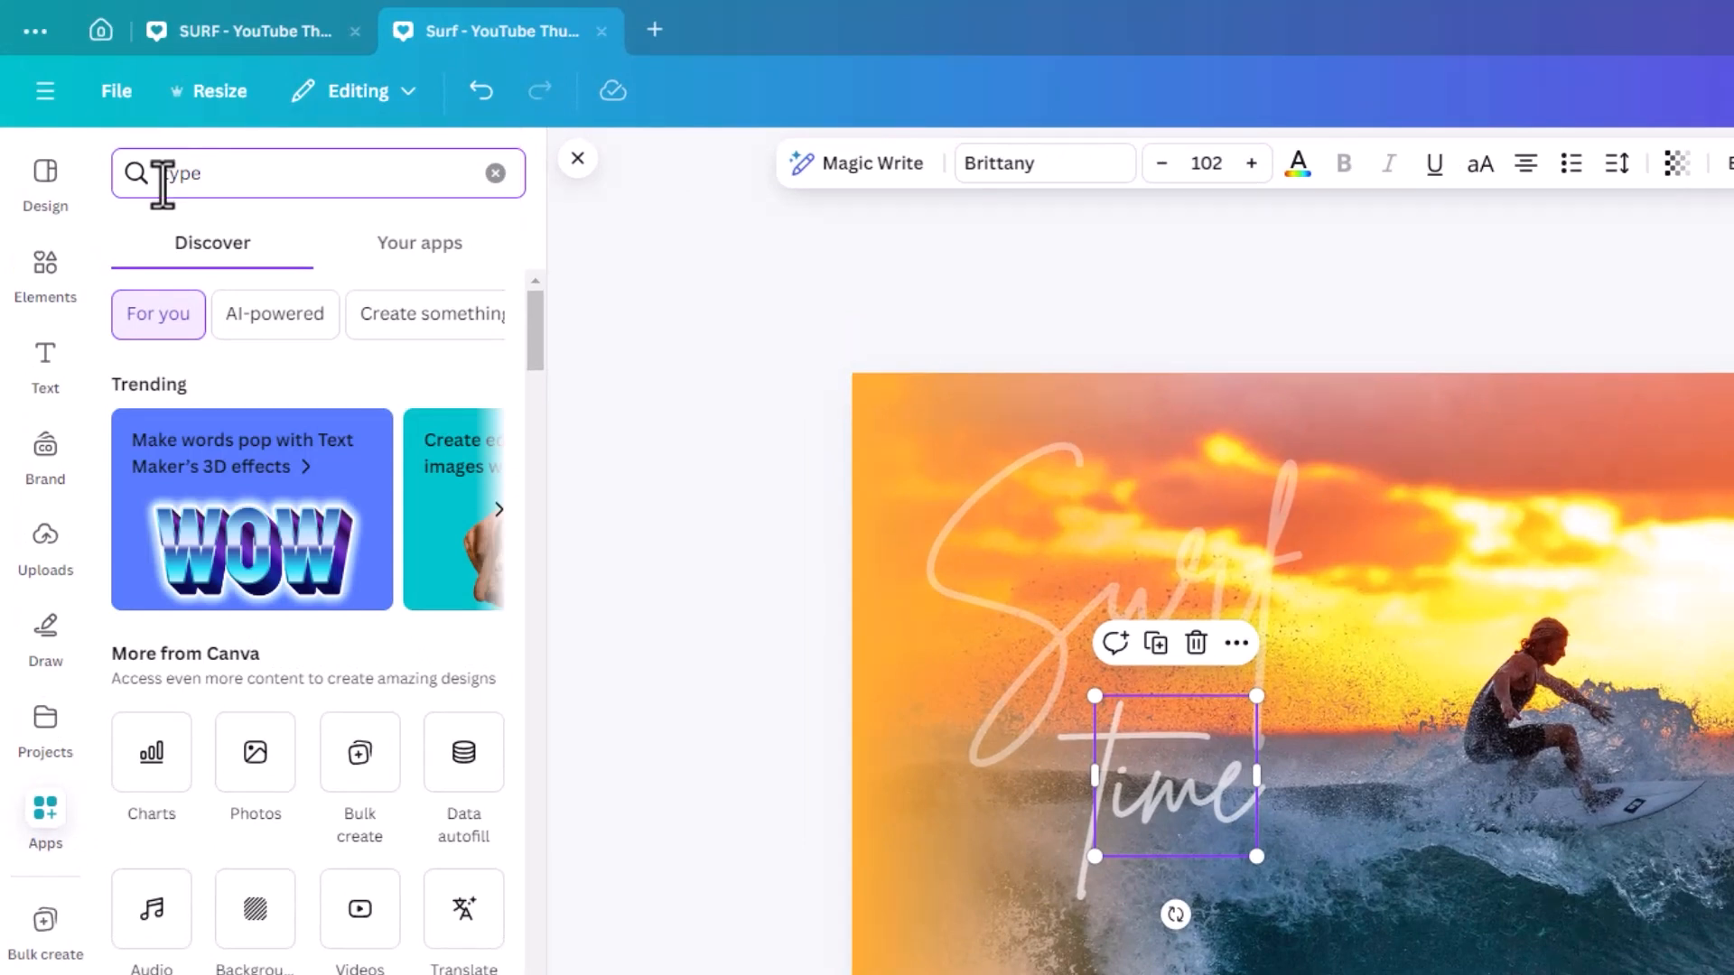
{"action": "type", "text": "c"}
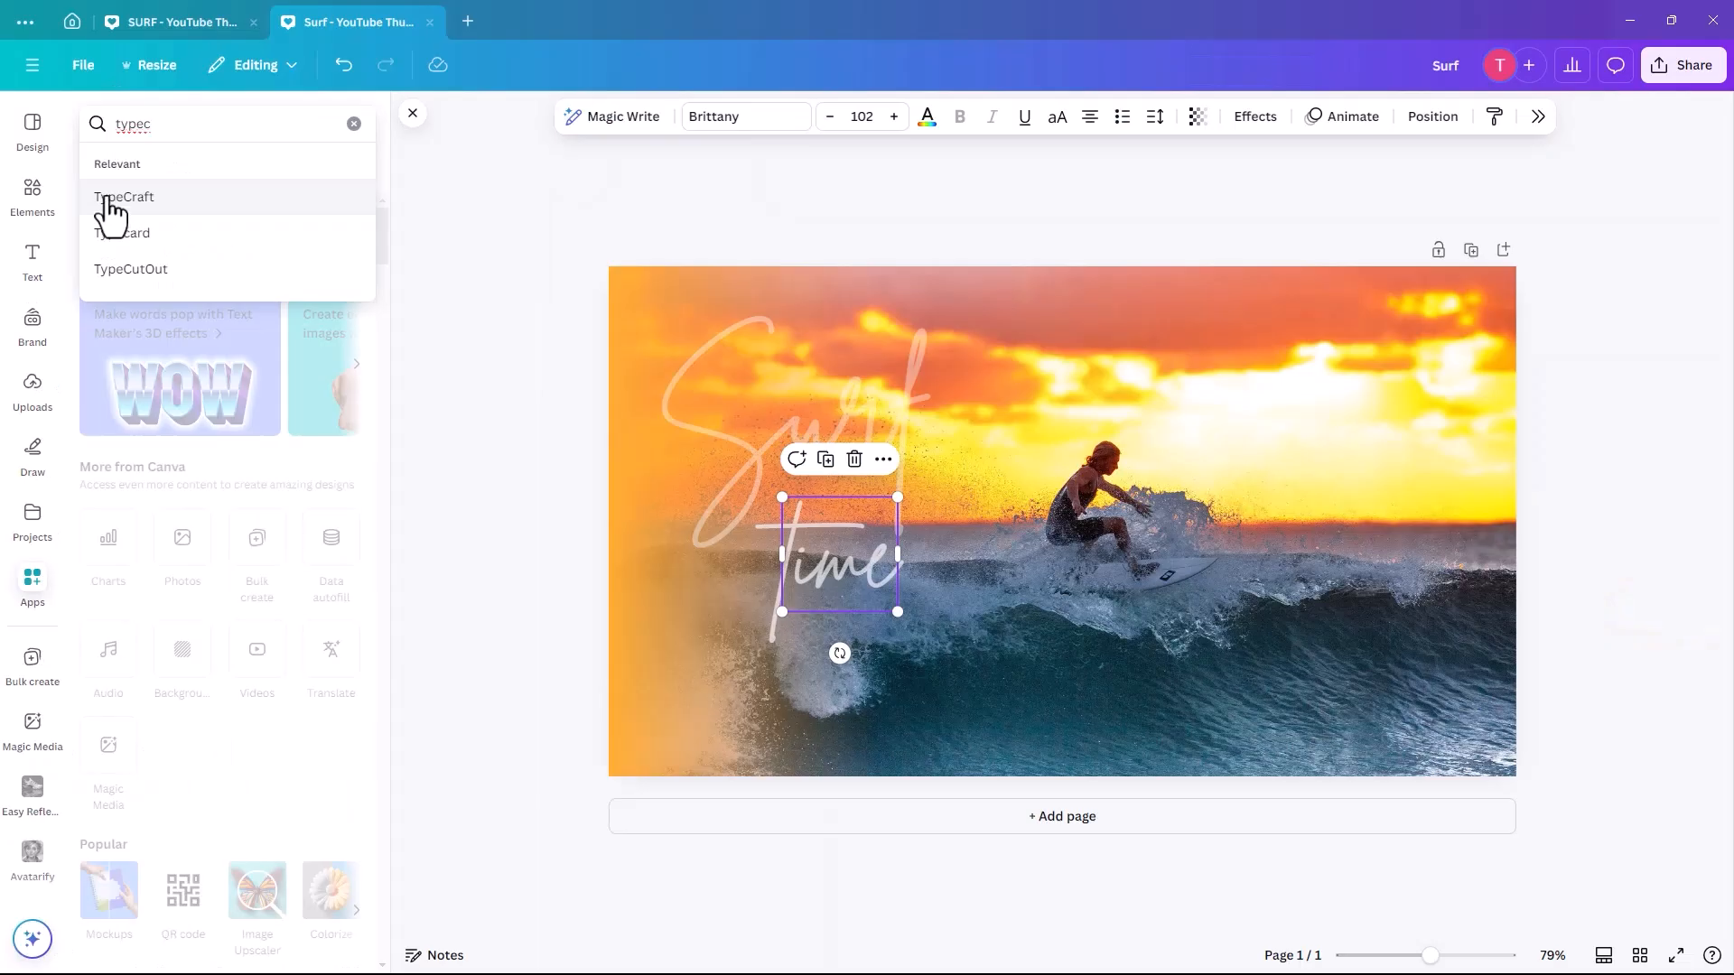
{"action": "left_click", "coordinate": [112, 199]}
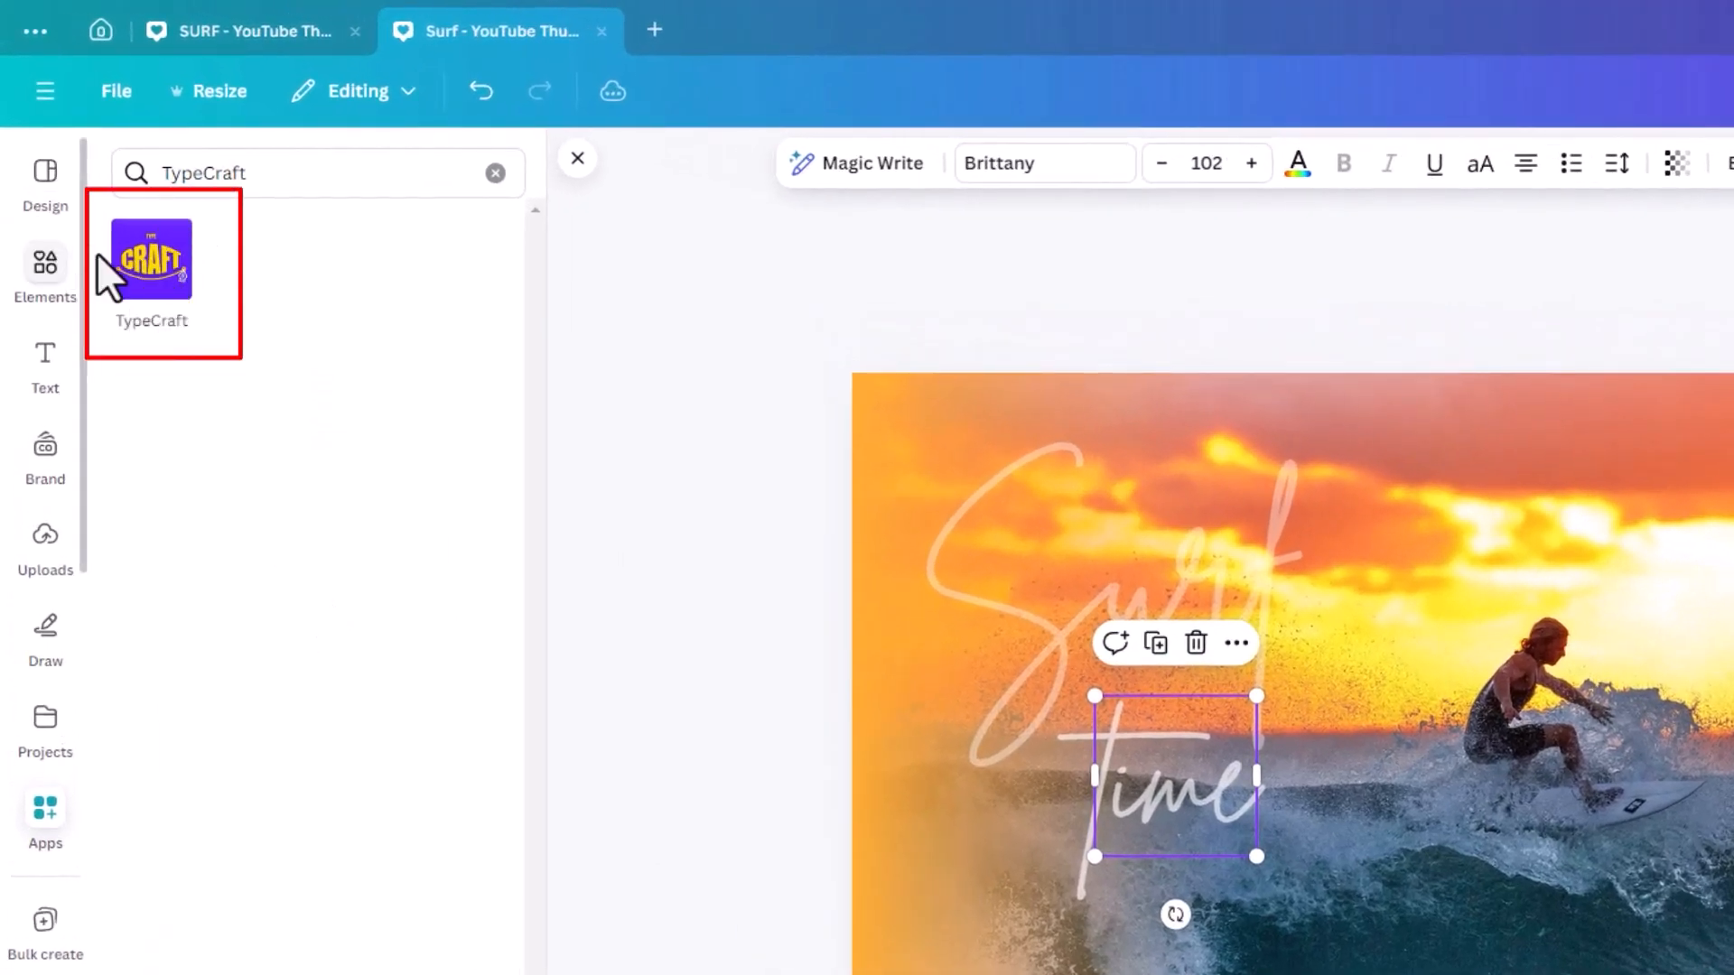
{"action": "left_click", "coordinate": [129, 287]}
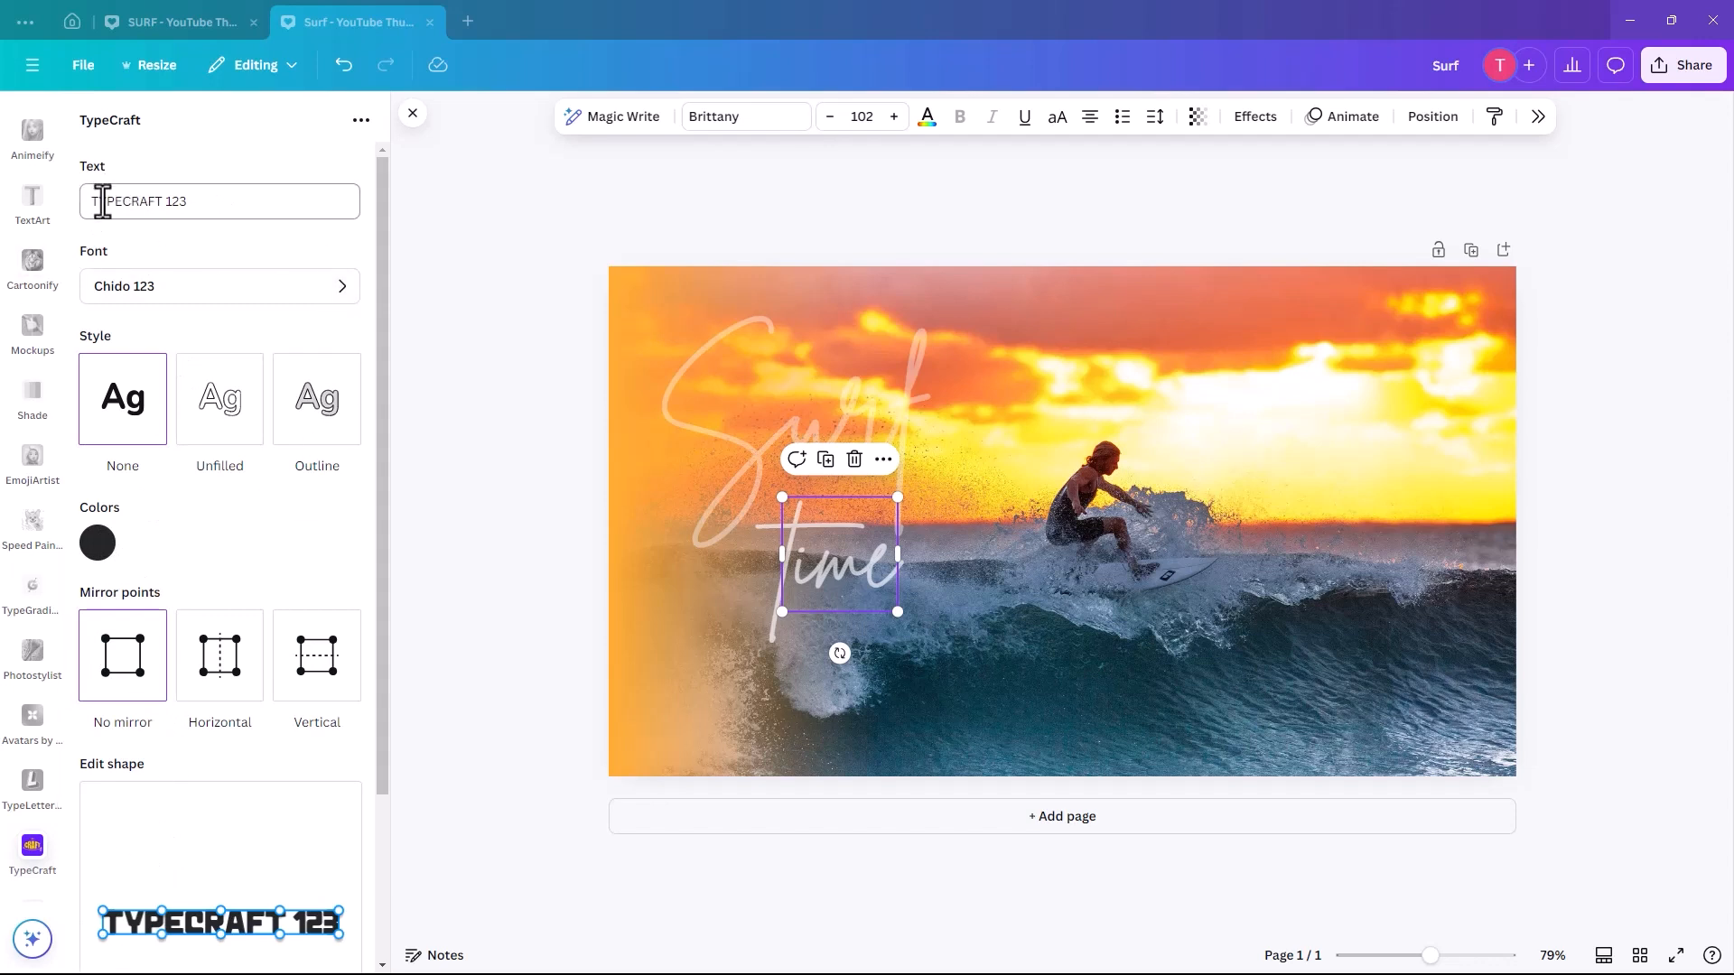
Step: Replace the TypeCraft sample text with "shaka to all"
{"action": "left_click_drag", "start_coordinate": [93, 201], "coordinate": [220, 207]}
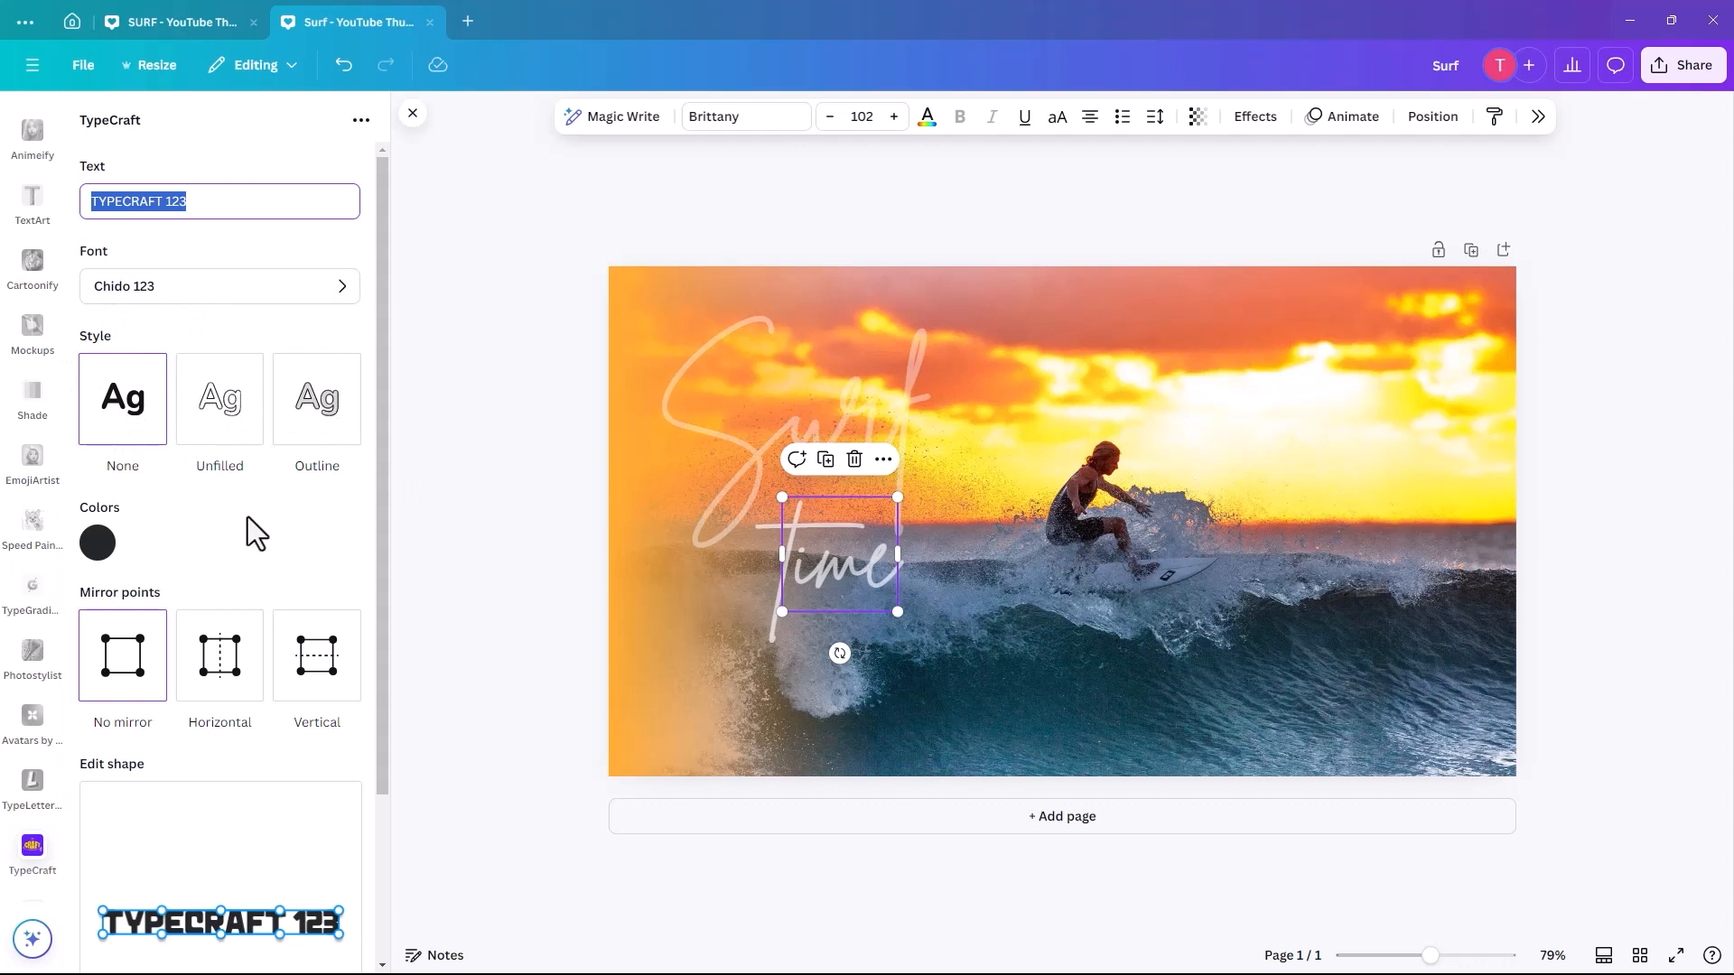
{"action": "scroll", "coordinate": [289, 523], "scroll_direction": "down", "scroll_amount": 3}
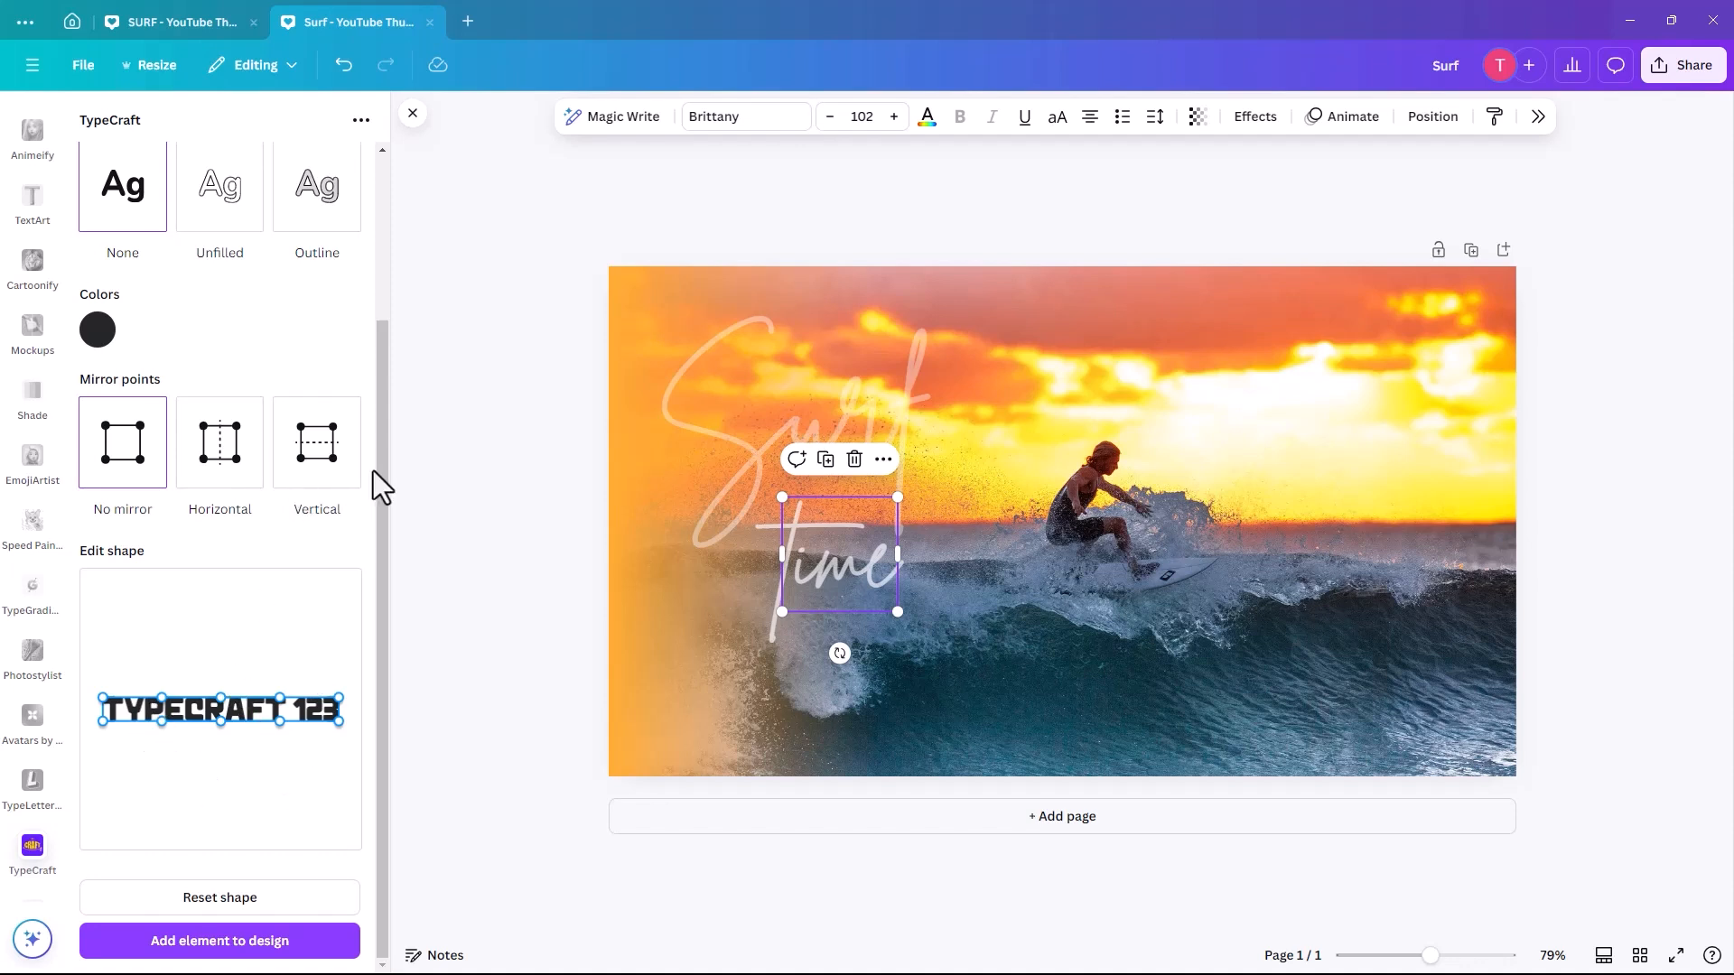
{"action": "left_click_drag", "start_coordinate": [383, 485], "coordinate": [391, 240]}
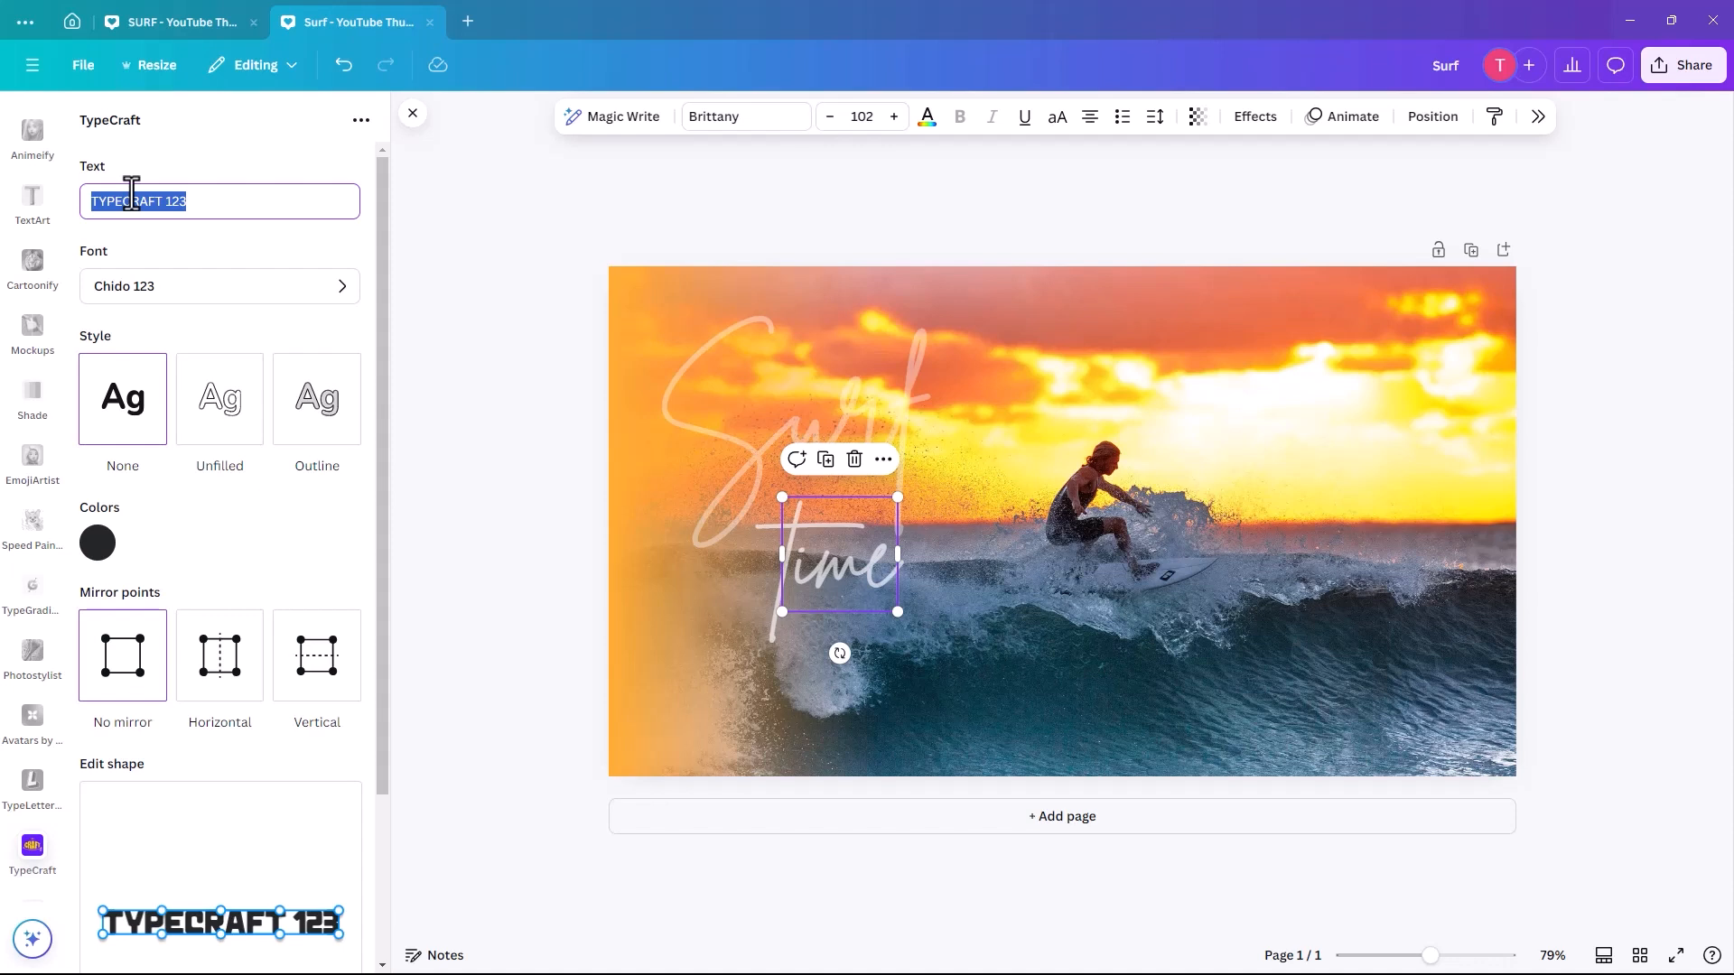
{"action": "type", "text": "shak"}
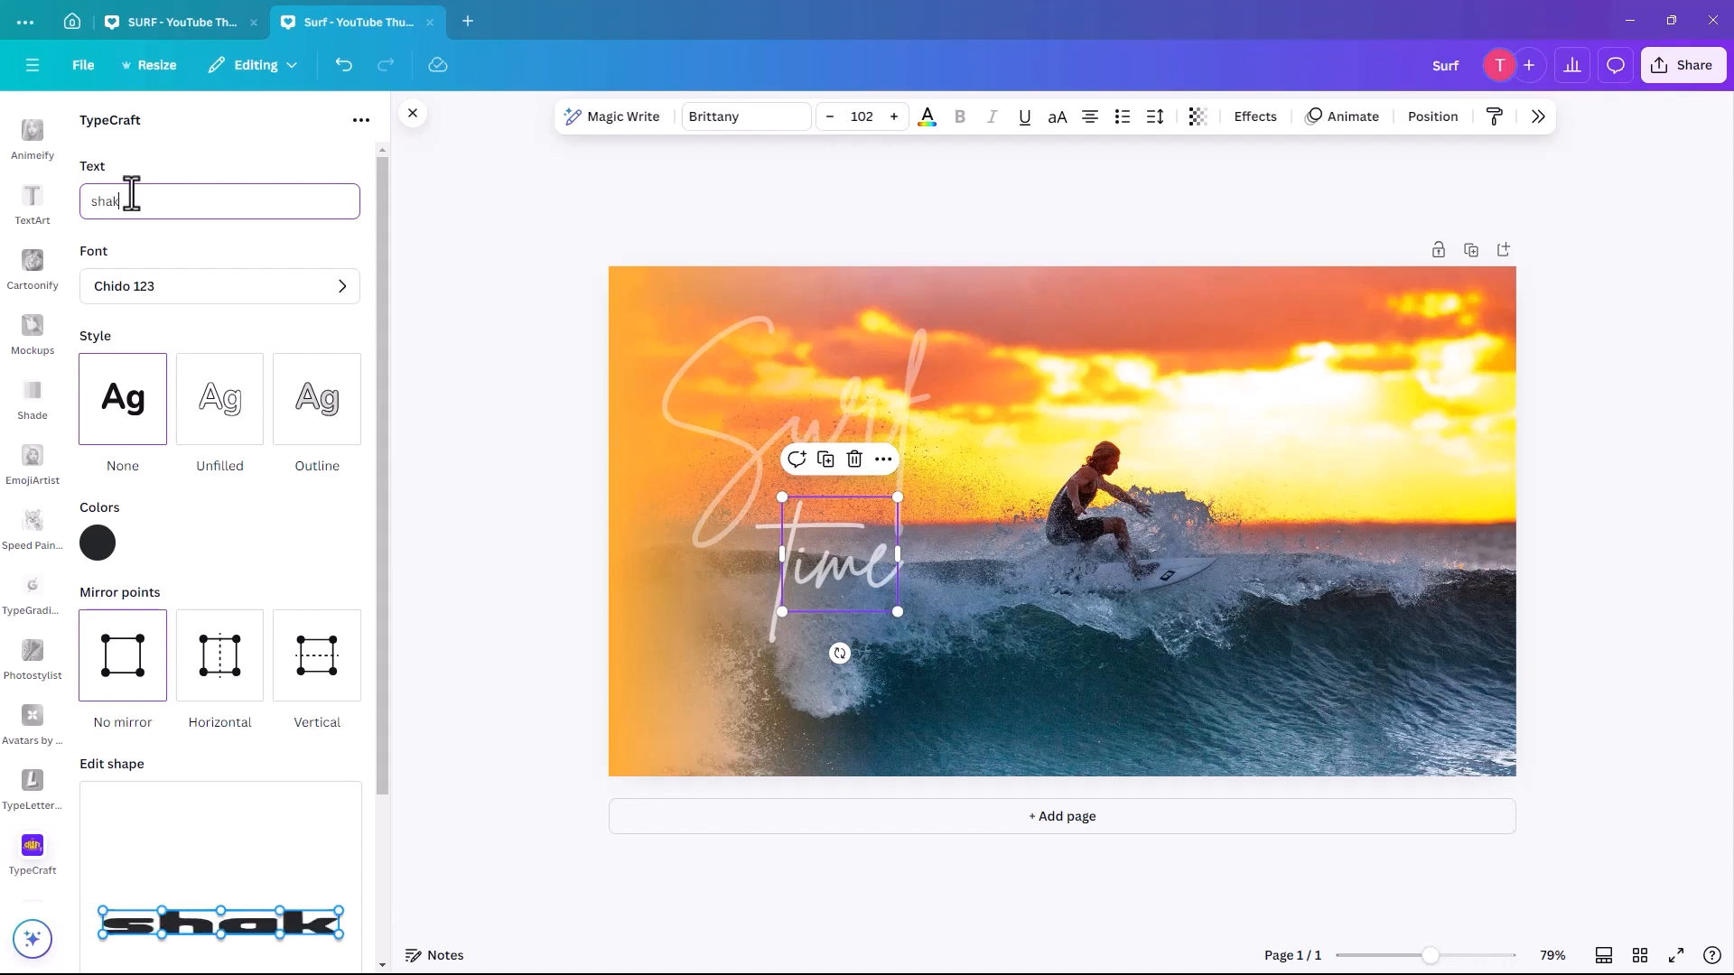
{"action": "type", "text": "a to all"}
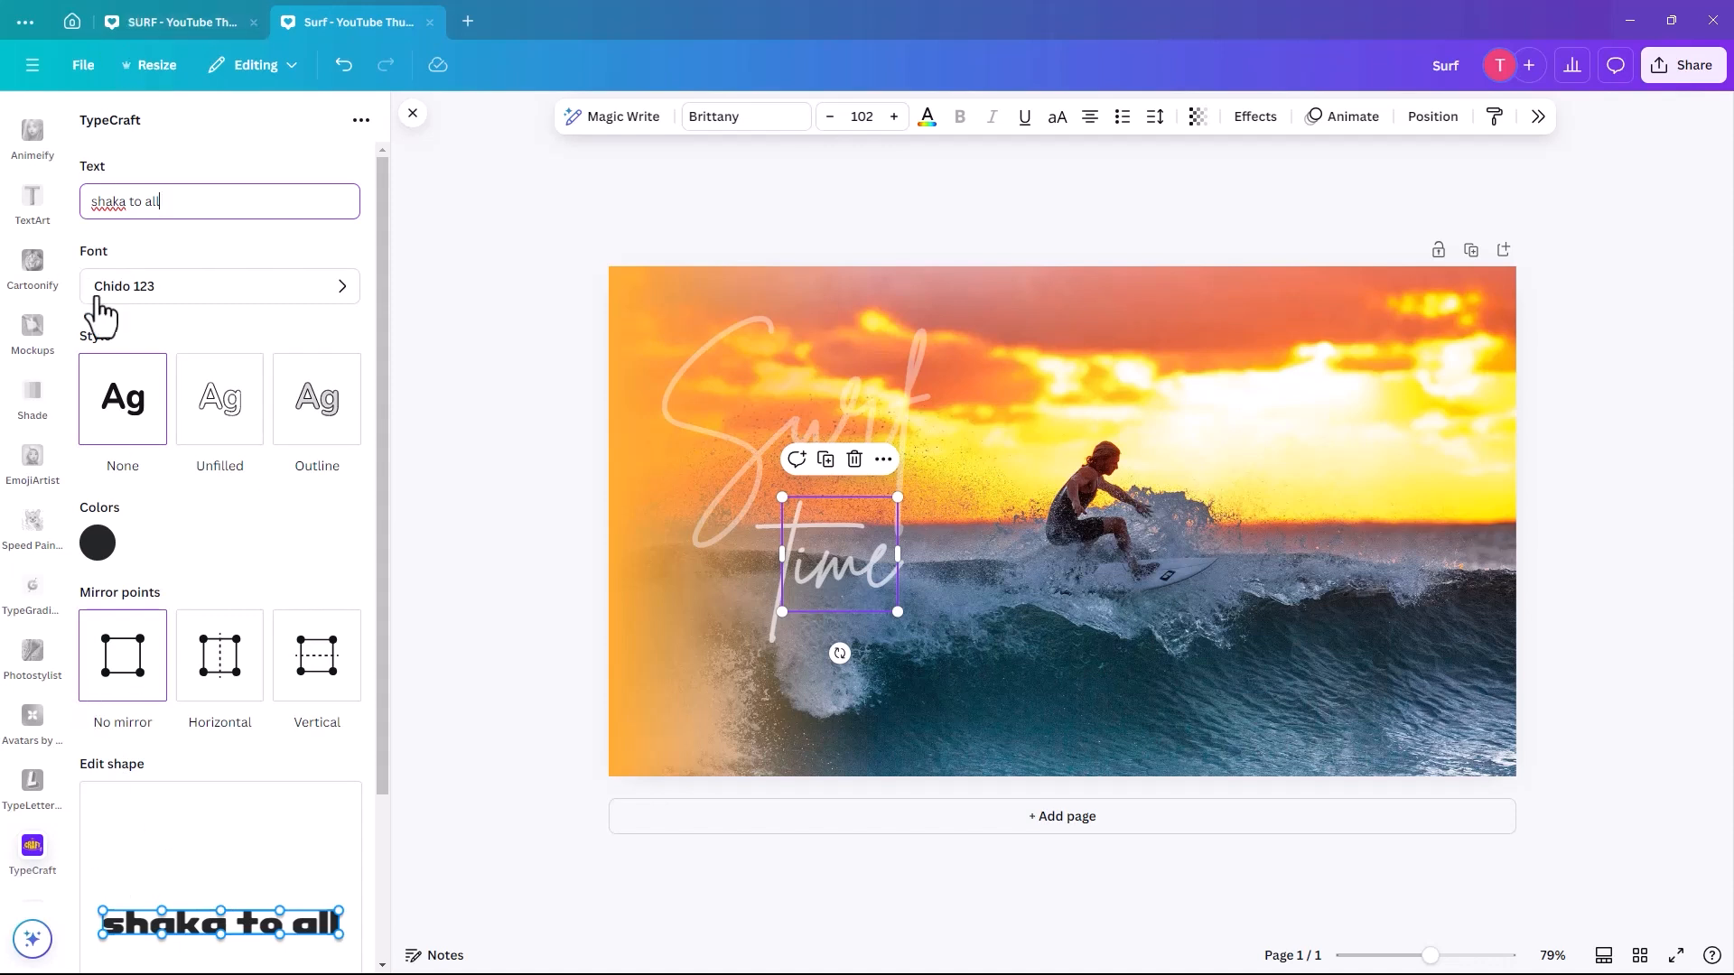
Step: Choose Adventure Script 123 as the font for the "shaka to all" lettering
{"action": "left_click", "coordinate": [147, 290]}
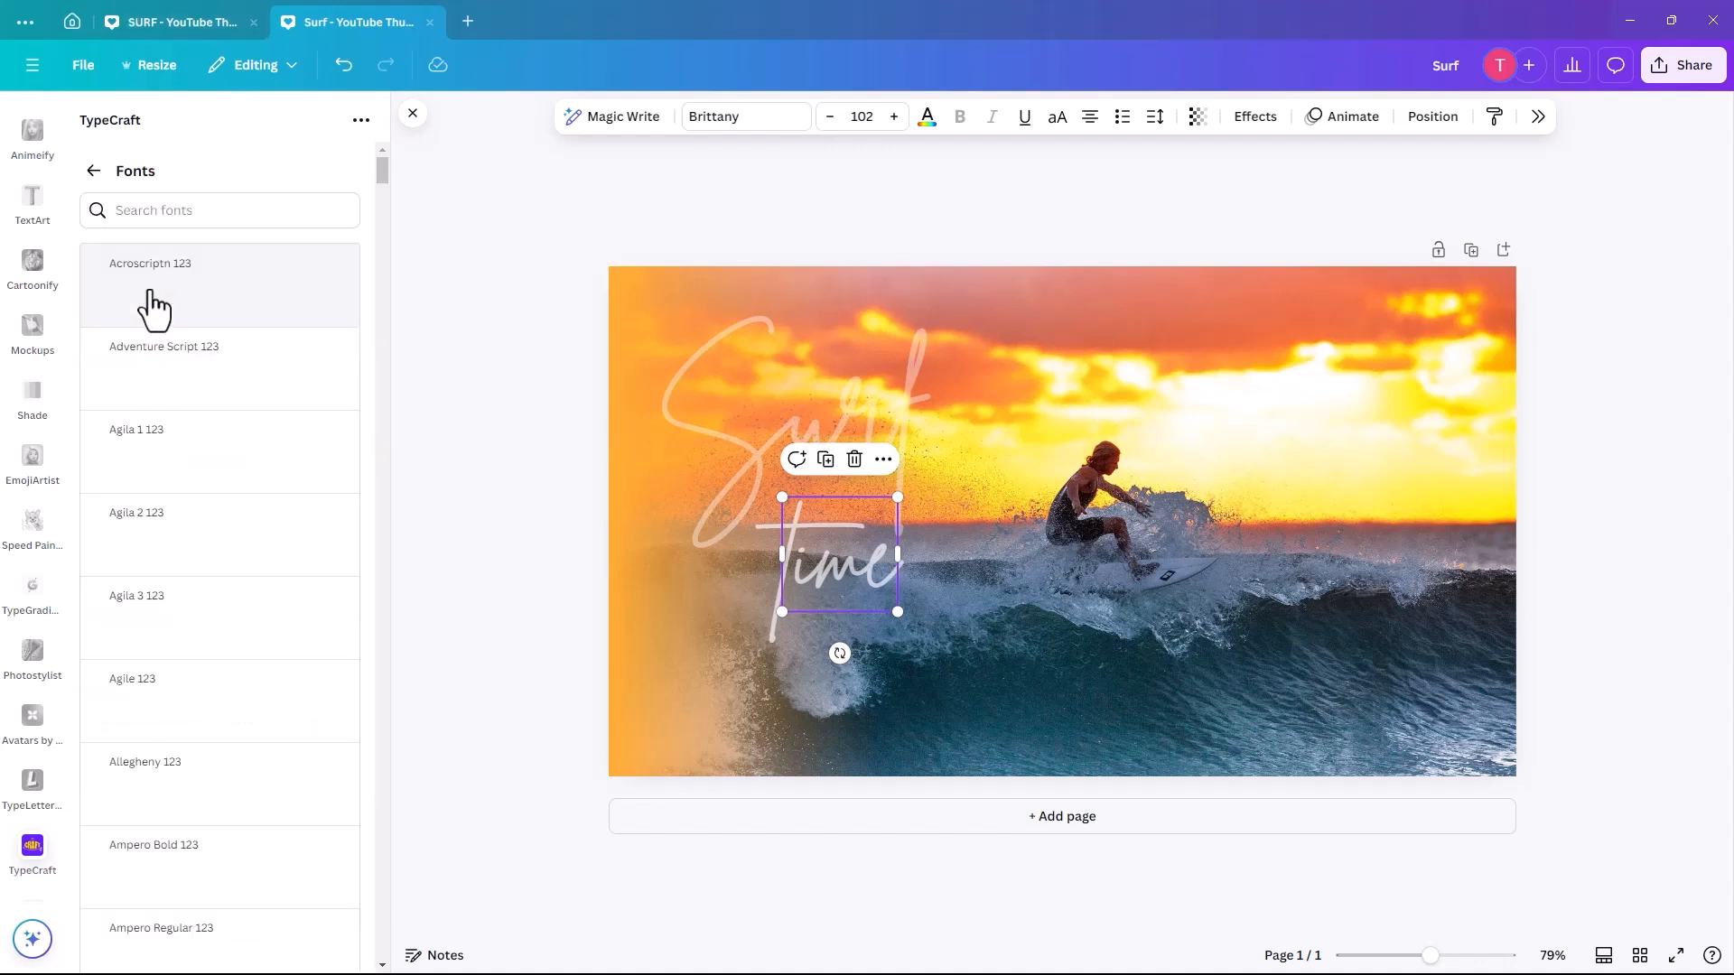
{"action": "left_click", "coordinate": [188, 394]}
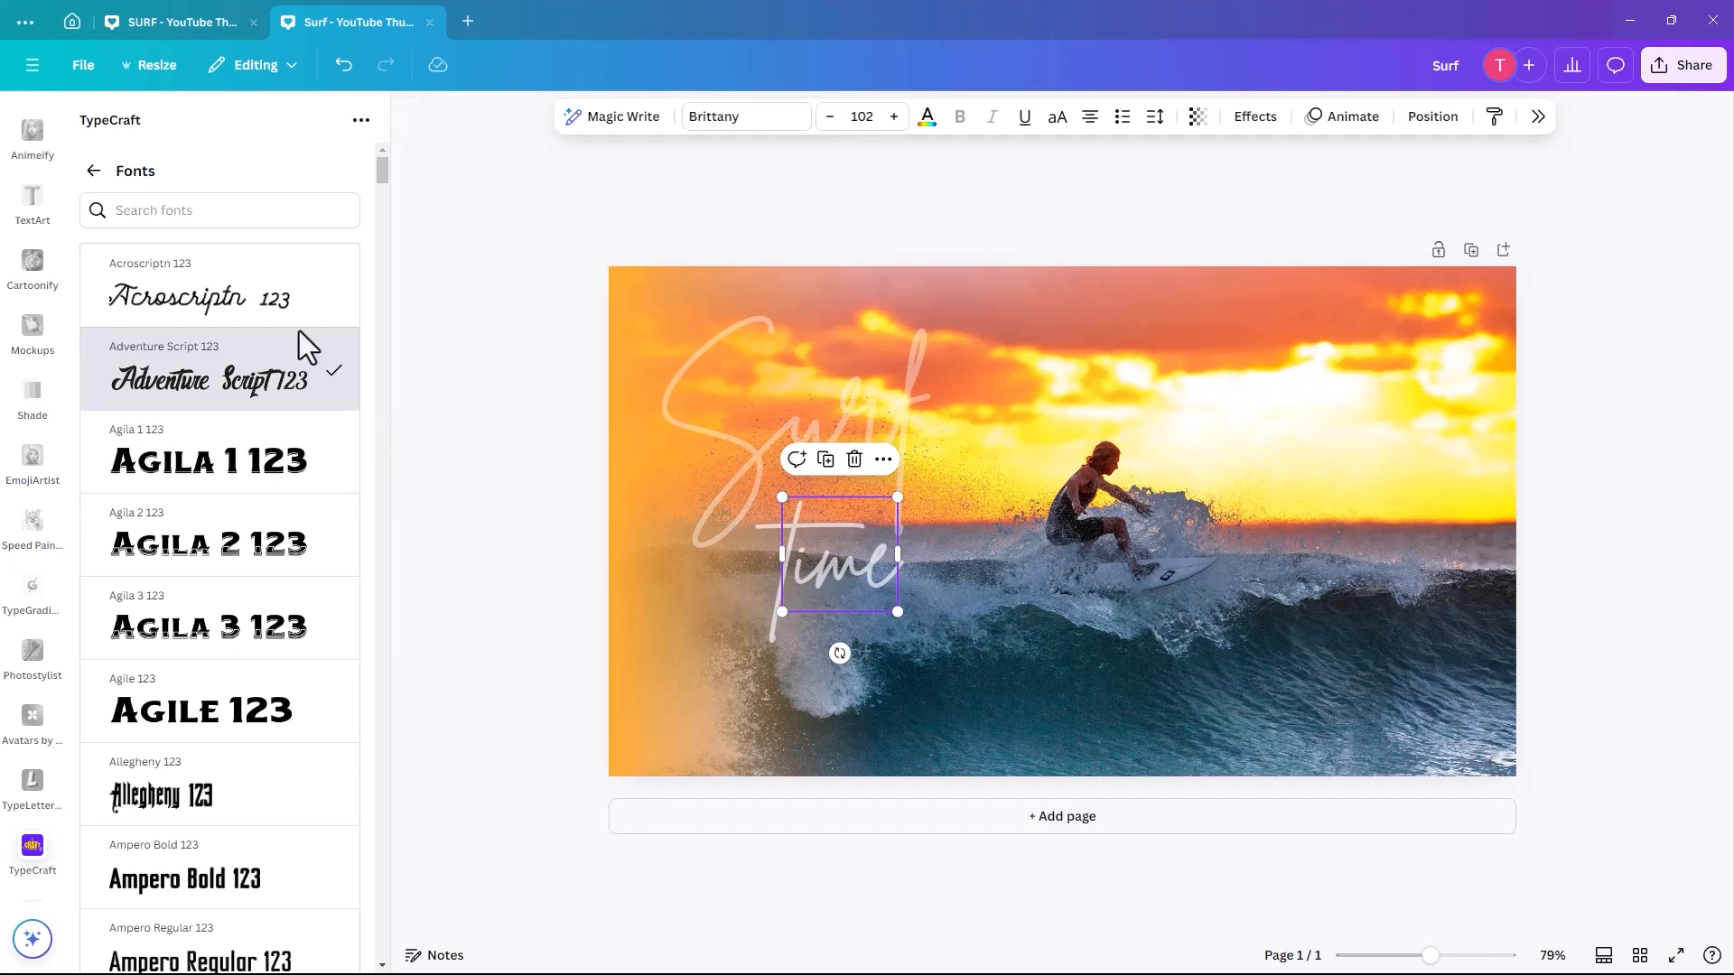
{"action": "left_click", "coordinate": [90, 170]}
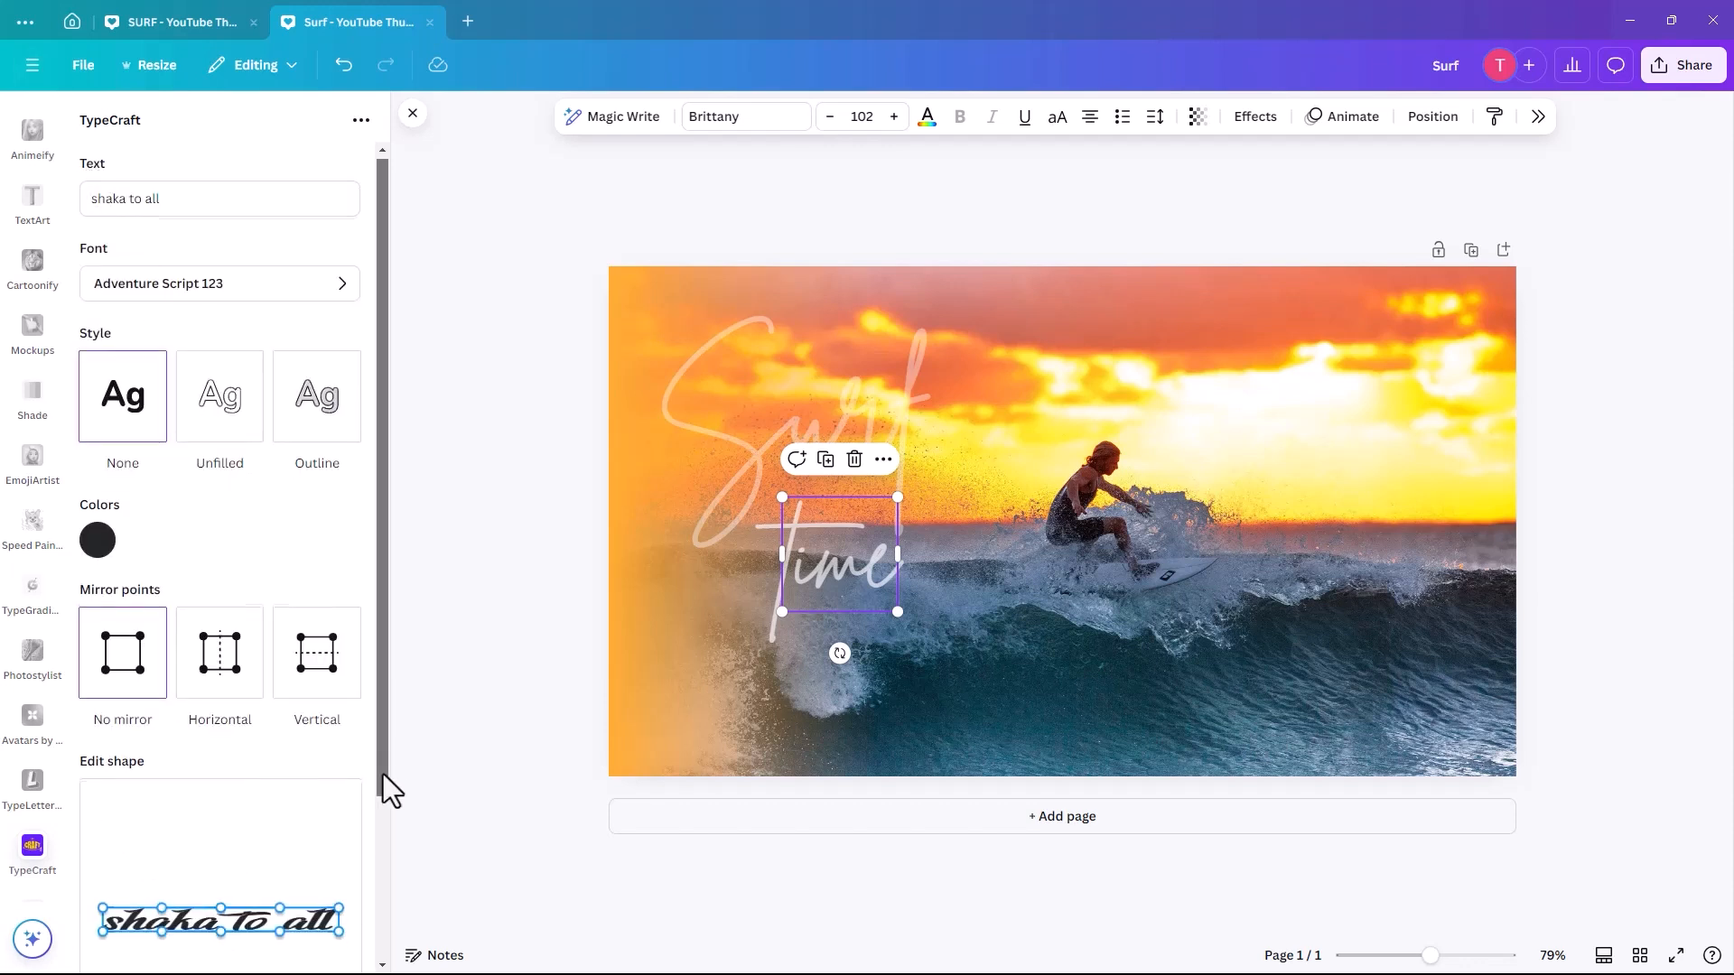
Step: Bend the "shaka to all" lettering into a wave, arching "shaka" upward and curving "to all" downward
{"action": "scroll", "coordinate": [383, 773], "scroll_direction": "down", "scroll_amount": 3}
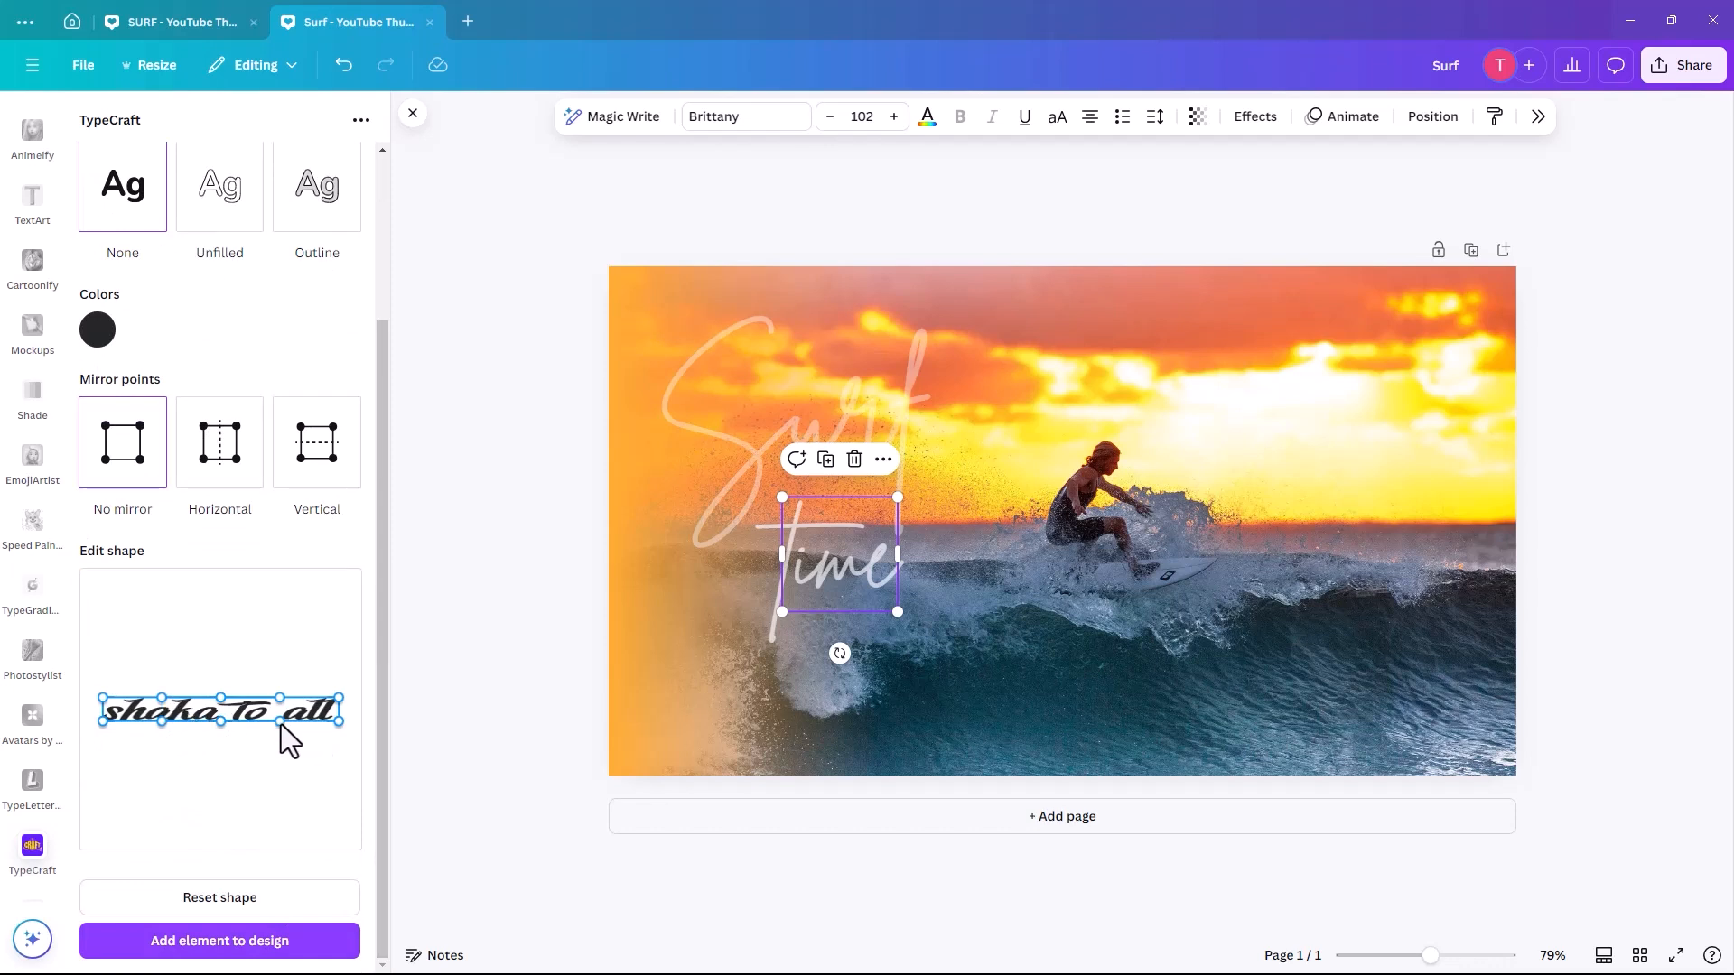
{"action": "left_click_drag", "start_coordinate": [280, 724], "coordinate": [284, 769]}
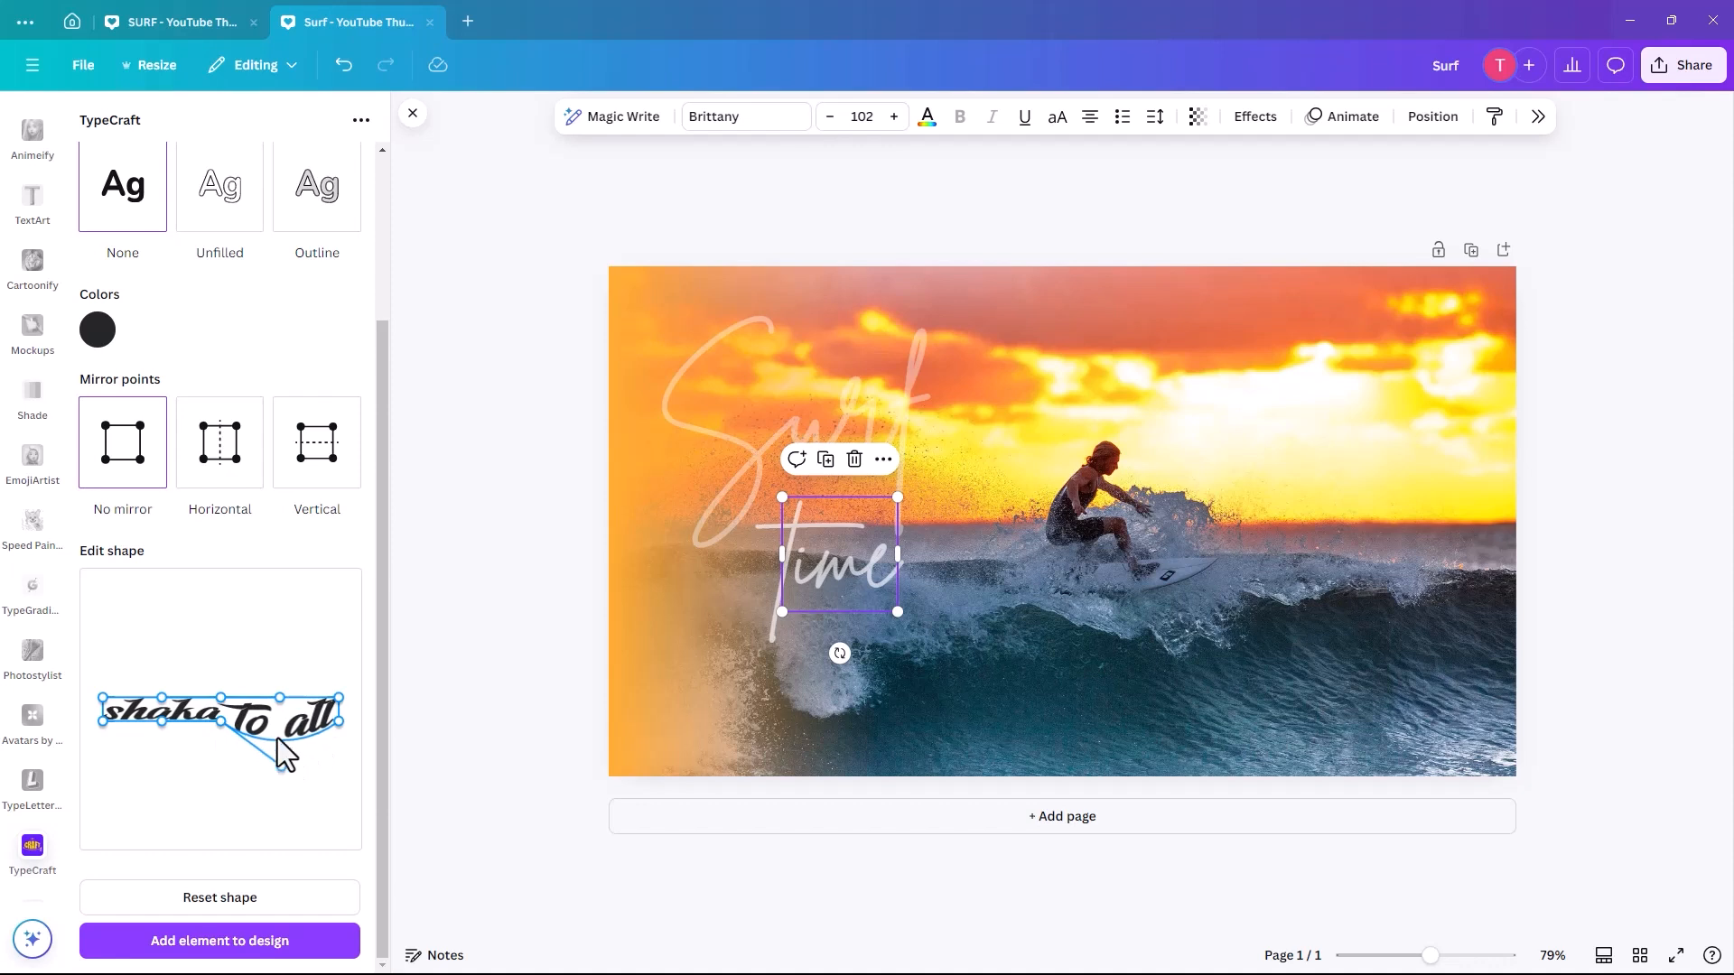
{"action": "left_click_drag", "start_coordinate": [278, 699], "coordinate": [278, 716]}
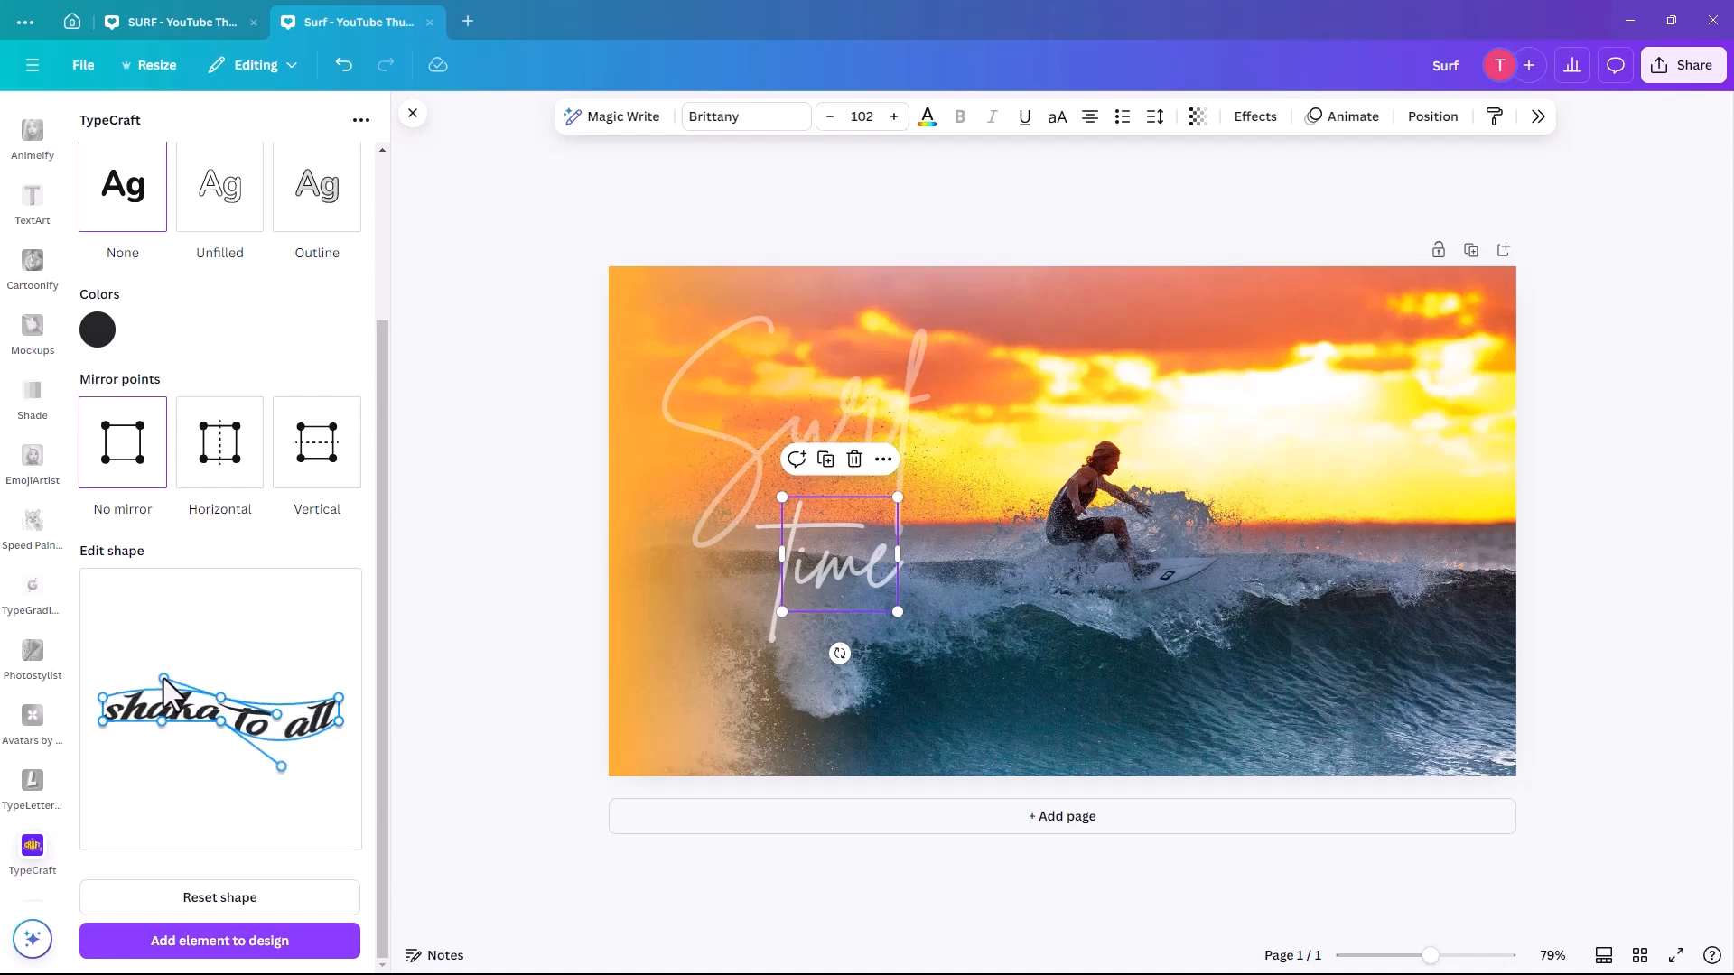
{"action": "left_click_drag", "start_coordinate": [163, 695], "coordinate": [166, 650]}
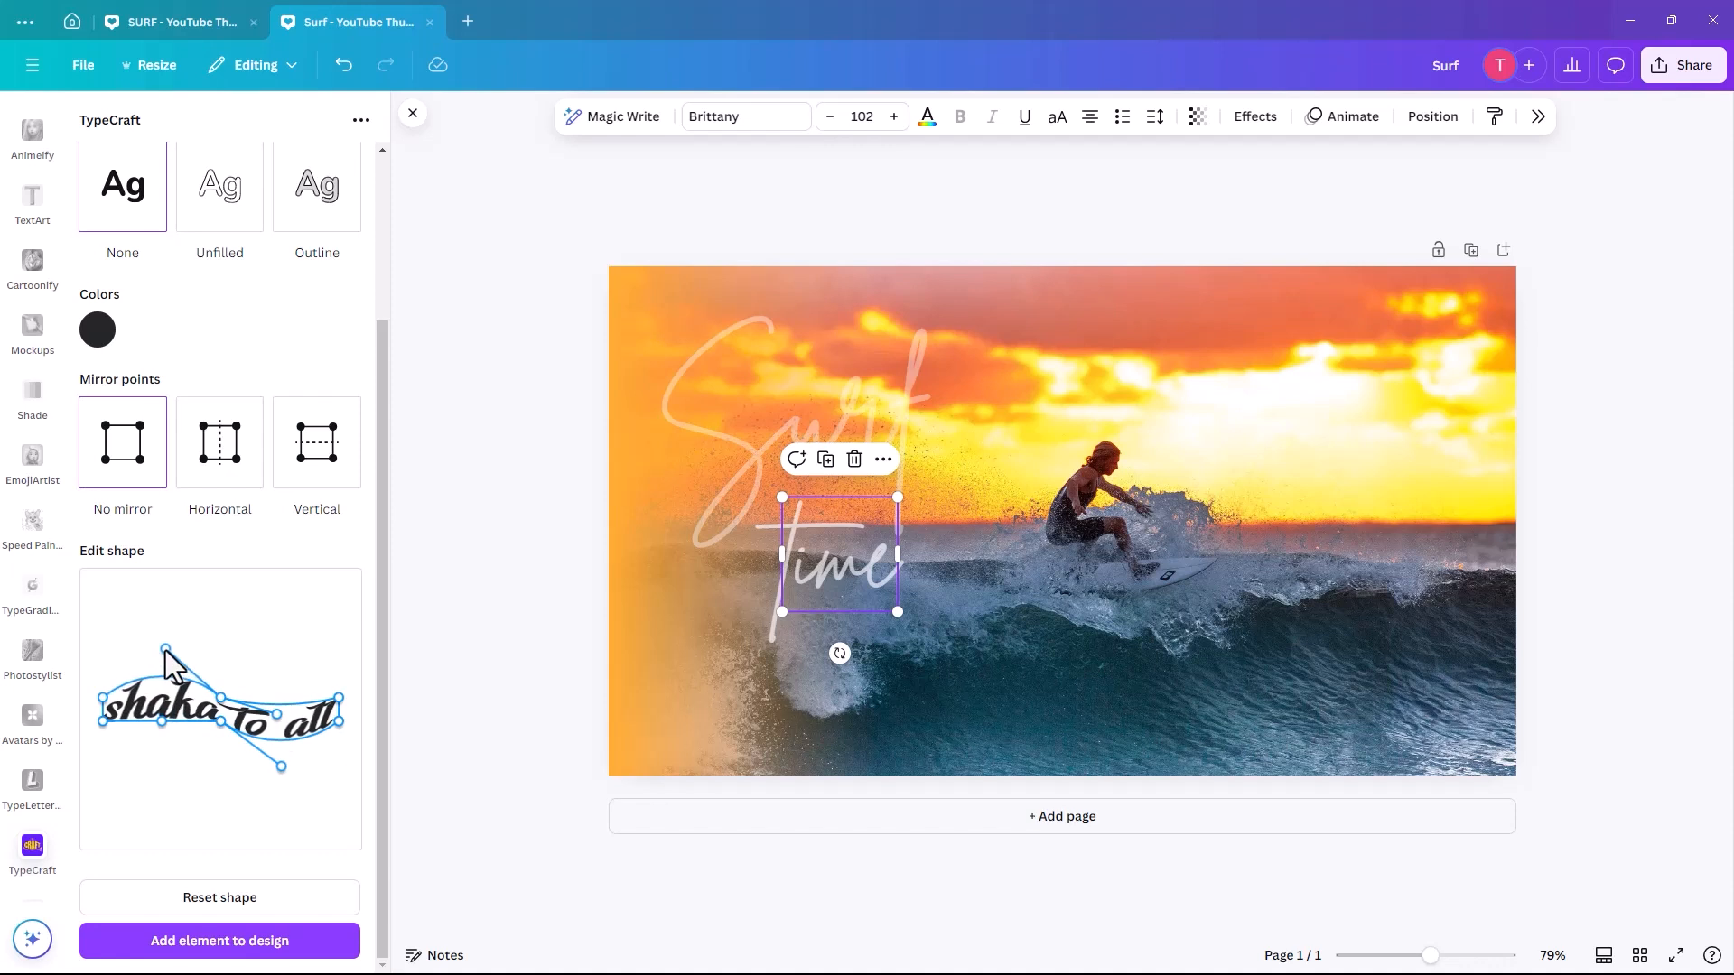
{"action": "left_click_drag", "start_coordinate": [160, 723], "coordinate": [160, 692]}
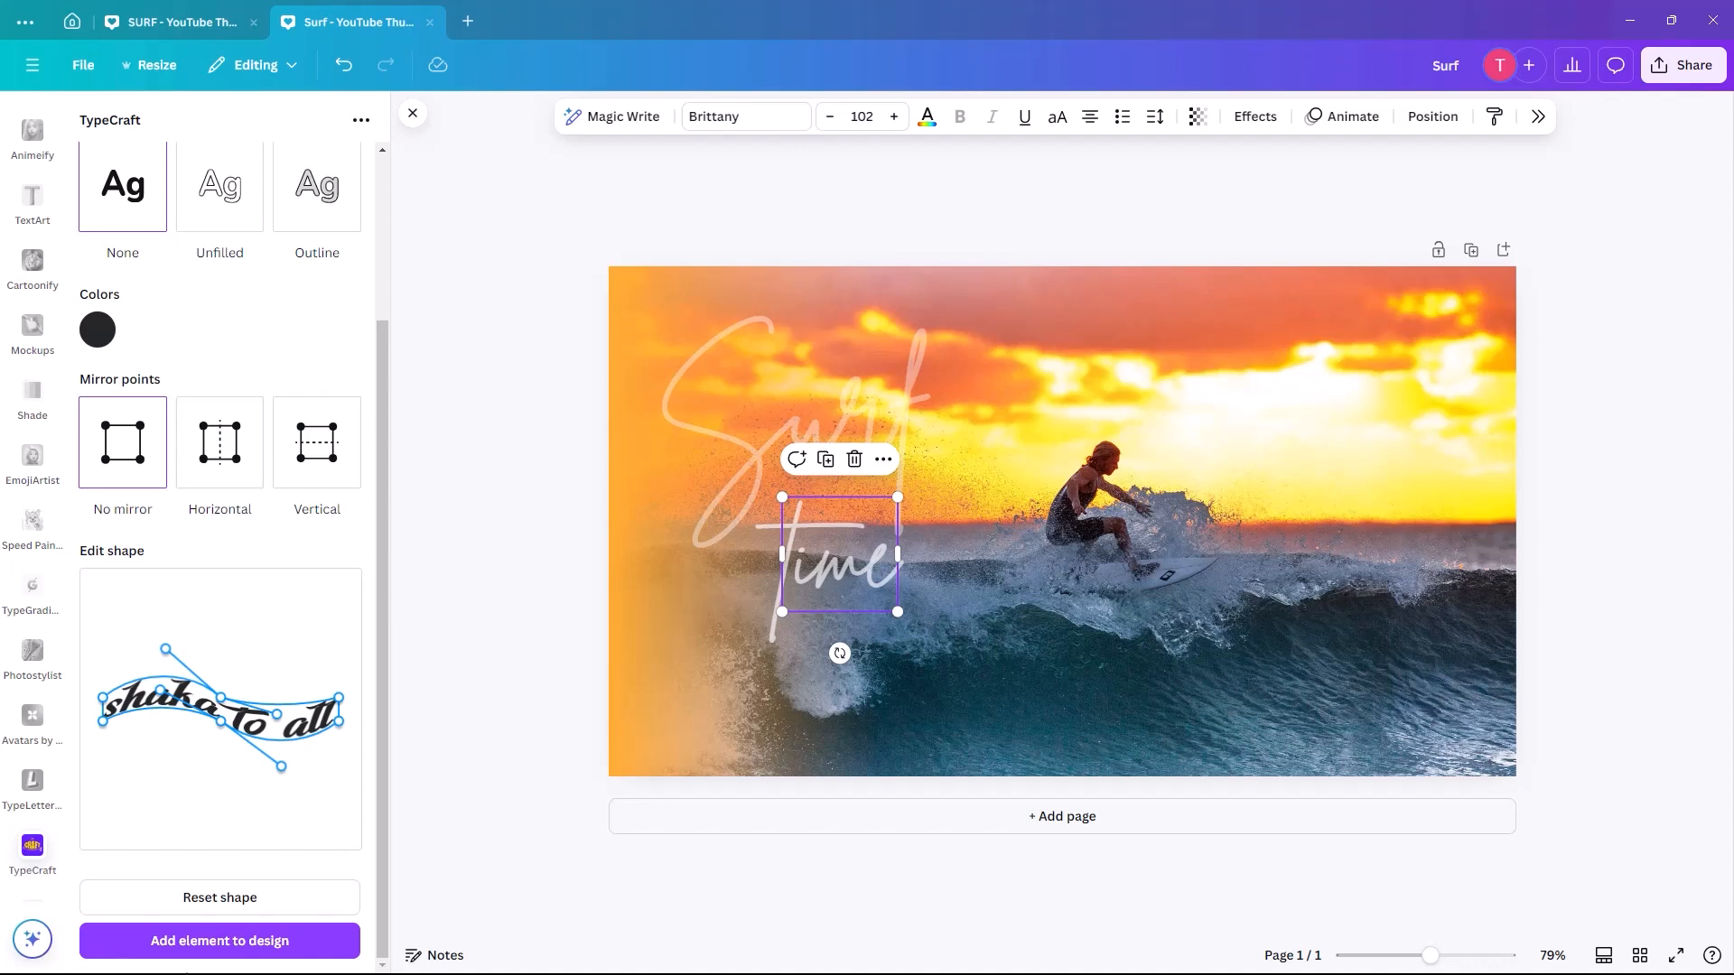
Step: Colour the wavy lettering white (#FFFFFF) and add it to the thumbnail
{"action": "left_click", "coordinate": [97, 331]}
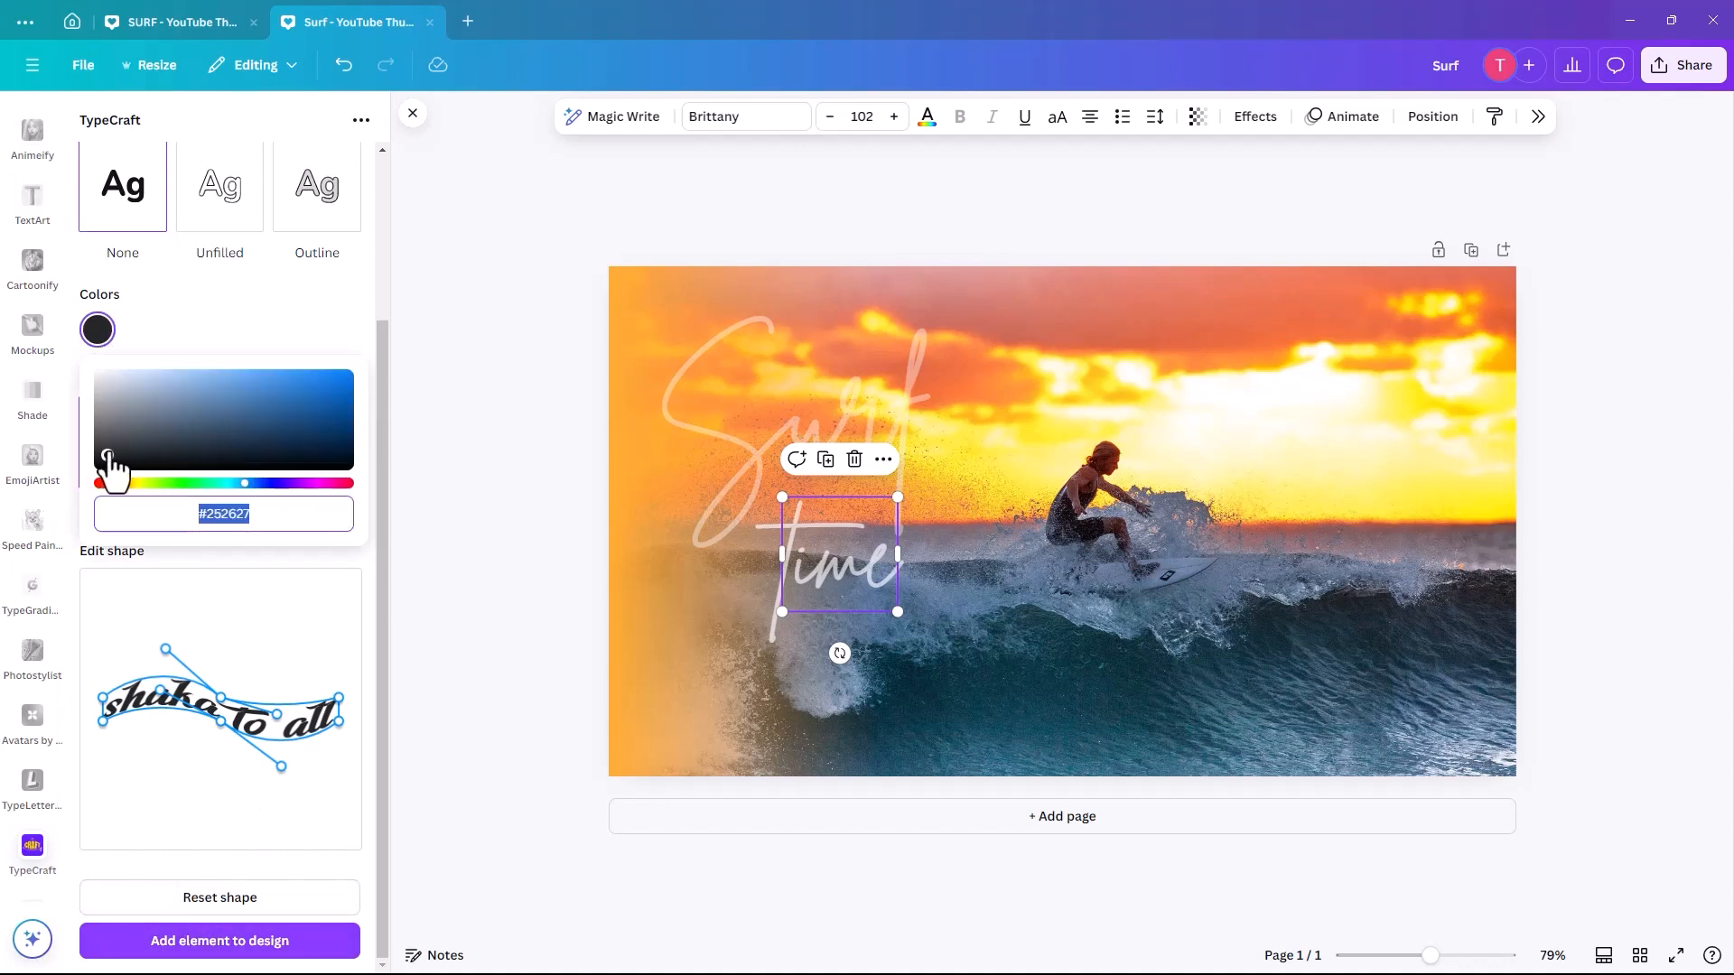
{"action": "left_click_drag", "start_coordinate": [110, 465], "coordinate": [98, 372]}
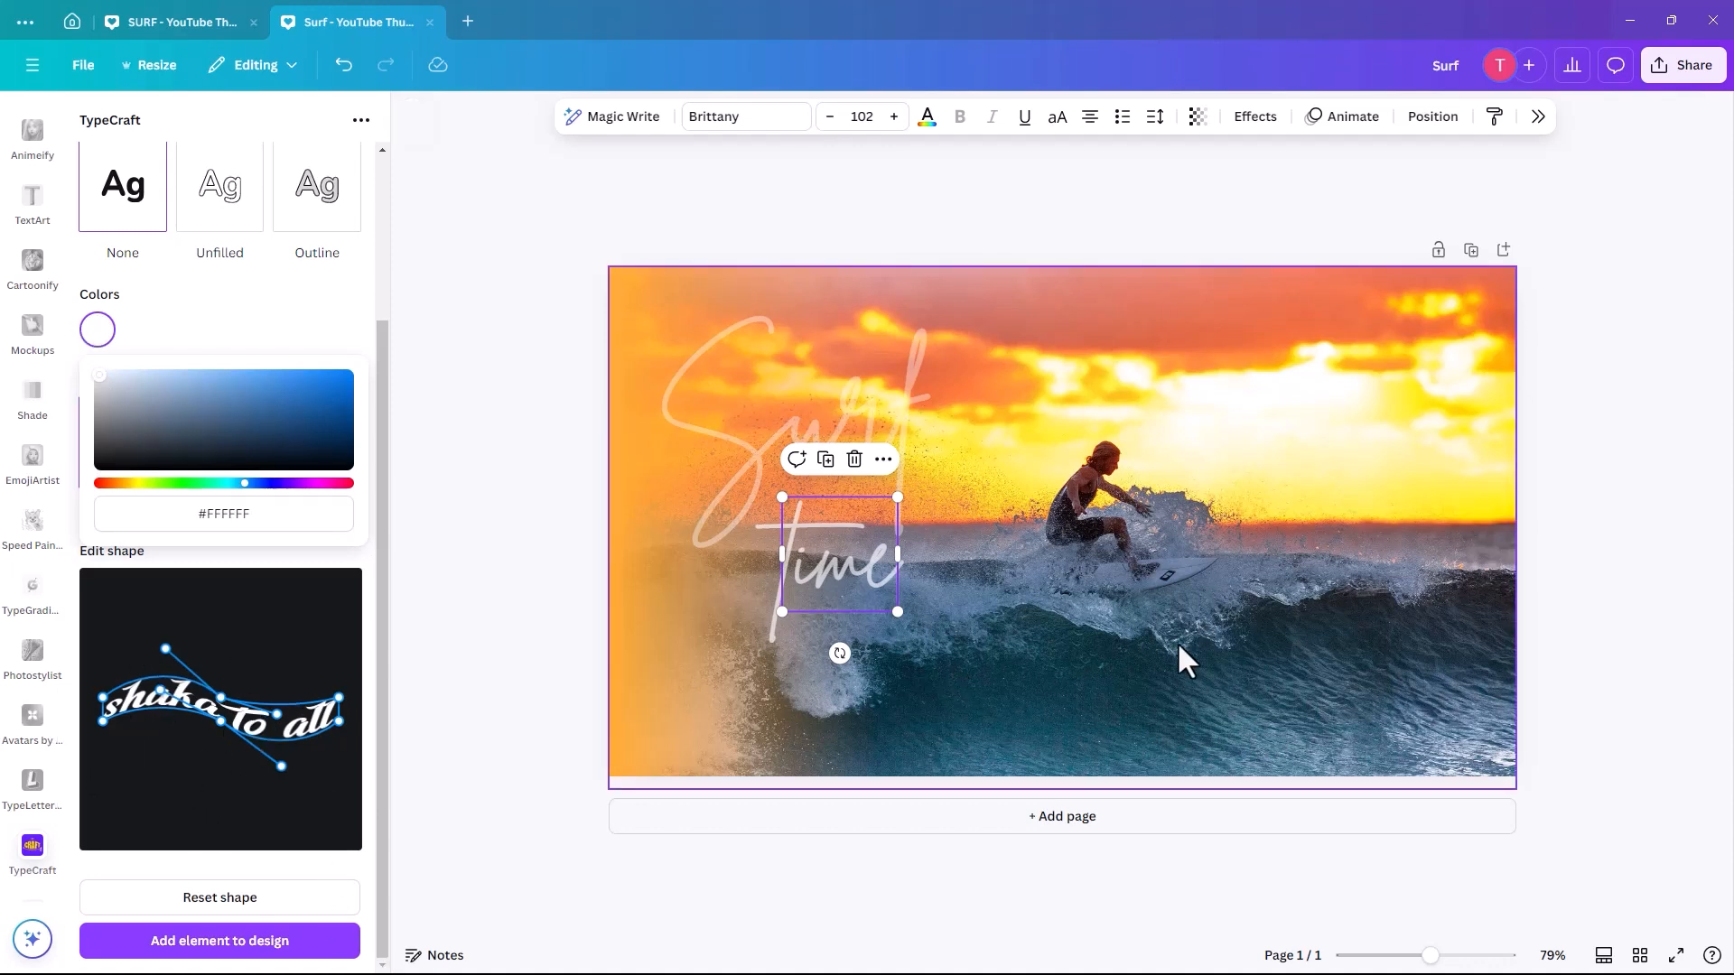
{"action": "left_click", "coordinate": [214, 944]}
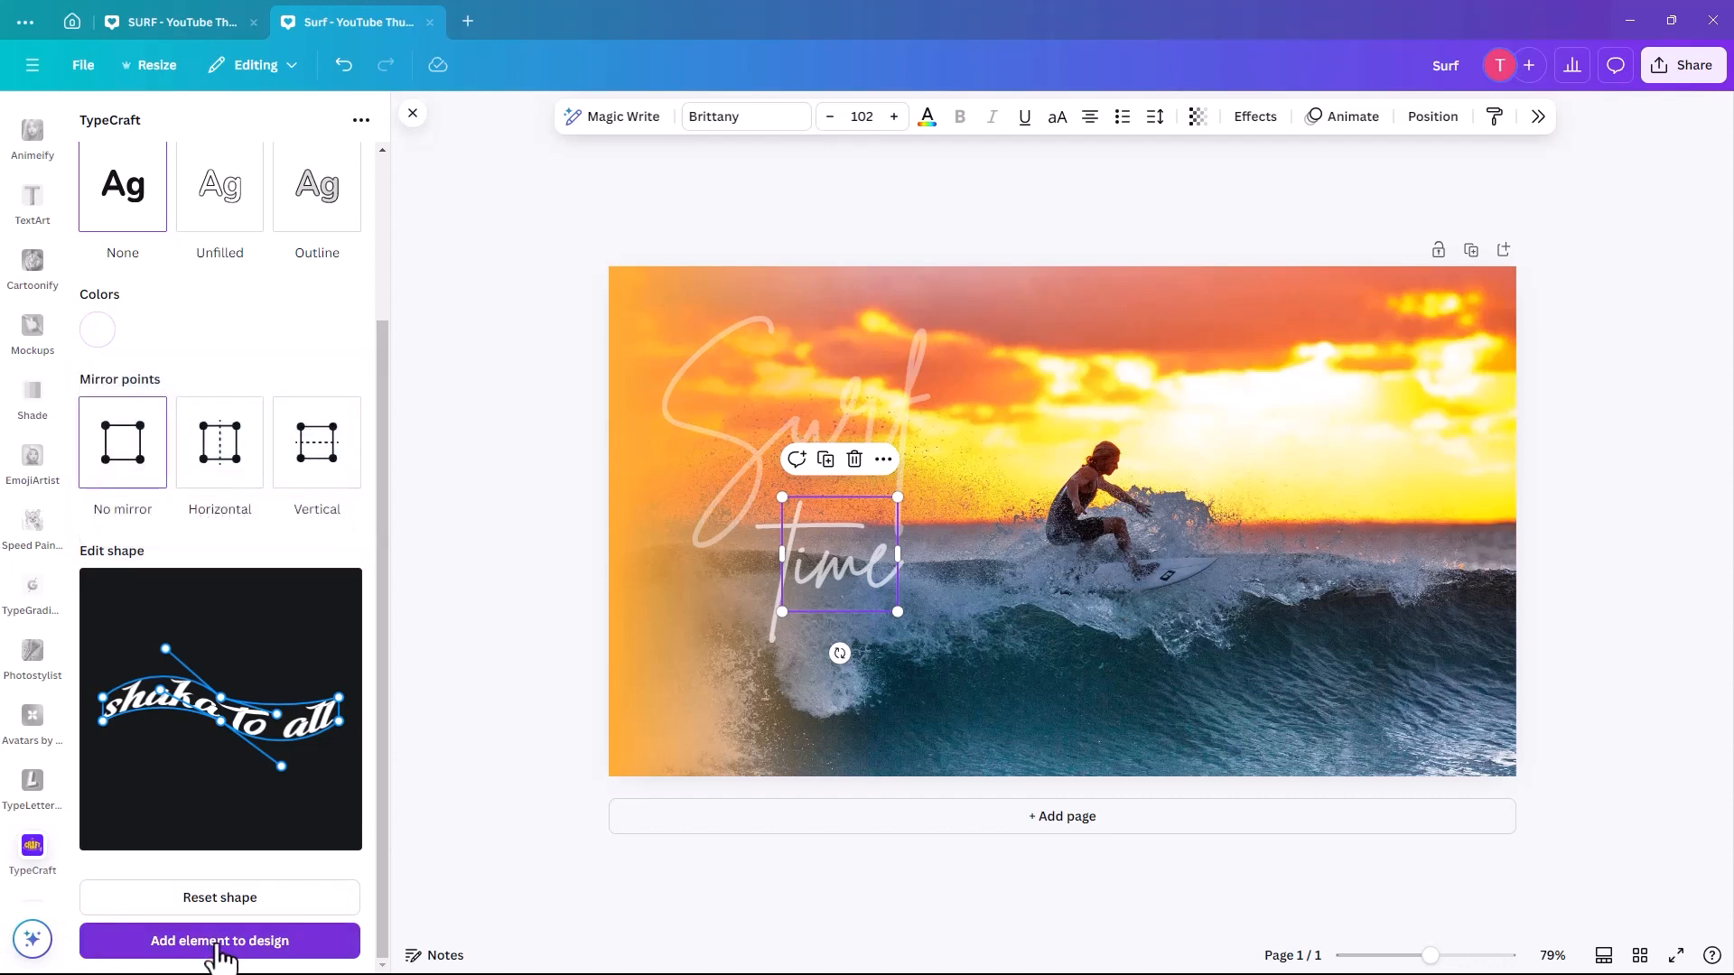
{"action": "left_click", "coordinate": [217, 943]}
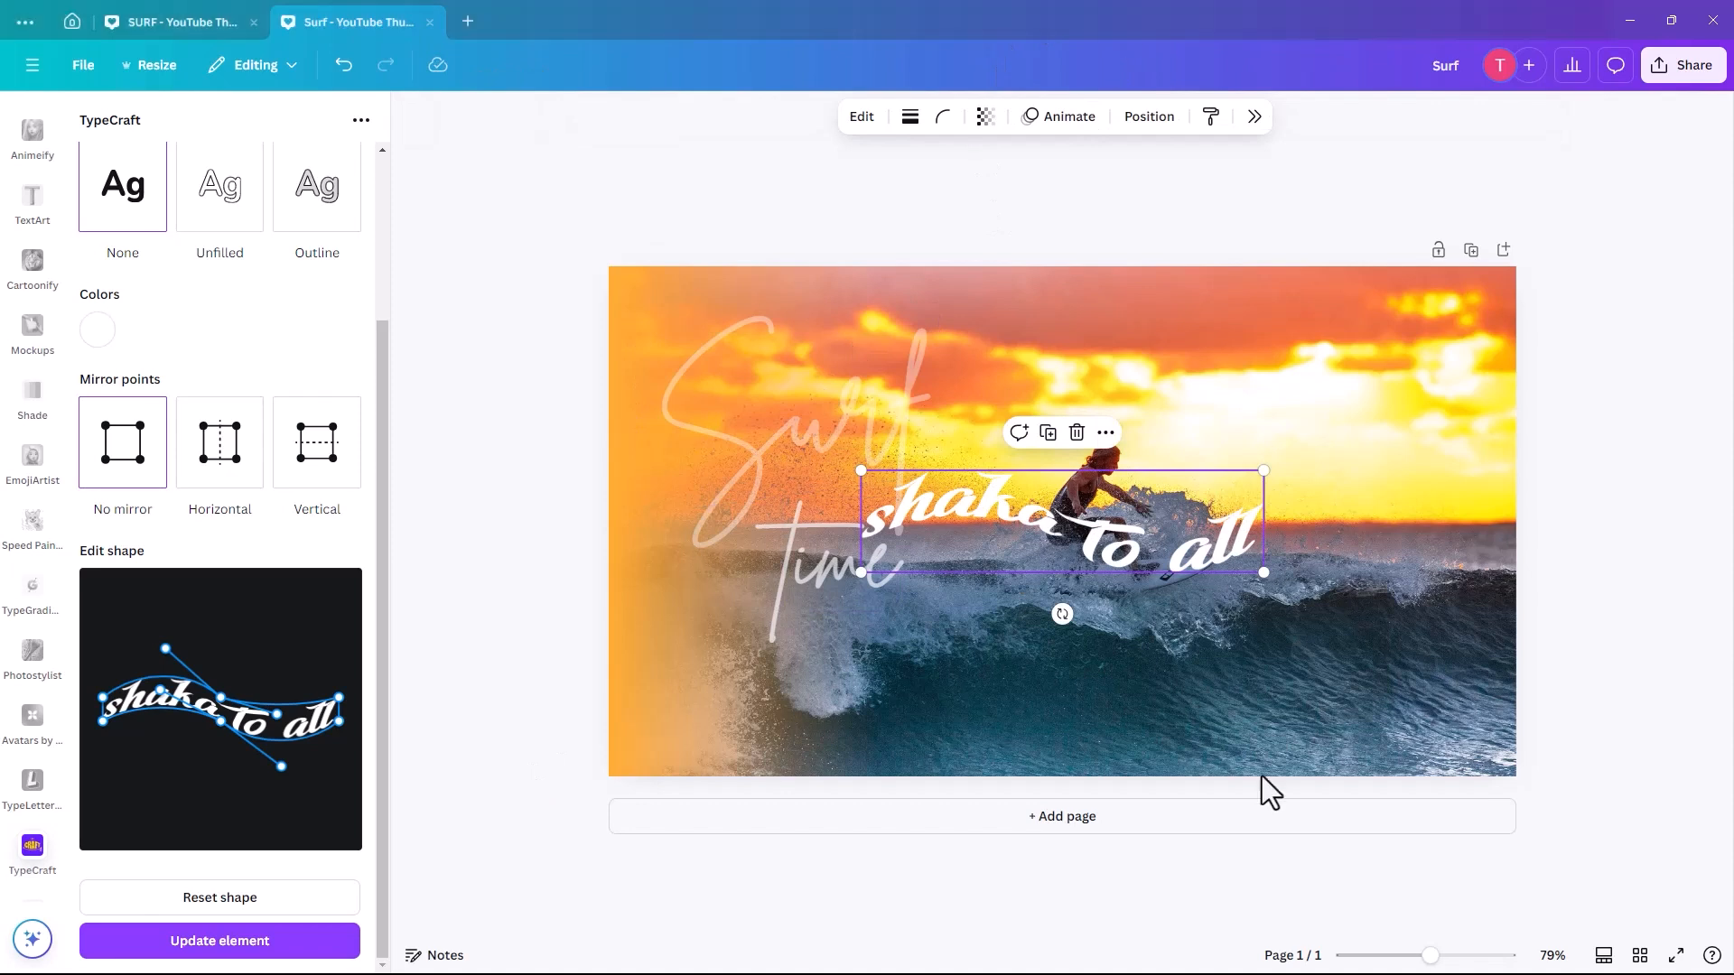
Step: Place the "shaka to all" lettering over the dark water below the surfer, slightly enlarged and tilted counterclockwise
{"action": "left_click_drag", "start_coordinate": [1045, 525], "coordinate": [1132, 691]}
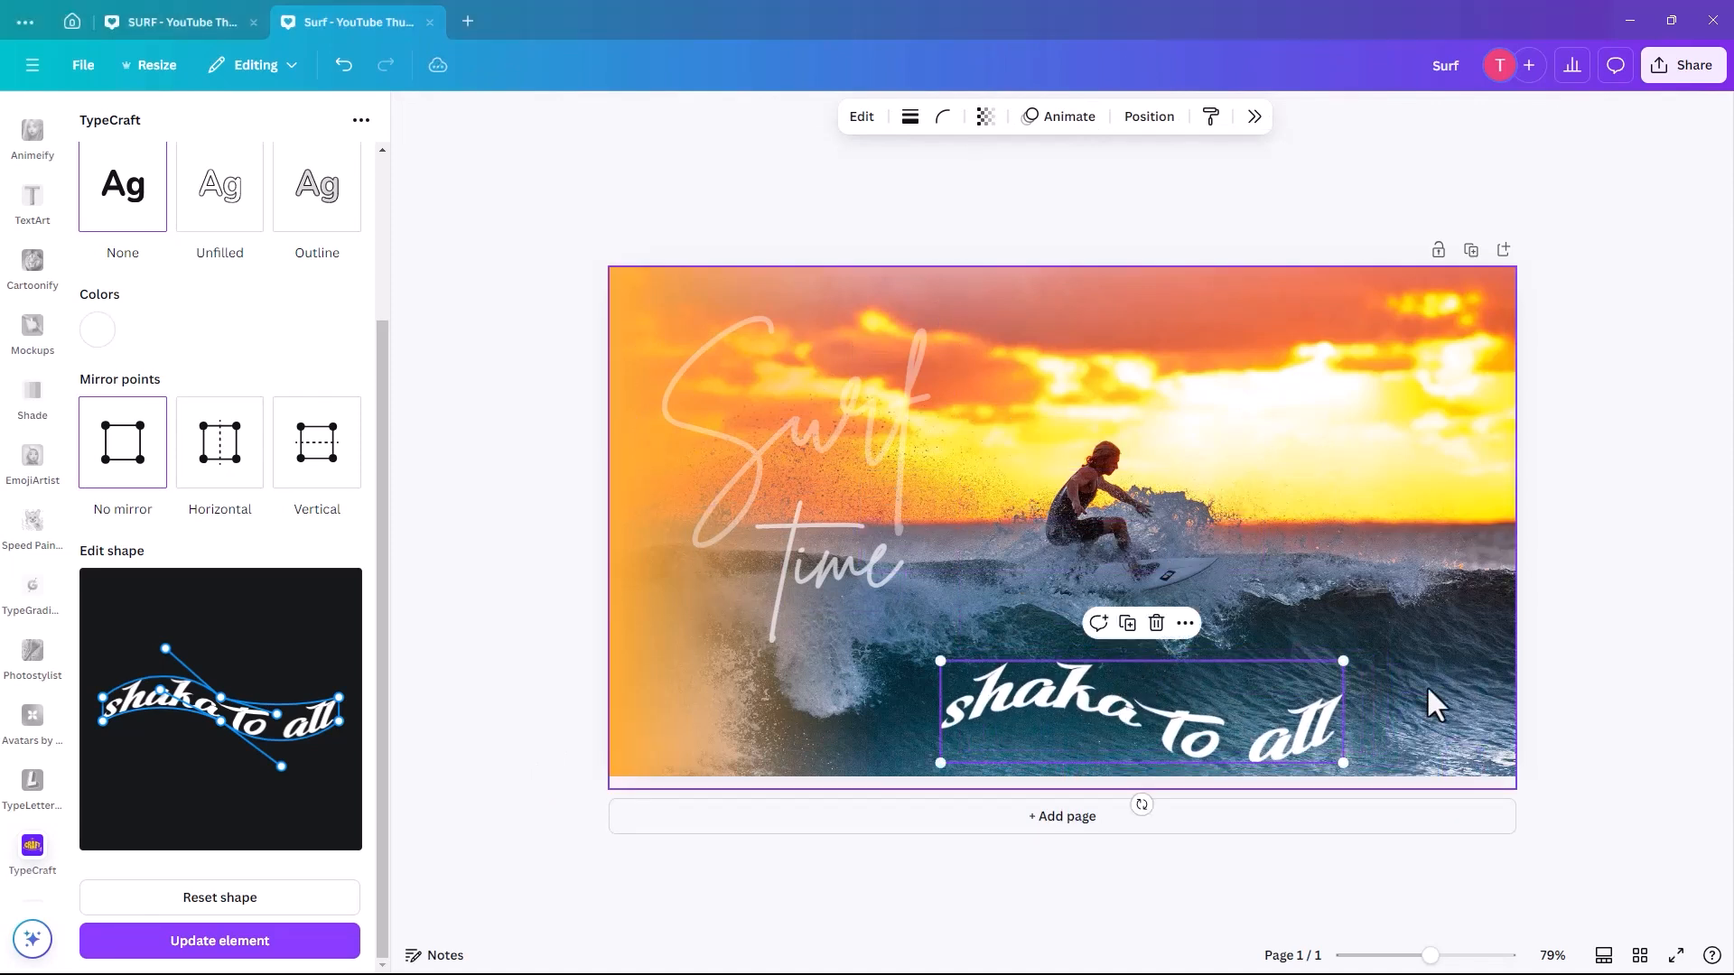
{"action": "left_click_drag", "start_coordinate": [1364, 644], "coordinate": [1417, 635]}
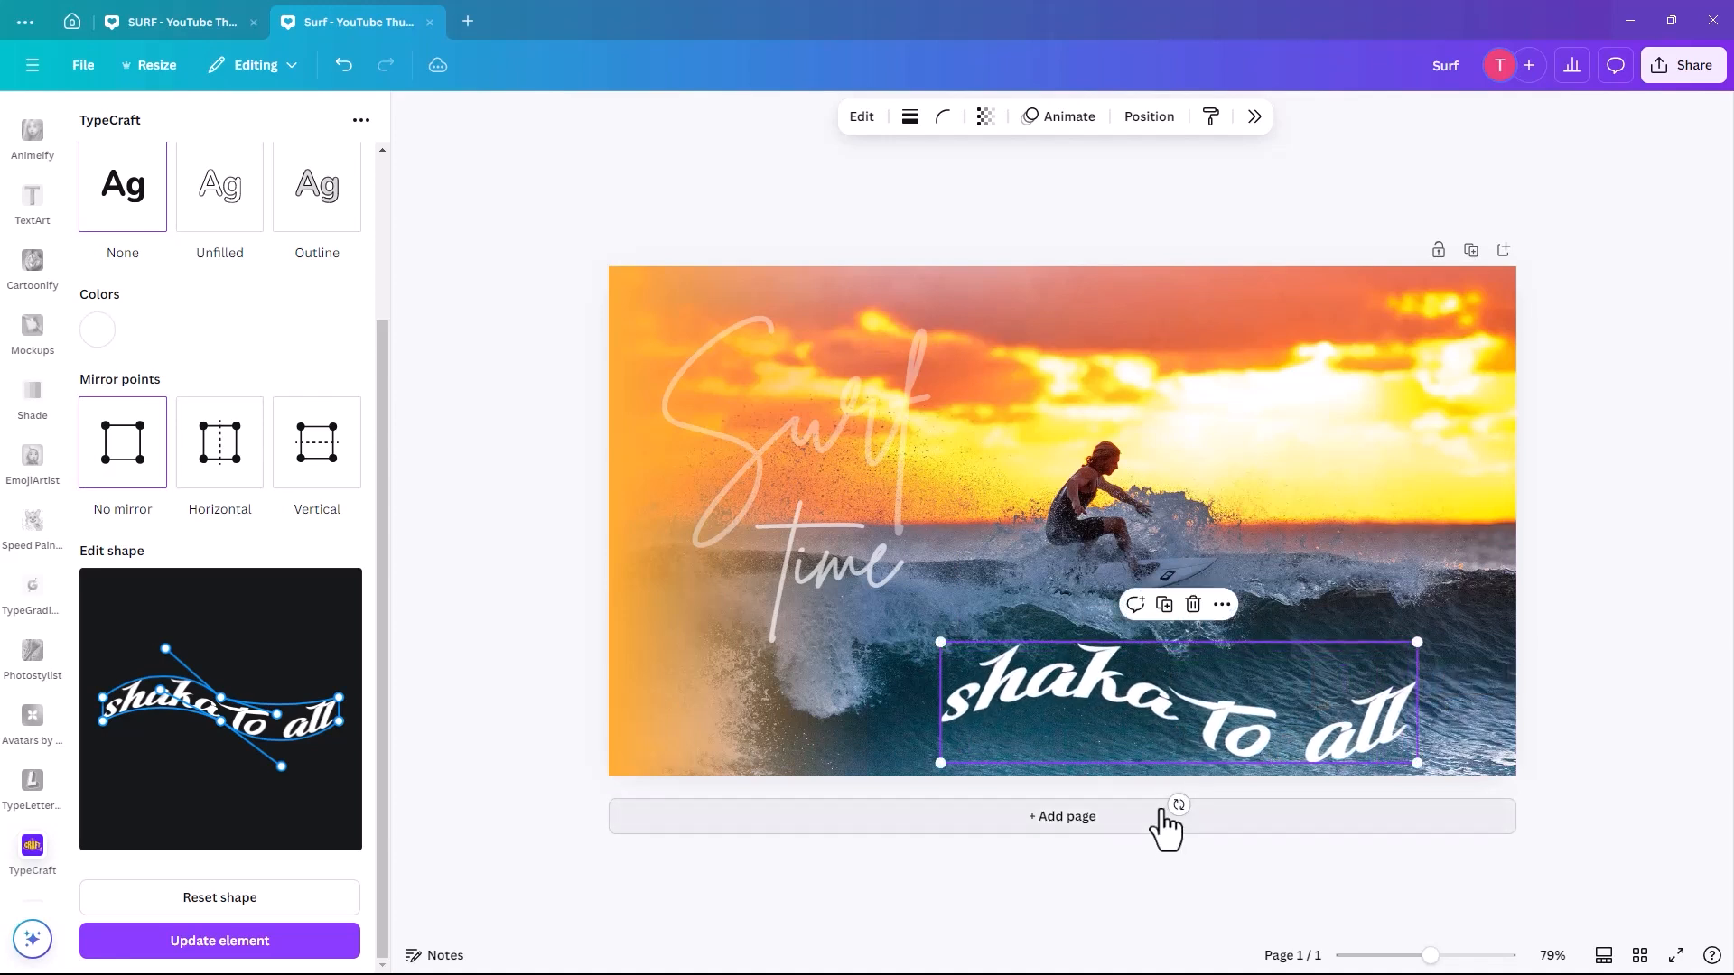
{"action": "left_click_drag", "start_coordinate": [1177, 800], "coordinate": [1195, 800]}
{"action": "mouse_move", "coordinate": [1141, 719]}
{"action": "left_mouse_down"}
{"action": "mouse_move", "coordinate": [1115, 719]}
{"action": "mouse_move", "coordinate": [1129, 715]}
{"action": "left_mouse_up"}
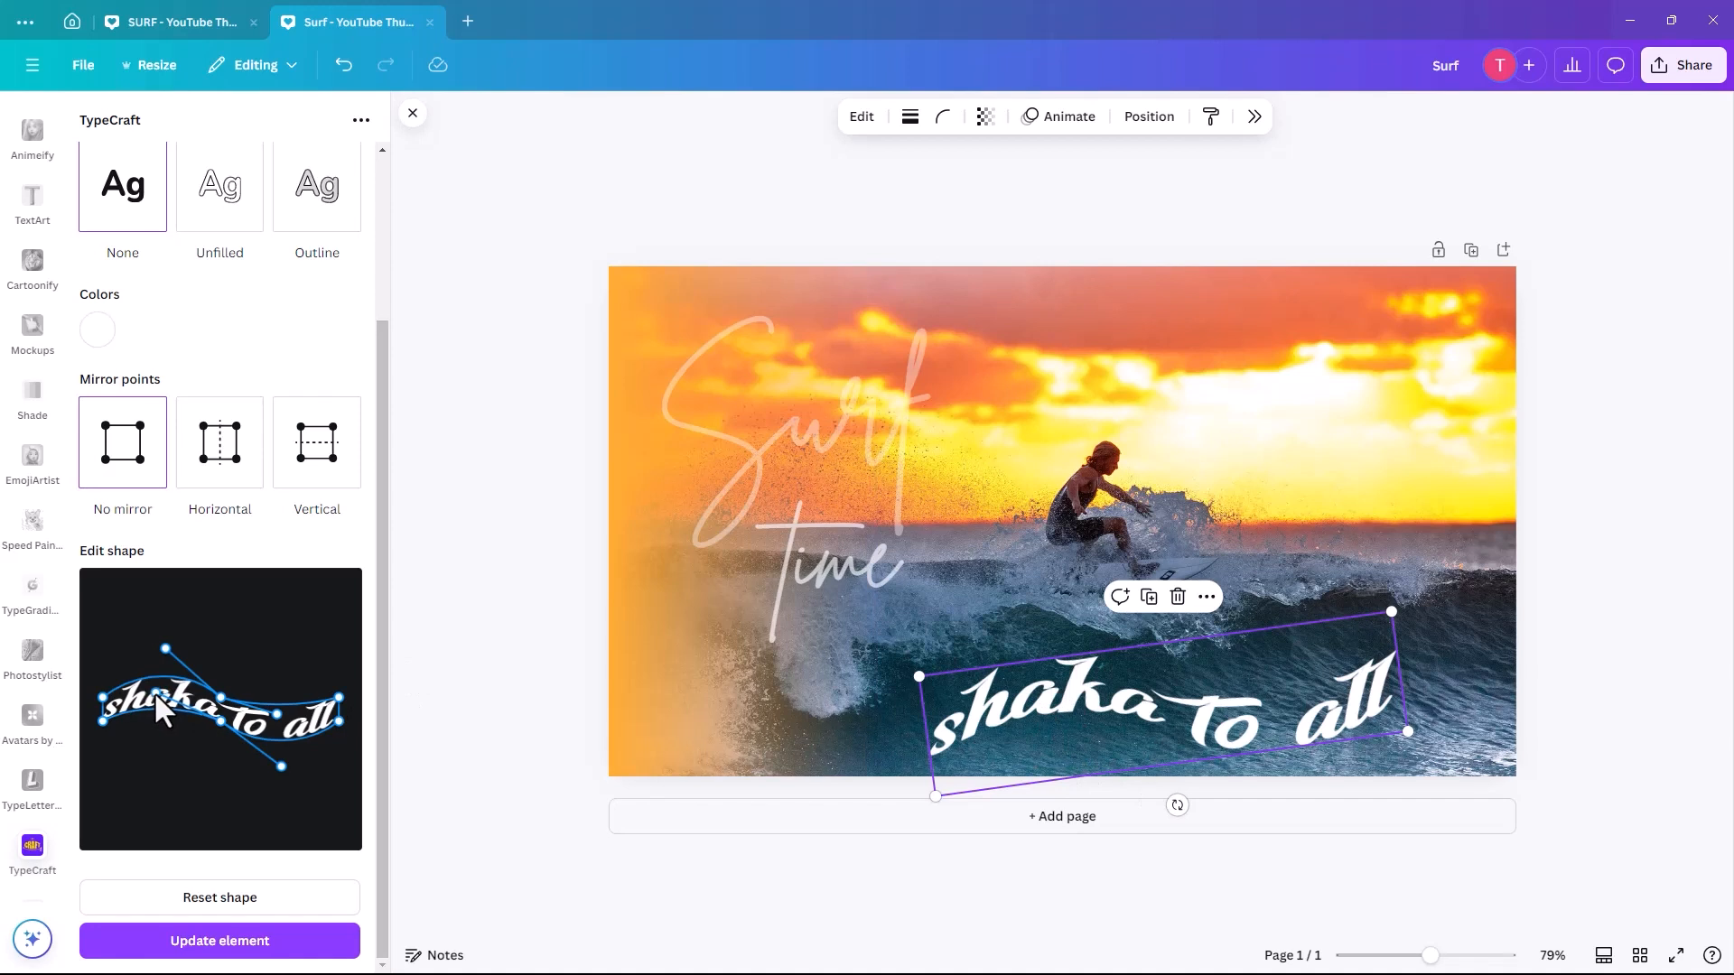
Step: Refine the lettering's curve around "shaka", update it in the design and nudge it slightly within the wave
{"action": "left_click_drag", "start_coordinate": [154, 692], "coordinate": [154, 654]}
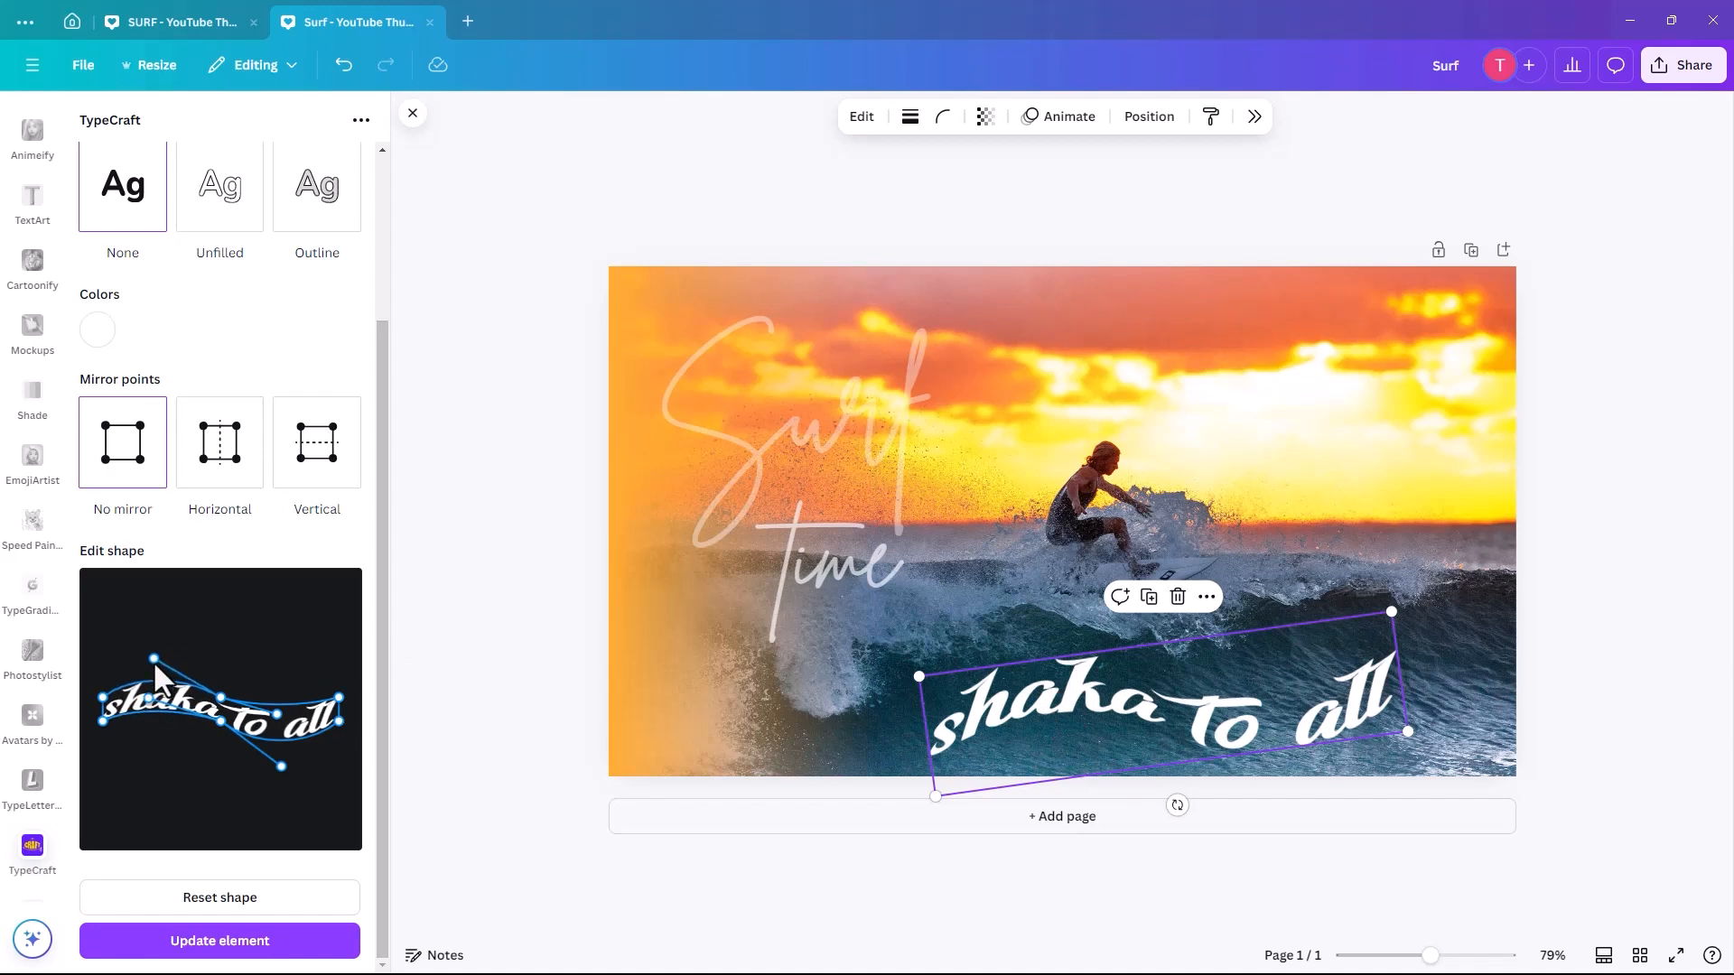
{"action": "left_click_drag", "start_coordinate": [213, 719], "coordinate": [197, 718]}
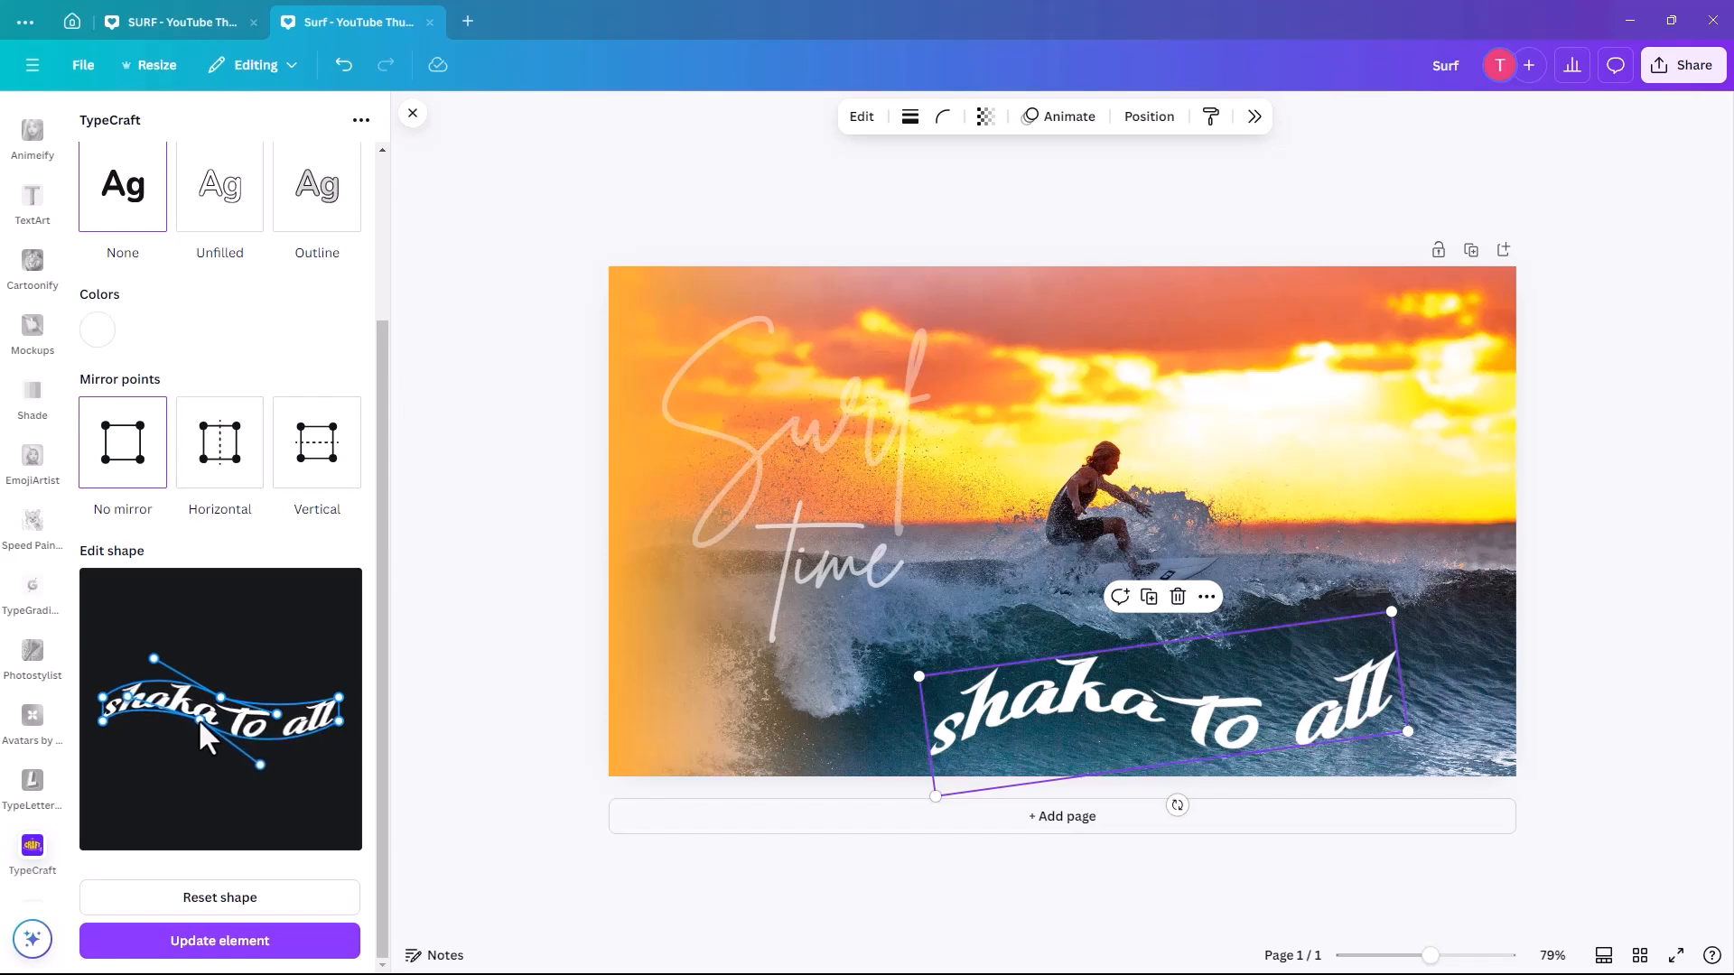
{"action": "left_click", "coordinate": [196, 941]}
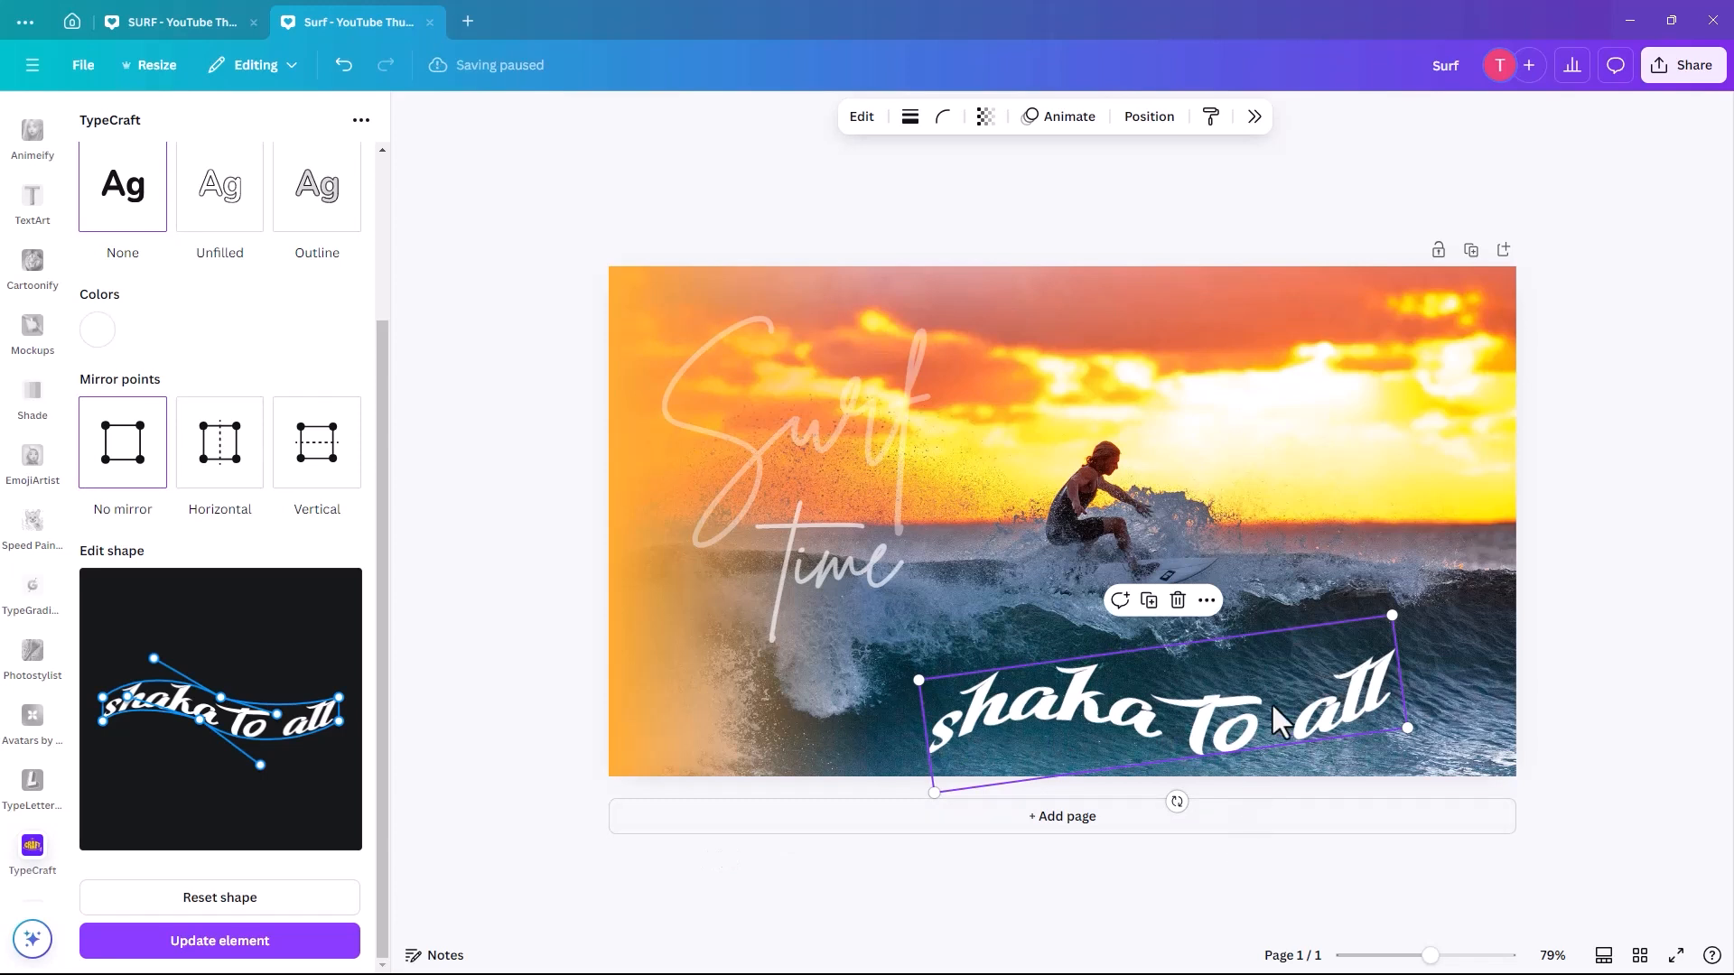
{"action": "left_click_drag", "start_coordinate": [1223, 728], "coordinate": [1222, 719]}
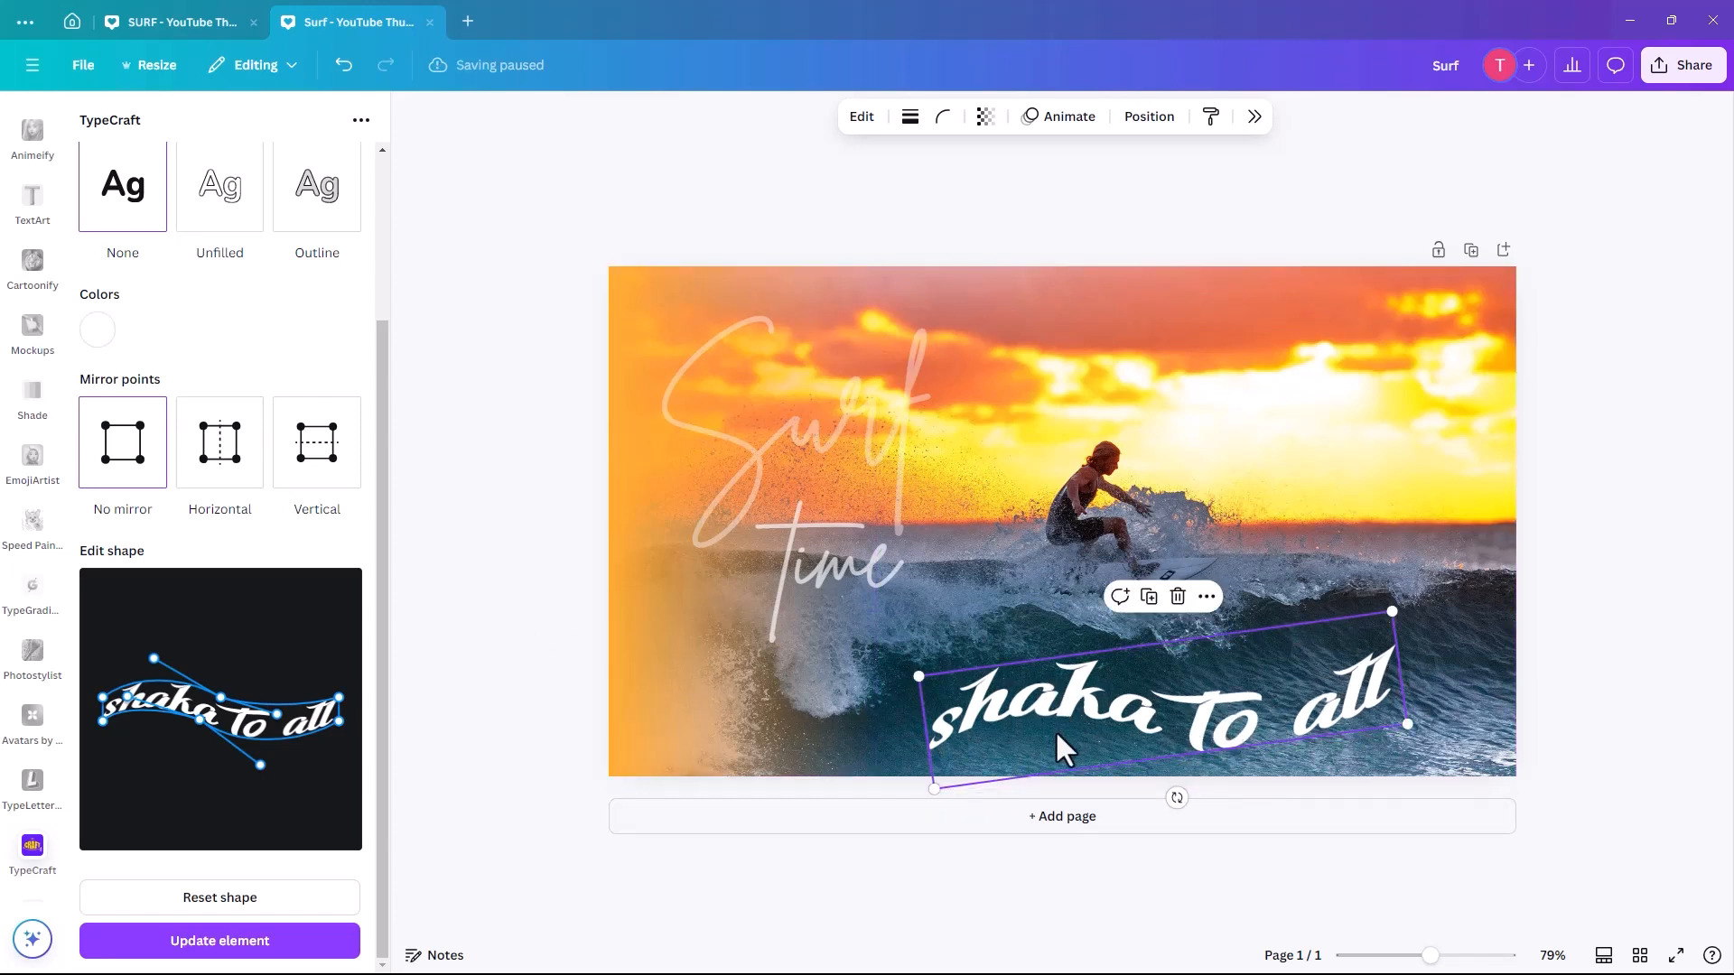
{"action": "mouse_move", "coordinate": [1050, 730]}
{"action": "left_mouse_down"}
{"action": "mouse_move", "coordinate": [1045, 746]}
{"action": "mouse_move", "coordinate": [1055, 729]}
{"action": "left_mouse_up"}
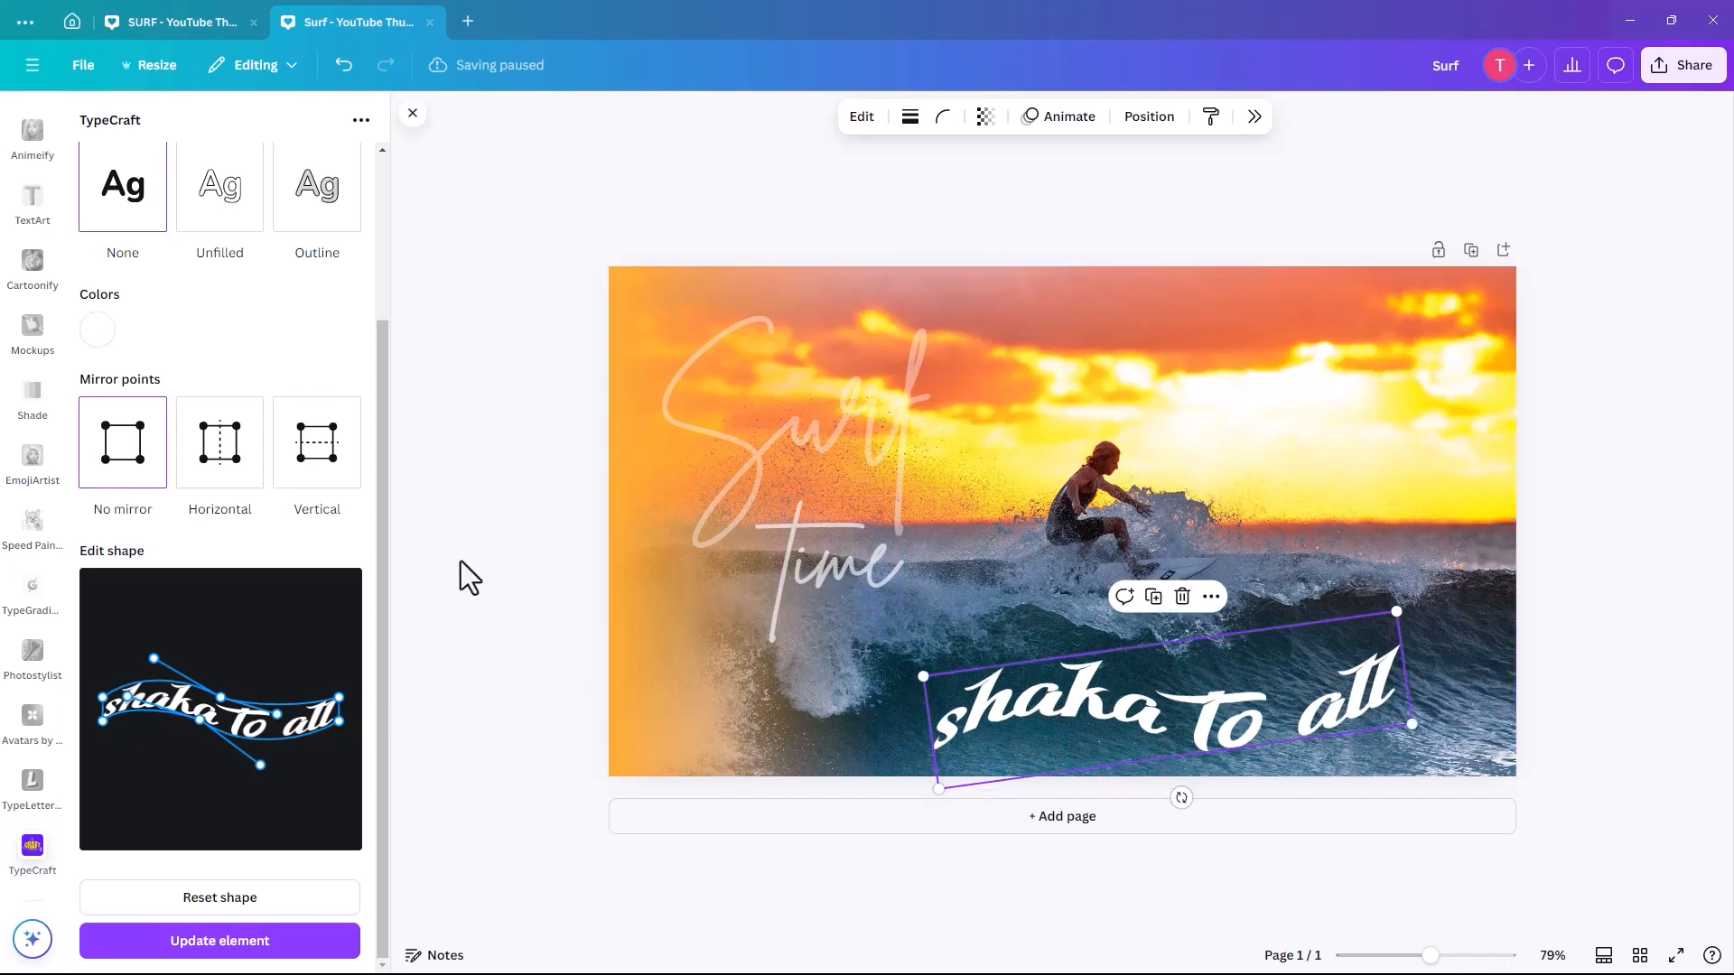
Step: Set the "shaka to all" lettering's transparency to 41
{"action": "left_click", "coordinate": [811, 528]}
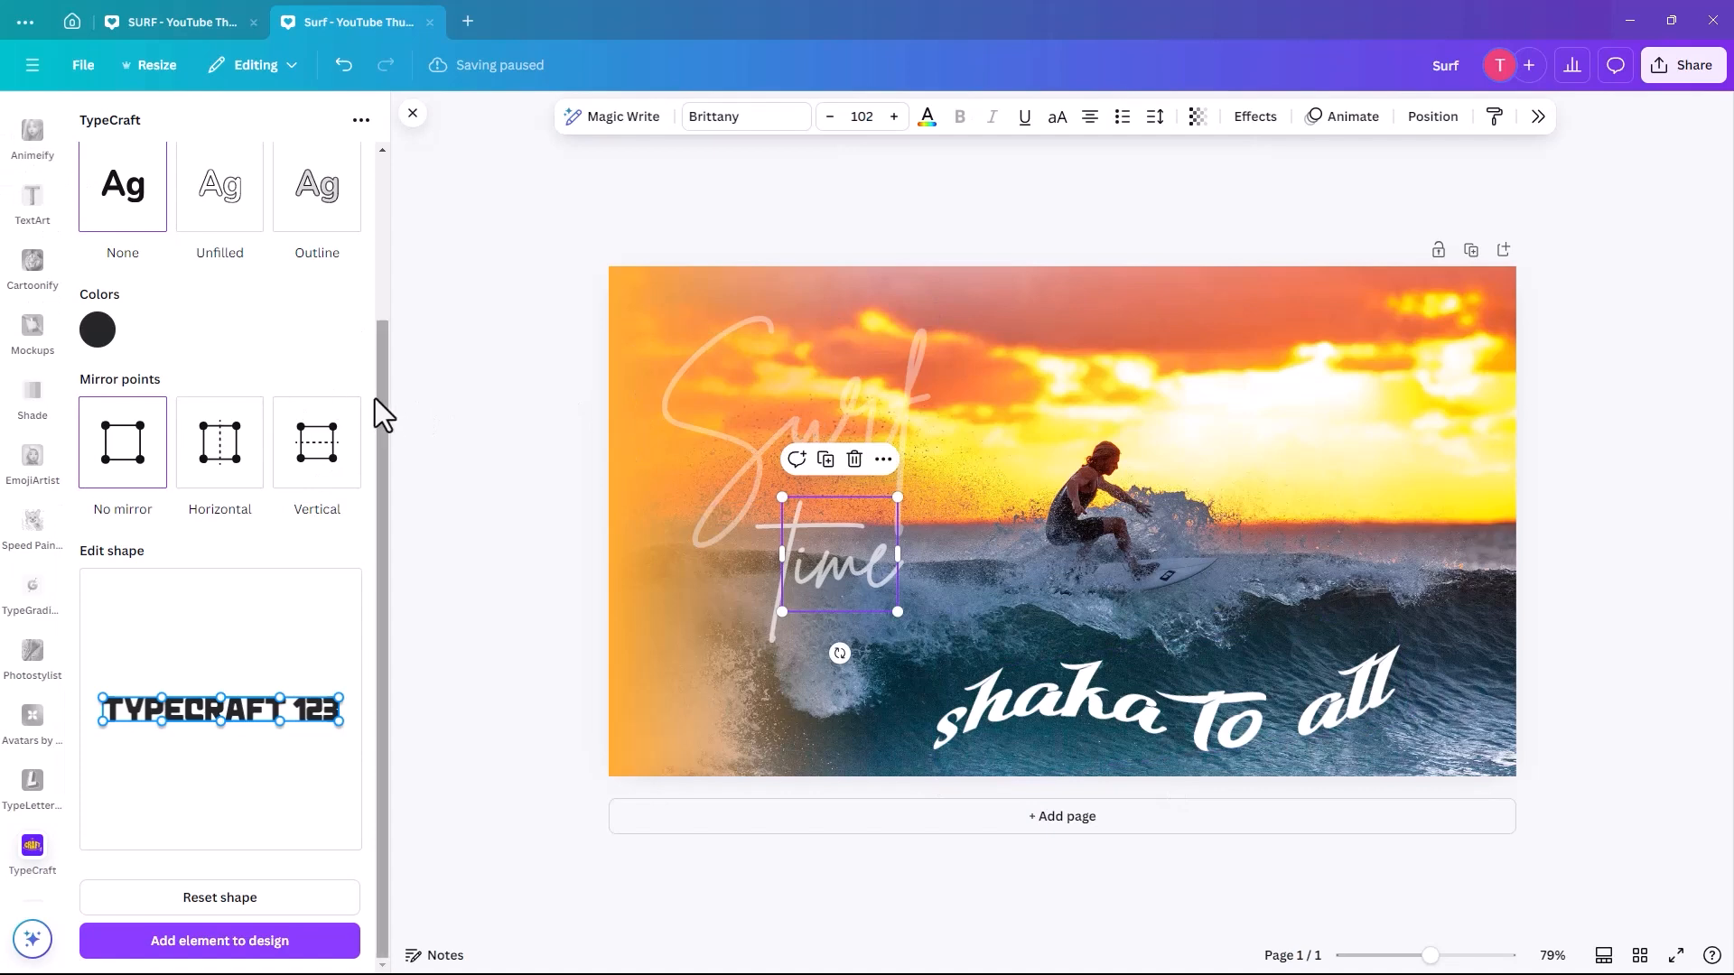
{"action": "left_click", "coordinate": [413, 113]}
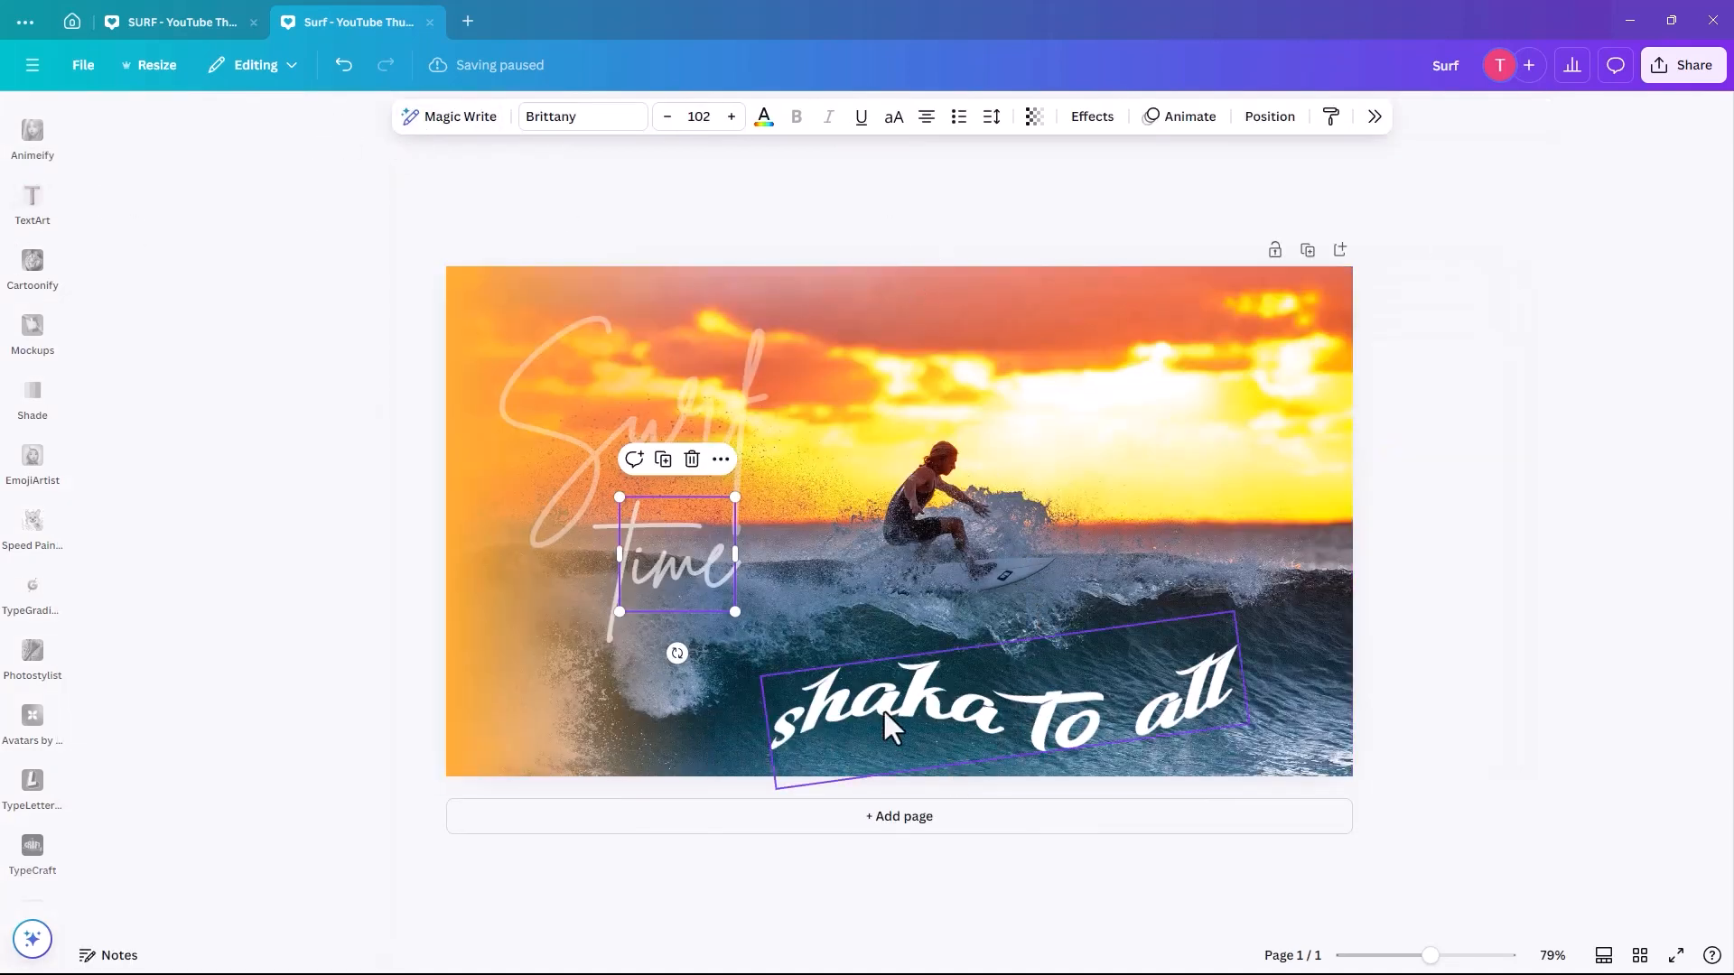
{"action": "left_click", "coordinate": [1019, 718]}
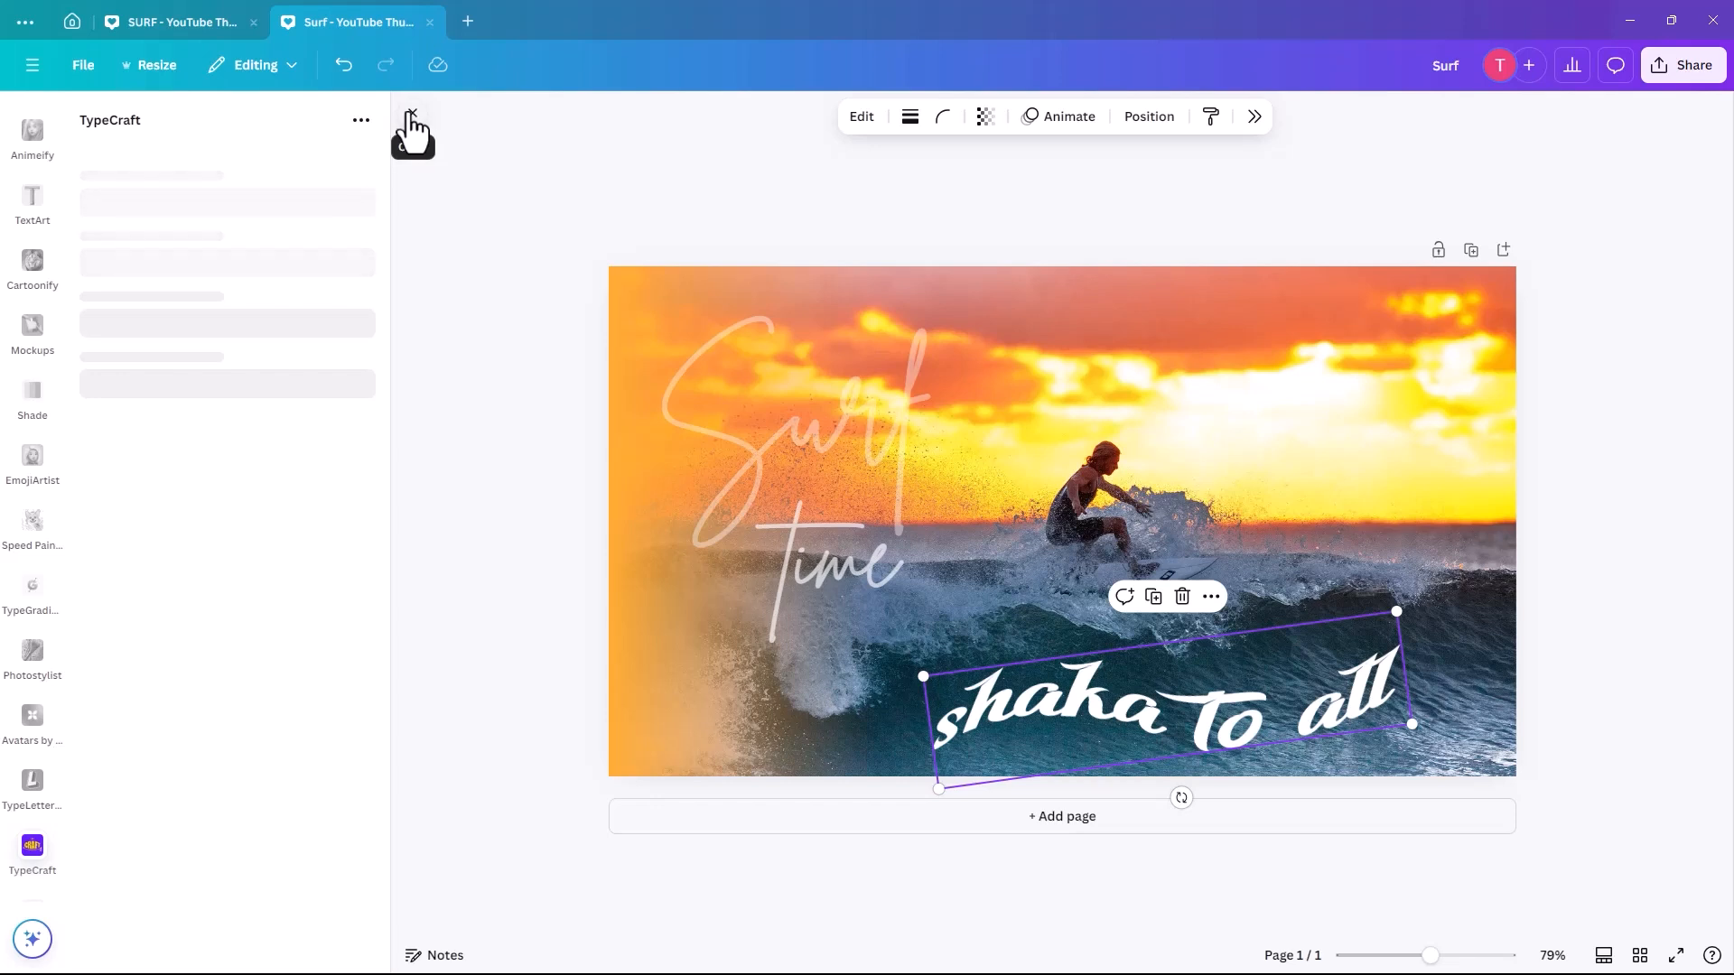
{"action": "left_click", "coordinate": [411, 117]}
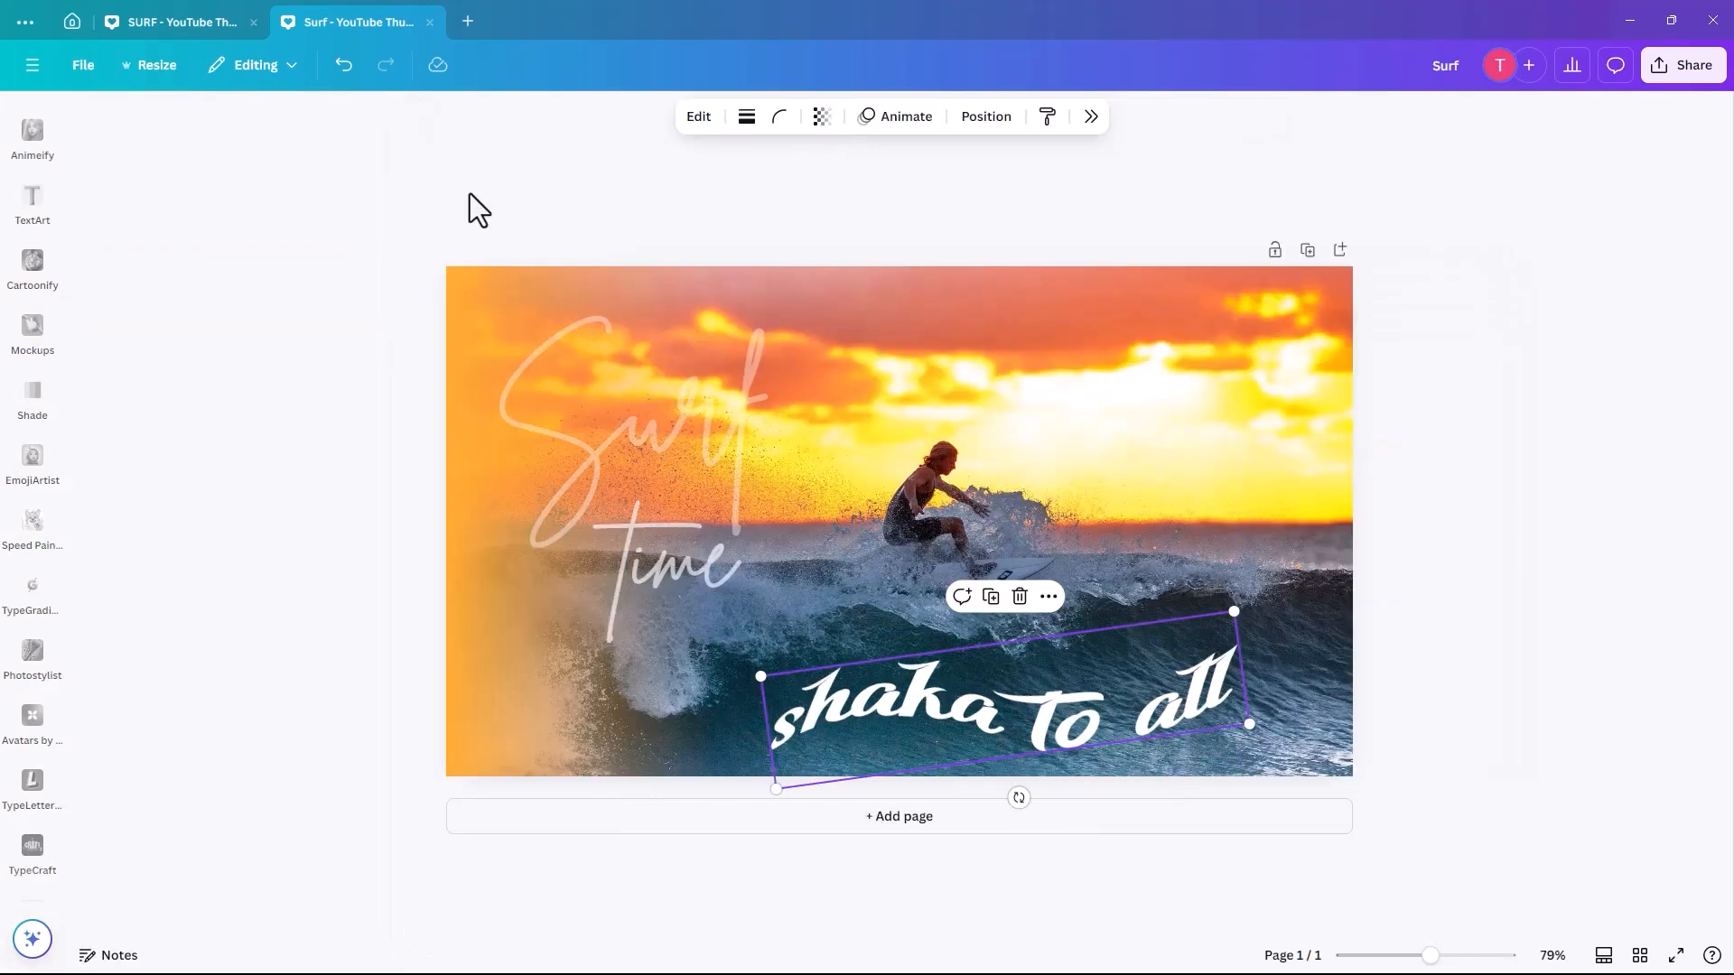
{"action": "left_click", "coordinate": [821, 116]}
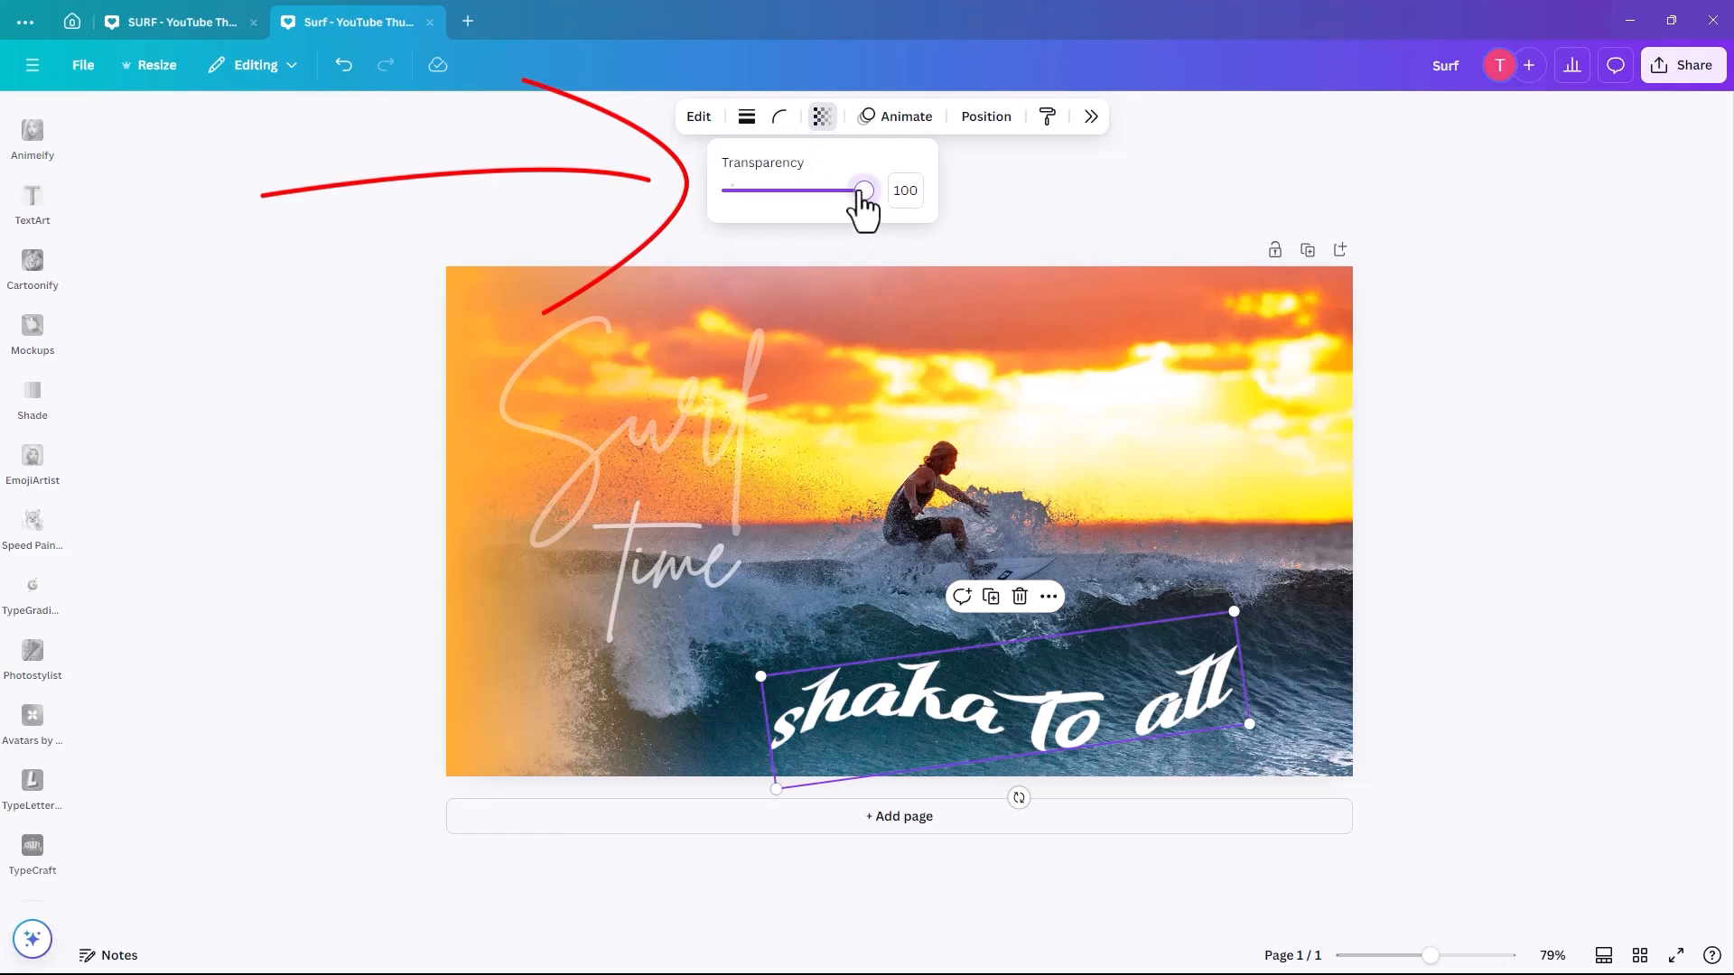
{"action": "left_click_drag", "start_coordinate": [869, 200], "coordinate": [787, 226]}
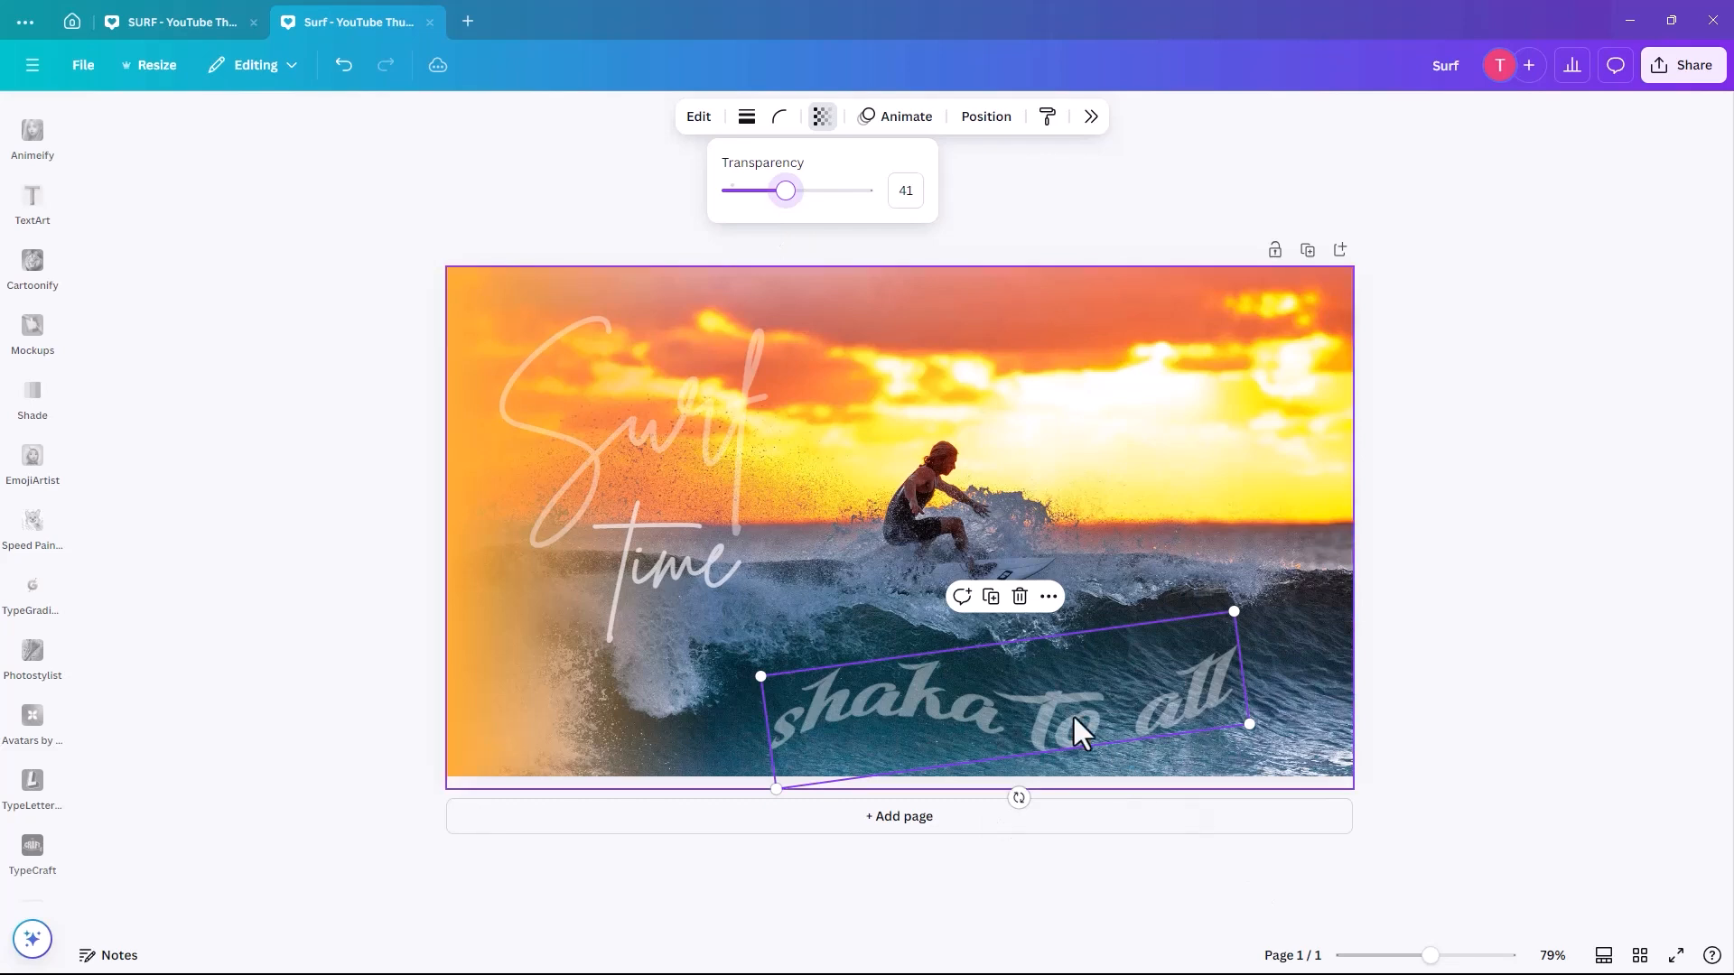
Step: Fine-tune the lettering's tilt and position on the lower wave, and deepen the curve around "to all" in TypeCraft
{"action": "left_click_drag", "start_coordinate": [1019, 795], "coordinate": [1024, 791]}
{"action": "left_click_drag", "start_coordinate": [1075, 712], "coordinate": [1080, 720]}
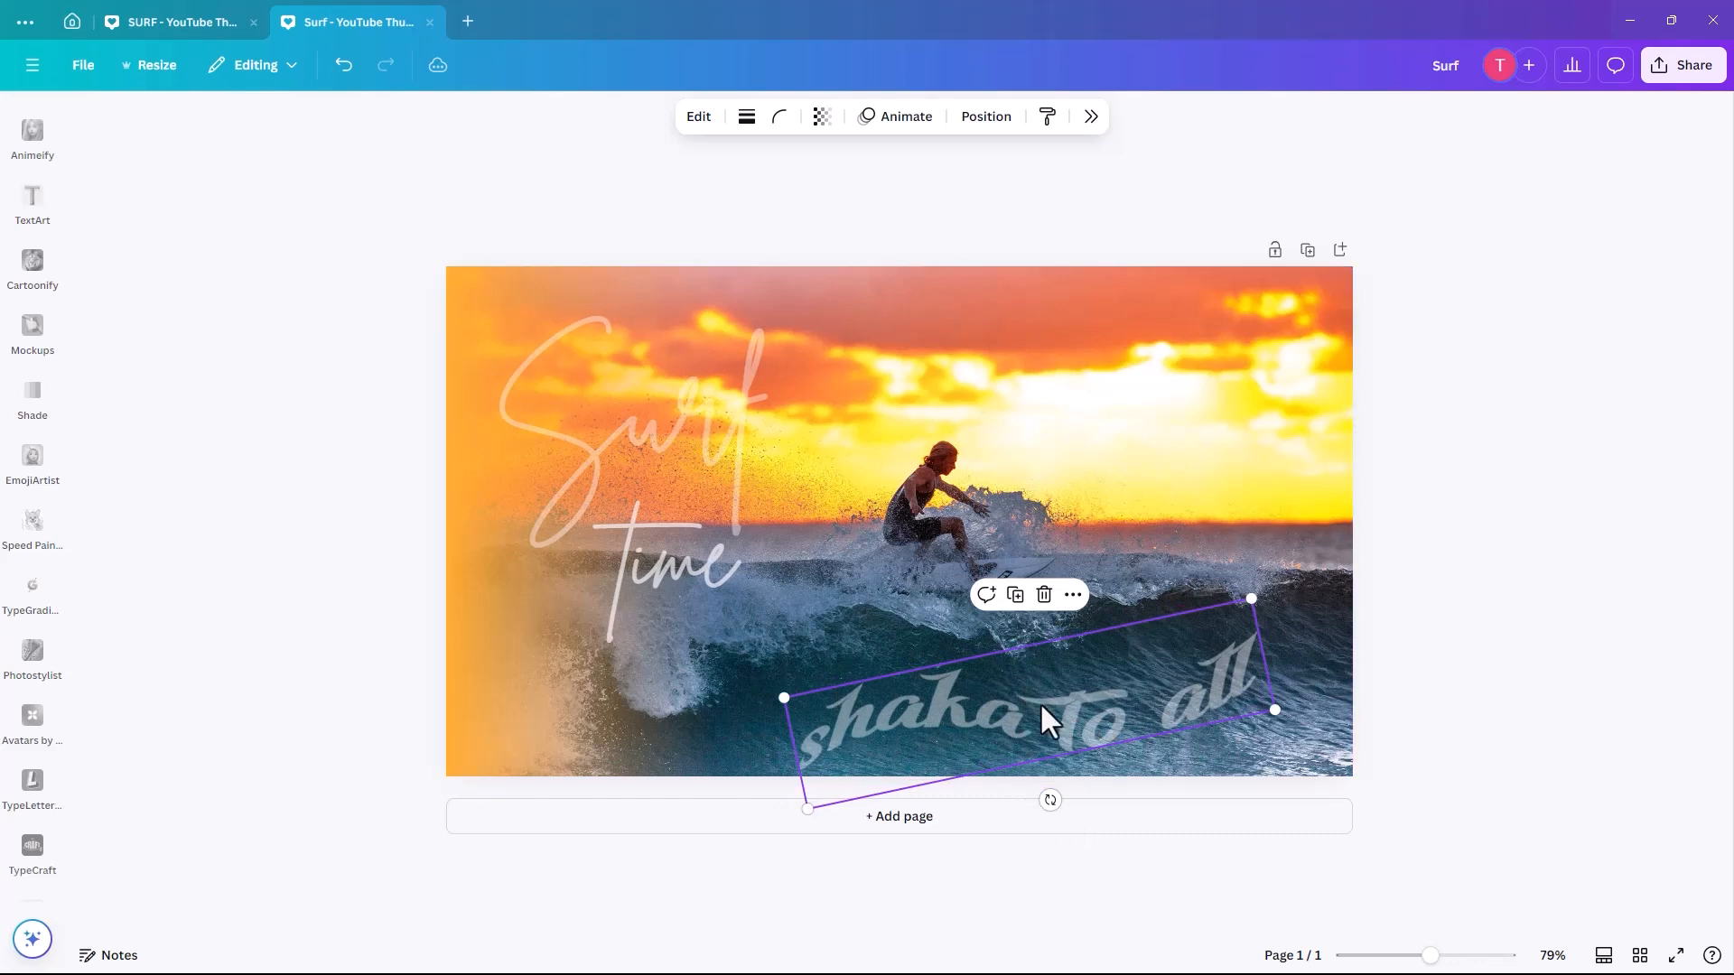
{"action": "double_click", "coordinate": [1107, 692]}
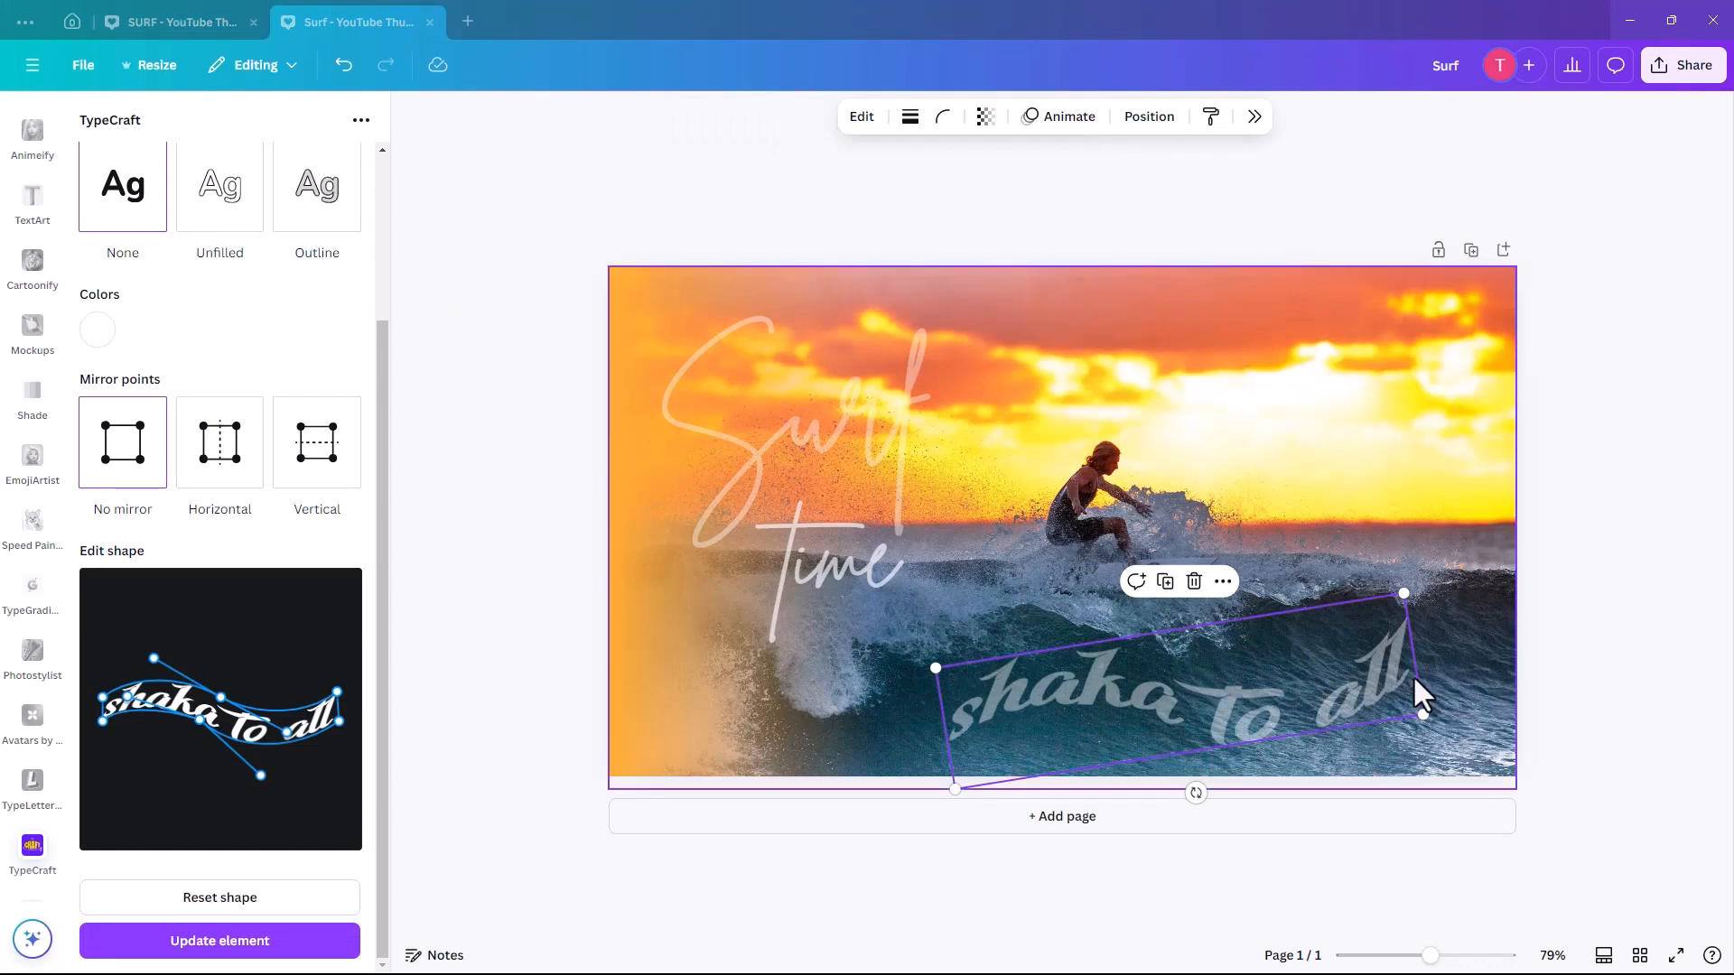
{"action": "left_click_drag", "start_coordinate": [1221, 711], "coordinate": [1221, 723]}
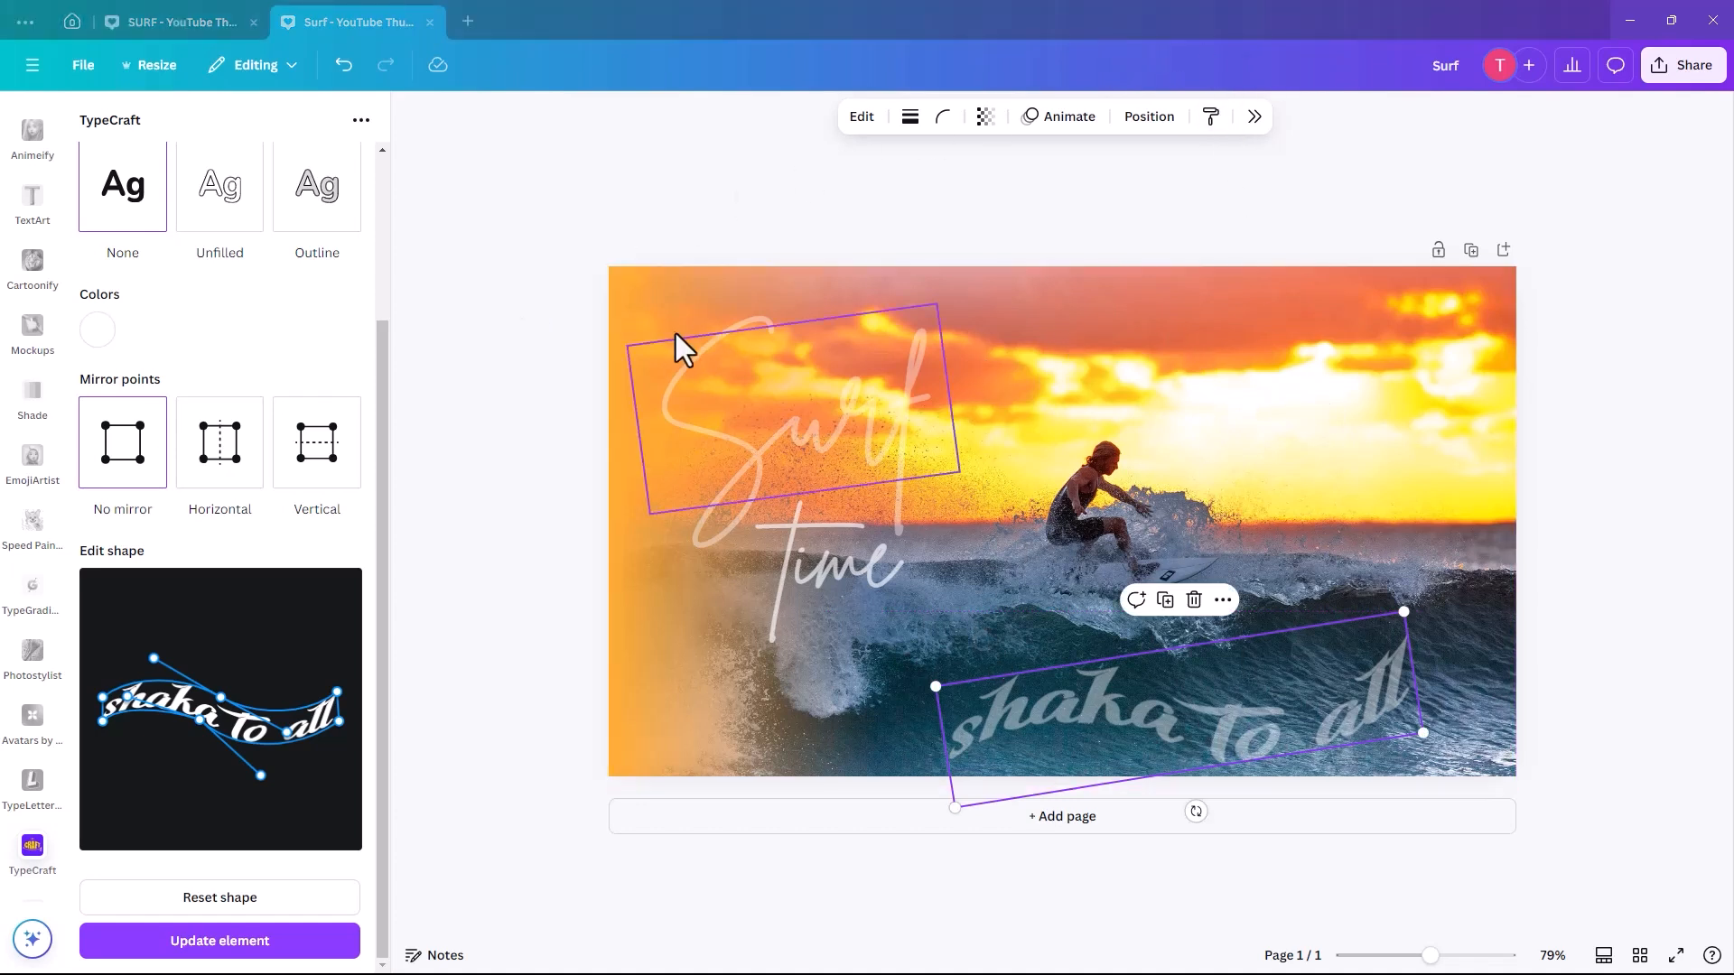
{"action": "left_click", "coordinate": [497, 366]}
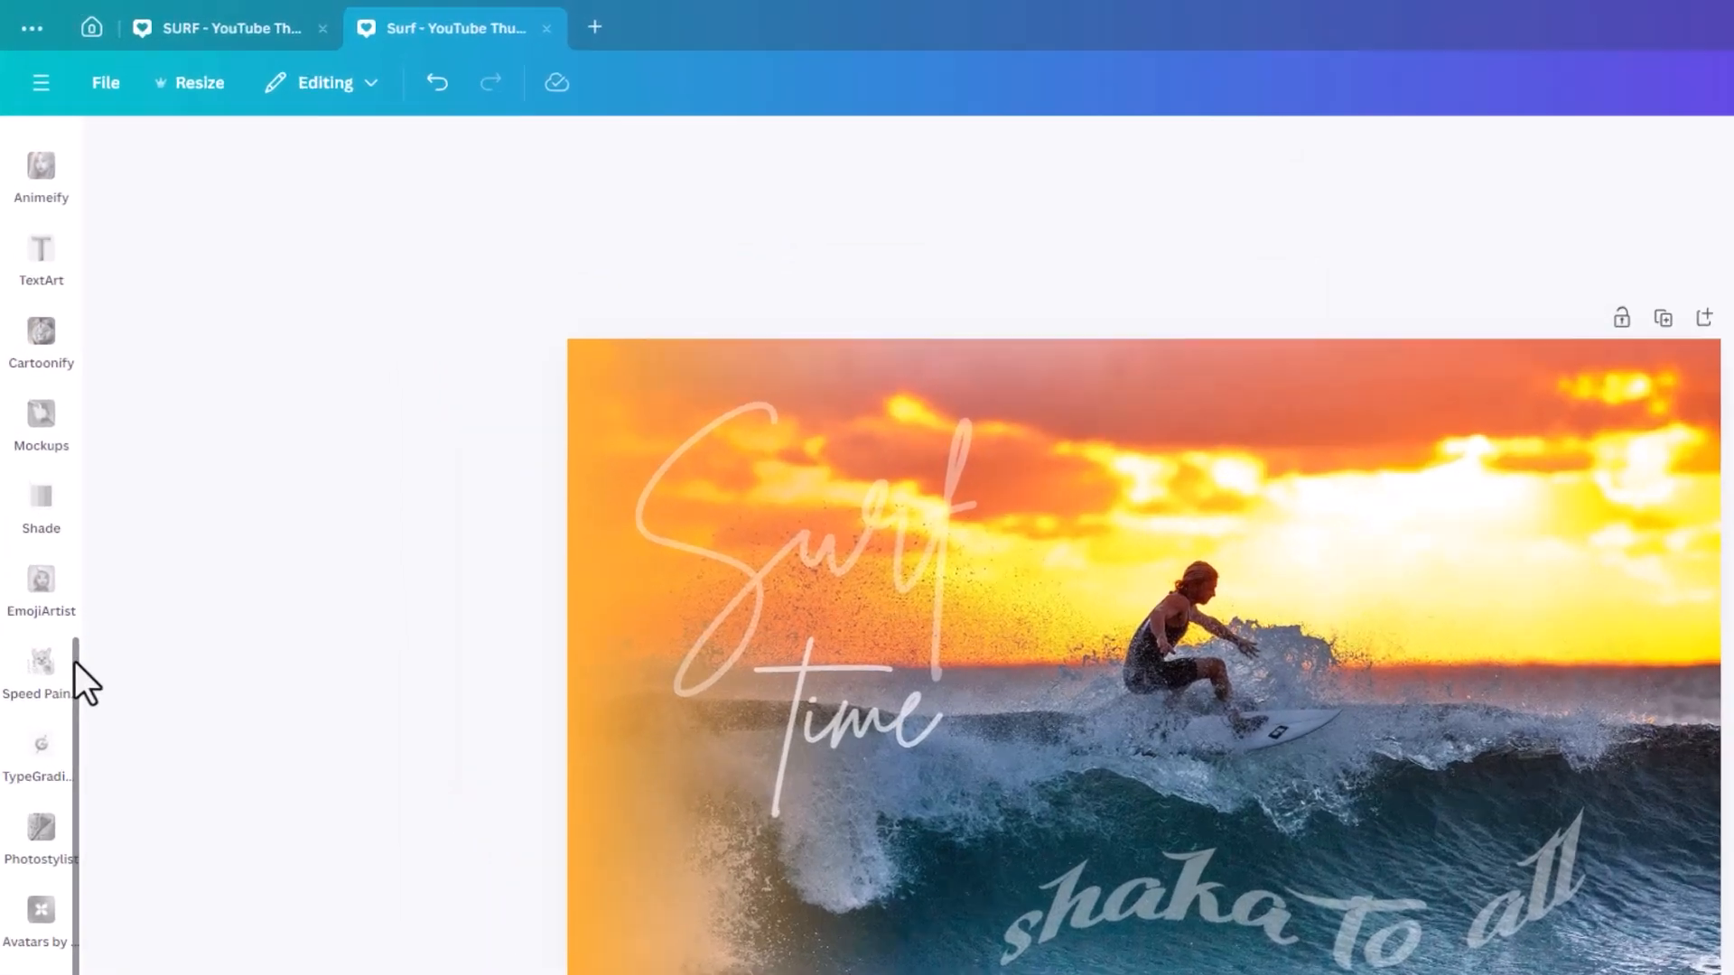
Step: Add a second copy of the recently used surfing photo, align it to the page's upper-left corner and enlarge it to cover the page
{"action": "scroll", "coordinate": [54, 538], "scroll_direction": "up", "scroll_amount": 5}
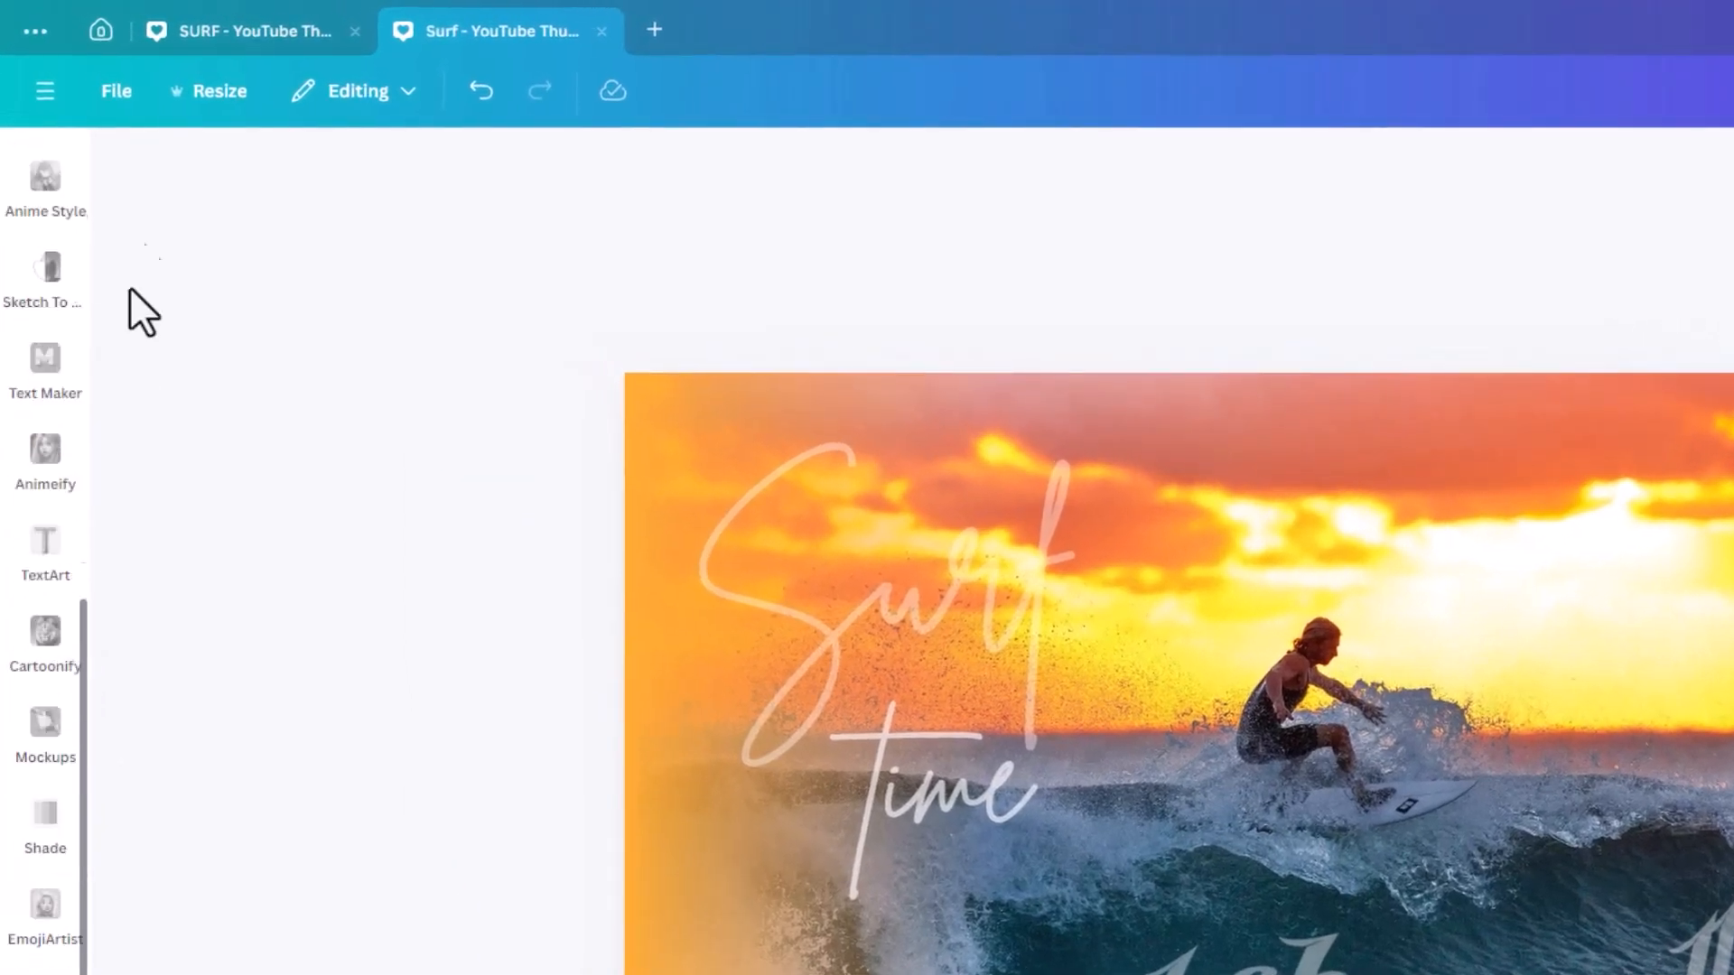
{"action": "scroll", "coordinate": [54, 175], "scroll_direction": "down", "scroll_amount": 1}
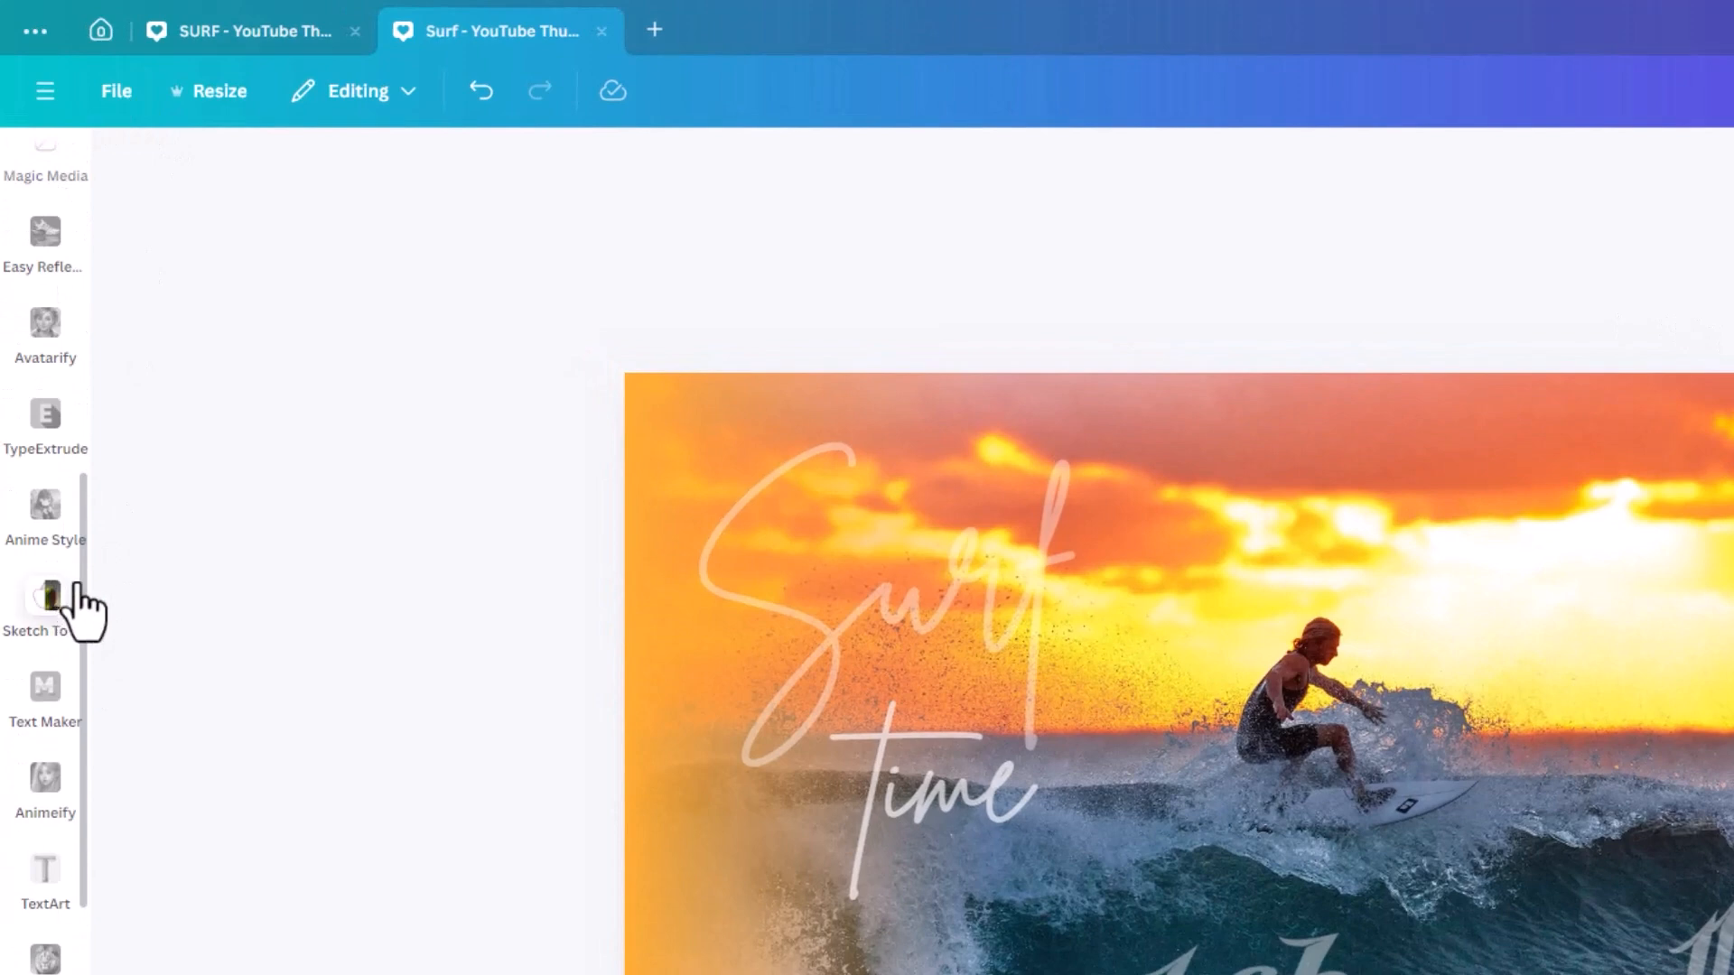
{"action": "scroll", "coordinate": [83, 596], "scroll_direction": "up", "scroll_amount": 6}
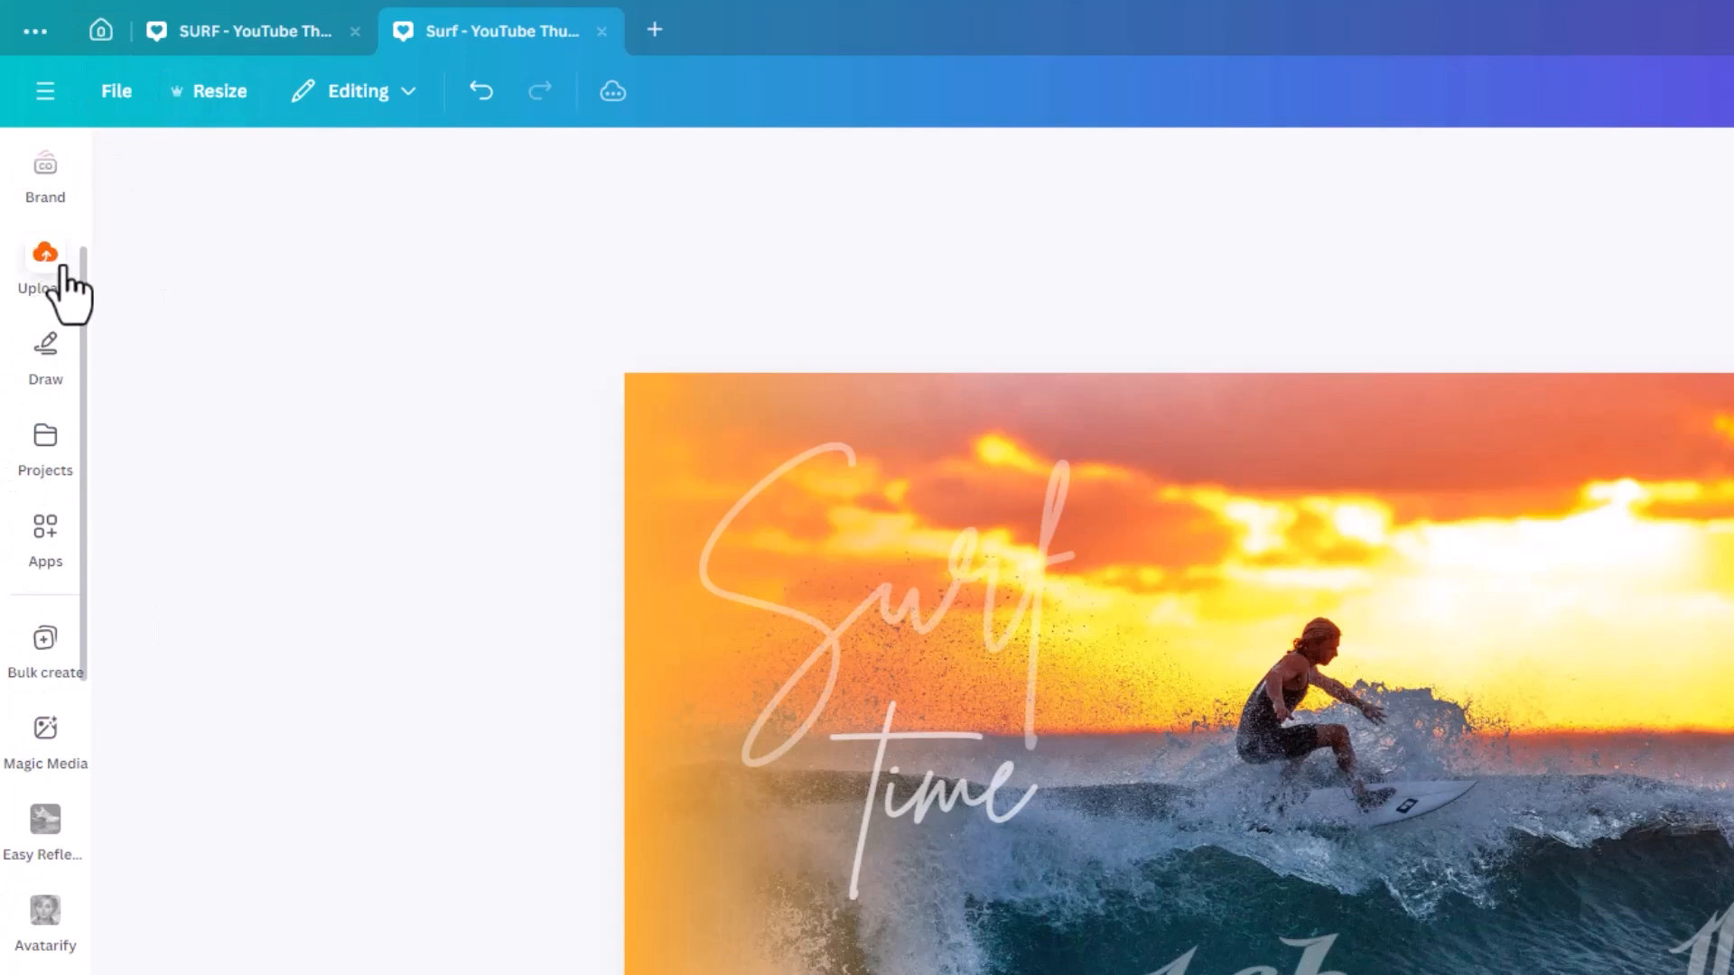
{"action": "scroll", "coordinate": [82, 298], "scroll_direction": "up", "scroll_amount": 3}
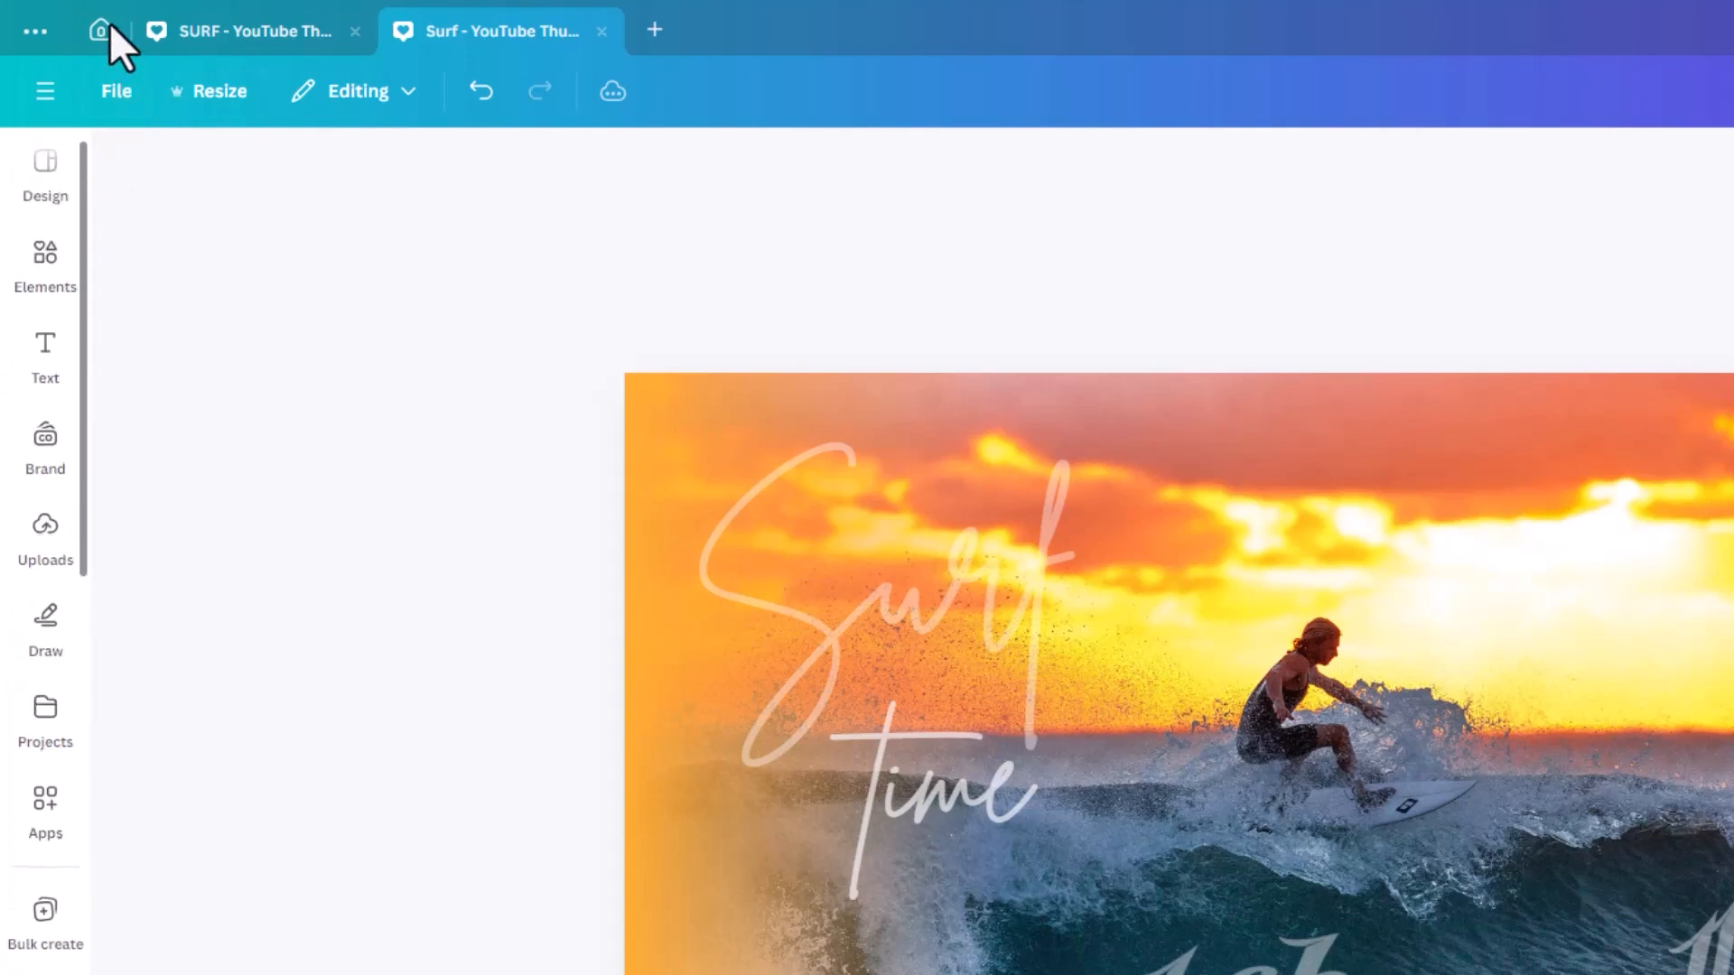
{"action": "left_click", "coordinate": [50, 262]}
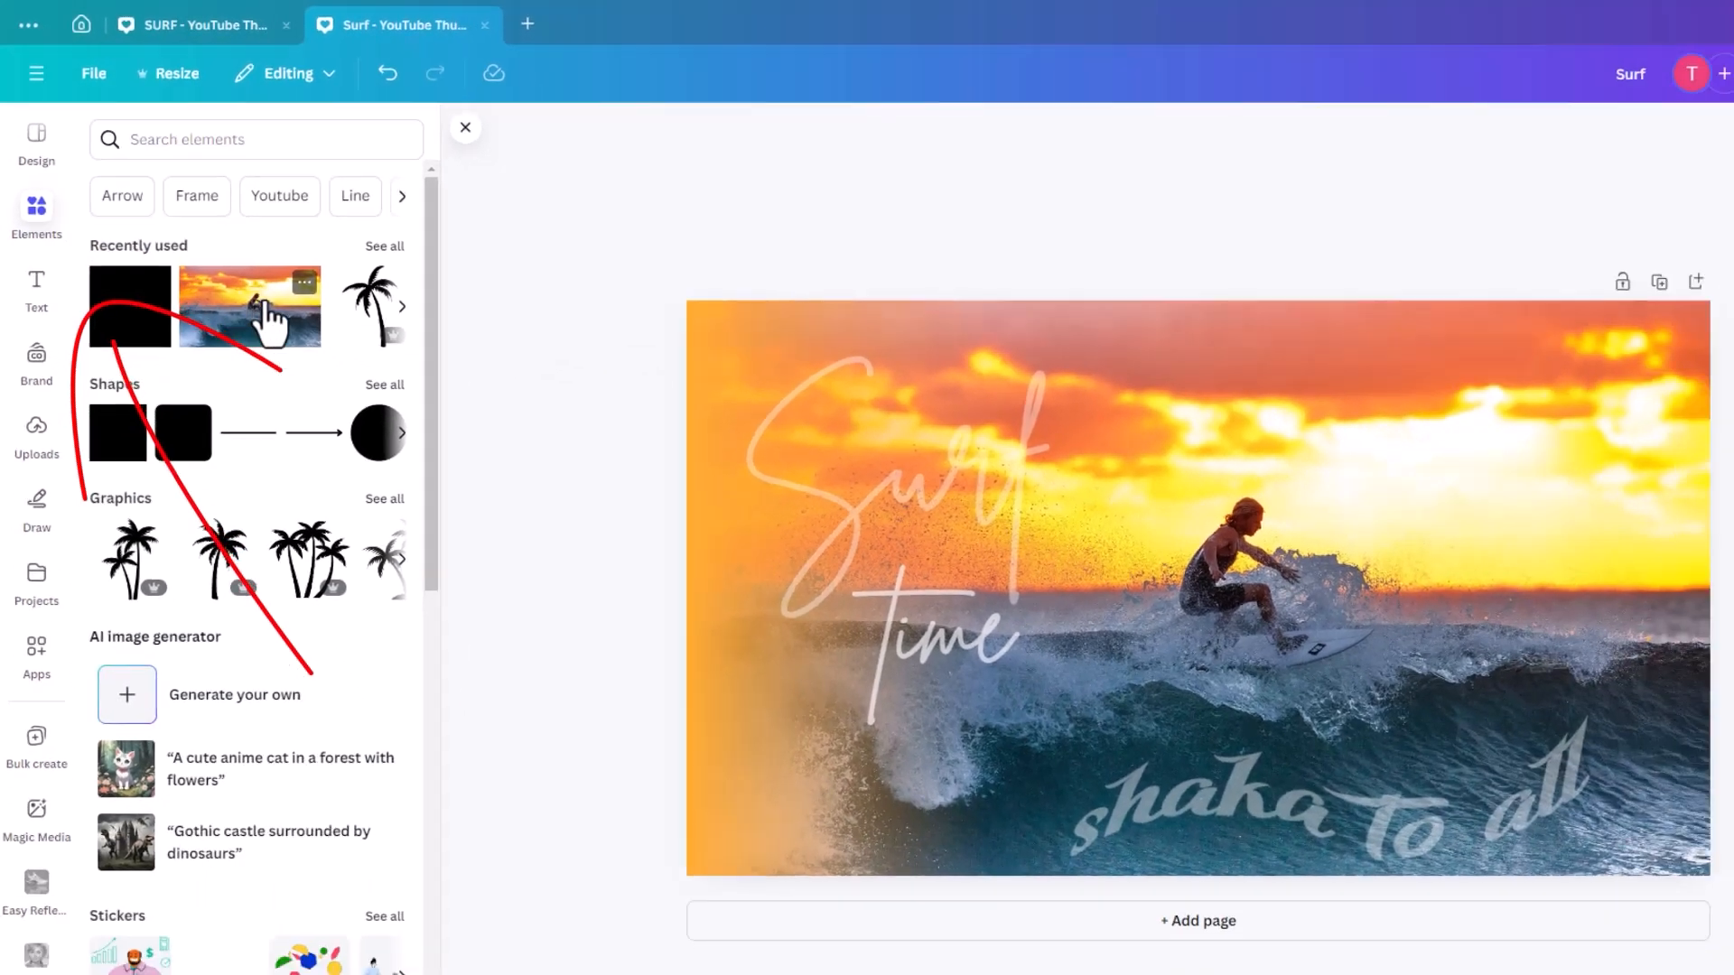
{"action": "left_click", "coordinate": [263, 307]}
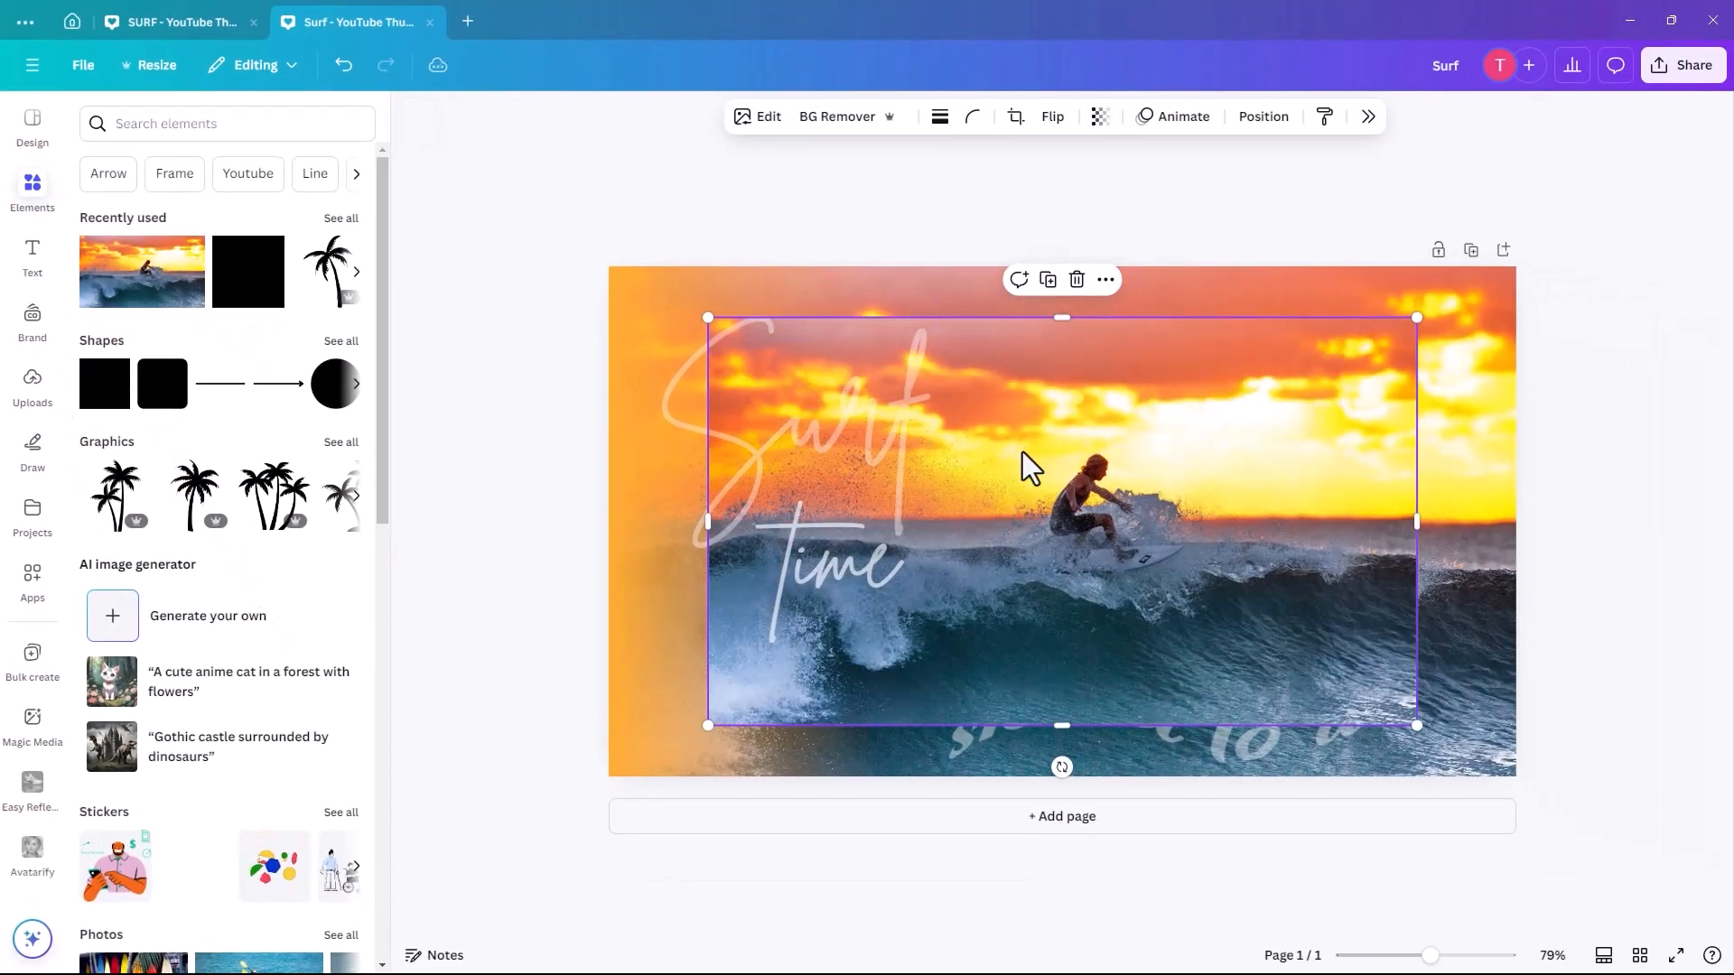
{"action": "left_click_drag", "start_coordinate": [983, 442], "coordinate": [920, 403]}
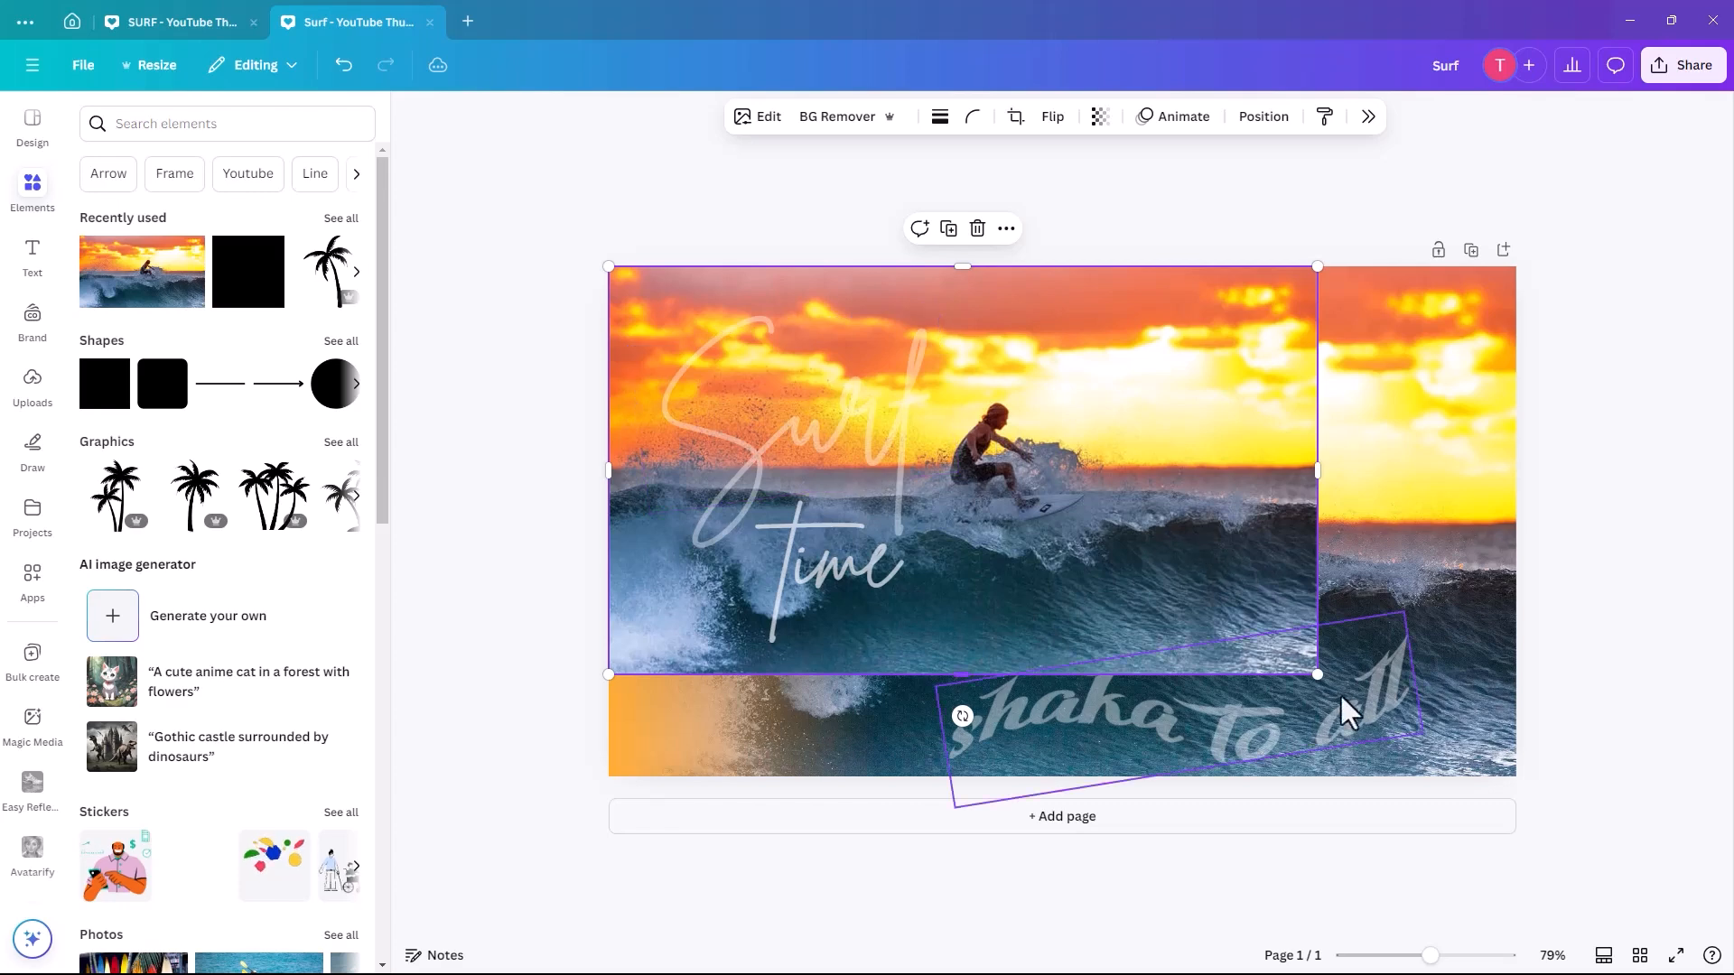
{"action": "left_click_drag", "start_coordinate": [1314, 673], "coordinate": [1515, 782]}
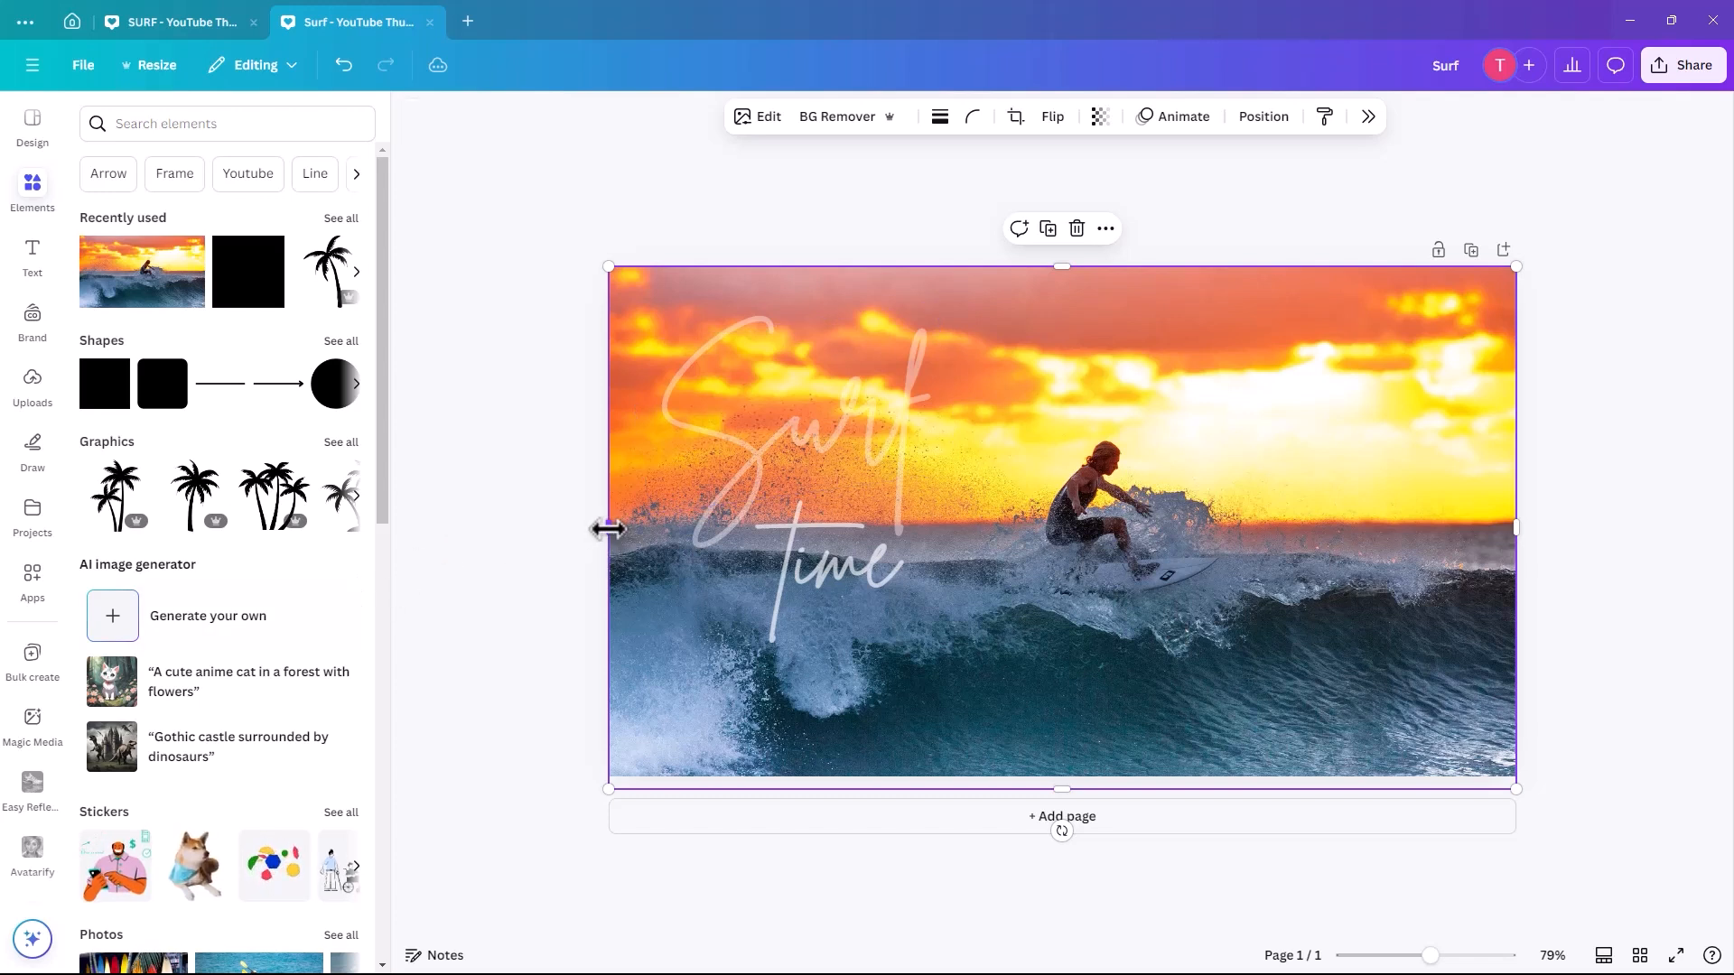
Step: Crop the upper photo copy on all four sides to a nearly square cutout around the surfer, matching the background photo's position
{"action": "left_click_drag", "start_coordinate": [608, 529], "coordinate": [644, 530]}
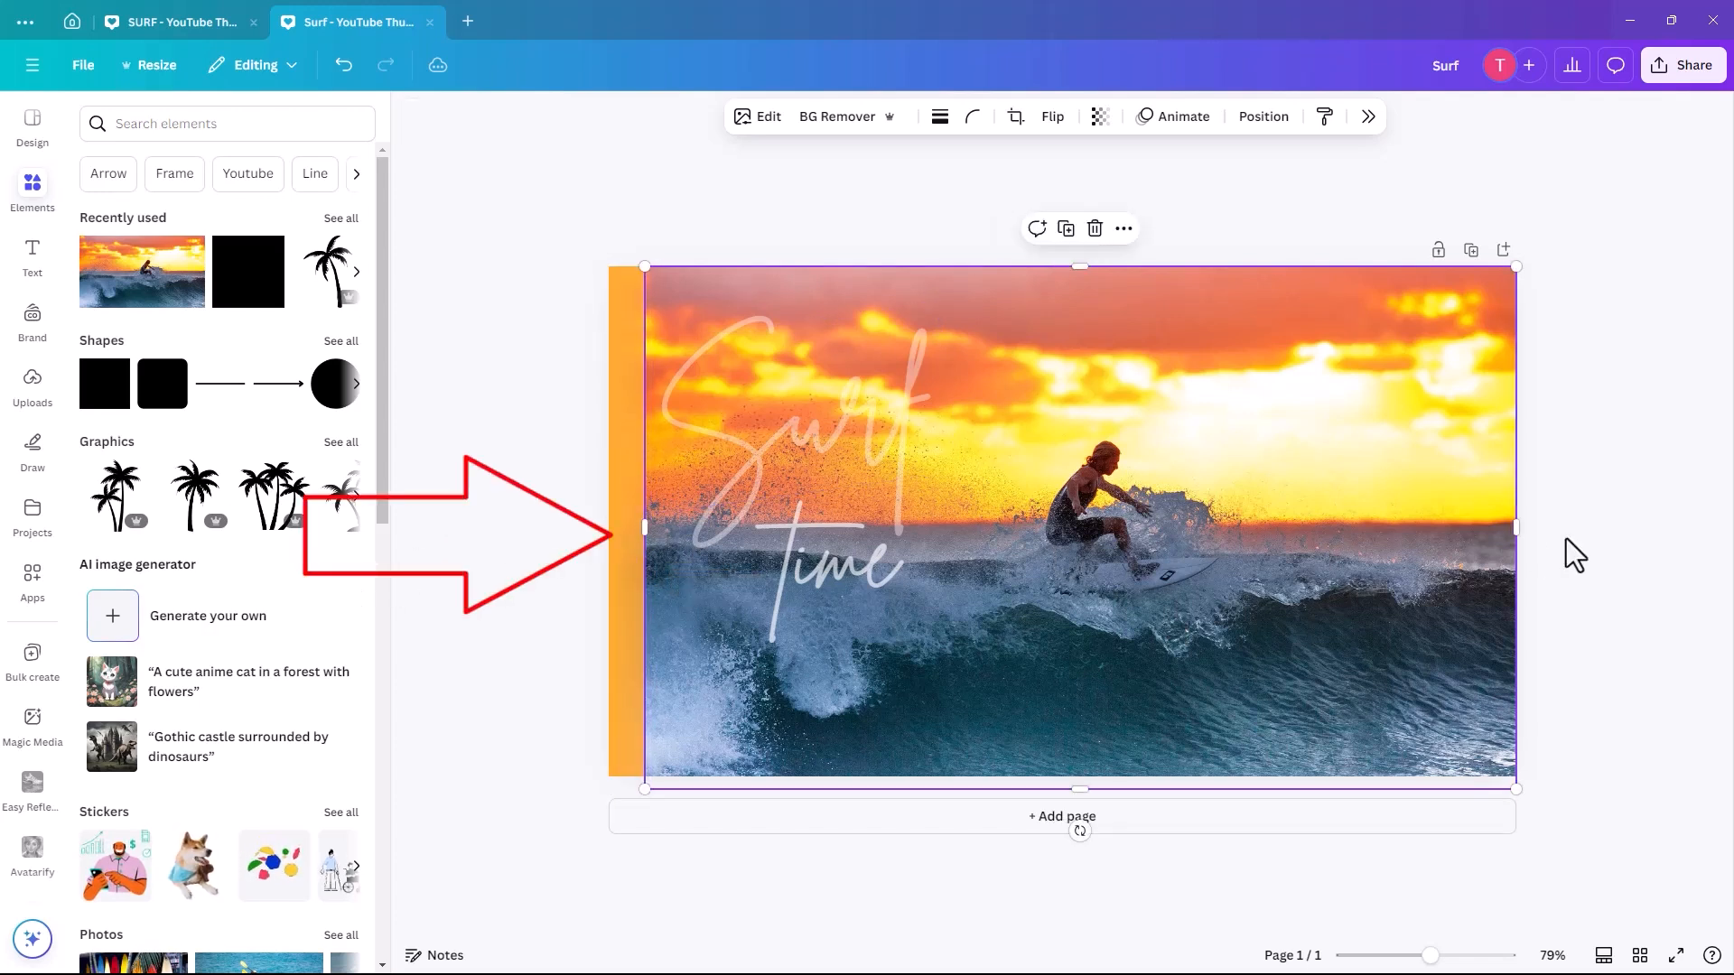
{"action": "left_click_drag", "start_coordinate": [1519, 529], "coordinate": [1247, 544]}
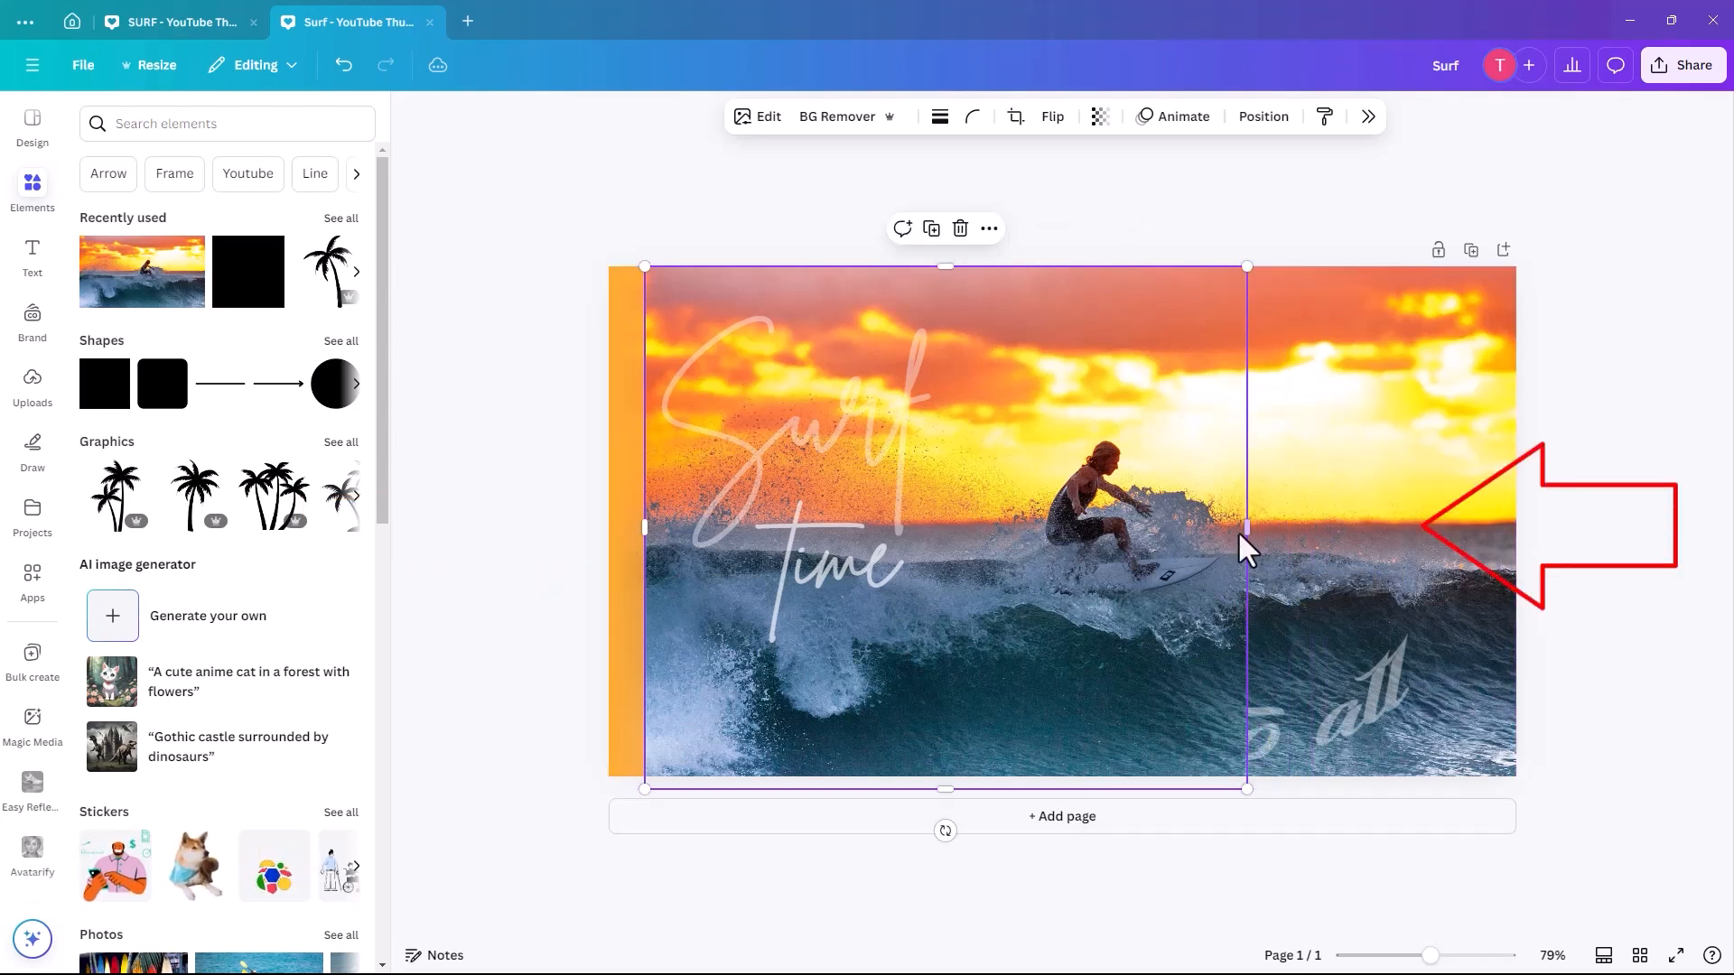
{"action": "mouse_move", "coordinate": [1246, 524]}
{"action": "left_mouse_down"}
{"action": "mouse_move", "coordinate": [1156, 533]}
{"action": "mouse_move", "coordinate": [1243, 542]}
{"action": "left_mouse_up"}
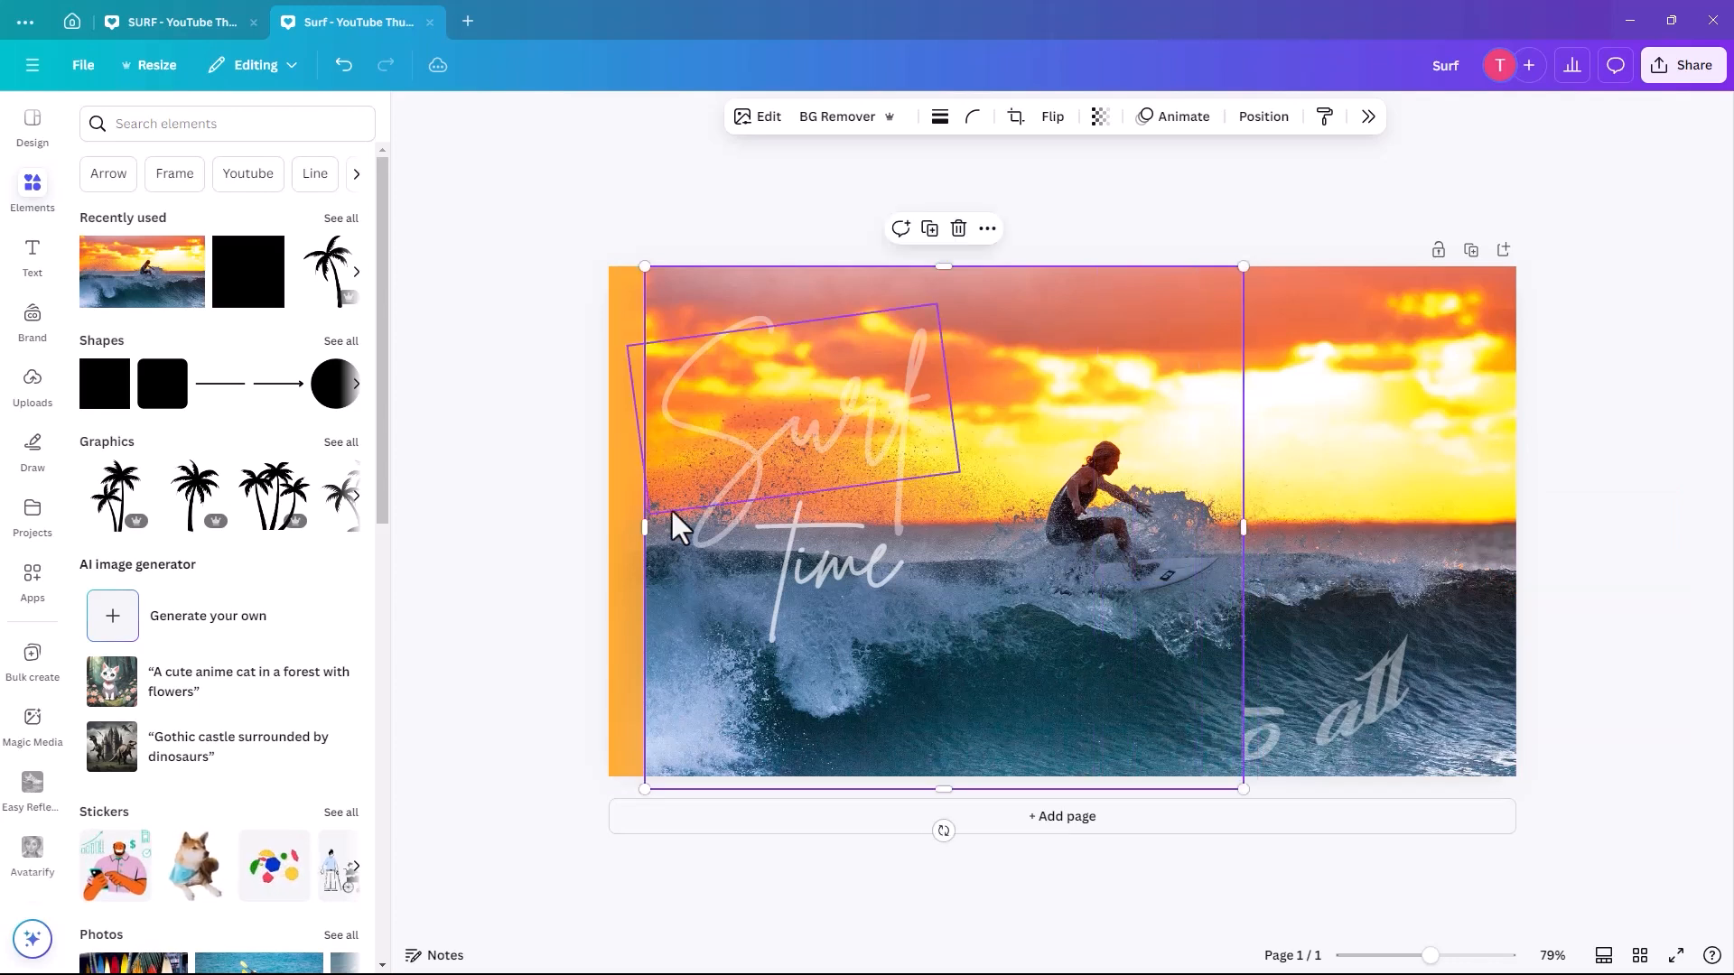
{"action": "left_click_drag", "start_coordinate": [645, 525], "coordinate": [1002, 546]}
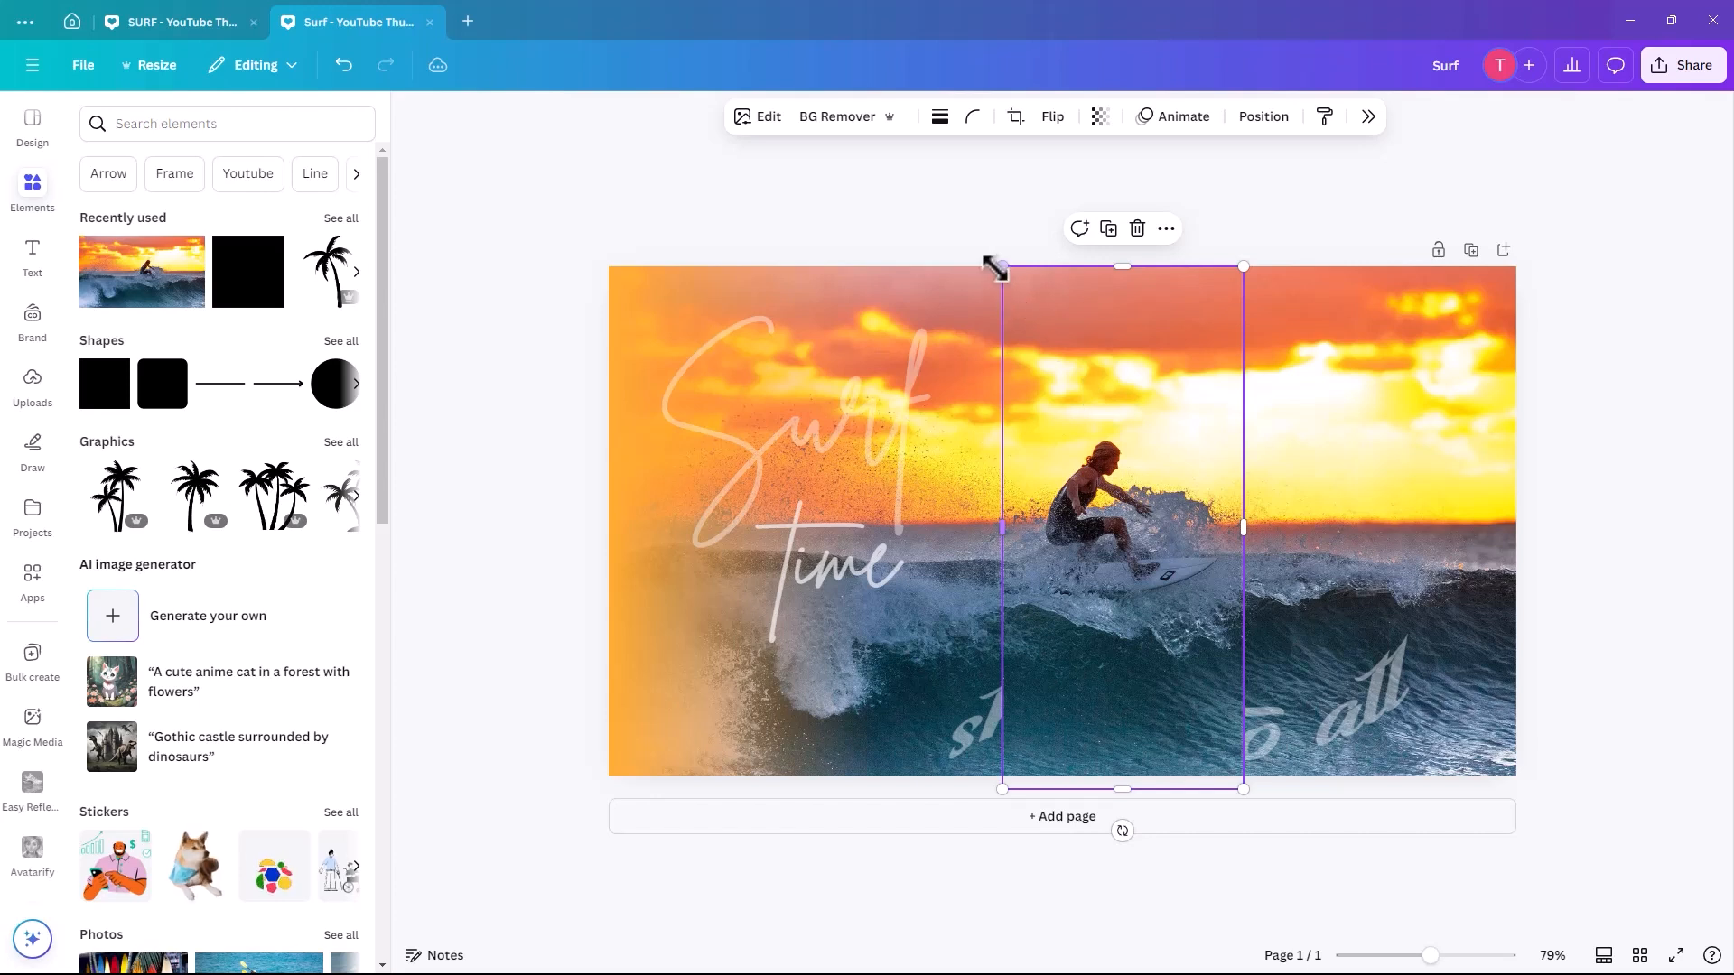
{"action": "left_click_drag", "start_coordinate": [1003, 267], "coordinate": [1046, 351]}
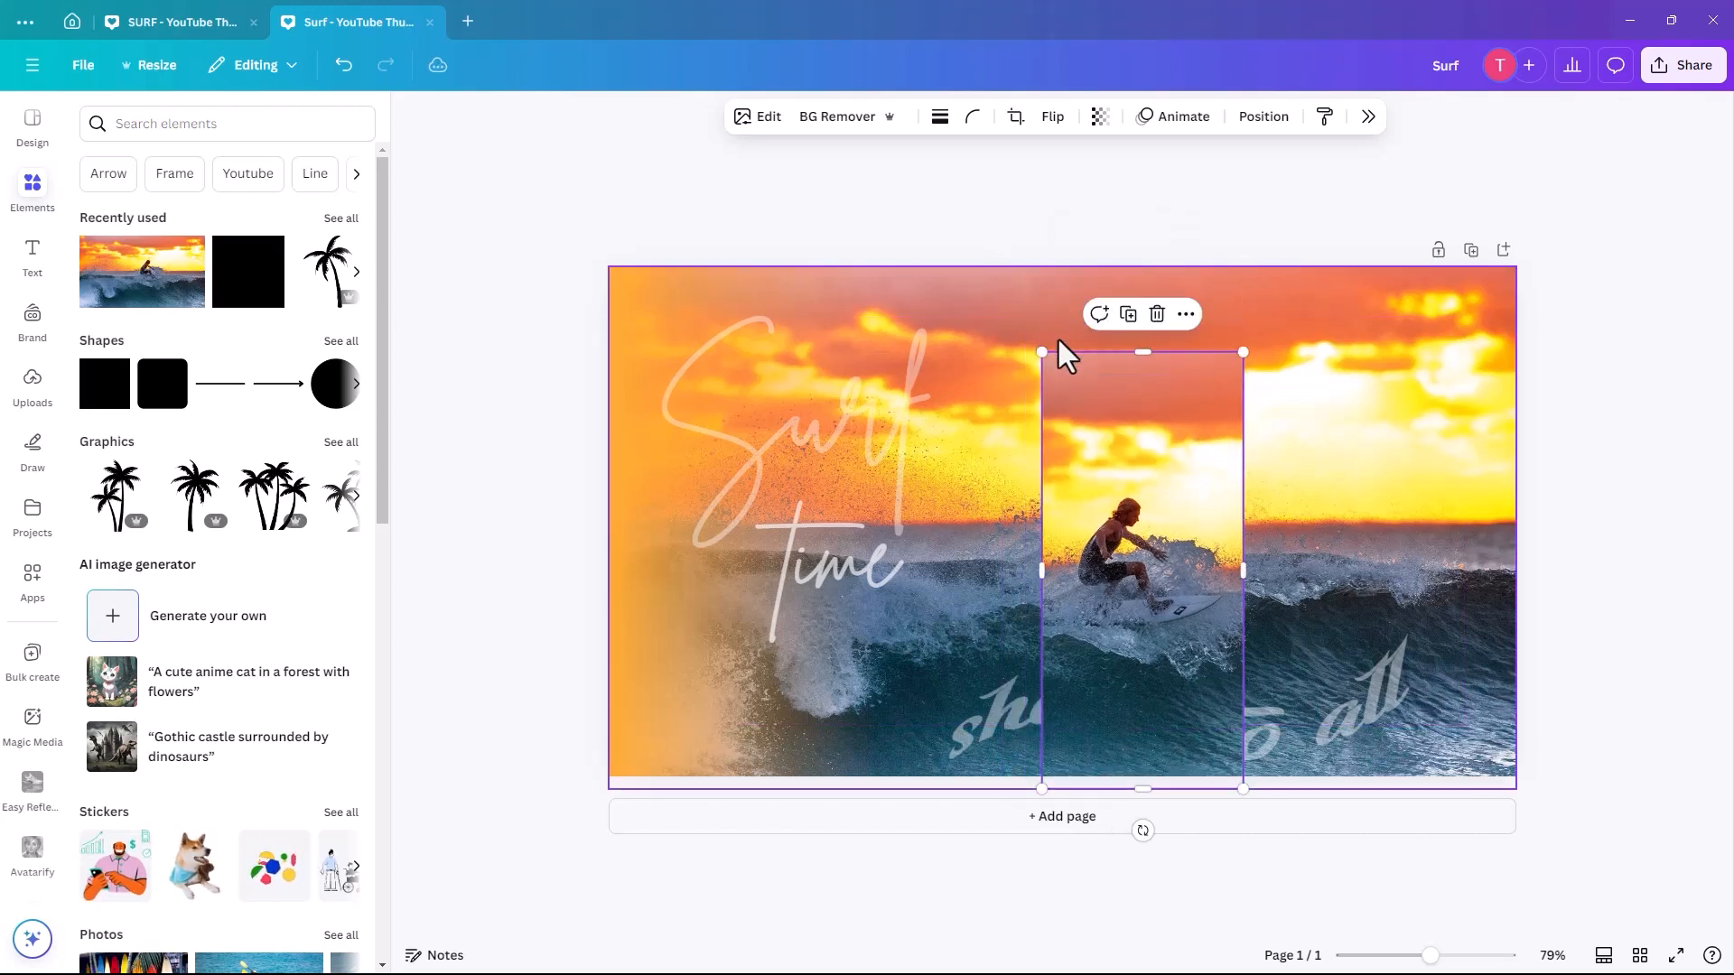
{"action": "key", "text": "ctrl+z"}
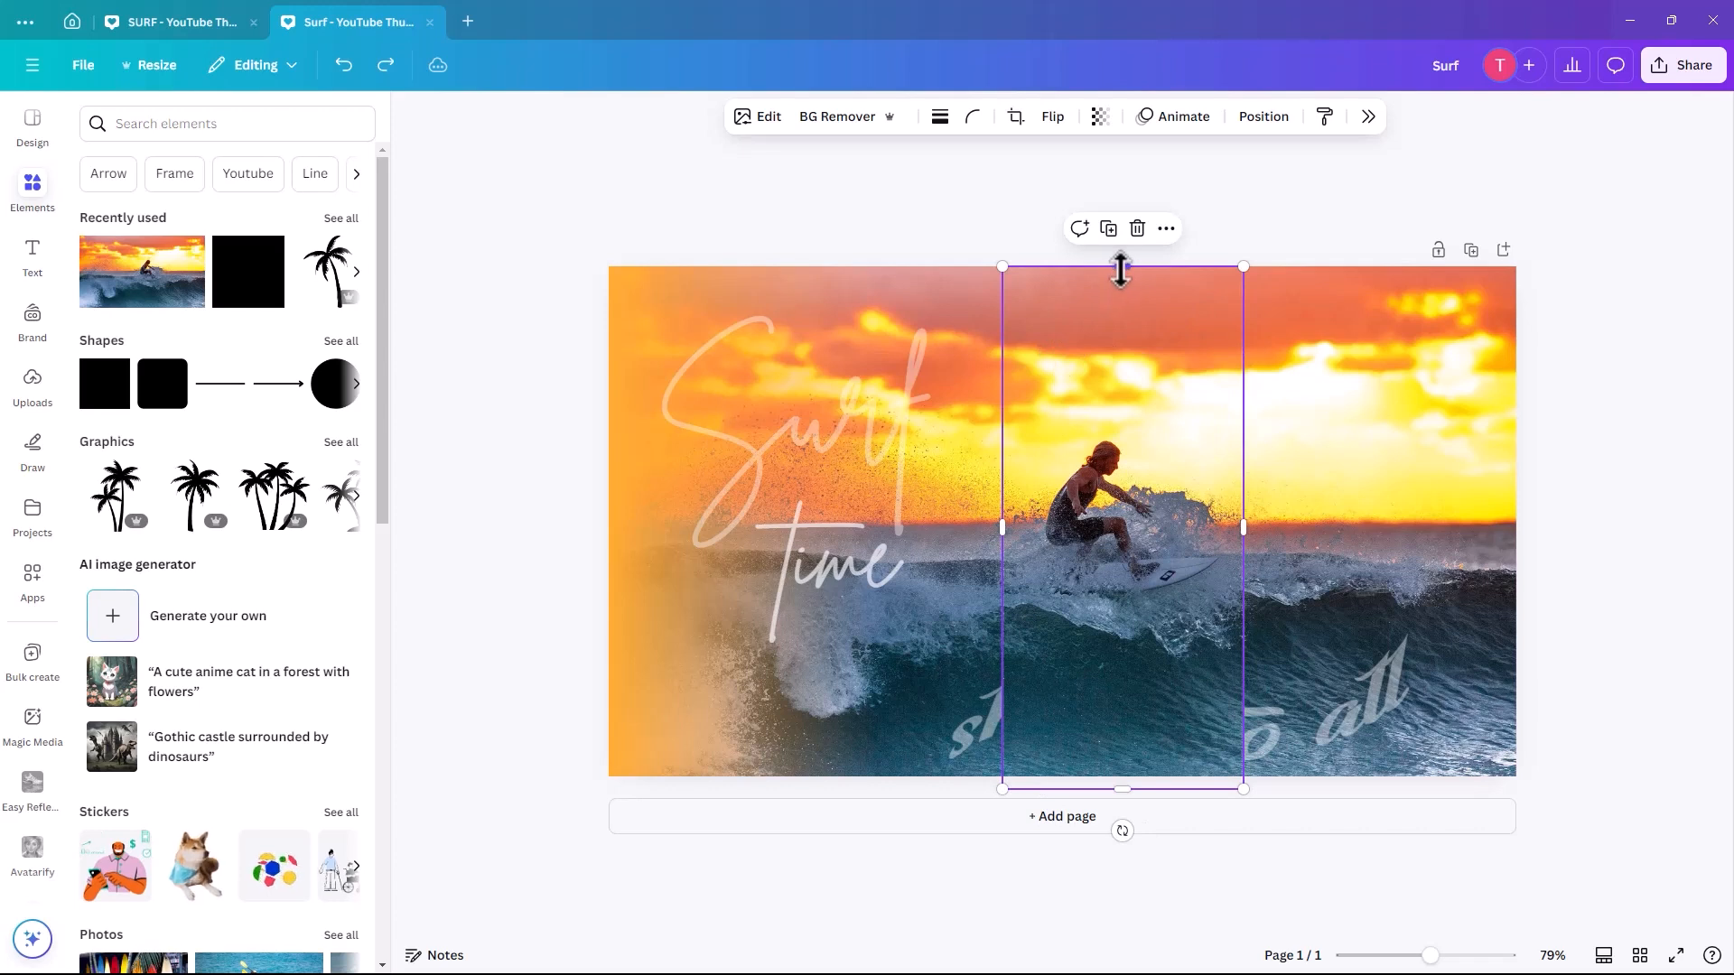
{"action": "left_click_drag", "start_coordinate": [1120, 268], "coordinate": [1114, 390]}
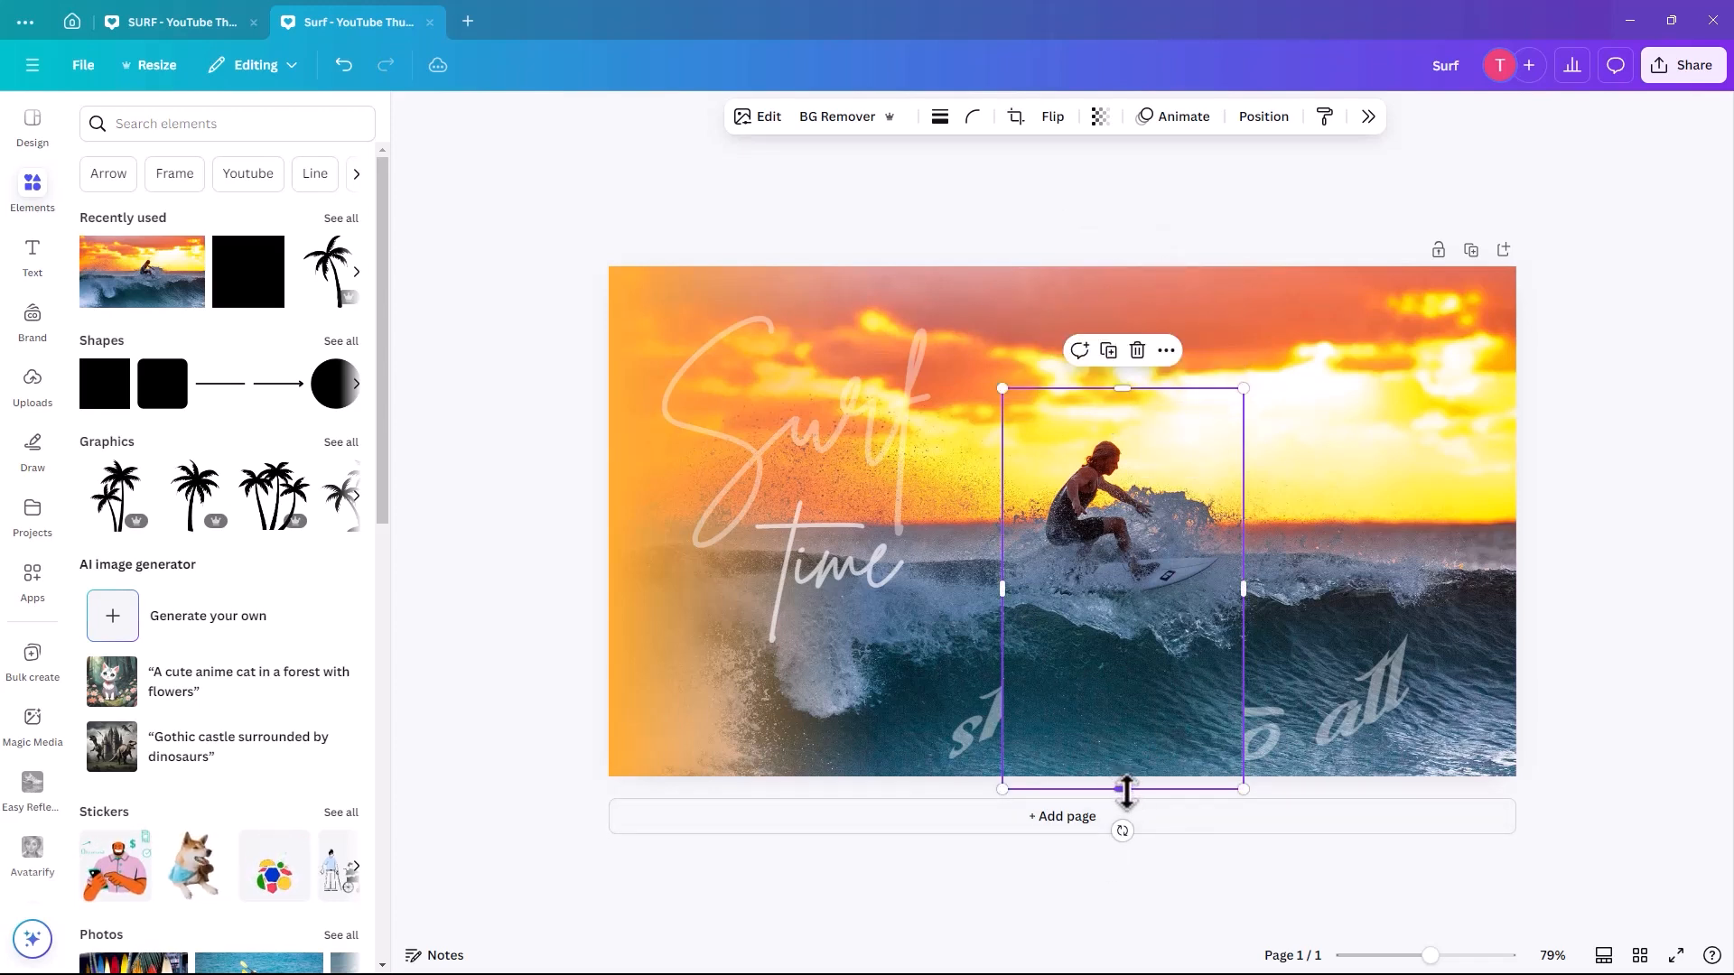
{"action": "left_click_drag", "start_coordinate": [1126, 791], "coordinate": [1125, 626]}
{"action": "left_click_drag", "start_coordinate": [1005, 507], "coordinate": [1023, 507]}
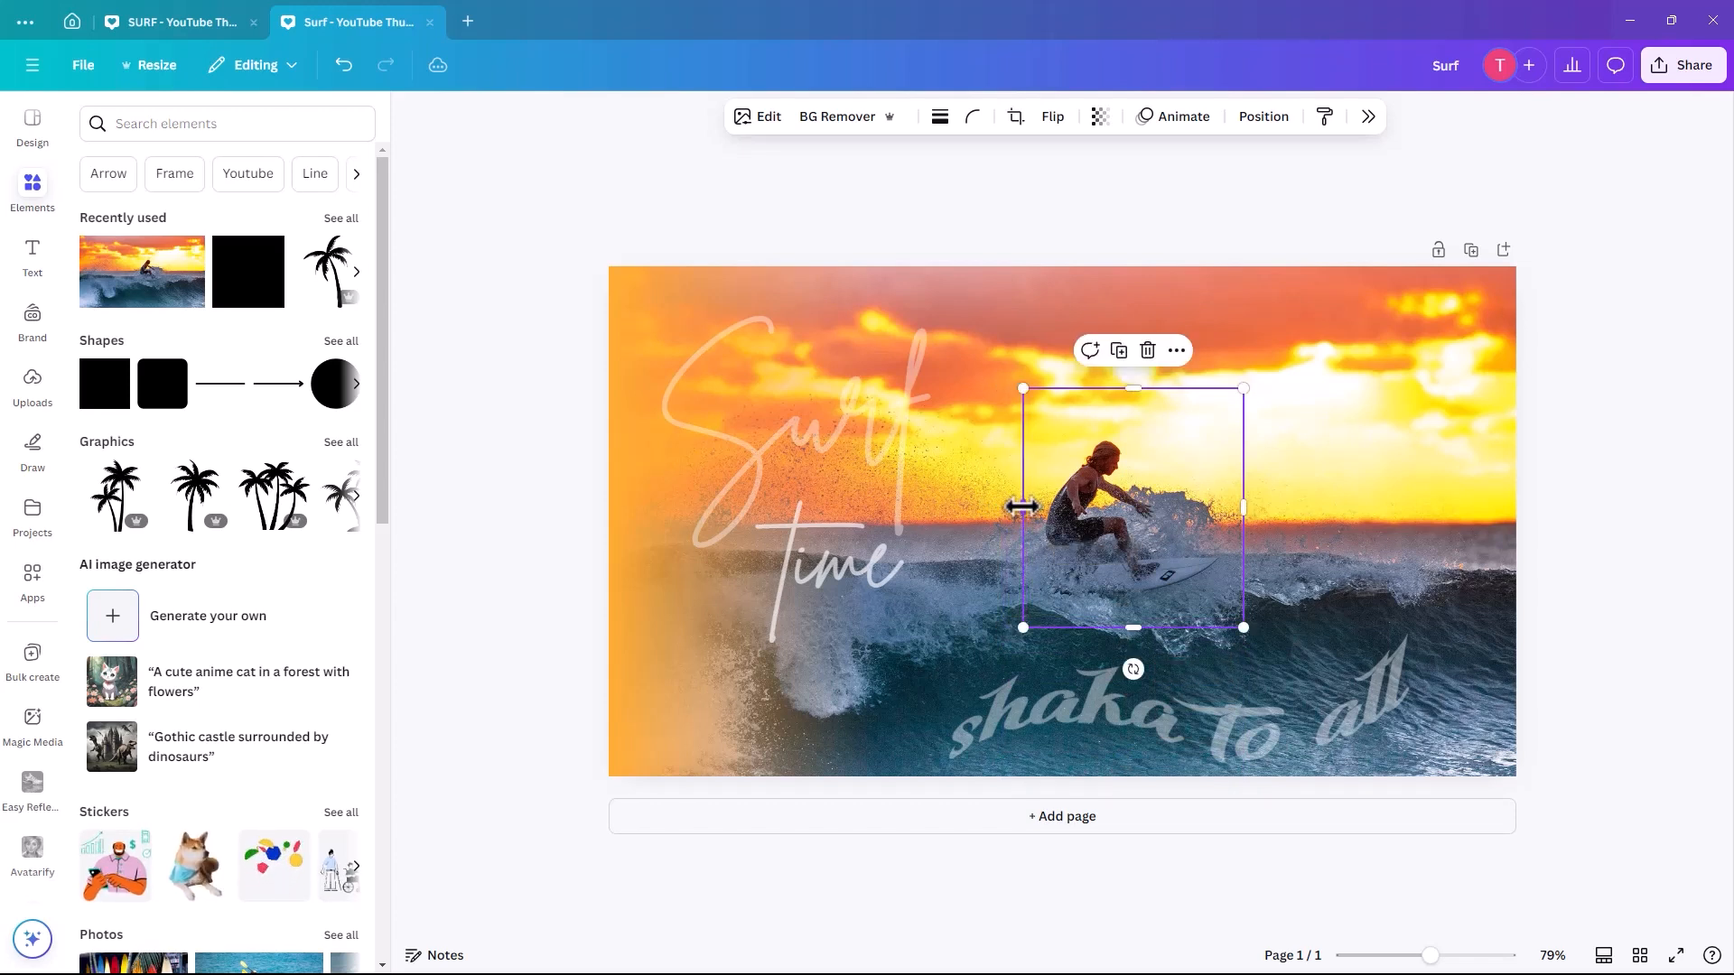
Step: Give the cropped surfer photo a solid white border with a weight of 10
{"action": "left_click", "coordinate": [940, 131]}
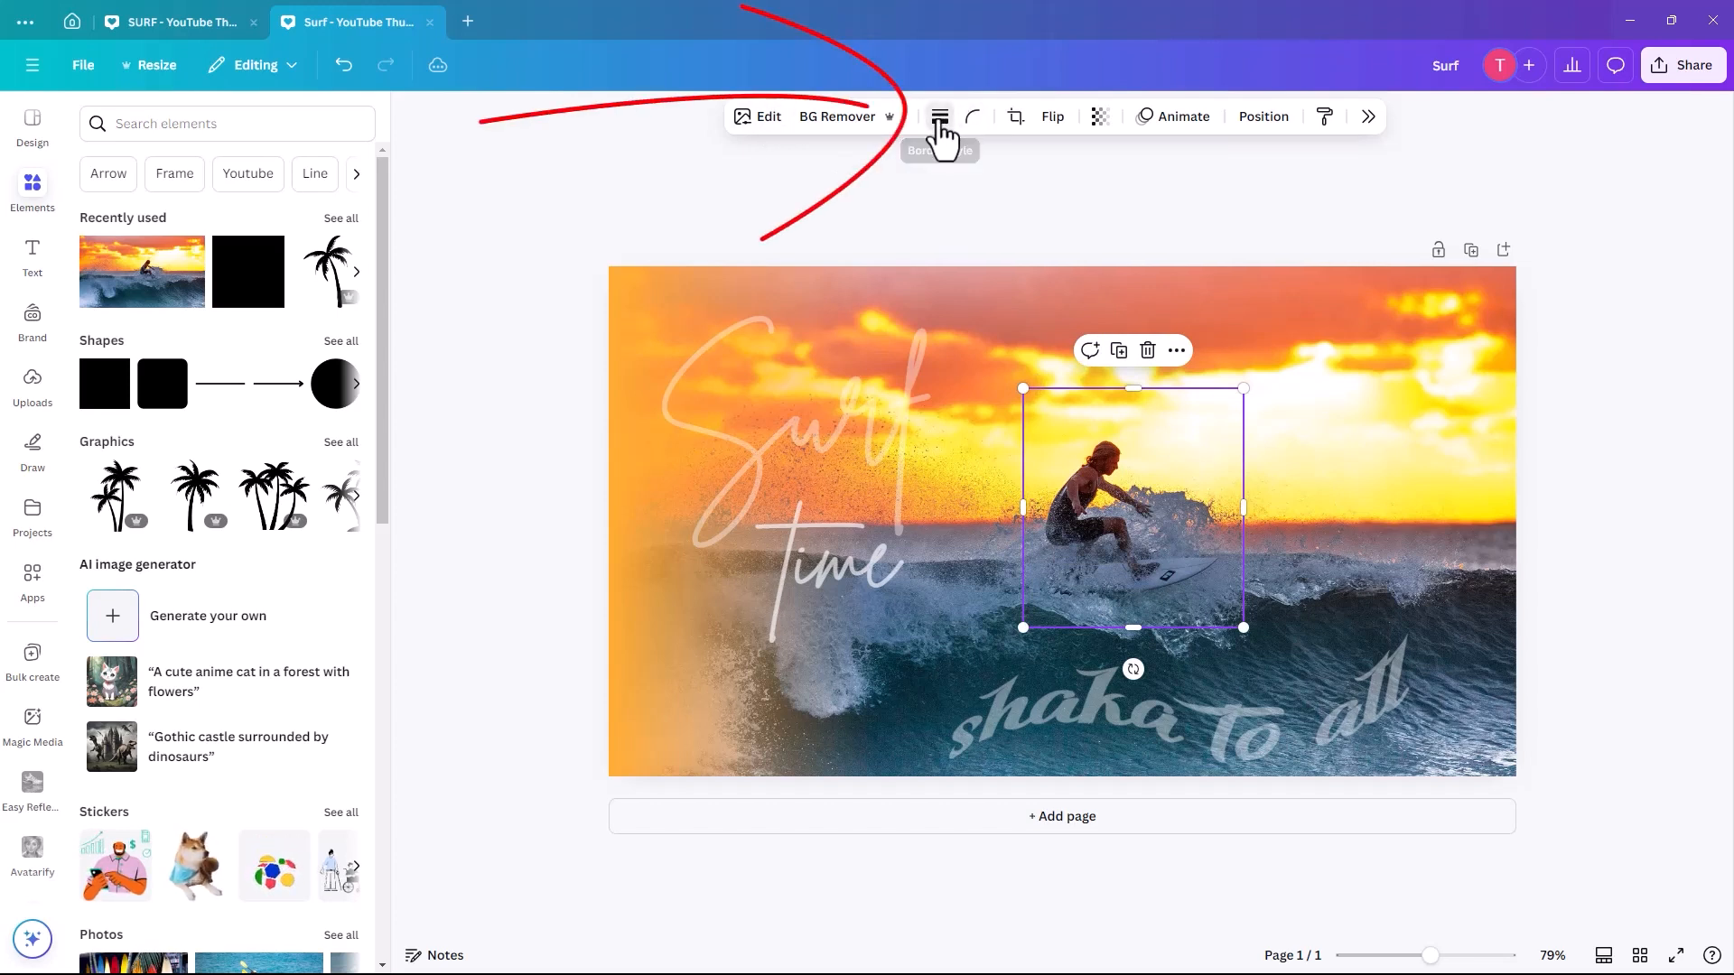
{"action": "left_click_drag", "start_coordinate": [827, 235], "coordinate": [862, 237]}
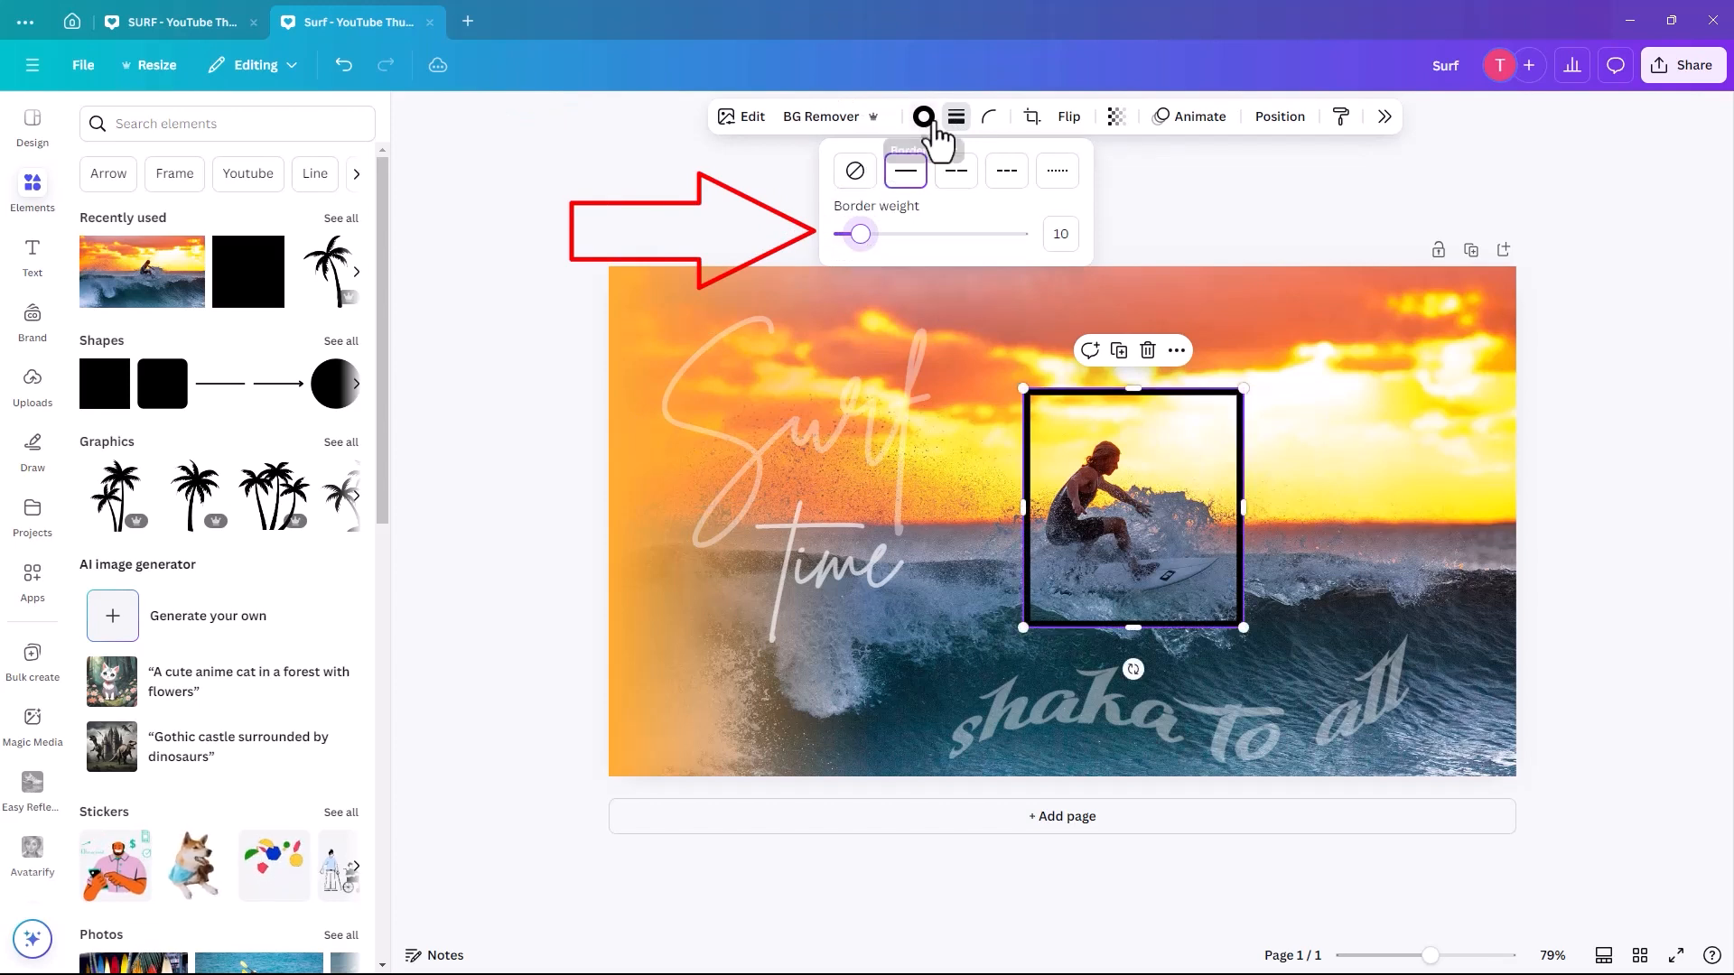
{"action": "left_click", "coordinate": [922, 124]}
{"action": "left_click", "coordinate": [922, 118]}
{"action": "left_click", "coordinate": [924, 118]}
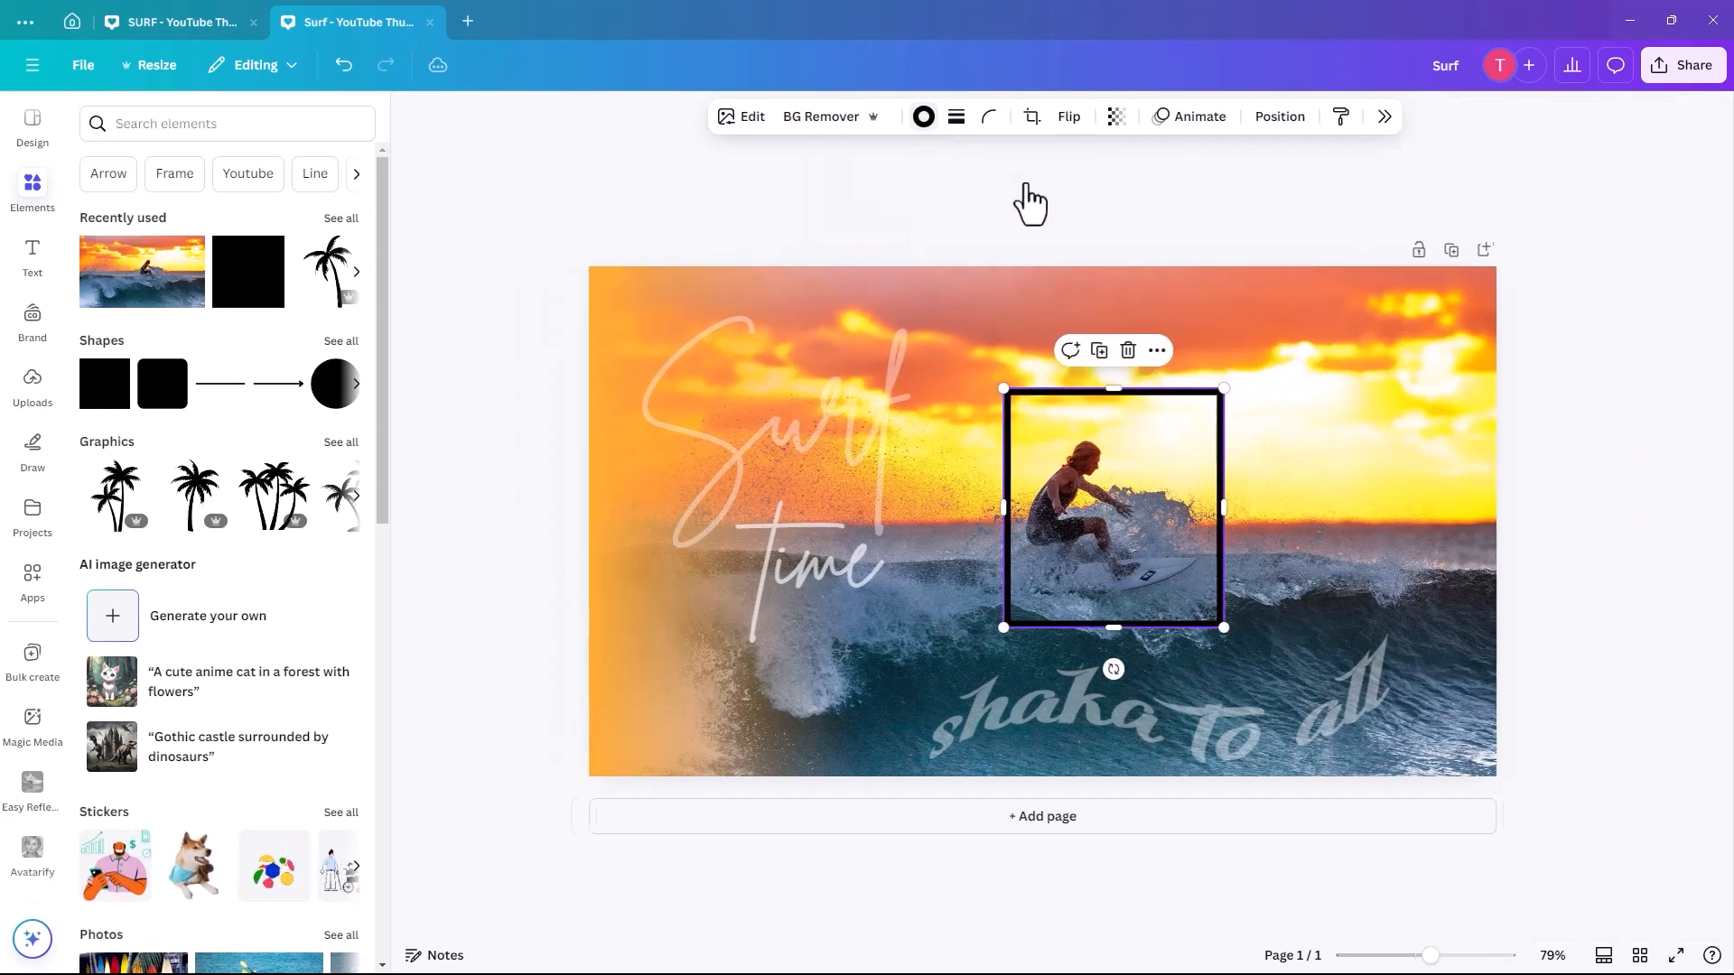
{"action": "left_click", "coordinate": [926, 122]}
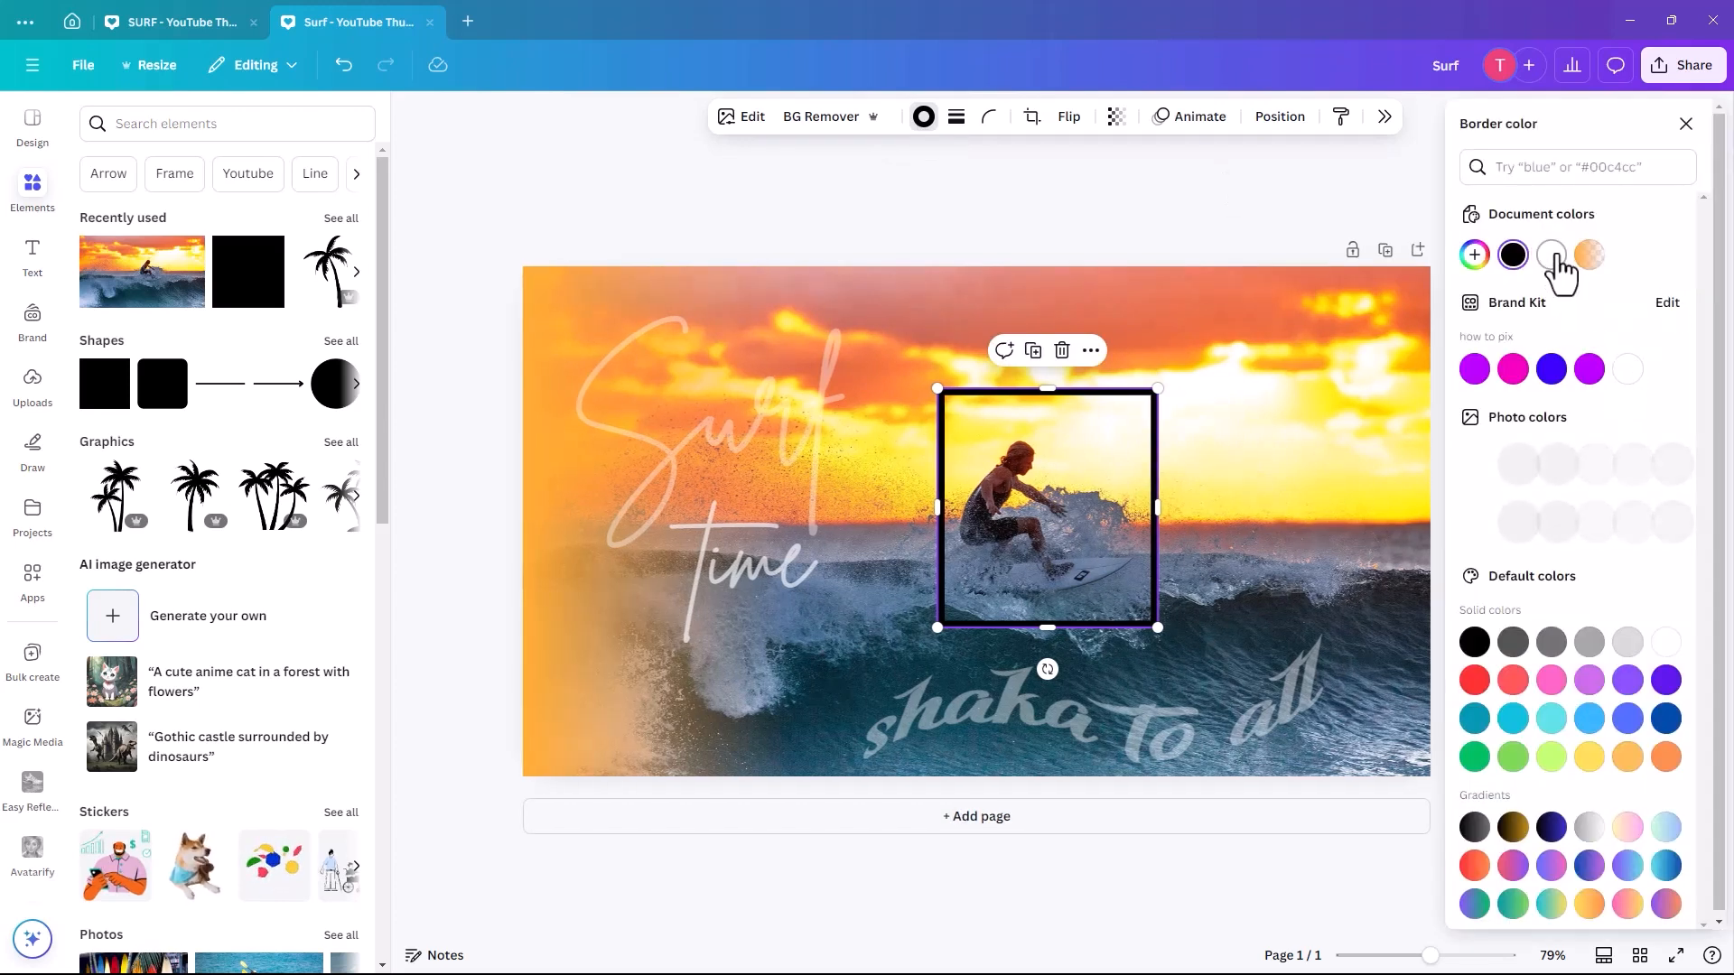
{"action": "left_click", "coordinate": [1550, 255]}
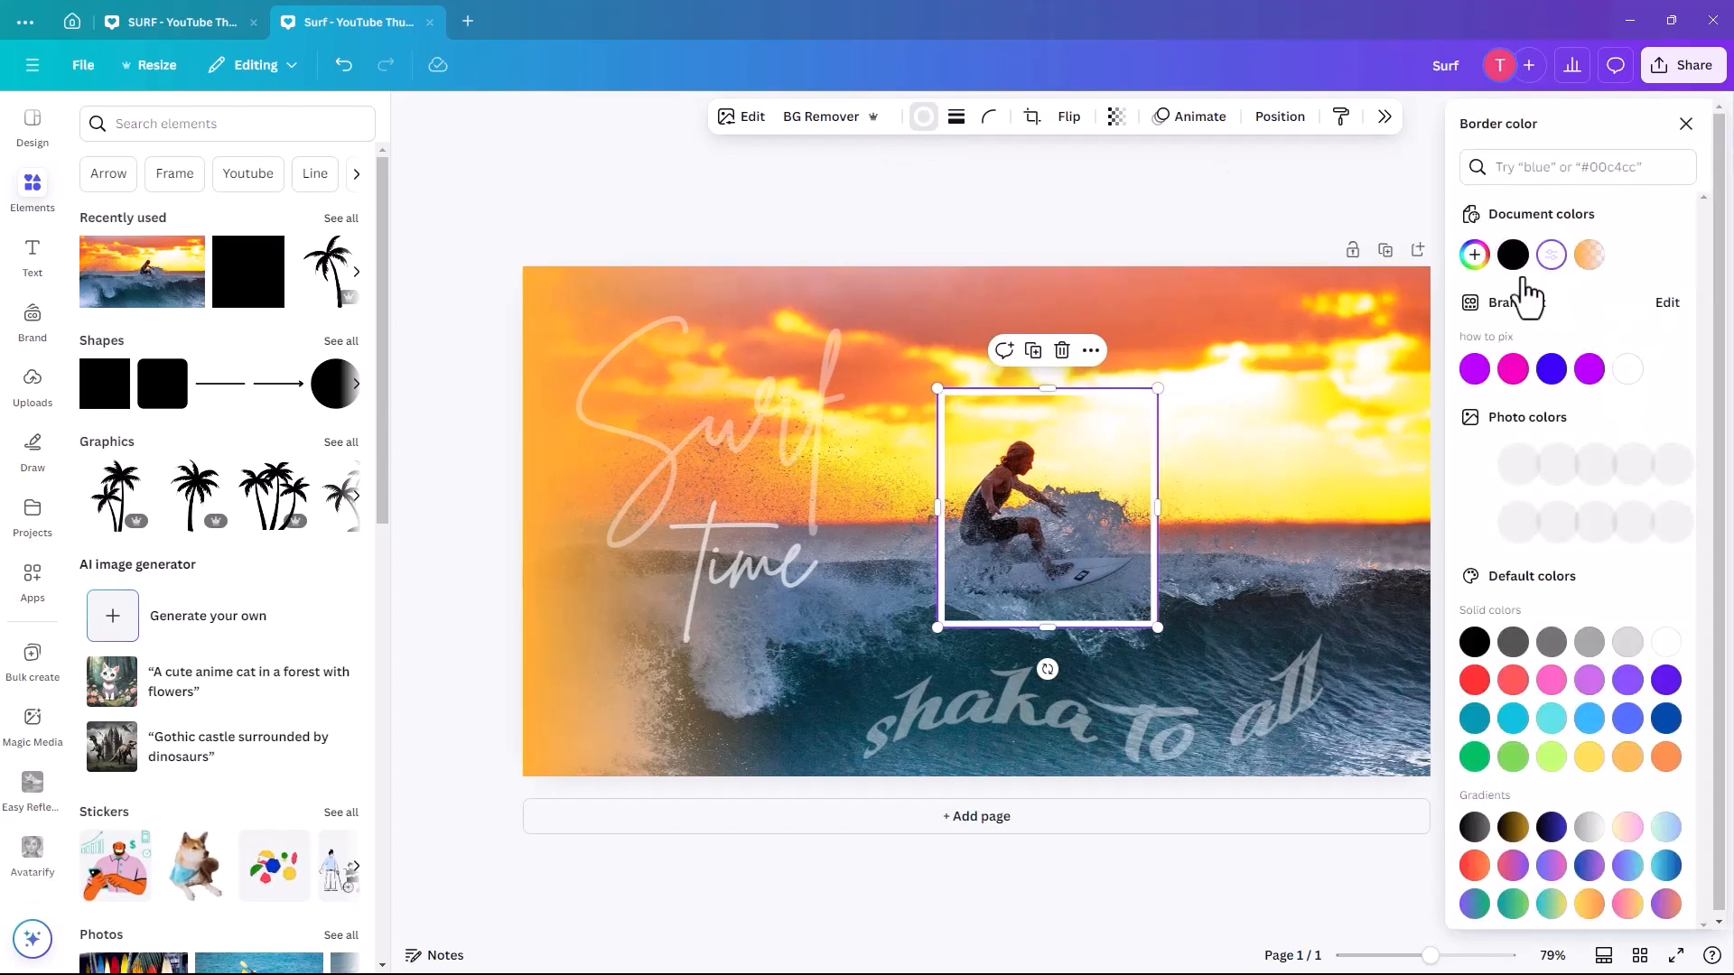
Step: Set the background surfing photo's transparency to 61
{"action": "left_click", "coordinate": [1207, 345]}
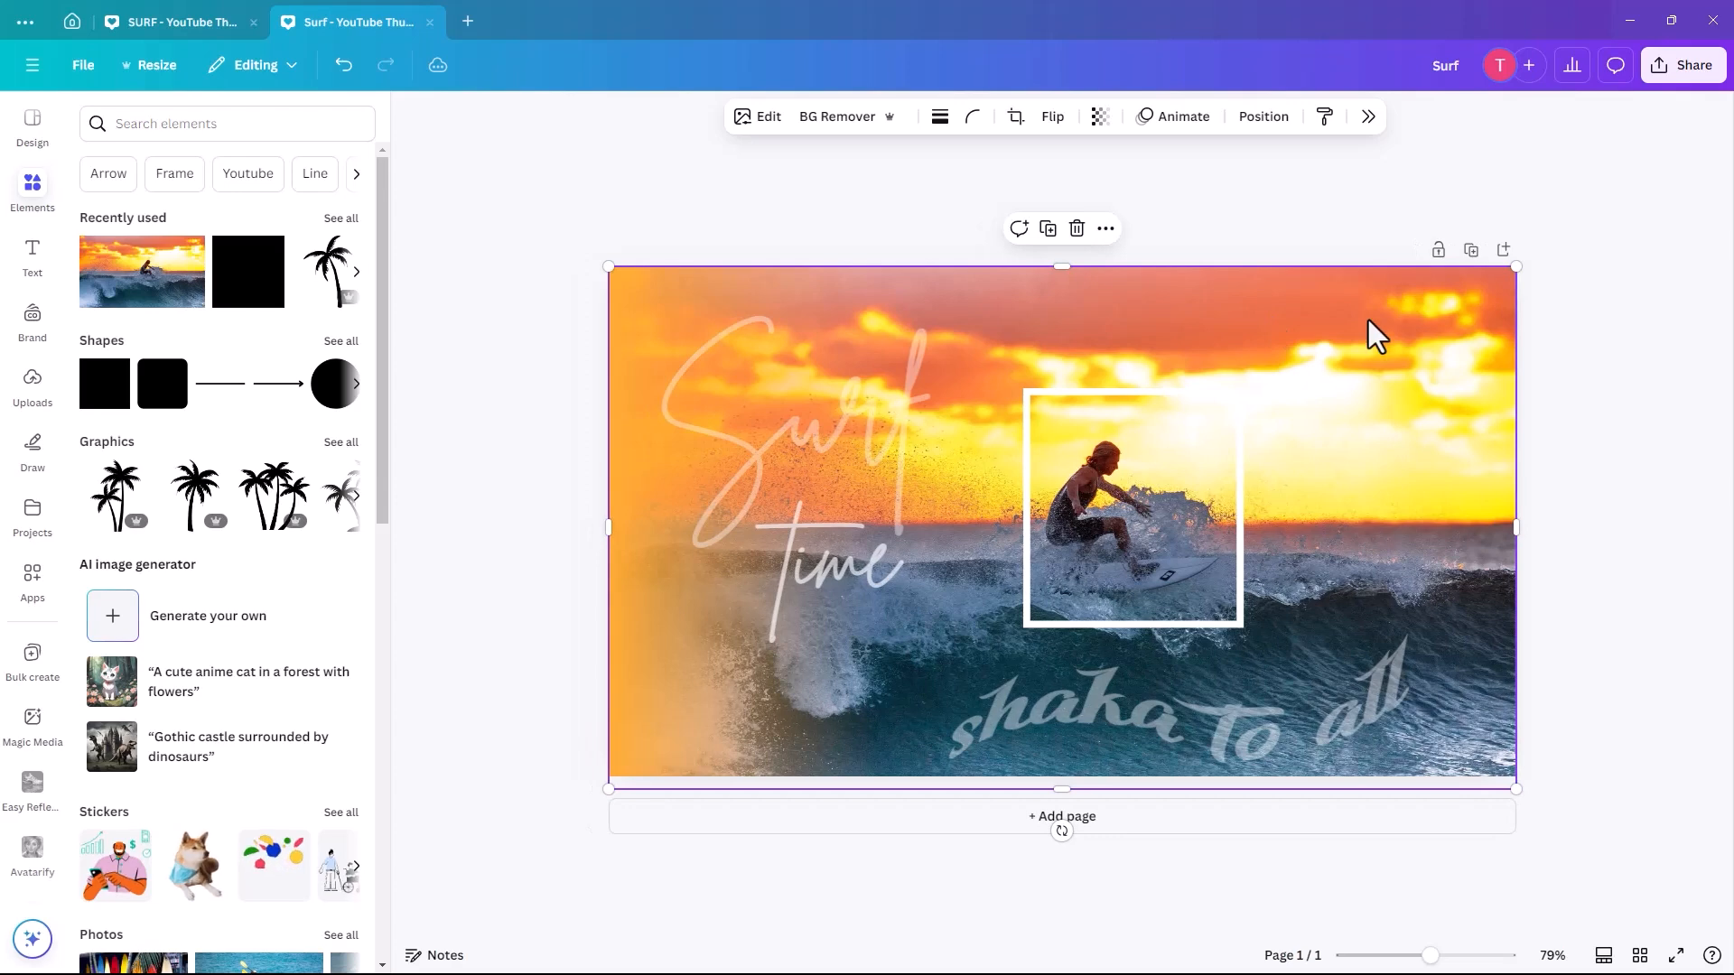
{"action": "left_click", "coordinate": [1100, 118]}
{"action": "mouse_move", "coordinate": [1142, 192]}
{"action": "left_mouse_down"}
{"action": "mouse_move", "coordinate": [1083, 191]}
{"action": "mouse_move", "coordinate": [1092, 203]}
{"action": "left_mouse_up"}
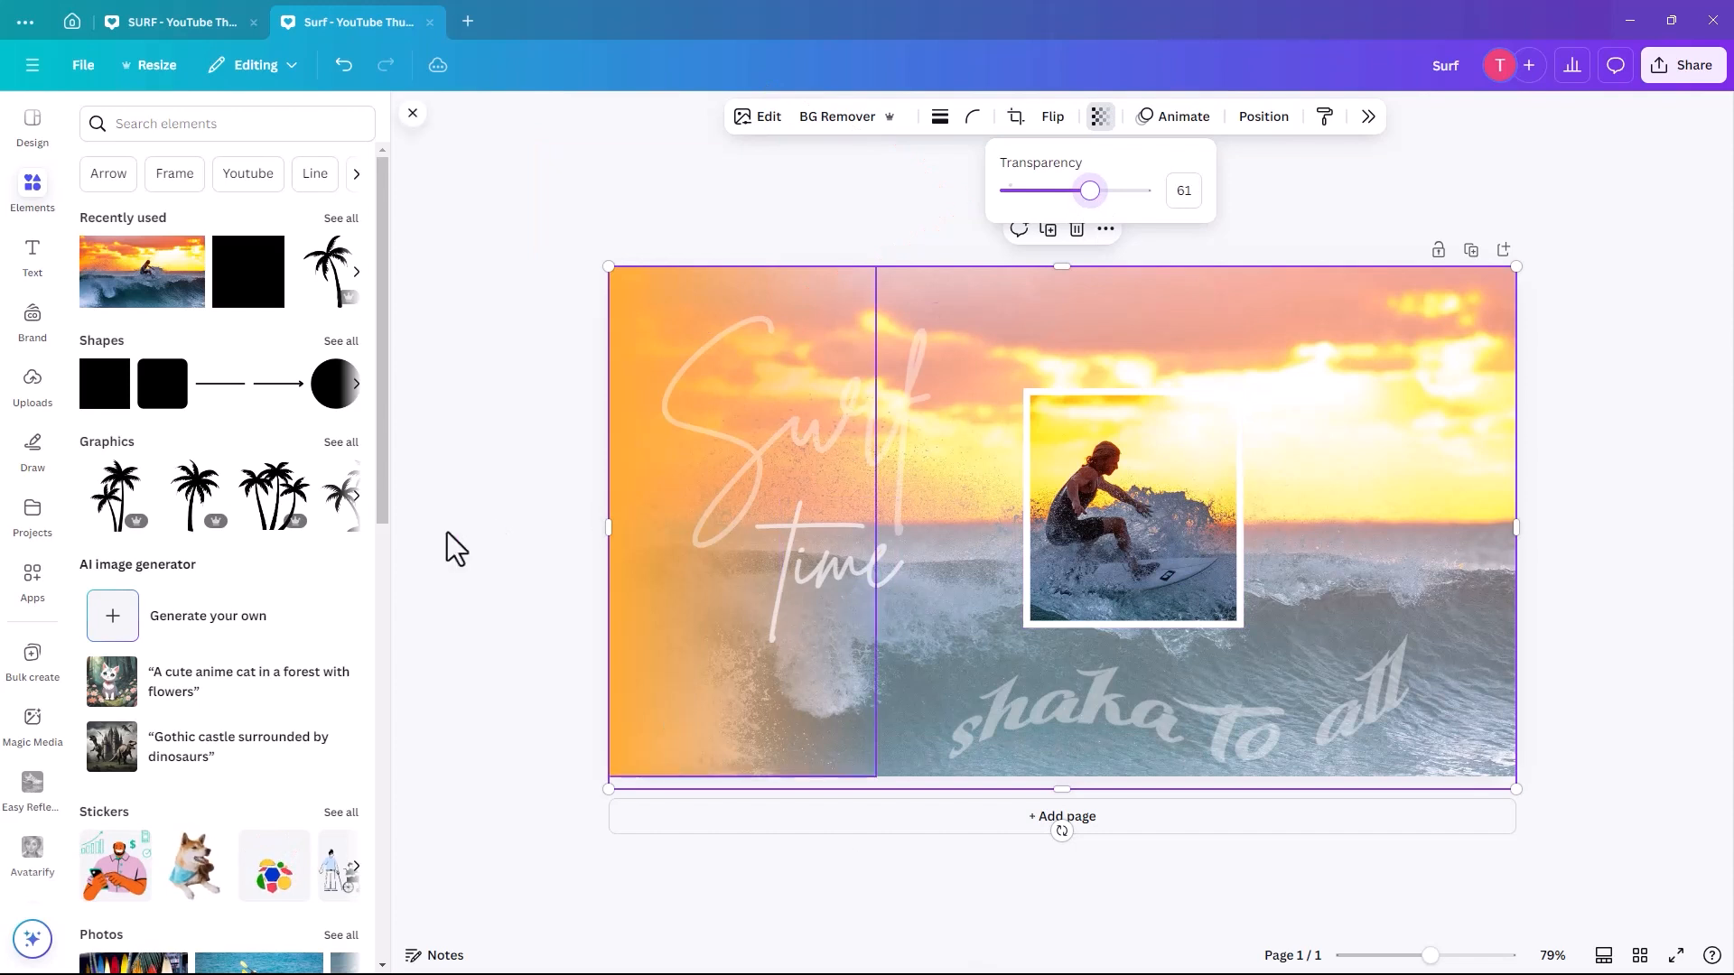
{"action": "left_click", "coordinate": [508, 533]}
Step: Set the "shaka to all" lettering's transparency to 66
{"action": "left_click", "coordinate": [1210, 720]}
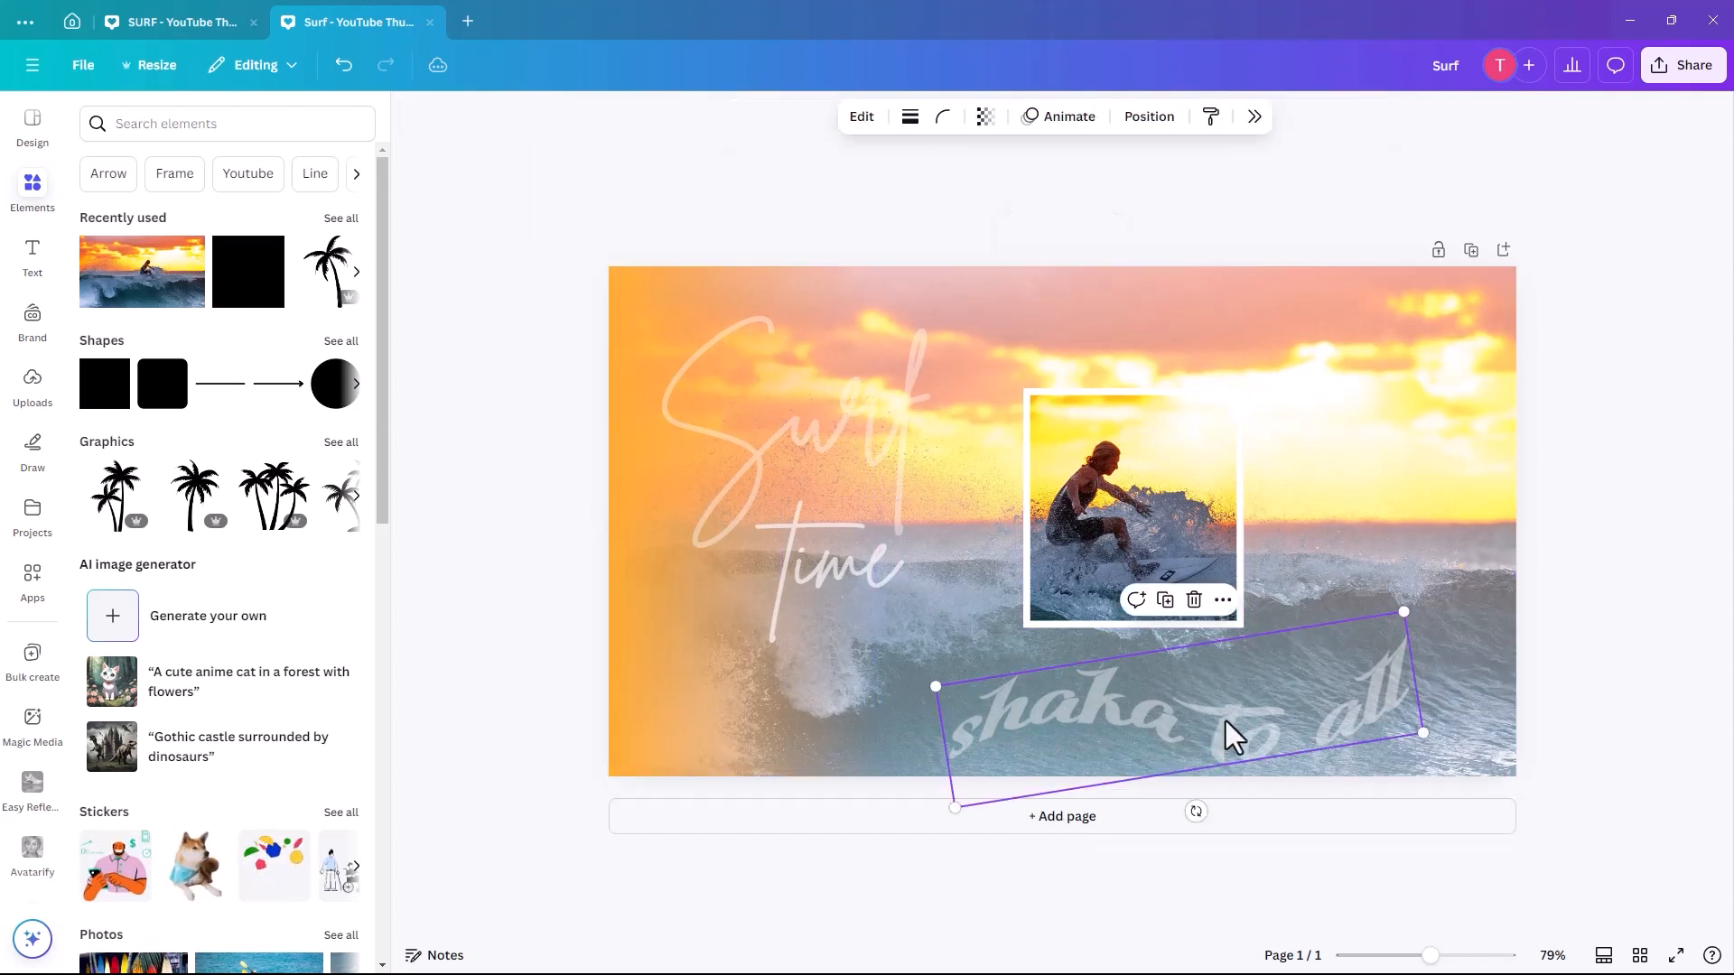
{"action": "left_click", "coordinate": [987, 118]}
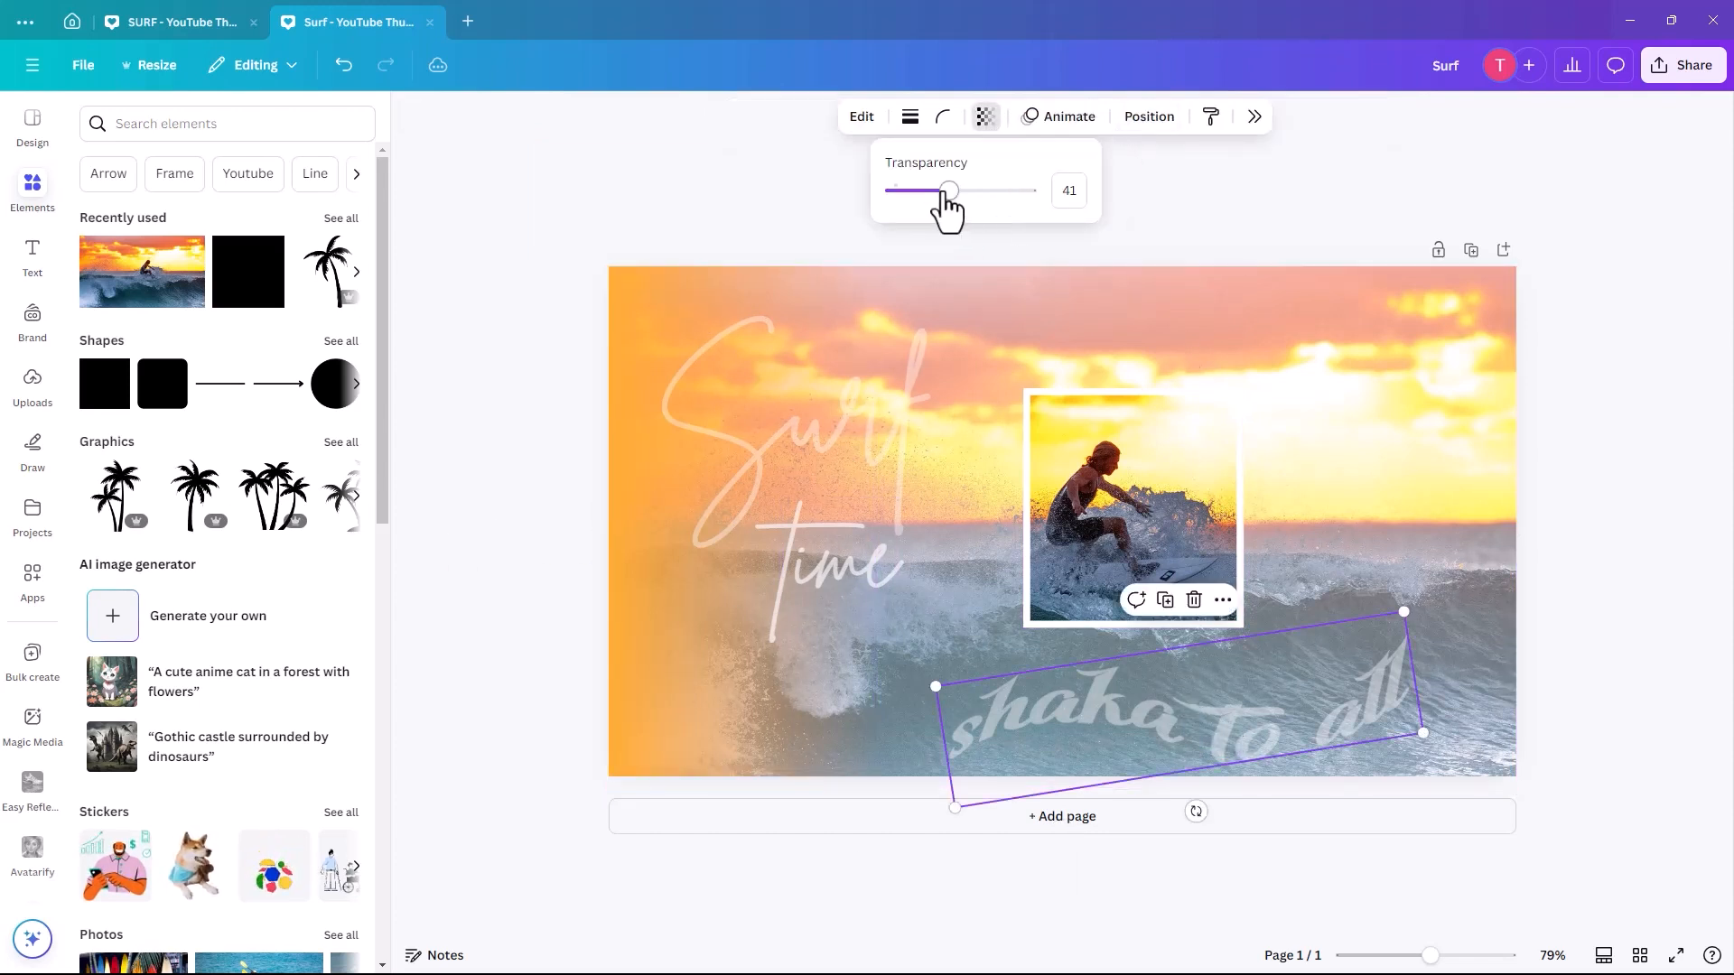
{"action": "left_click_drag", "start_coordinate": [944, 191], "coordinate": [973, 191]}
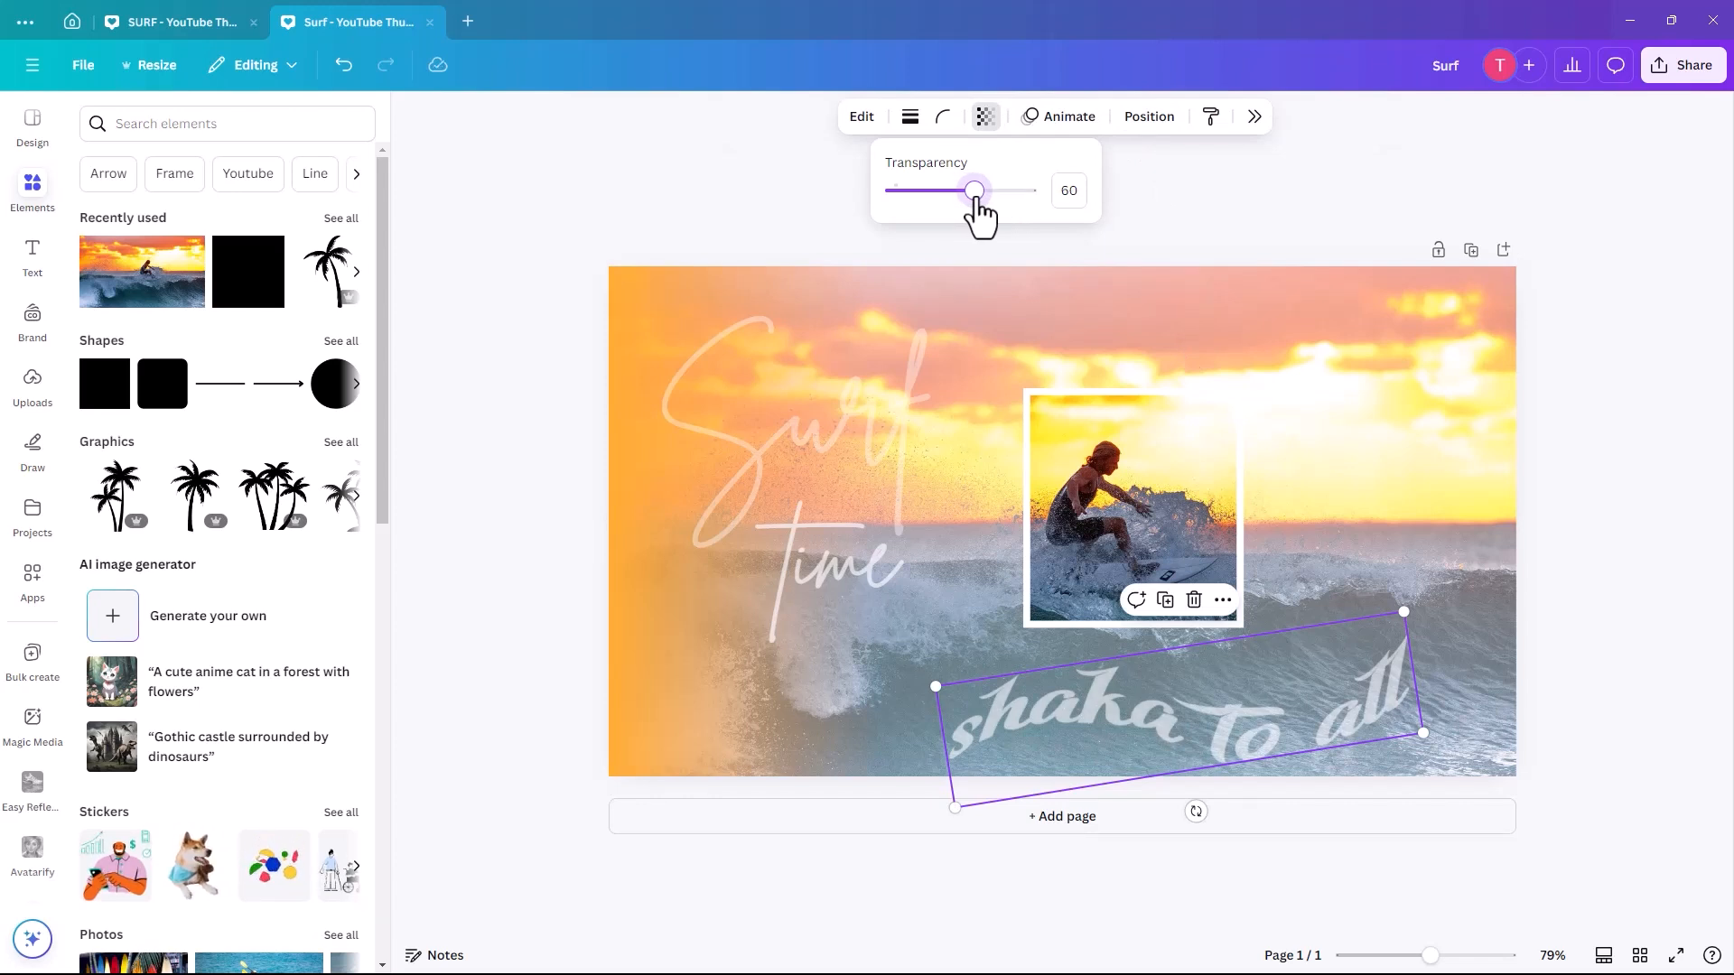
{"action": "left_click_drag", "start_coordinate": [976, 191], "coordinate": [980, 191]}
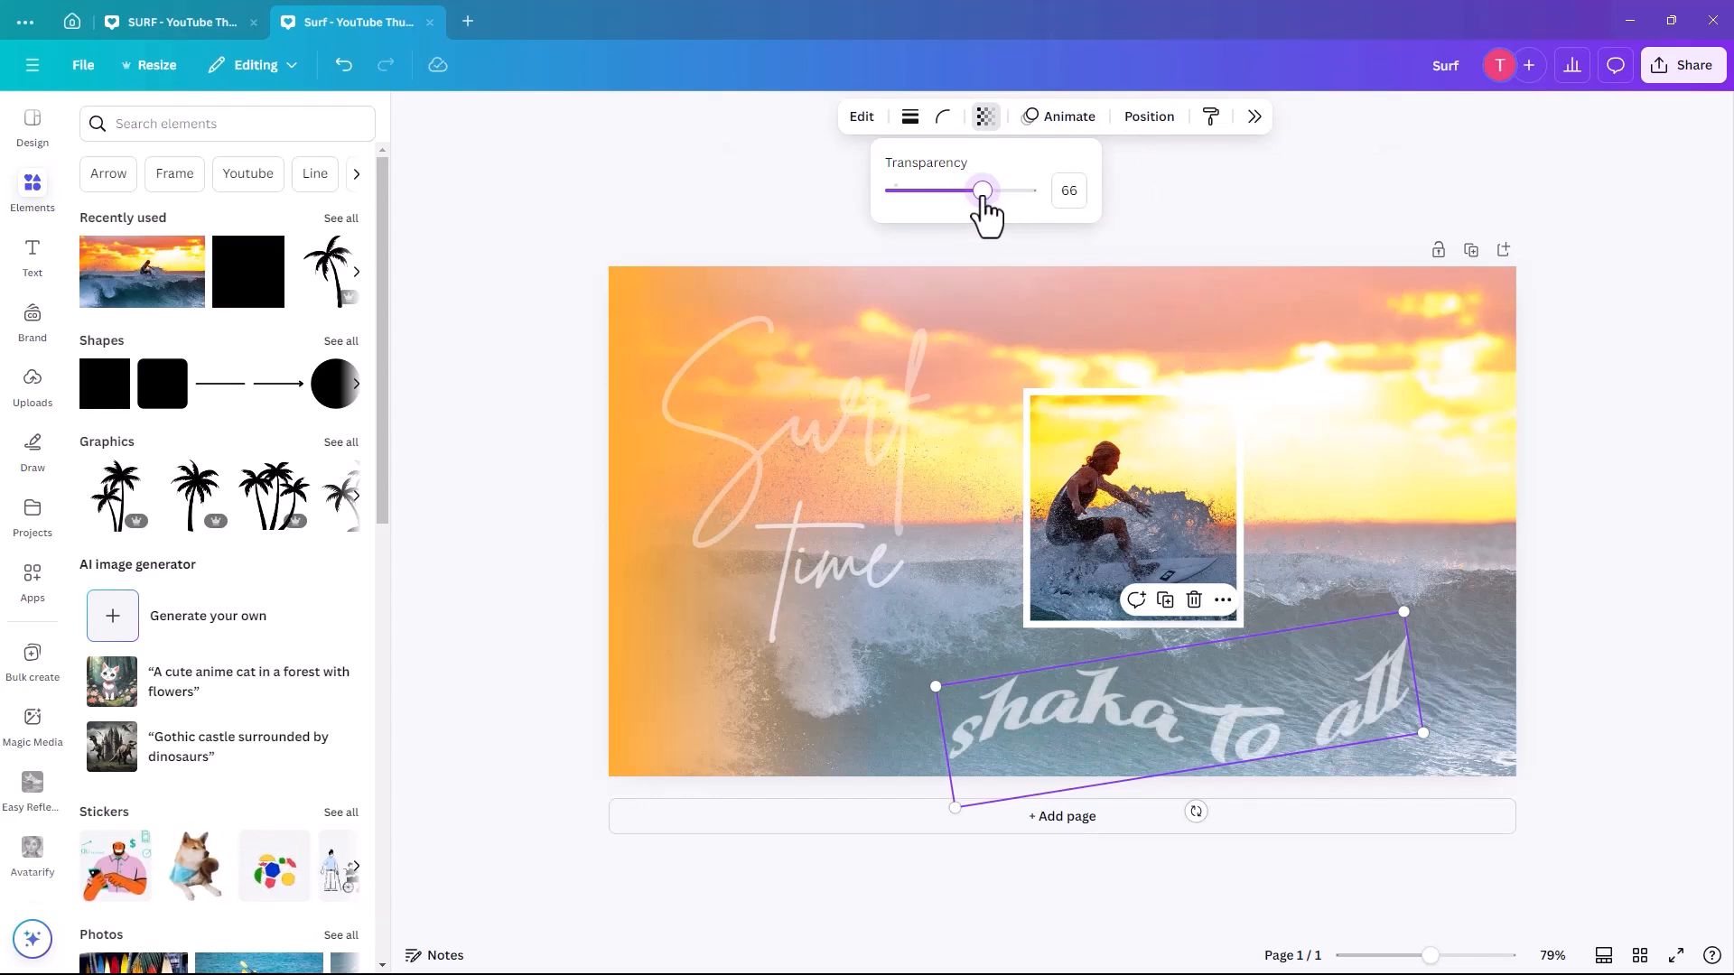
Step: Set the "Surf" script text's transparency to 57
{"action": "left_click", "coordinate": [735, 443]}
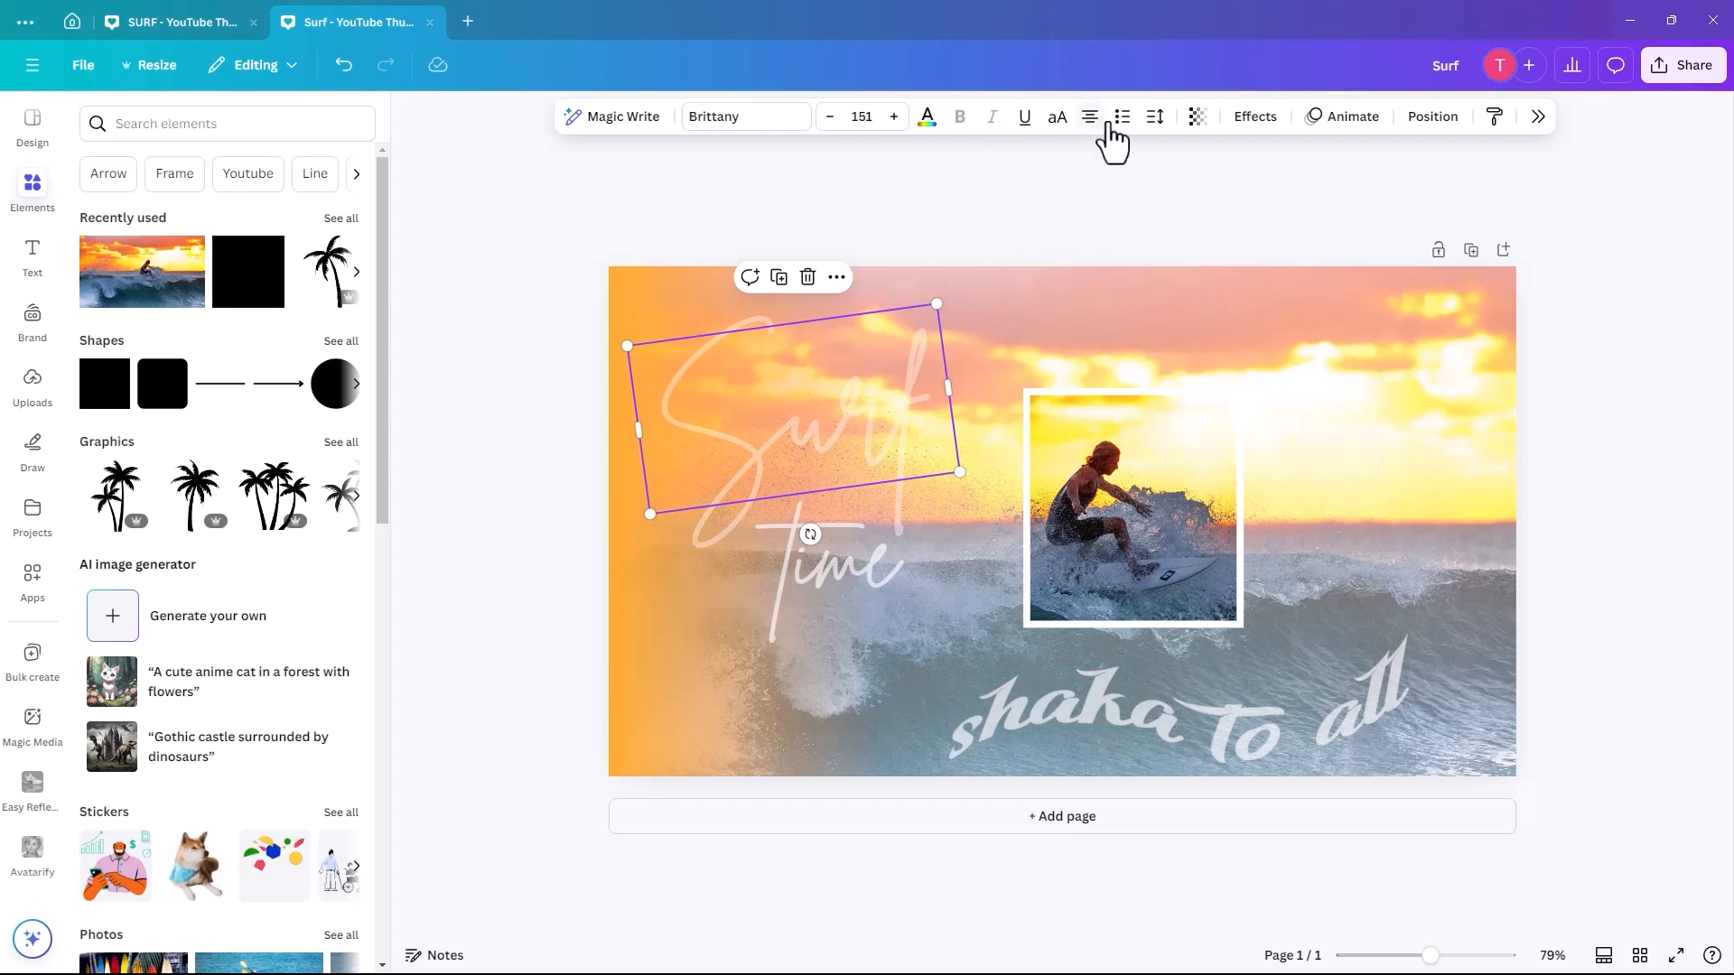
{"action": "left_click", "coordinate": [1197, 119]}
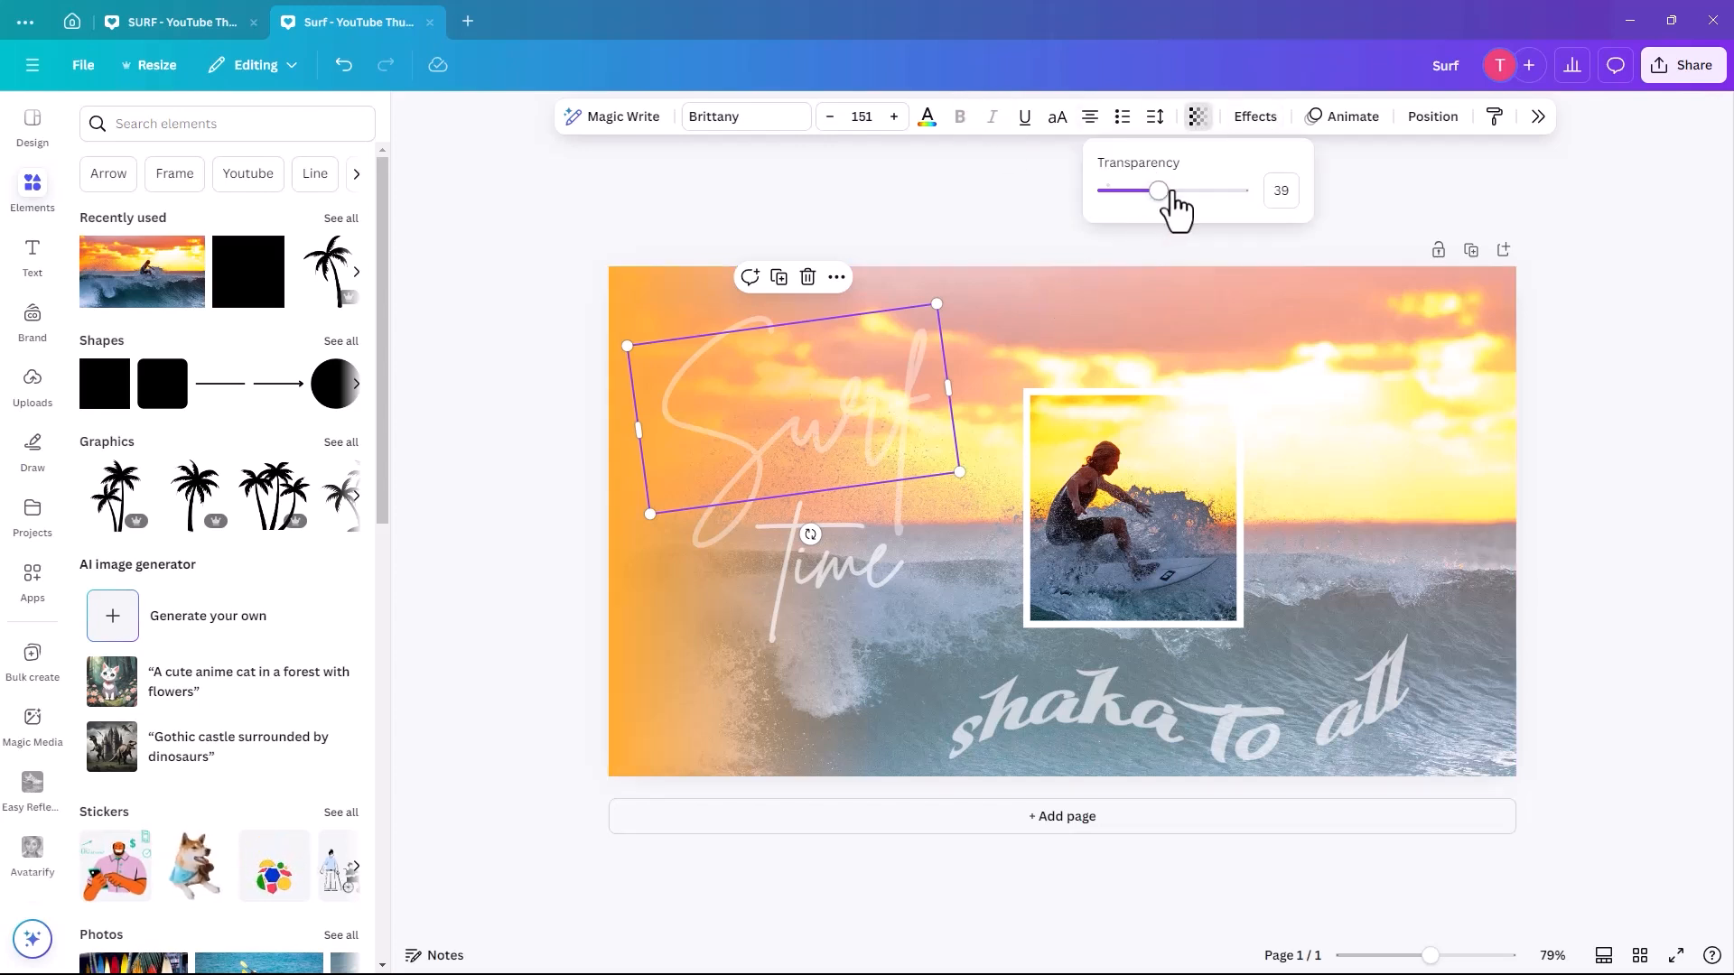
{"action": "left_click_drag", "start_coordinate": [1160, 194], "coordinate": [1185, 198]}
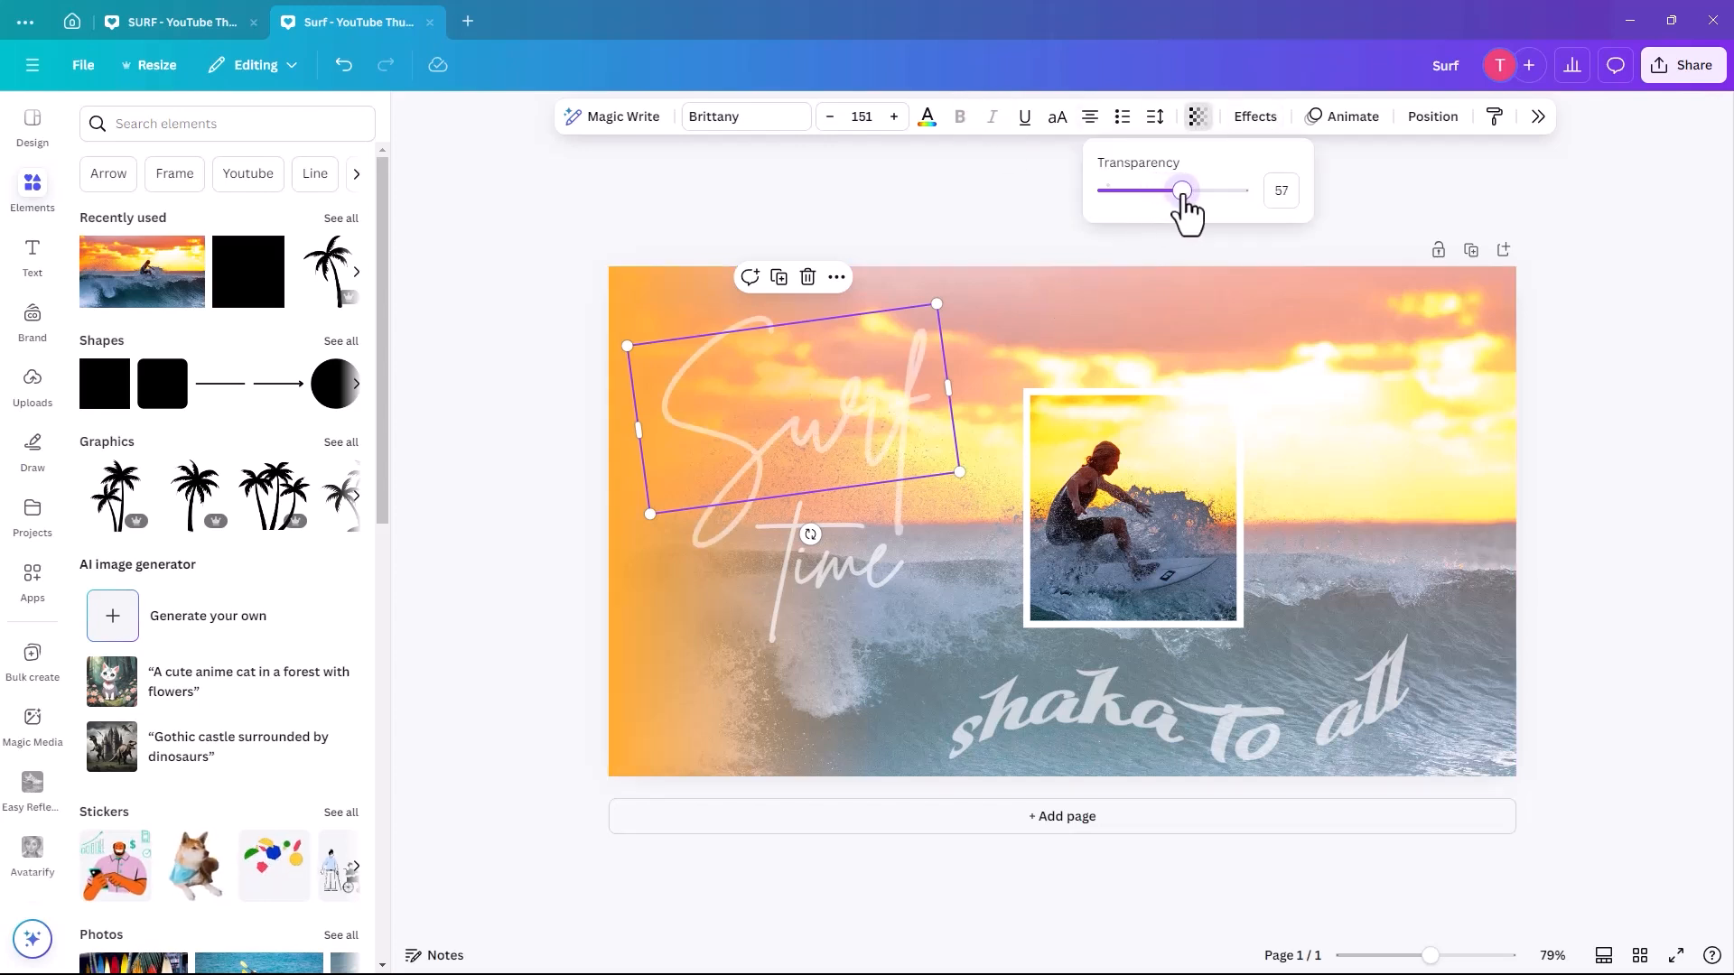
{"action": "left_click", "coordinate": [517, 281]}
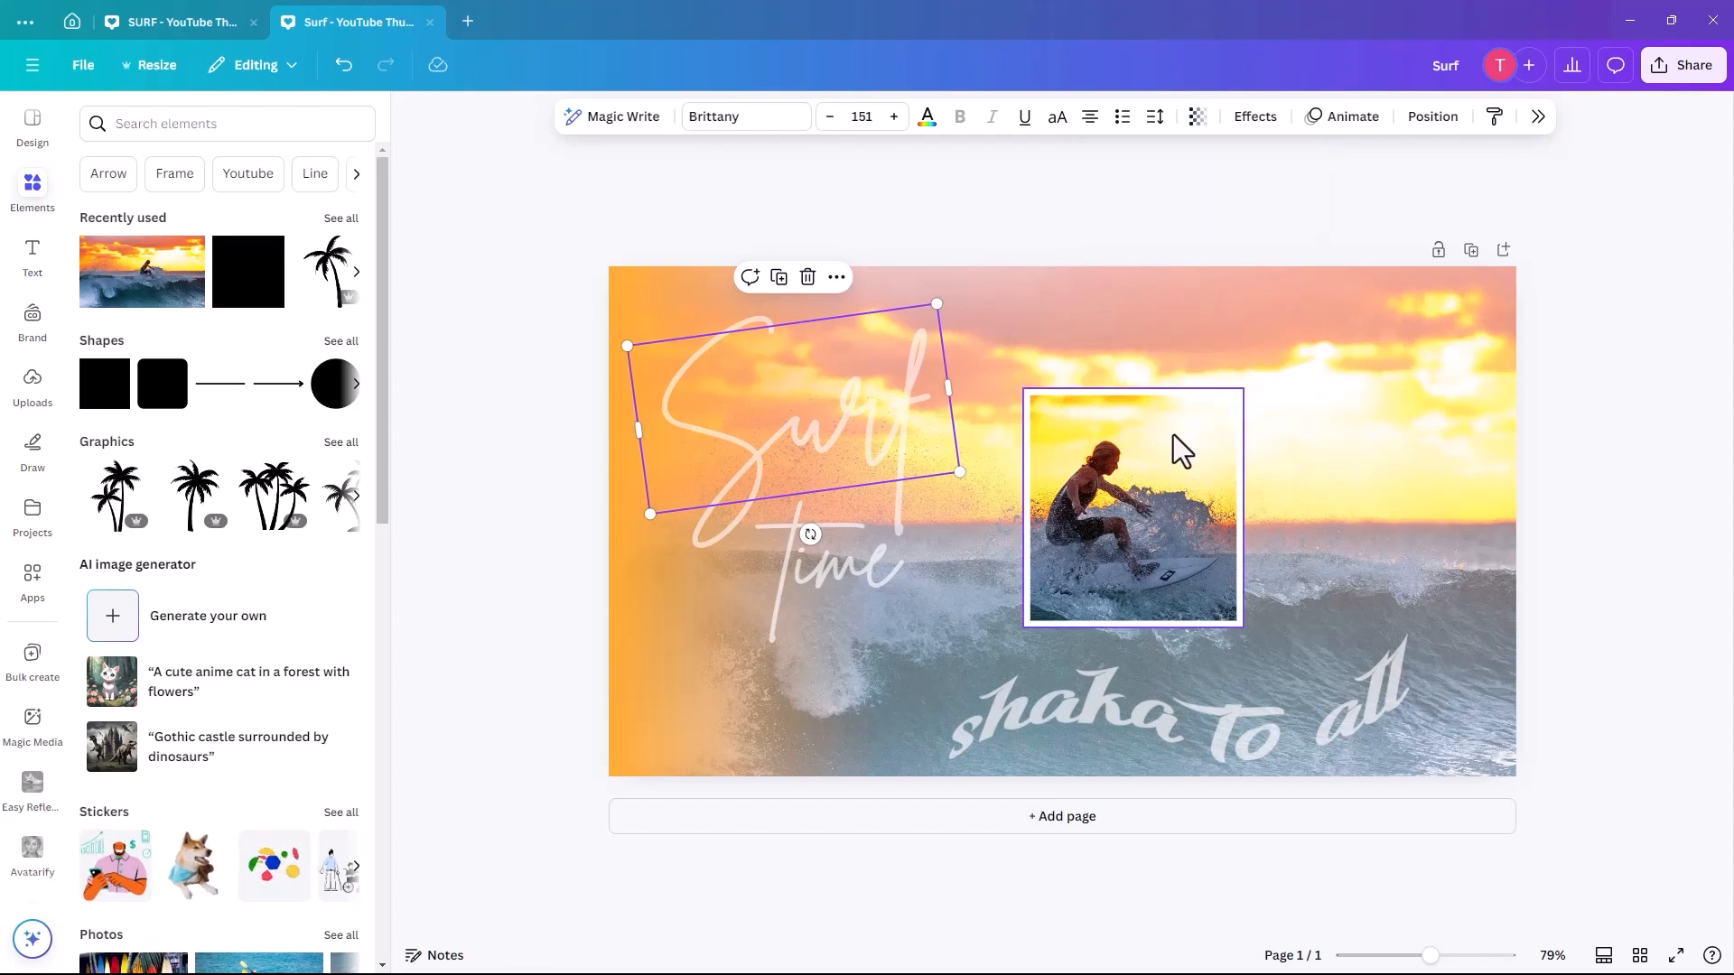
Step: Set the background surfing photo's transparency to 75
{"action": "left_click", "coordinate": [1233, 327]}
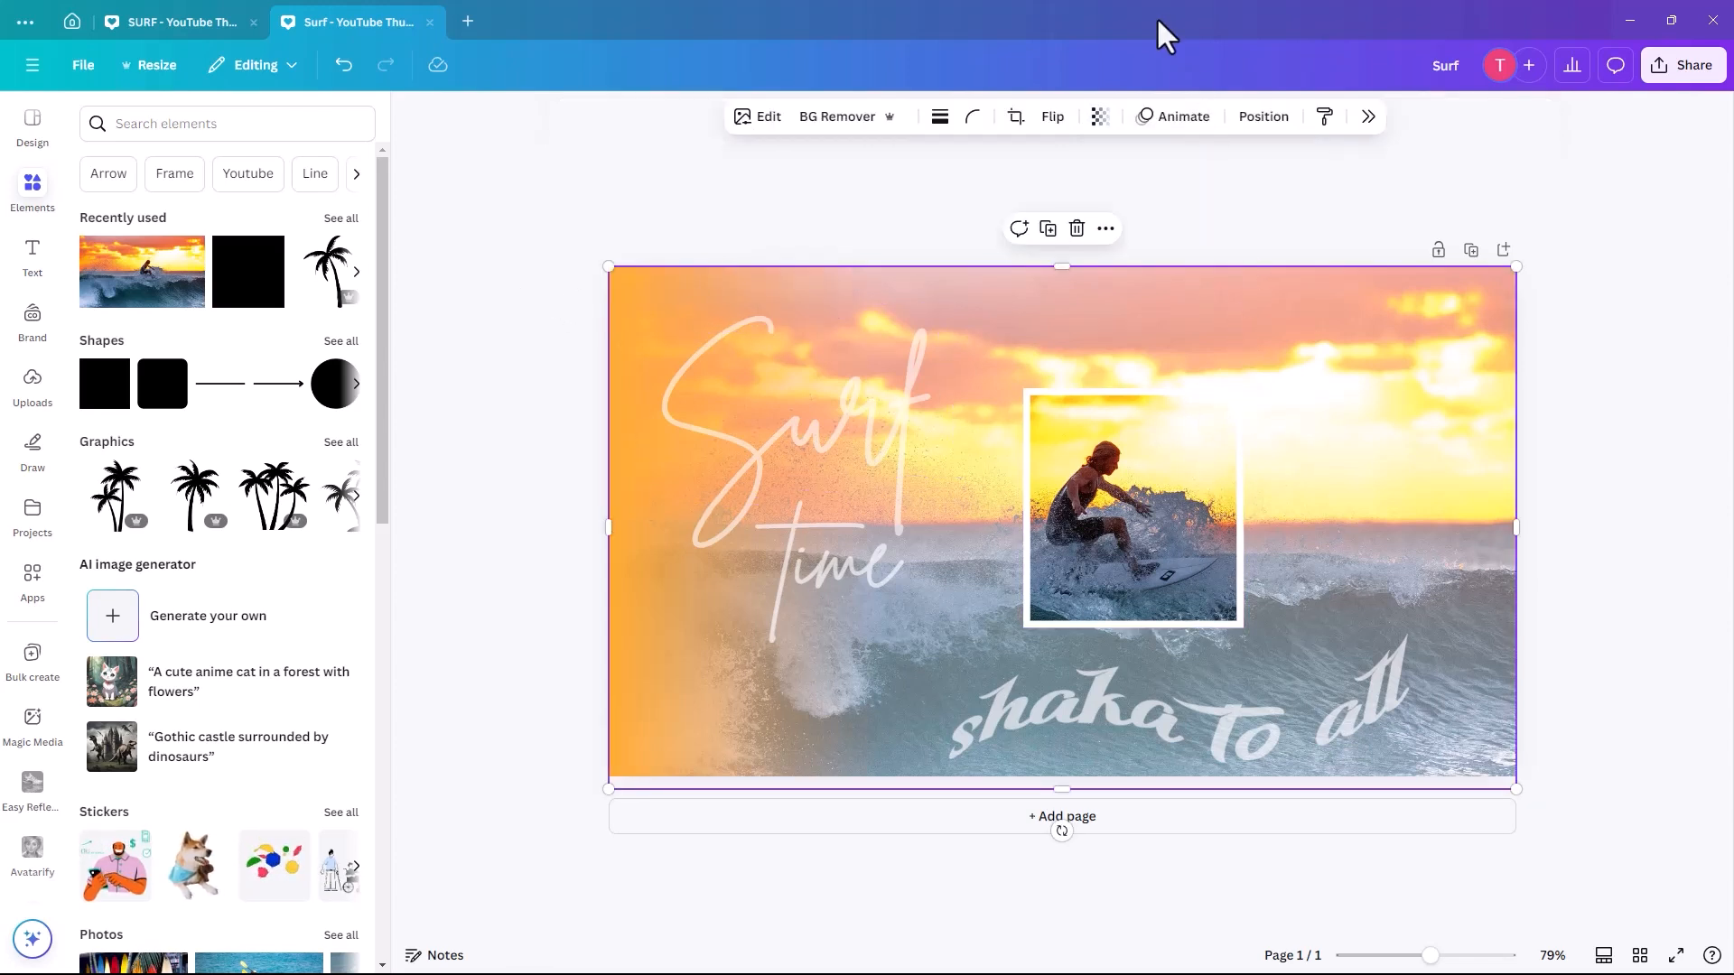
{"action": "left_click", "coordinate": [1100, 117]}
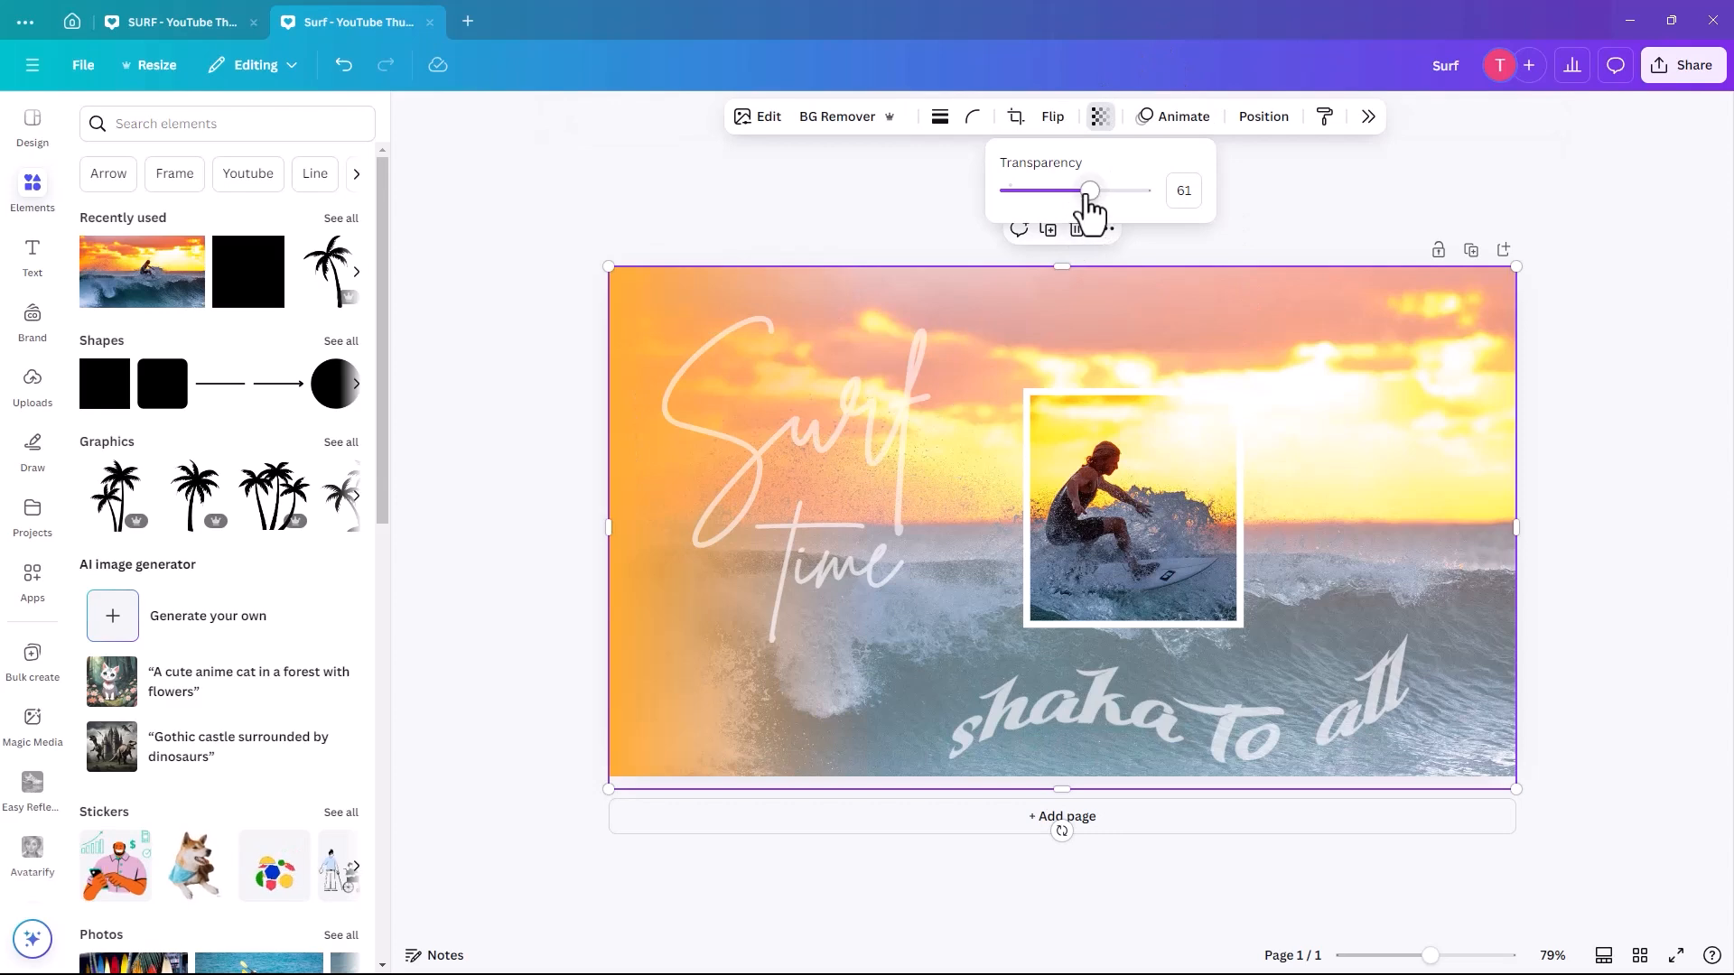
{"action": "mouse_move", "coordinate": [1090, 190]}
{"action": "left_mouse_down"}
{"action": "mouse_move", "coordinate": [1074, 192]}
{"action": "mouse_move", "coordinate": [1098, 190]}
{"action": "left_mouse_up"}
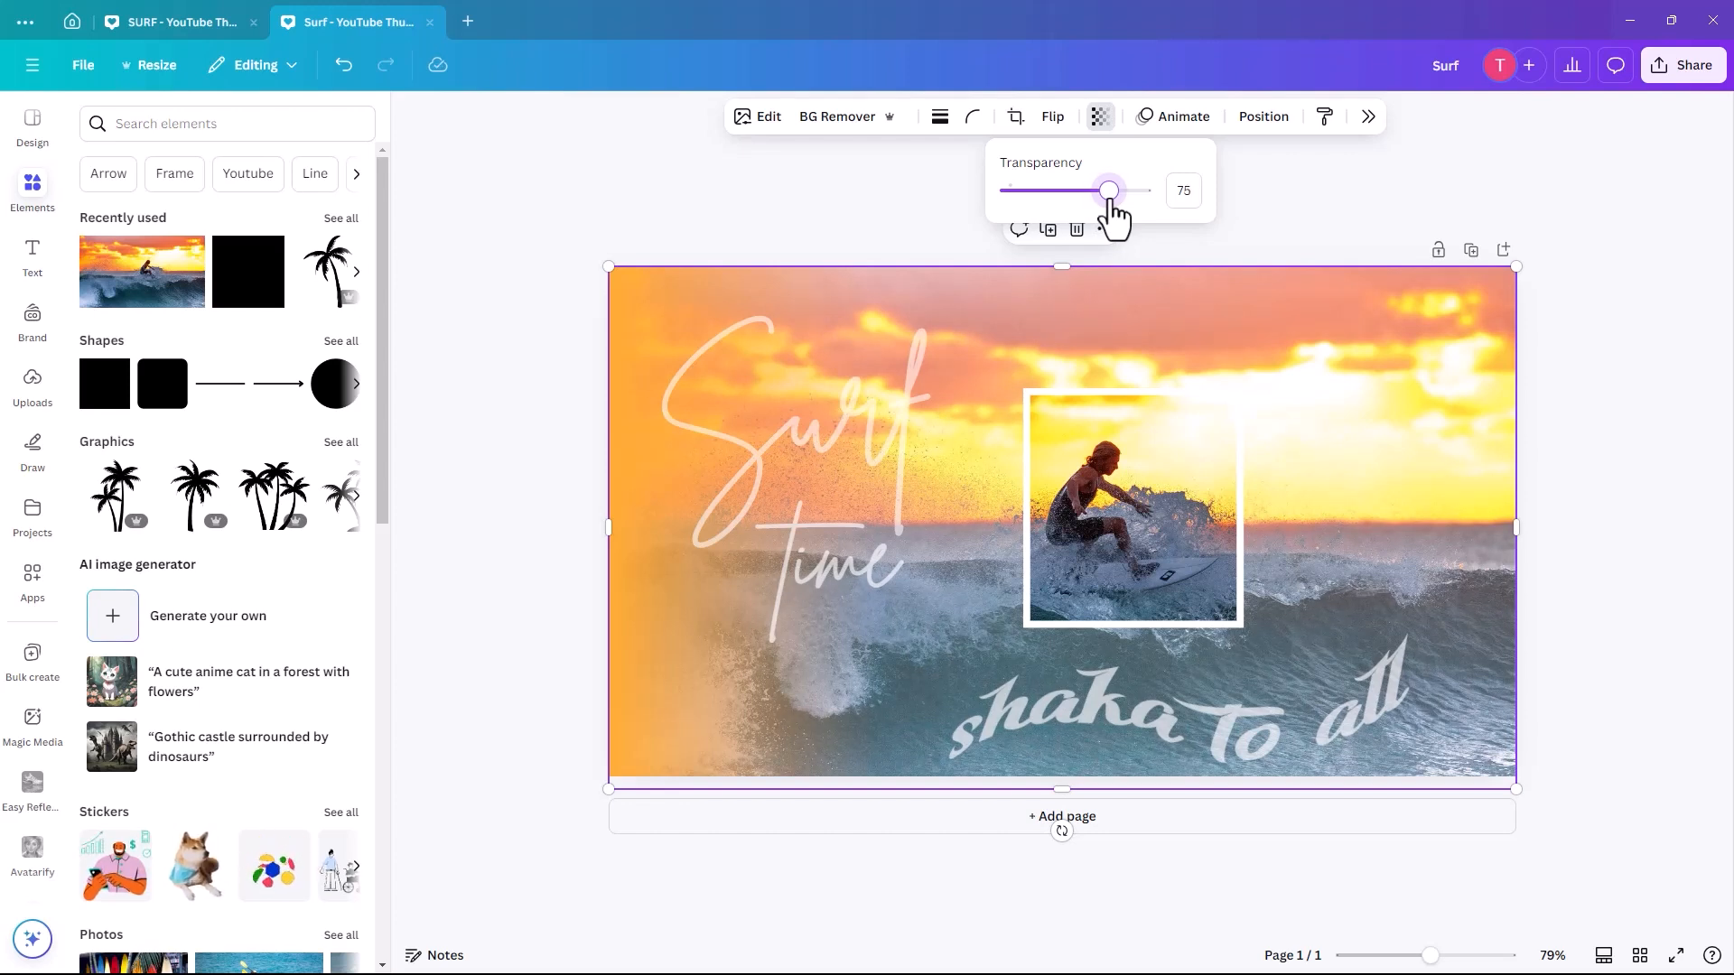
{"action": "left_click", "coordinate": [689, 218]}
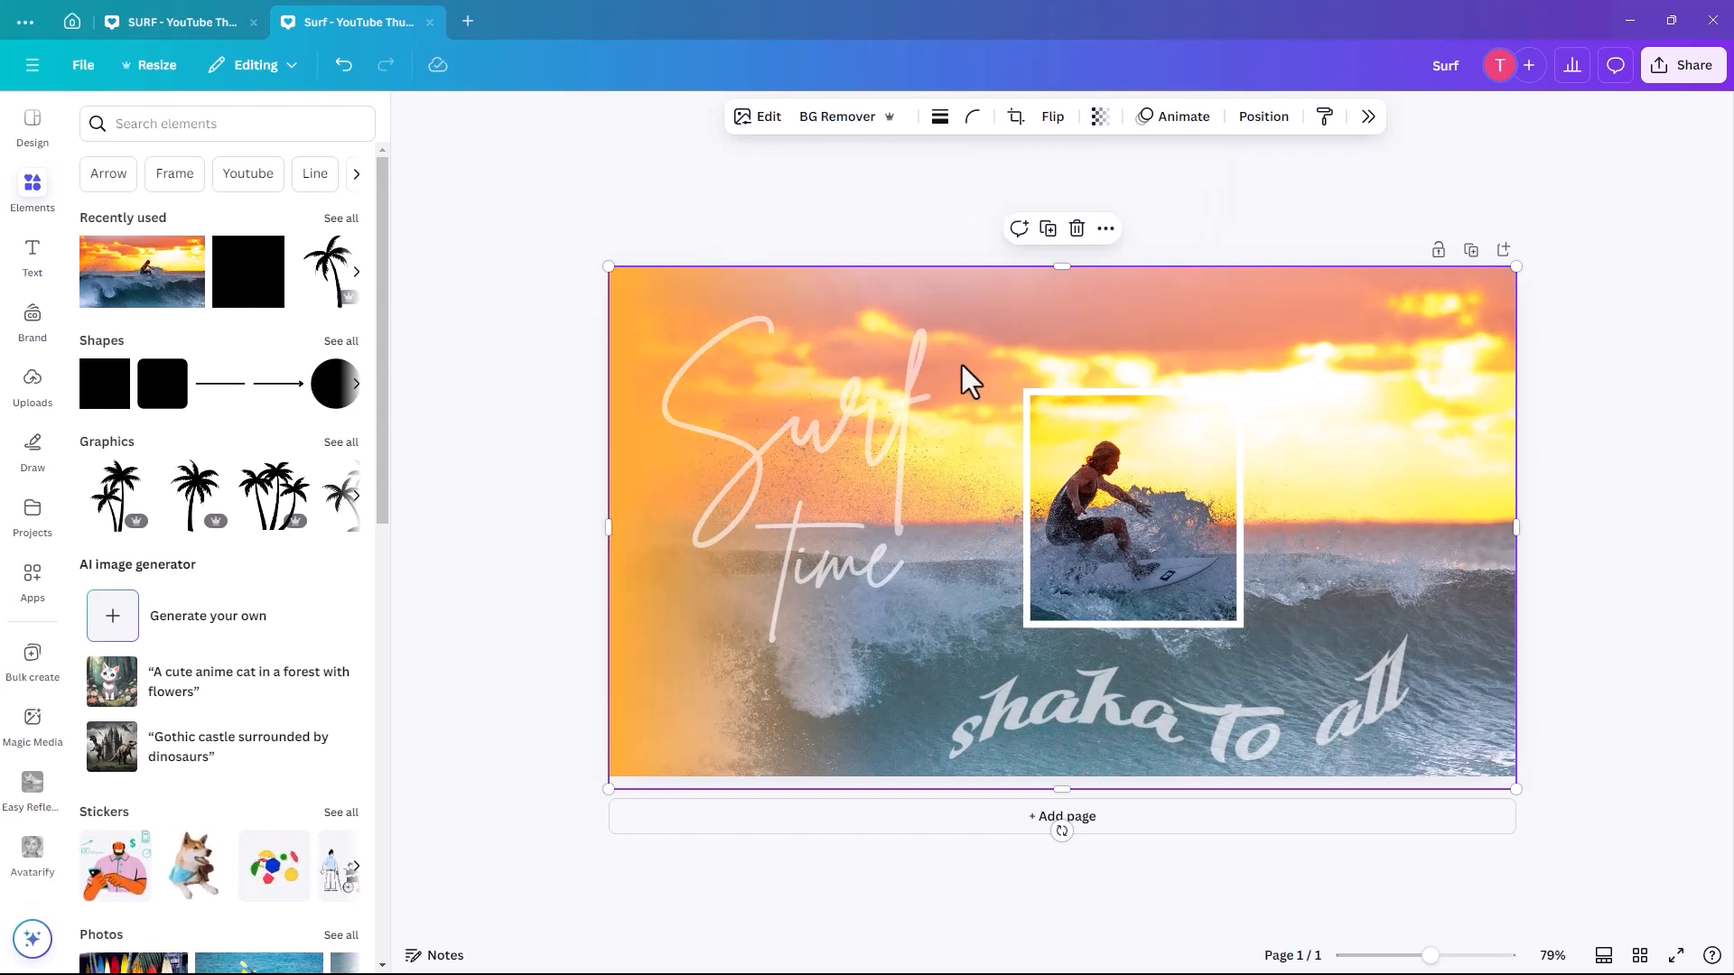
Step: Reshape the bordered surfer cutout into a portrait frame by cropping its right side inward and extending its upper edge into the sky
{"action": "left_click", "coordinate": [1141, 417]}
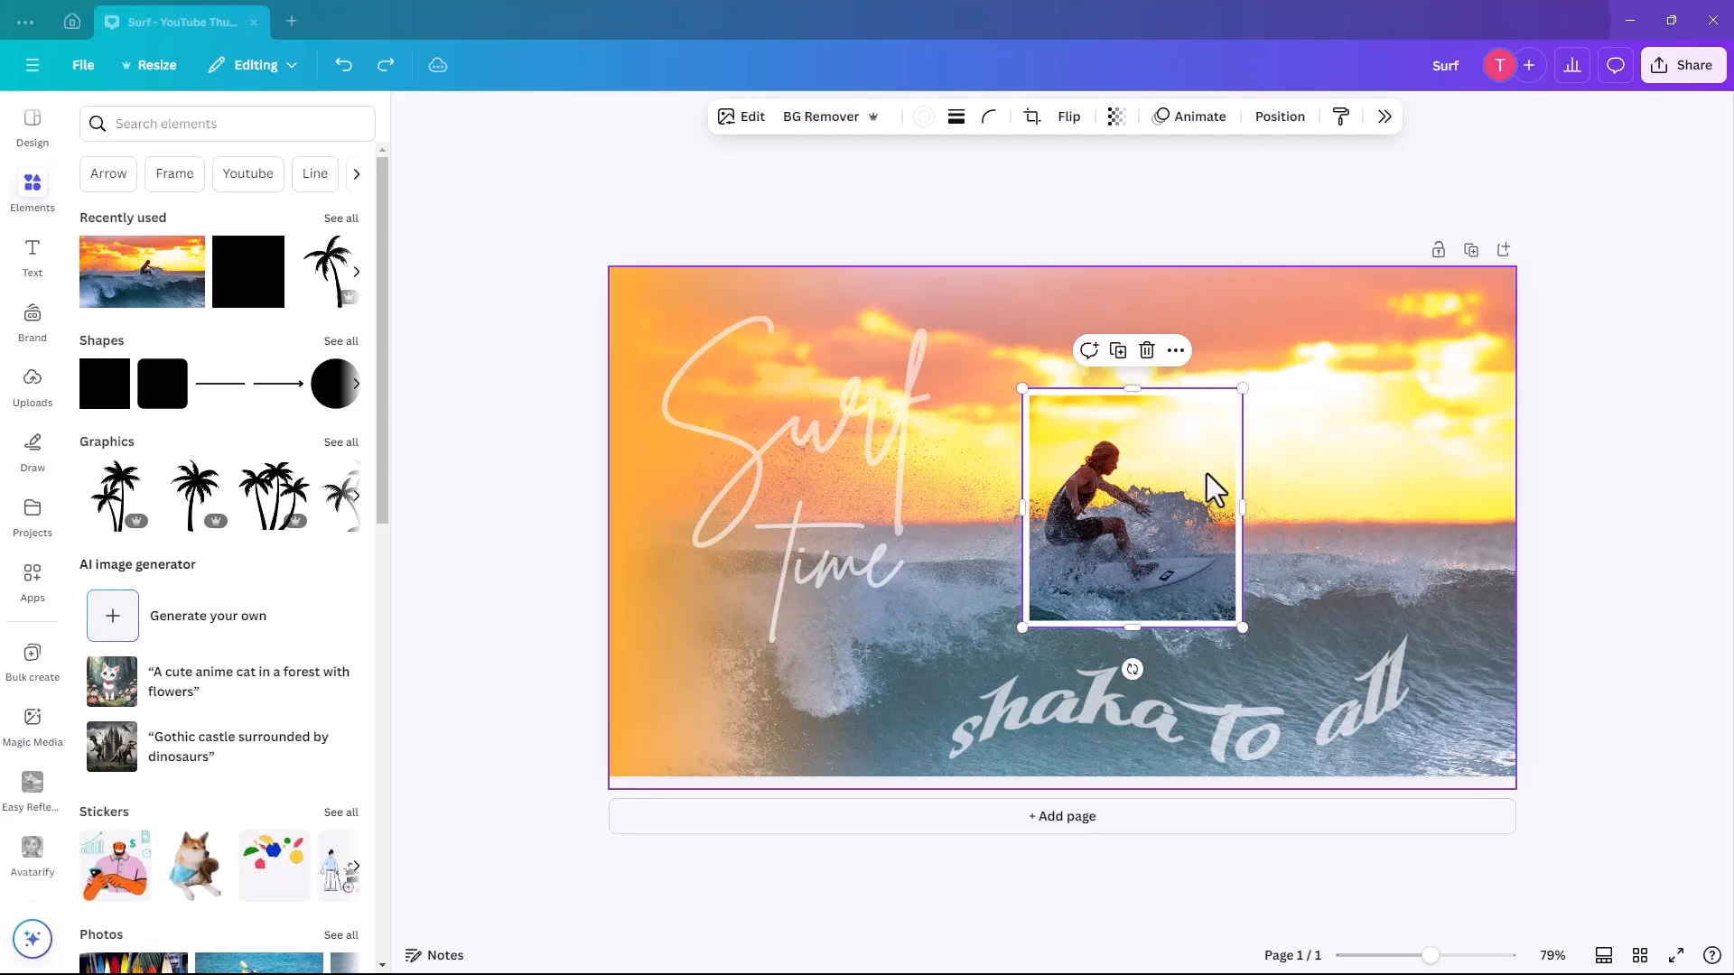
{"action": "left_click_drag", "start_coordinate": [1243, 505], "coordinate": [1193, 508]}
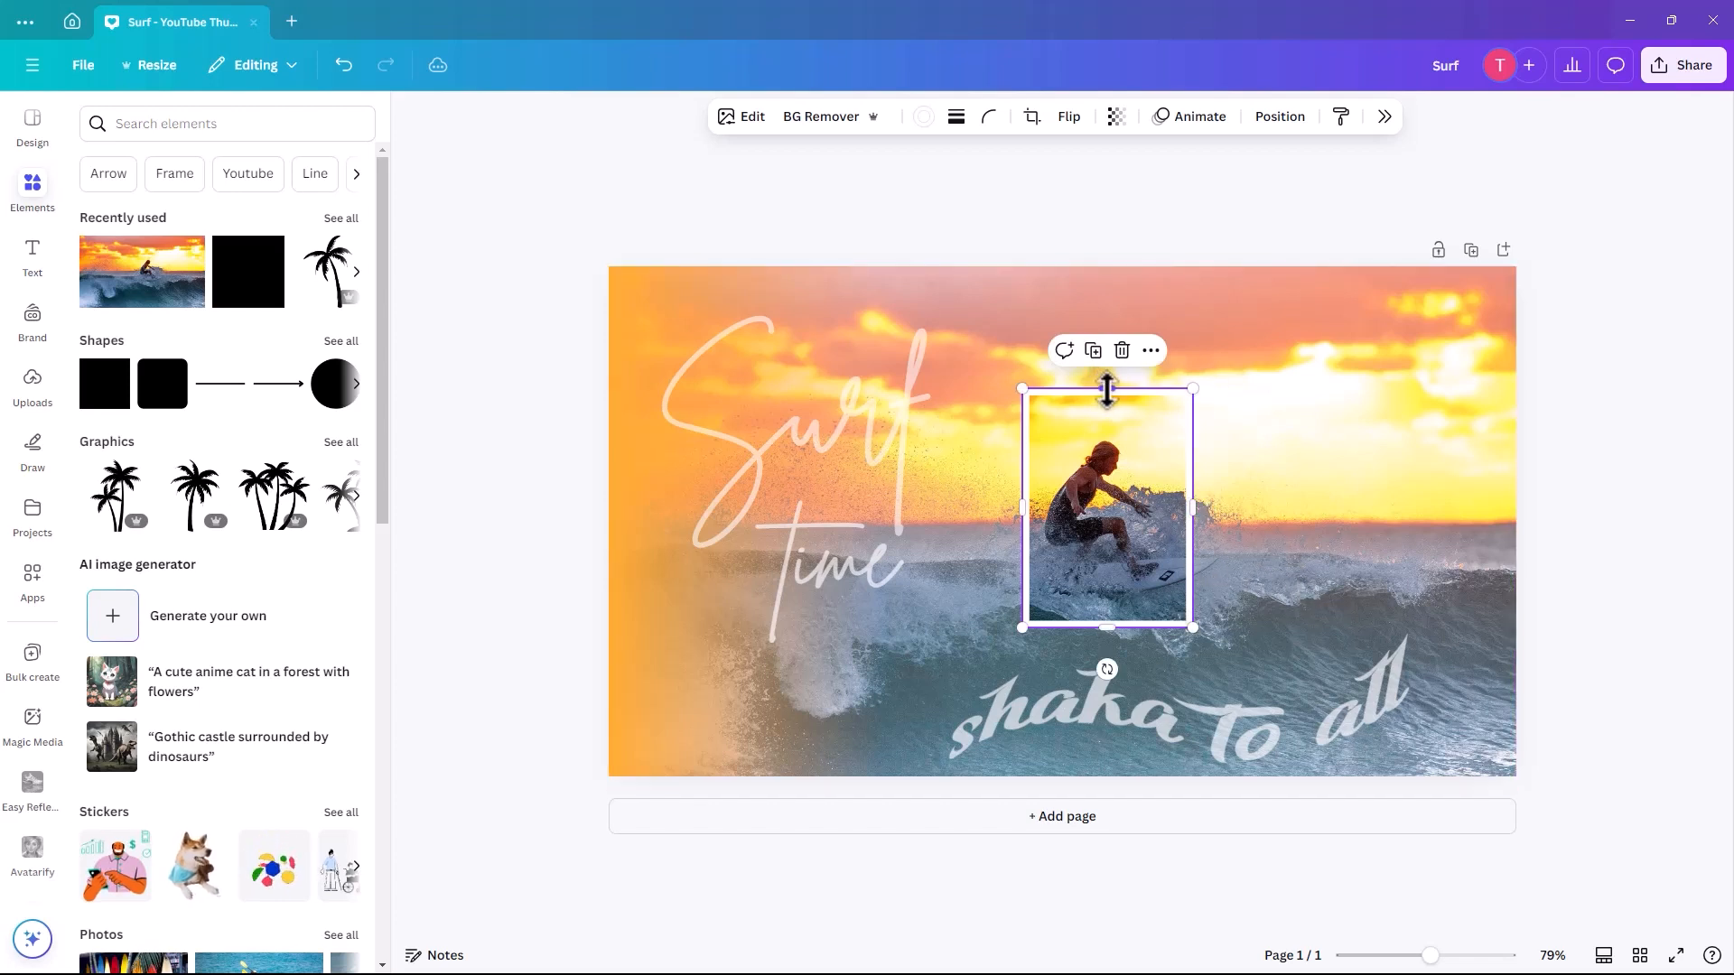
{"action": "left_click_drag", "start_coordinate": [1108, 389], "coordinate": [1100, 327]}
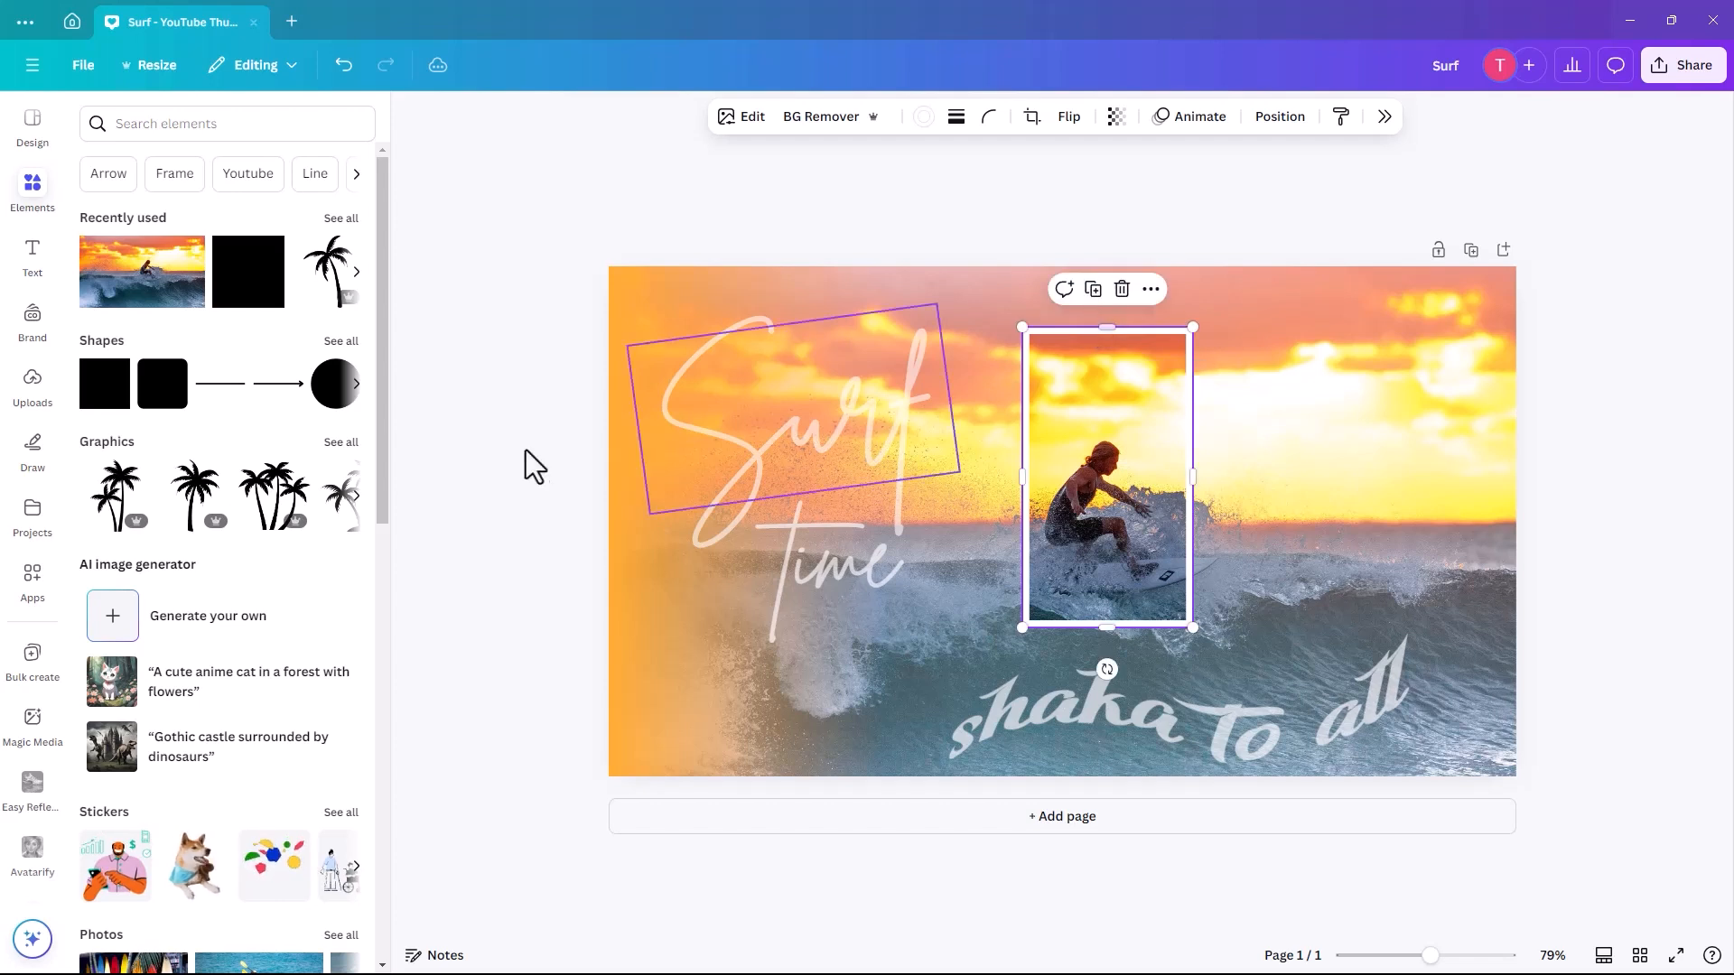
{"action": "left_click", "coordinate": [522, 451]}
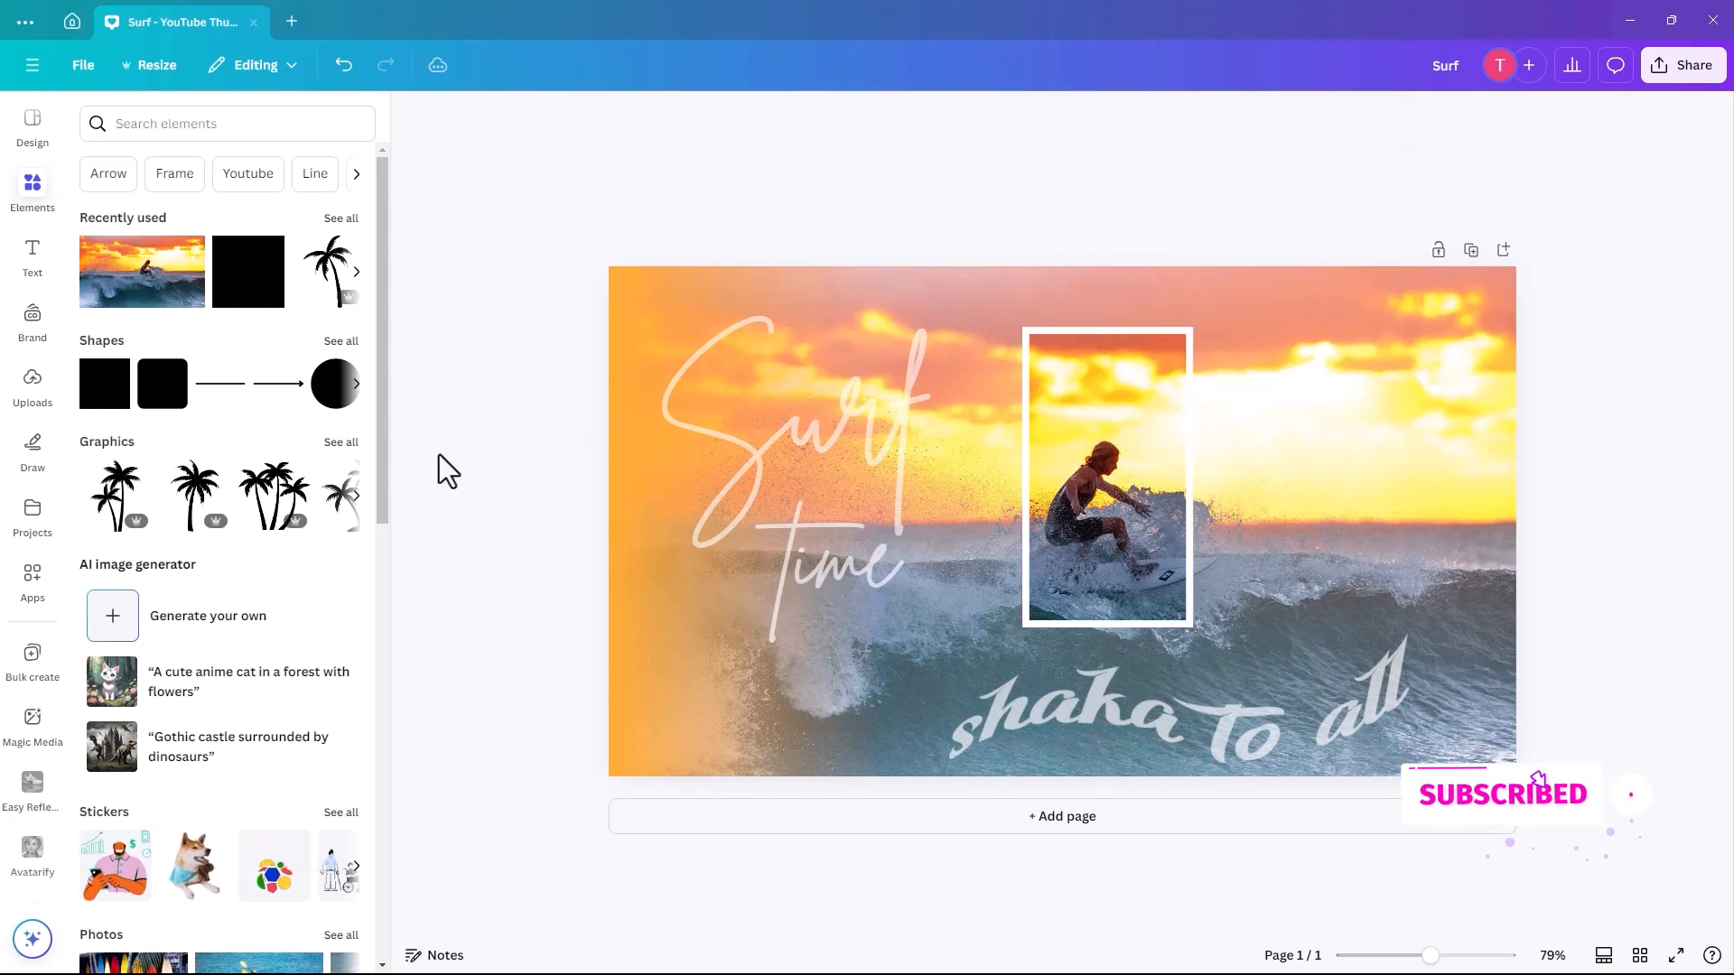